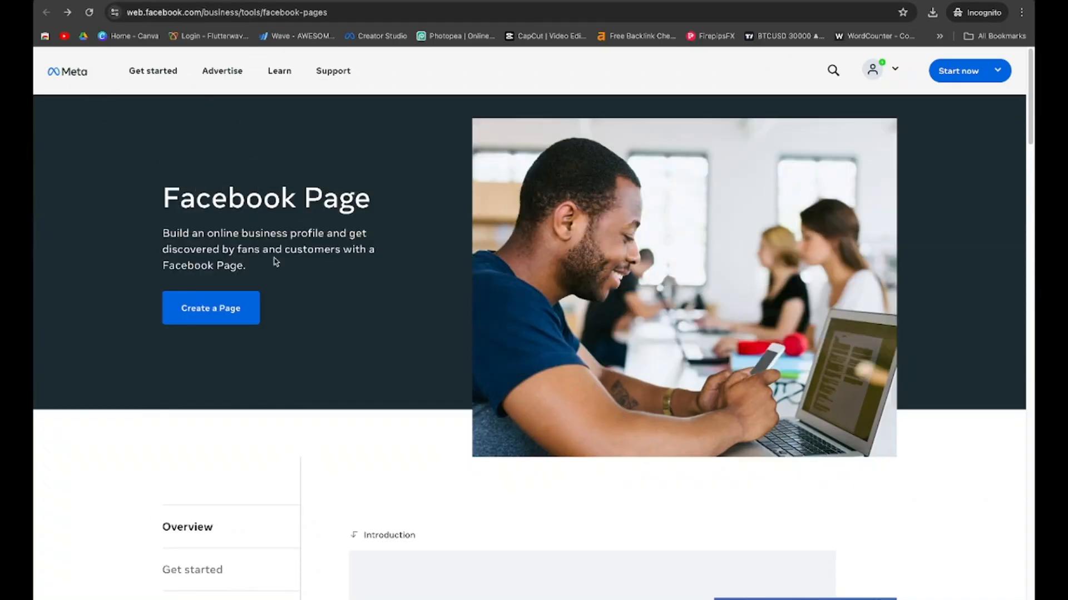
- Open the existing page's Meta Business Suite home and glance at the business portfolio list
{"action": "left_click", "coordinate": [979, 12]}
{"action": "left_click", "coordinate": [979, 12]}
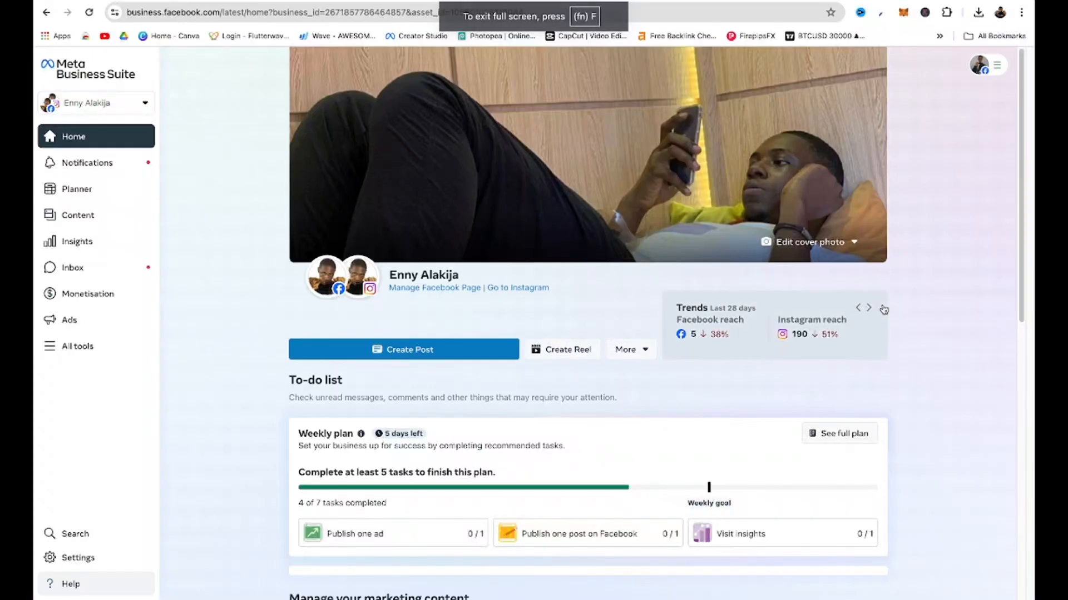
{"action": "left_click", "coordinate": [868, 308]}
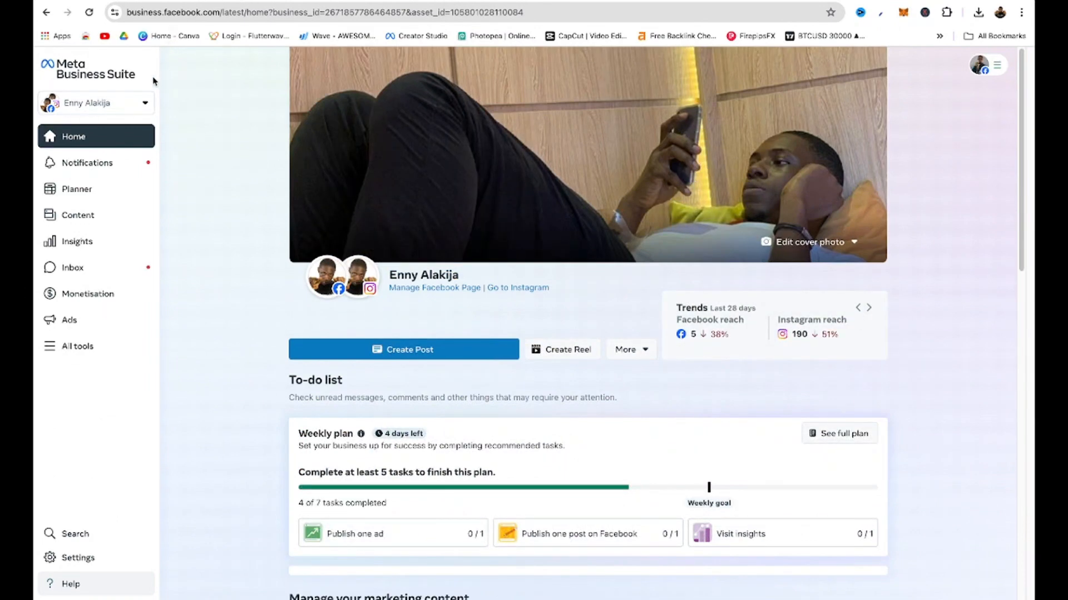
{"action": "left_click", "coordinate": [137, 102]}
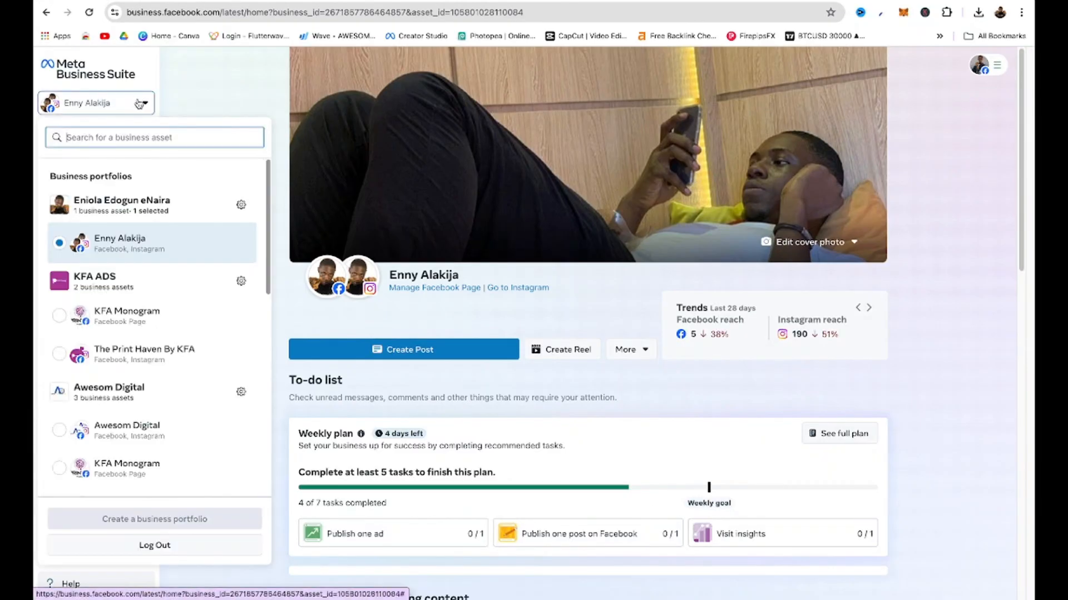
{"action": "left_click", "coordinate": [139, 103]}
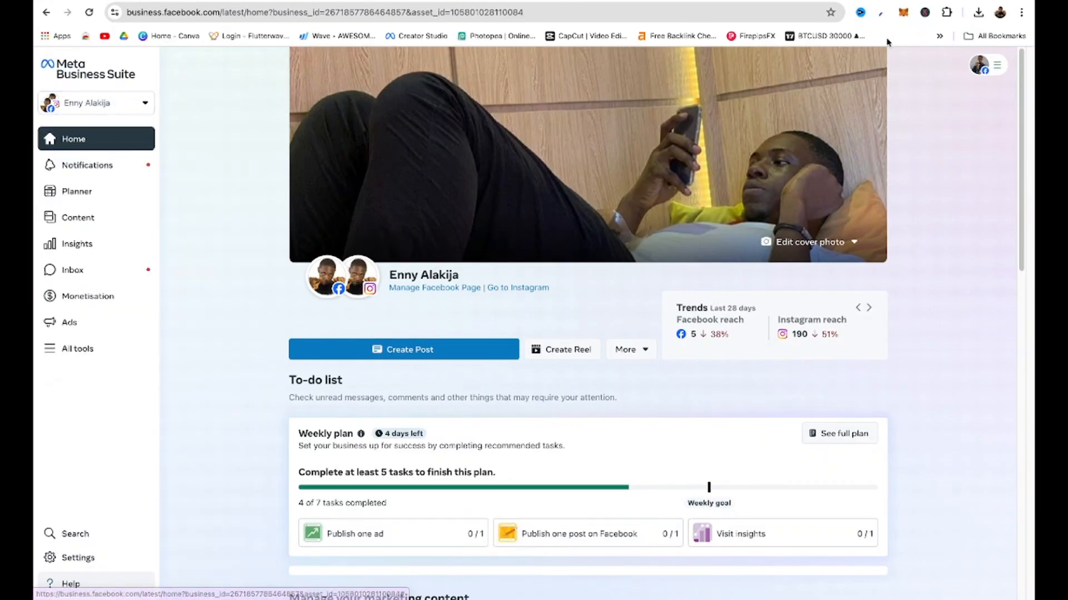
- Load Facebook.com in a new browser tab
{"action": "key", "text": "ctrl+t"}
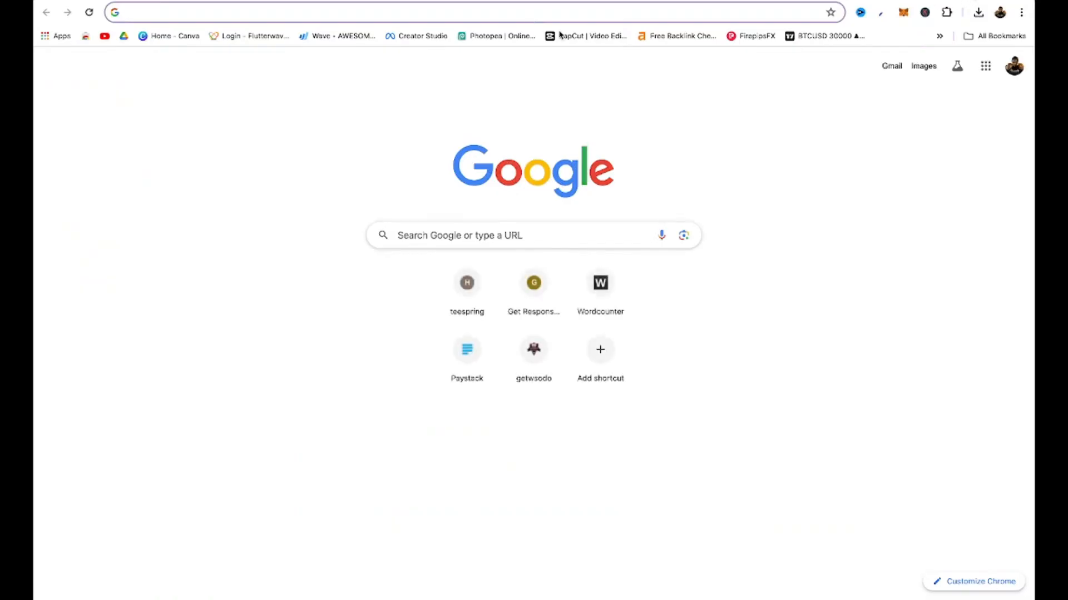
{"action": "left_click", "coordinate": [534, 14]}
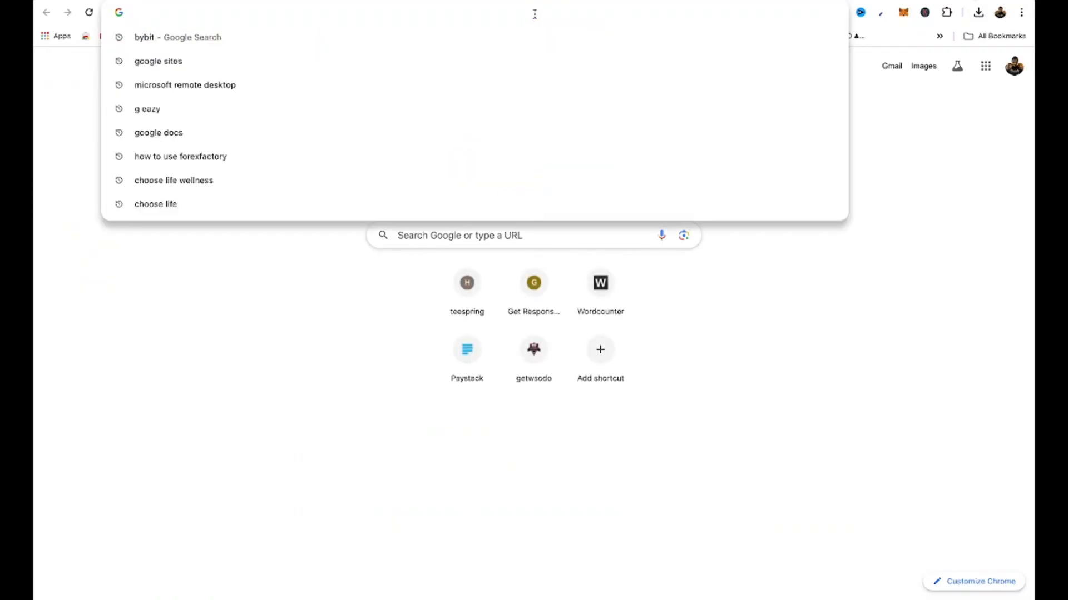
{"action": "type", "text": "Facebook"}
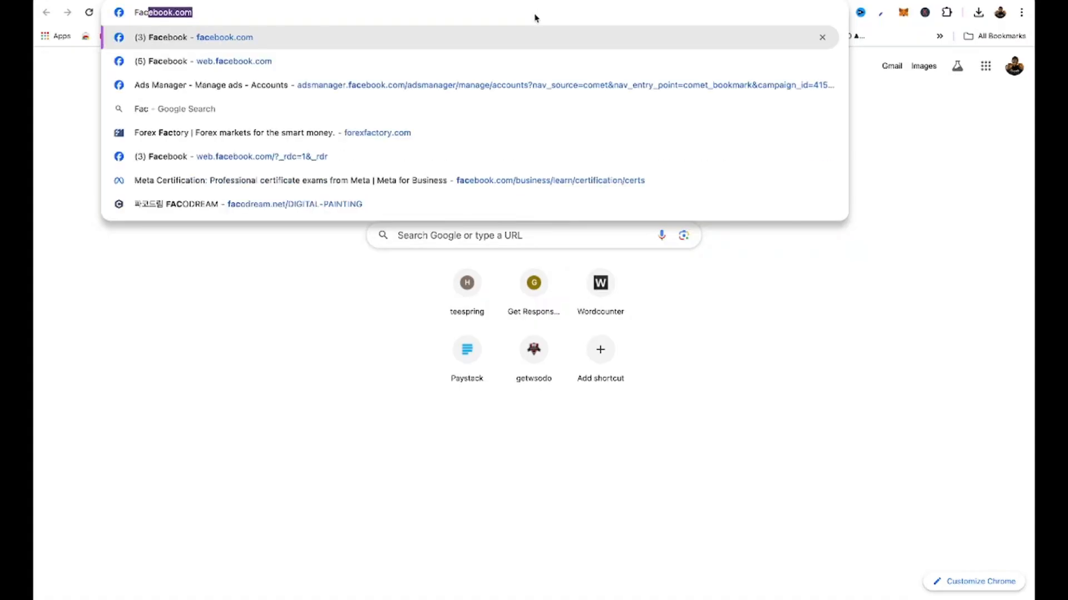
{"action": "type", "text": ".com"}
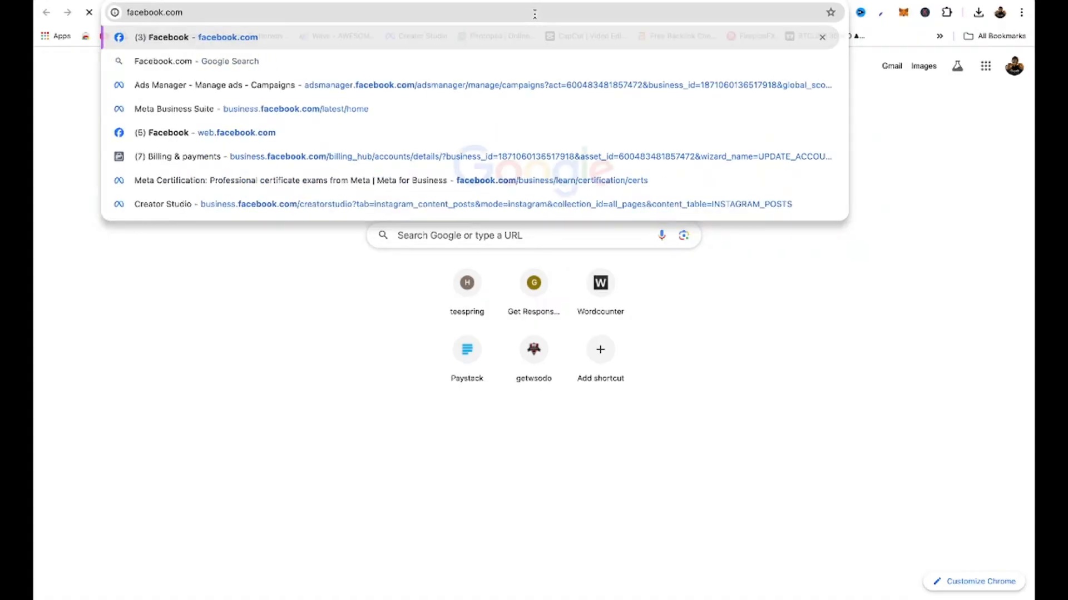
{"action": "key", "text": "Return"}
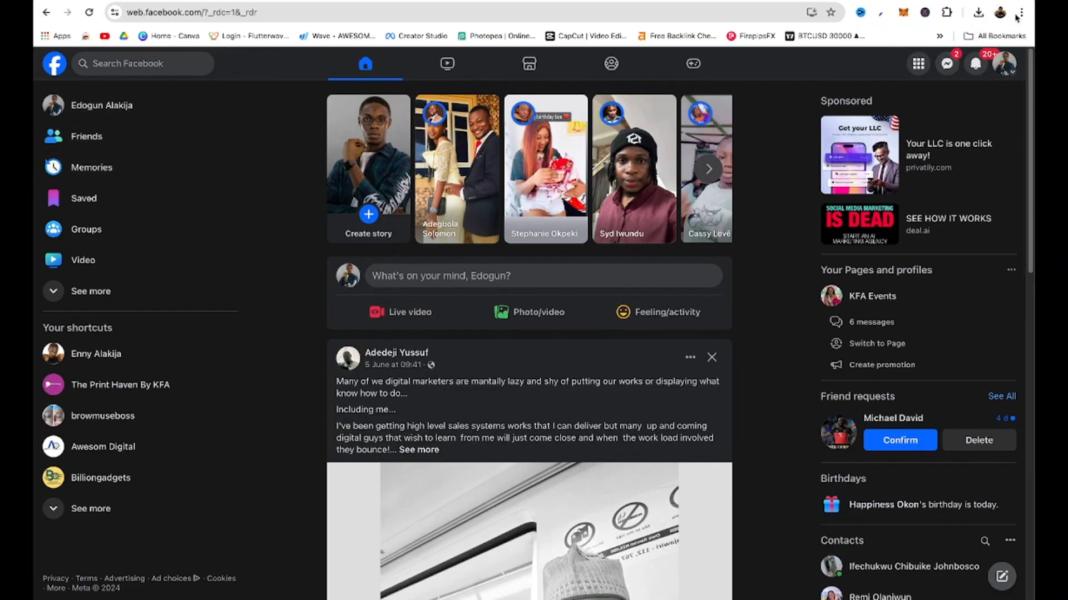
- Go to Pages under See more in the left sidebar to list your managed Pages
{"action": "left_click", "coordinate": [1006, 64]}
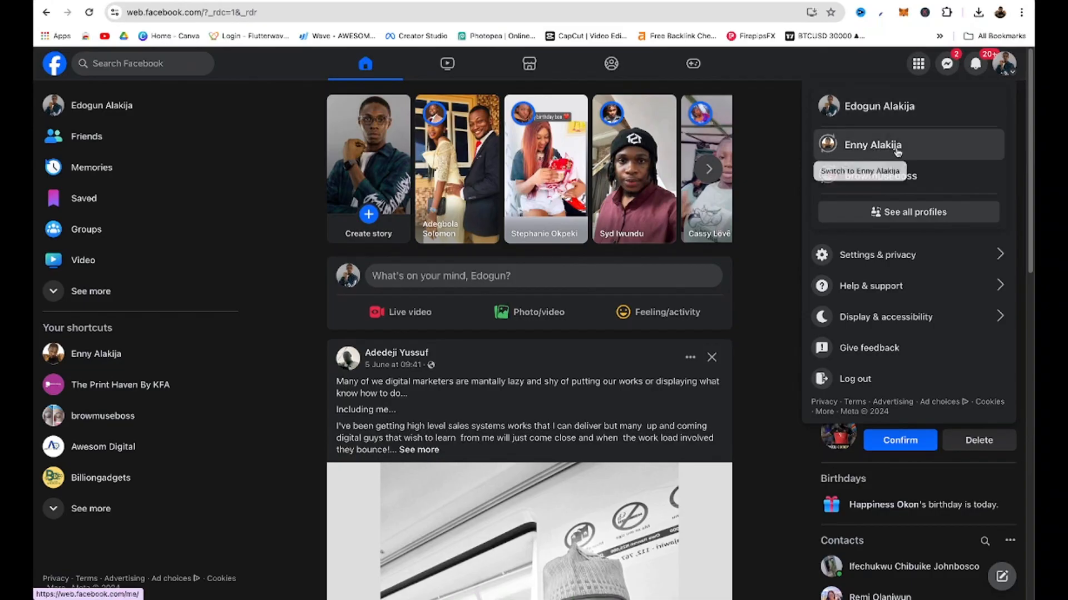
{"action": "left_click", "coordinate": [258, 126]}
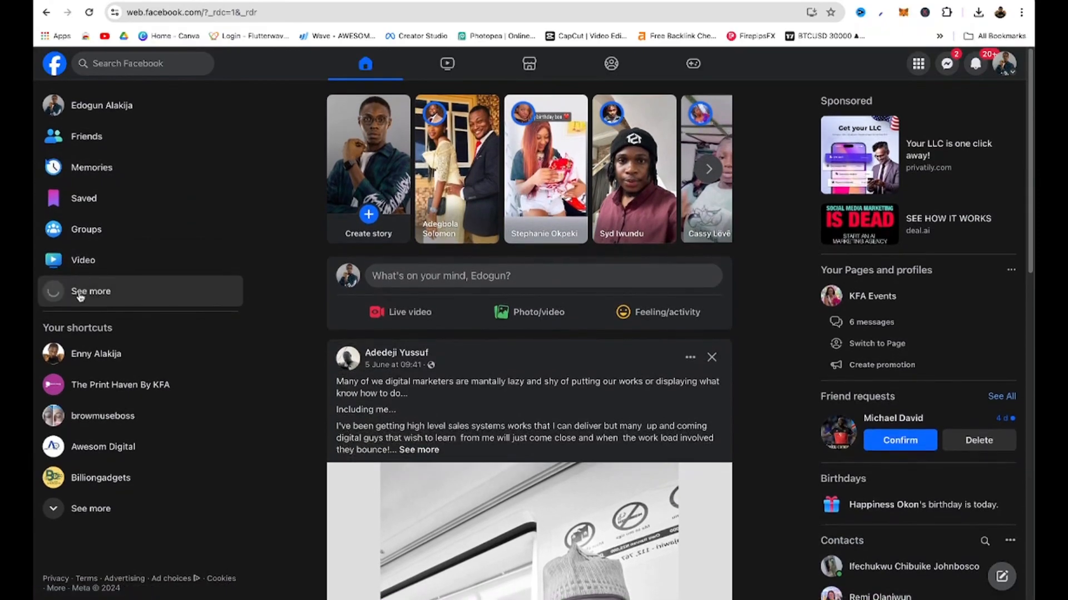
{"action": "left_click", "coordinate": [80, 295]}
{"action": "scroll", "coordinate": [101, 444], "scroll_direction": "down", "scroll_amount": 3}
{"action": "scroll", "coordinate": [100, 445], "scroll_direction": "down", "scroll_amount": 2}
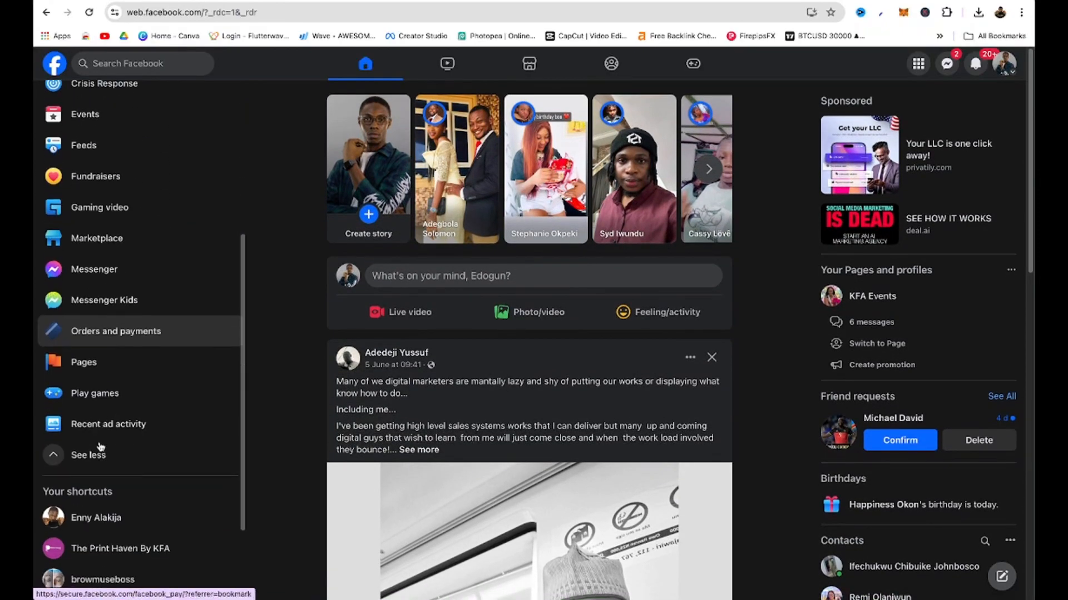
{"action": "left_click", "coordinate": [120, 372]}
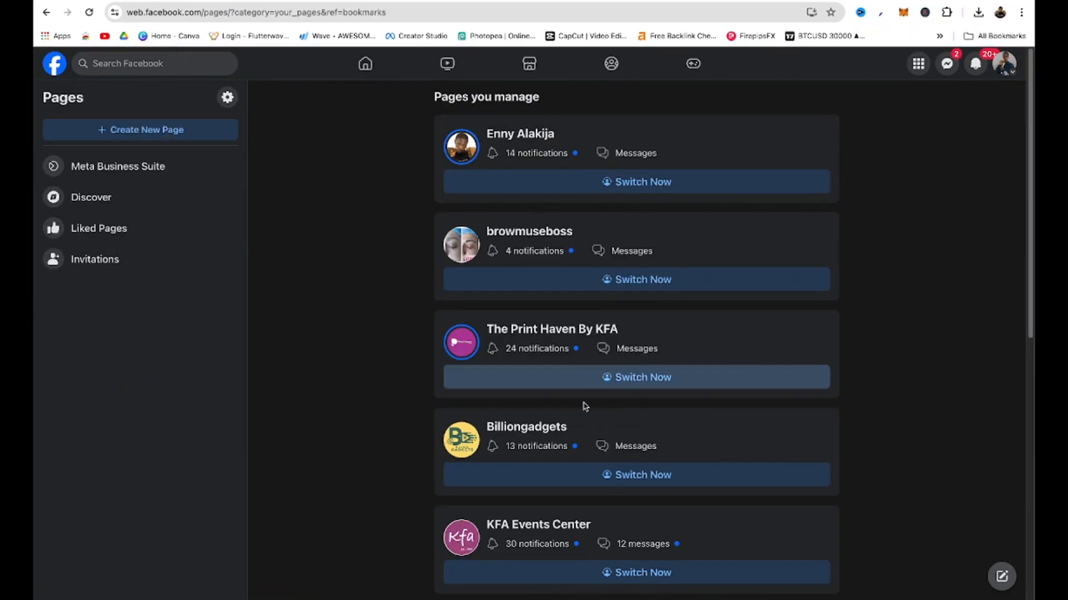
{"action": "scroll", "coordinate": [584, 422], "scroll_direction": "down", "scroll_amount": 8}
{"action": "scroll", "coordinate": [585, 443], "scroll_direction": "up", "scroll_amount": 8}
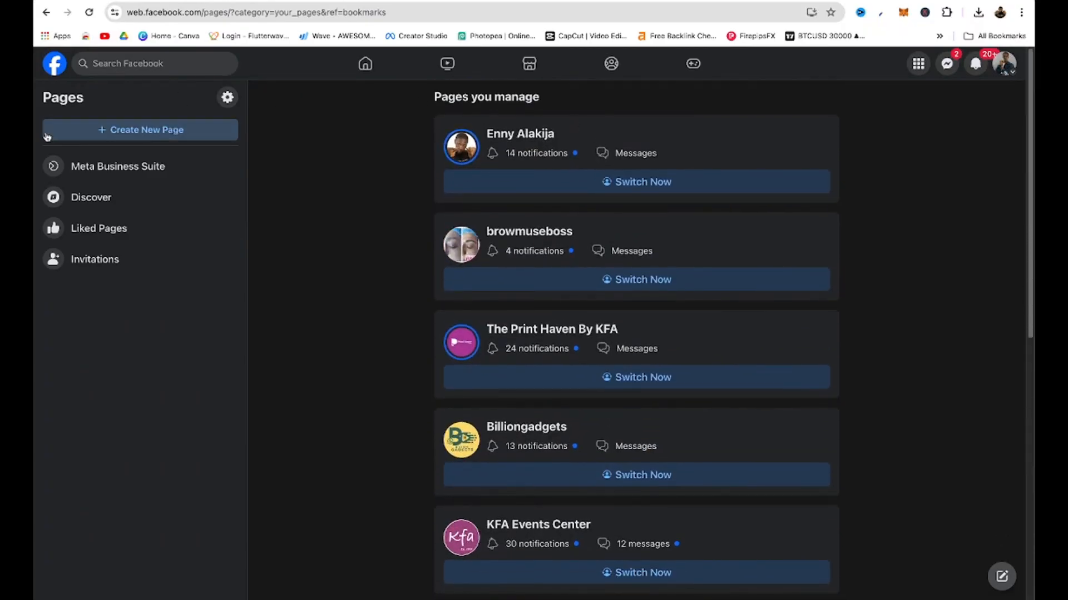
- Start a new Facebook Page named 'Light Of A Christian'
{"action": "left_click", "coordinate": [158, 133]}
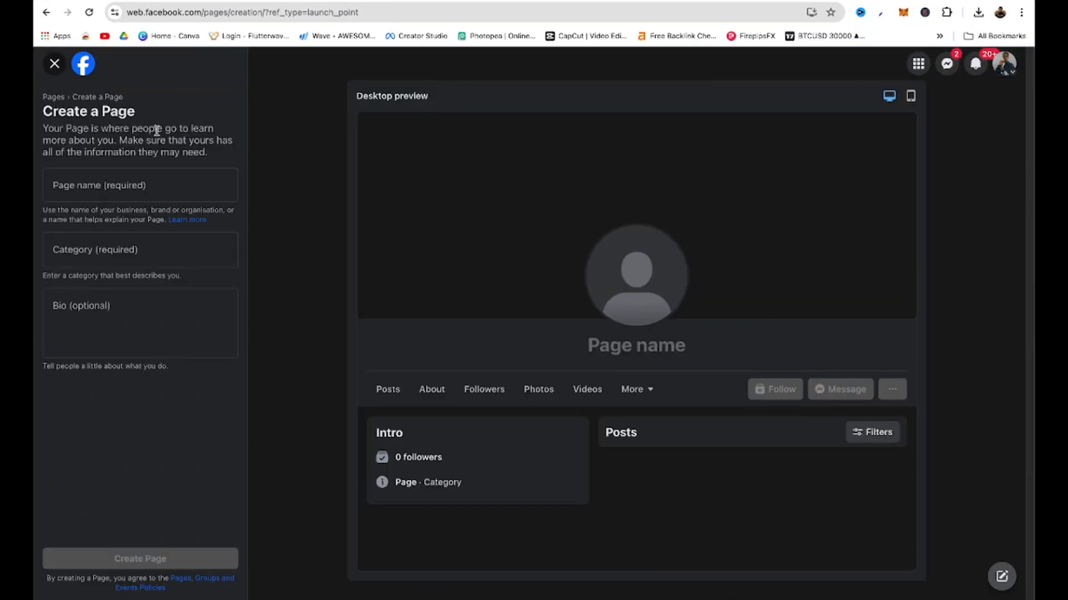
{"action": "left_click", "coordinate": [142, 180]}
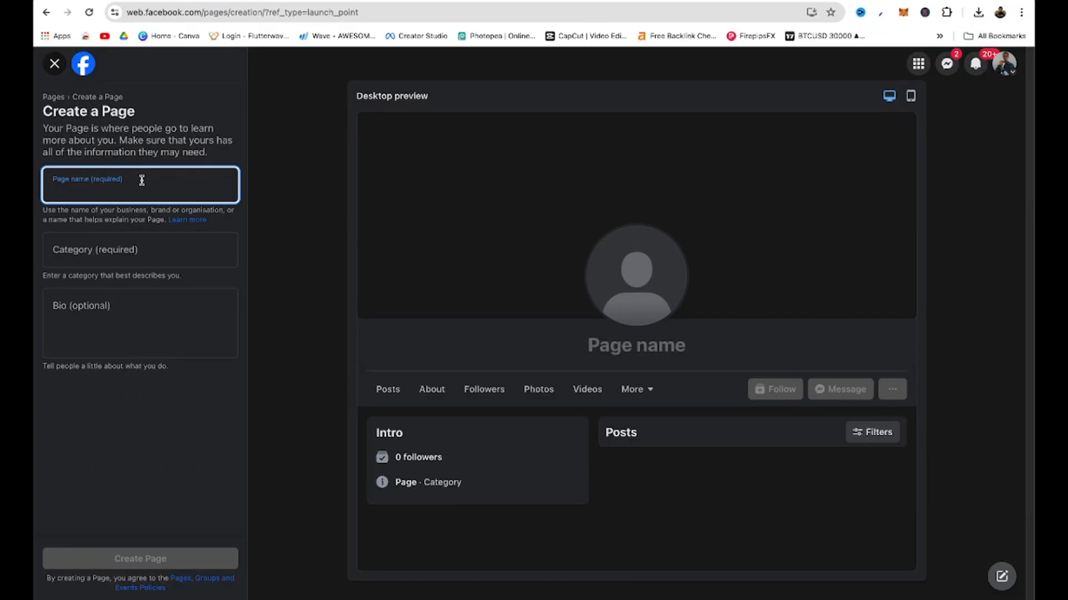
{"action": "type", "text": "Ligh"}
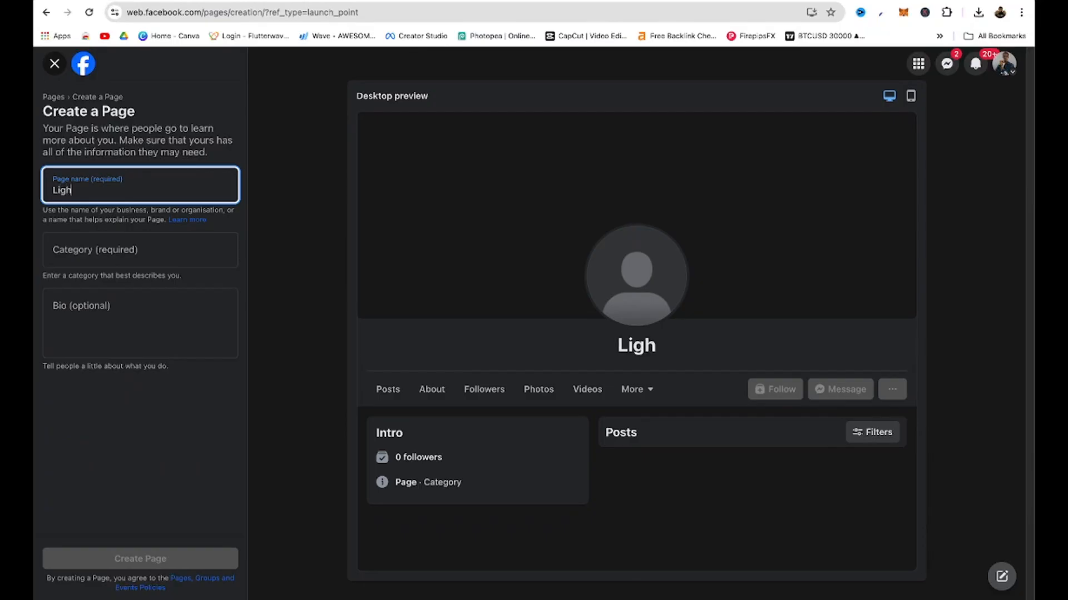
{"action": "type", "text": "t O"}
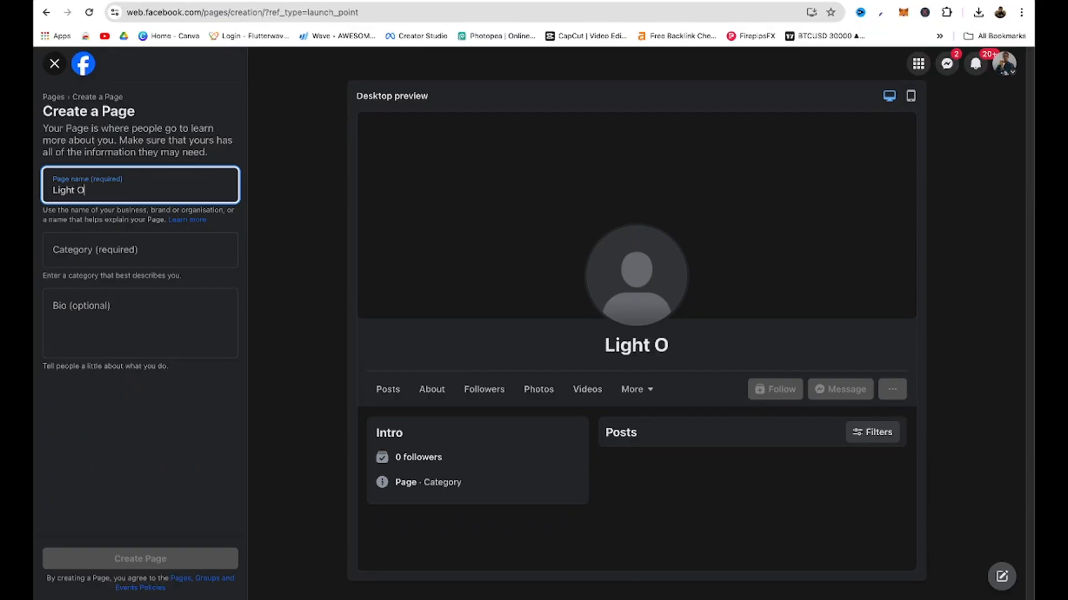
{"action": "type", "text": "f A"}
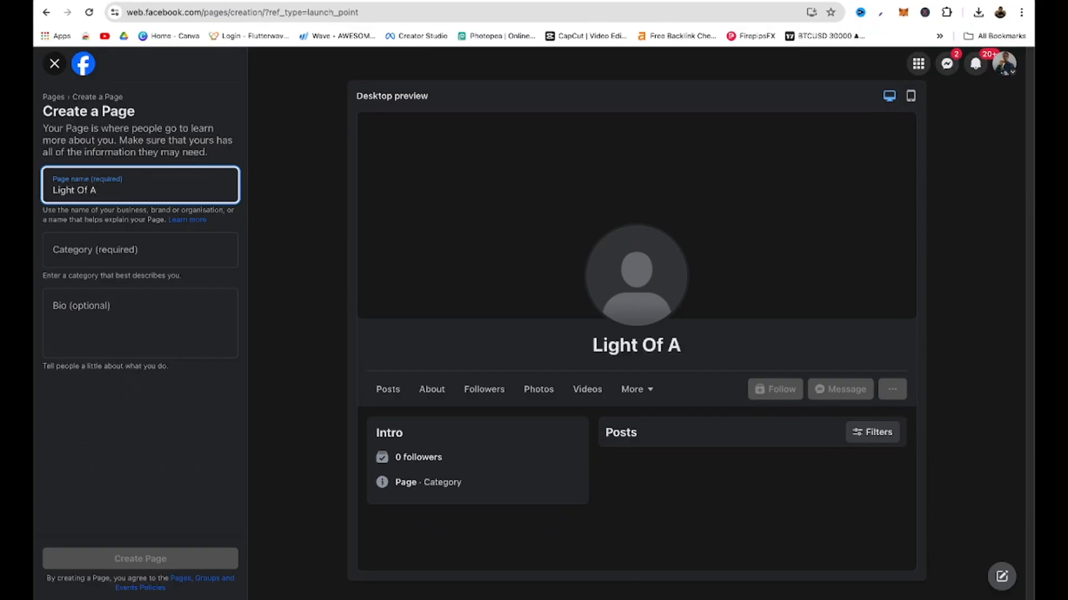
{"action": "type", "text": " Ch"}
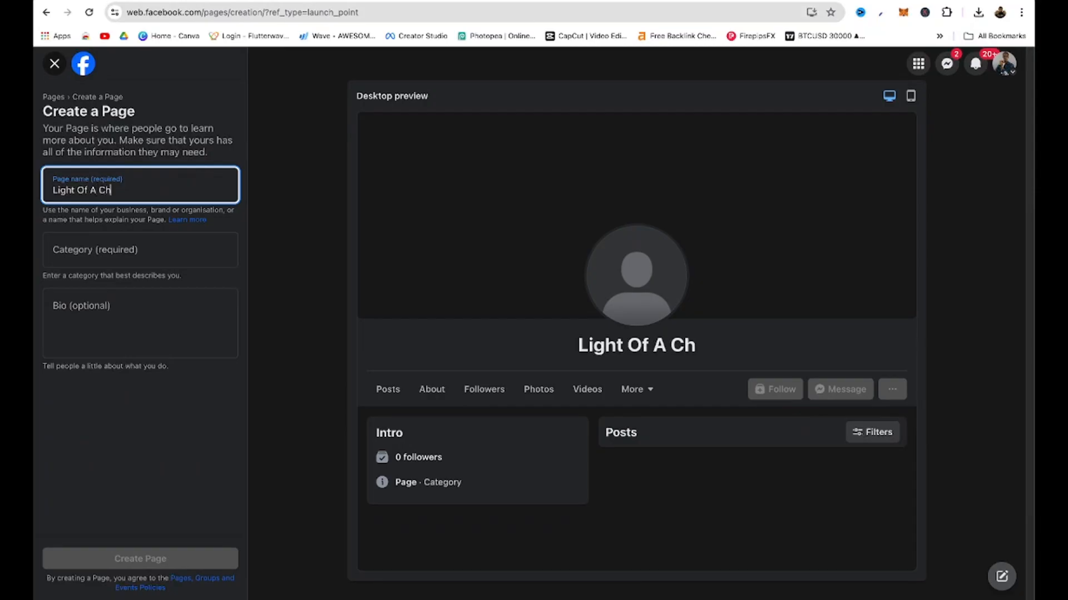
{"action": "type", "text": "ristian"}
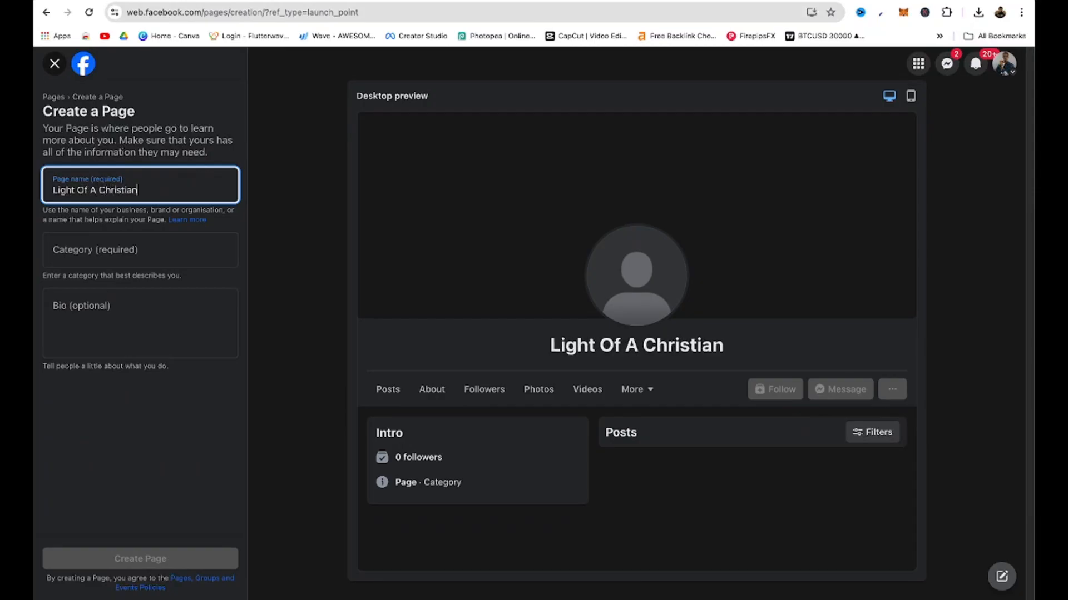
{"action": "left_click", "coordinate": [97, 253]}
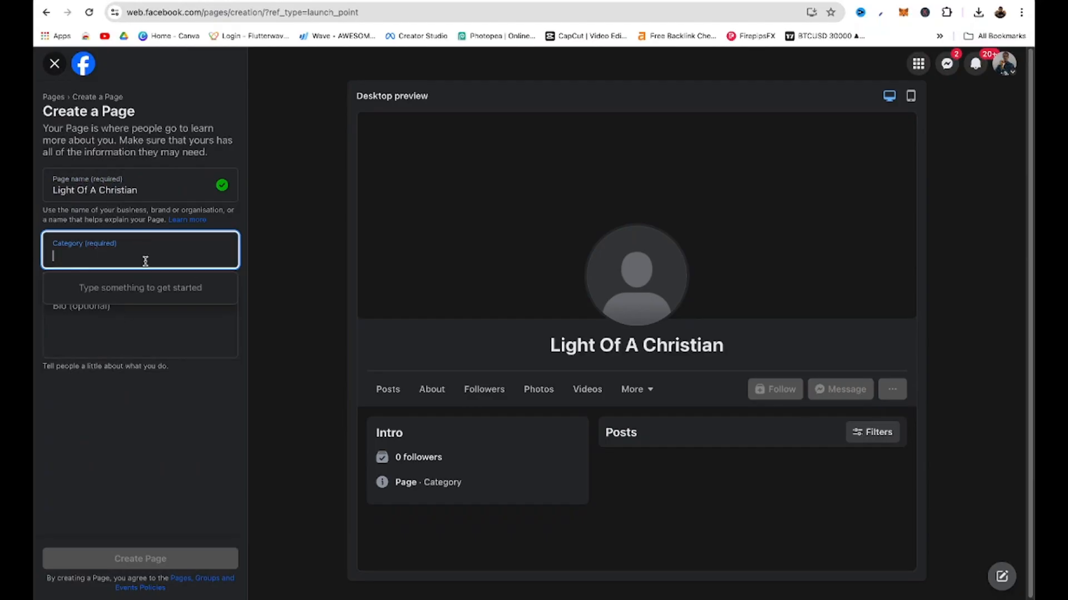
- Add the categories Apparel & clothing and Clothing (brand) to the new Page
{"action": "type", "text": "A"}
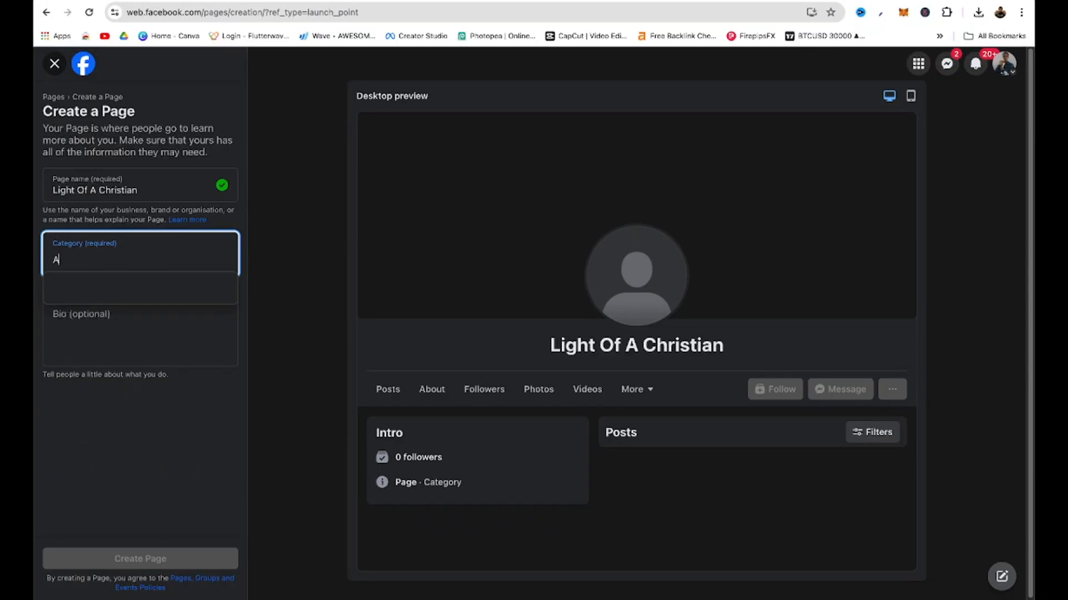
{"action": "type", "text": "ppa"}
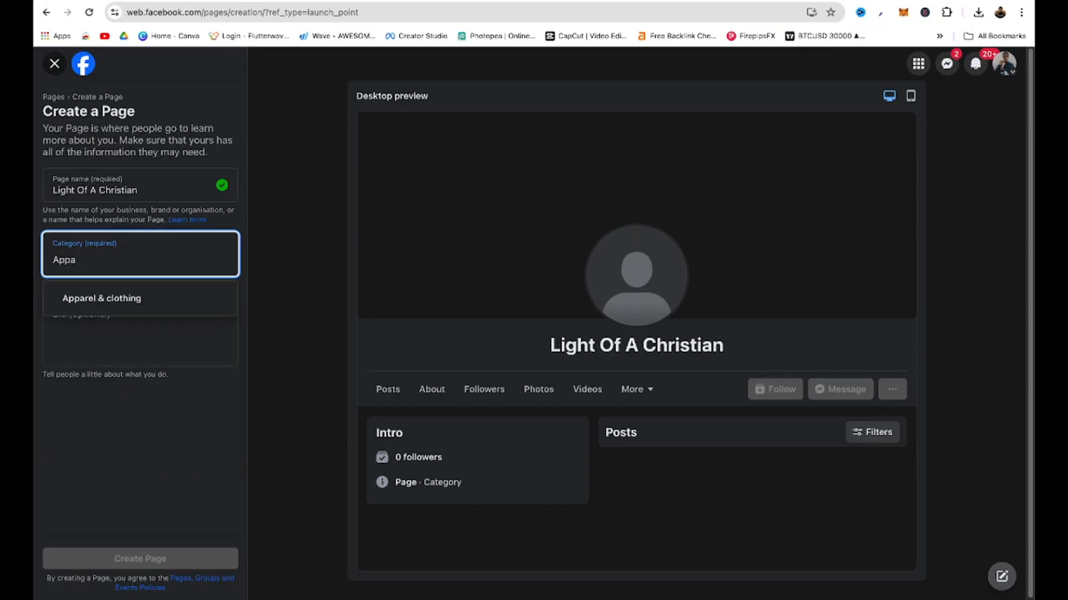
{"action": "left_click", "coordinate": [134, 297]}
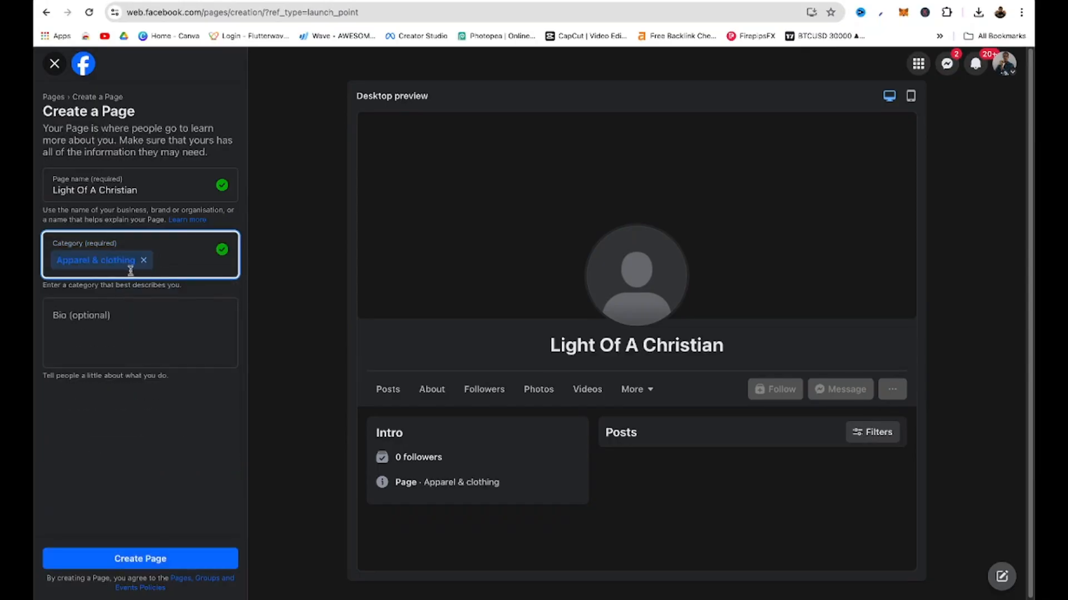
{"action": "left_click", "coordinate": [169, 268]}
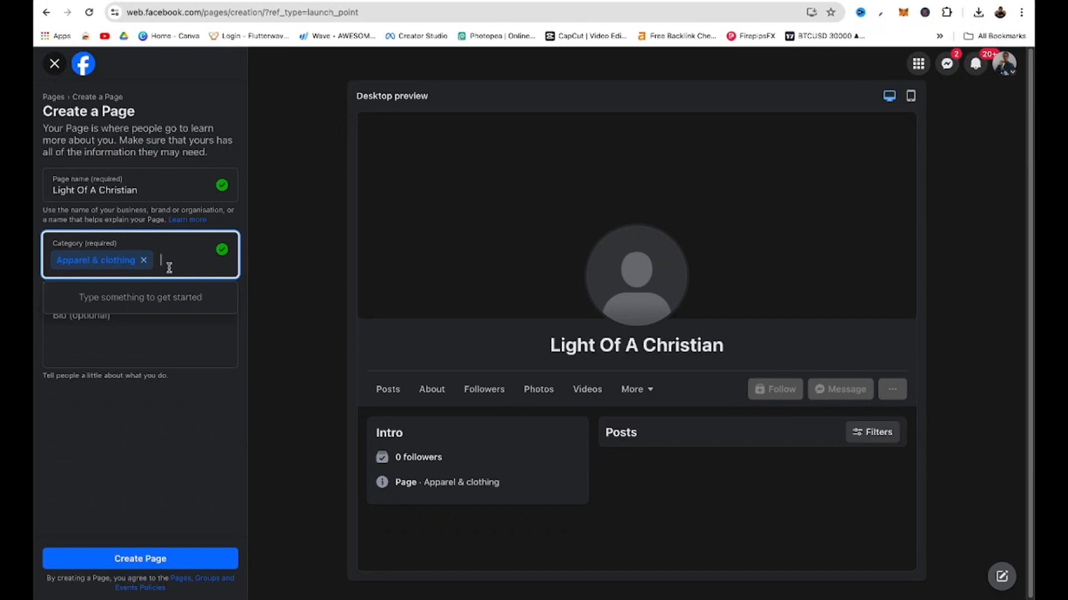
{"action": "type", "text": "brand"}
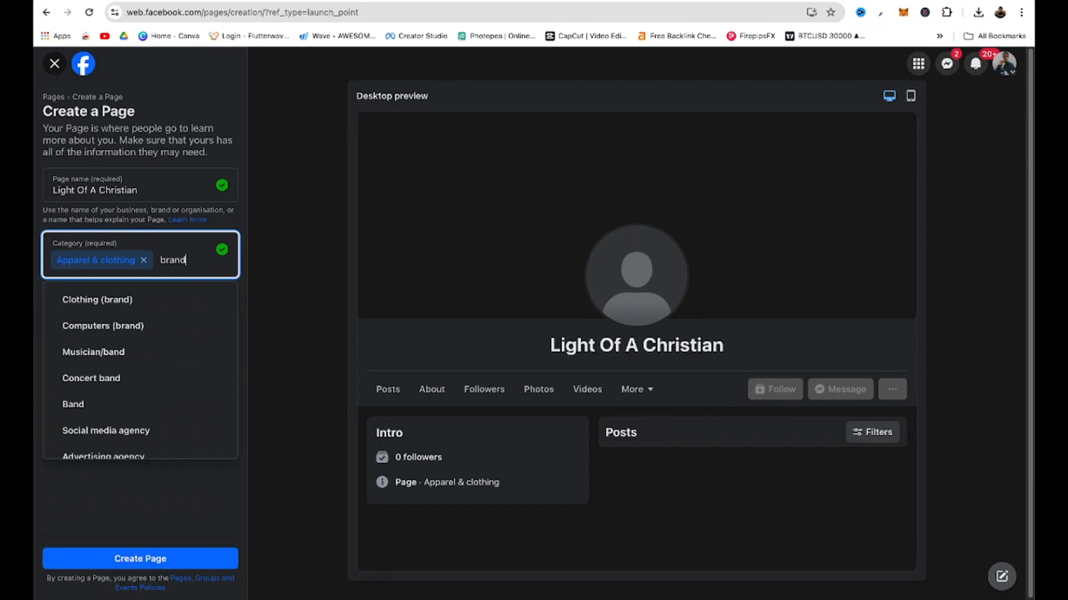
{"action": "left_click", "coordinate": [142, 306]}
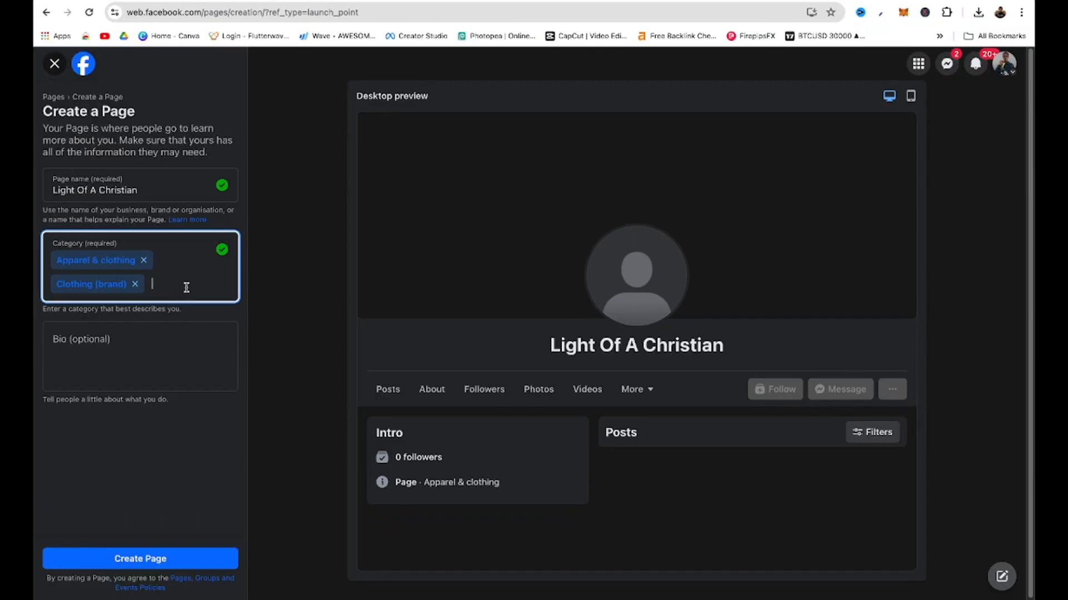
{"action": "left_click", "coordinate": [156, 349]}
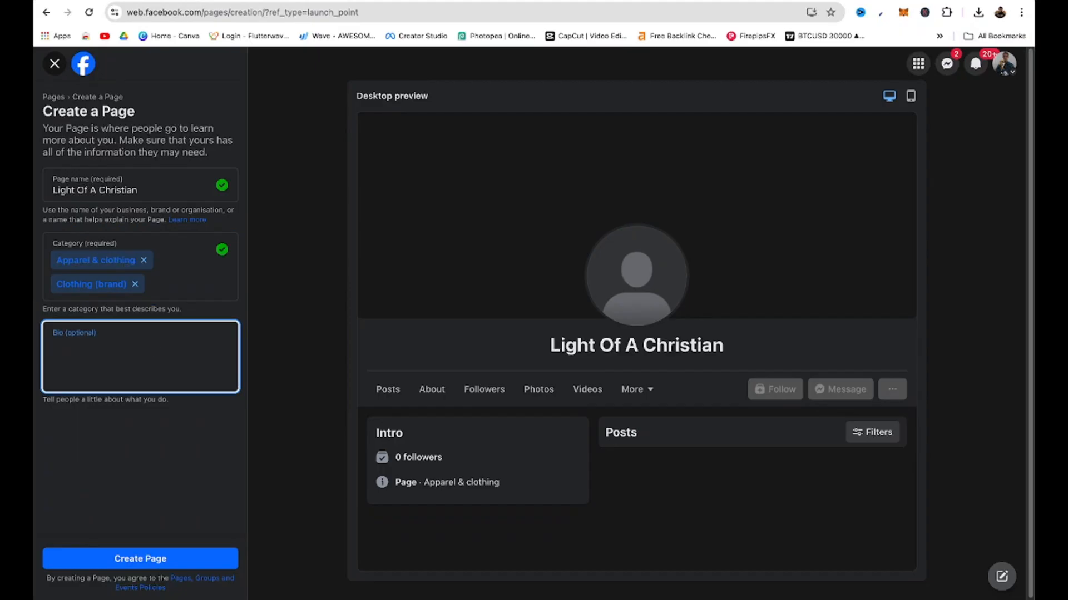
- Begin the bio with 'Christian Faith Apparel for youth and', correcting the spelling of Christian
{"action": "type", "text": "Chri"}
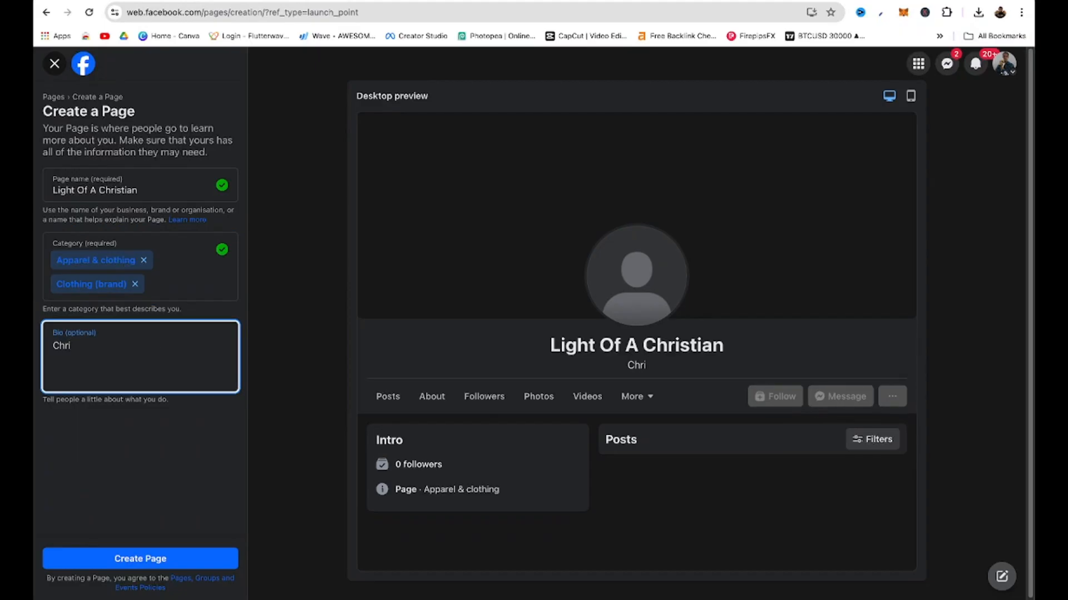
{"action": "type", "text": "stan Fait"}
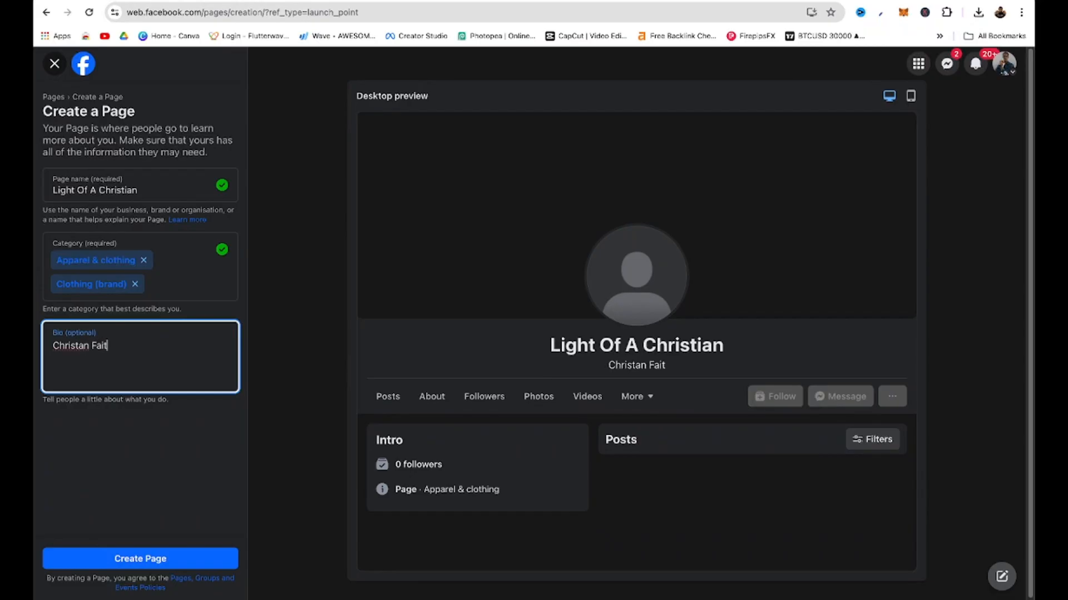
{"action": "type", "text": "h Appa"}
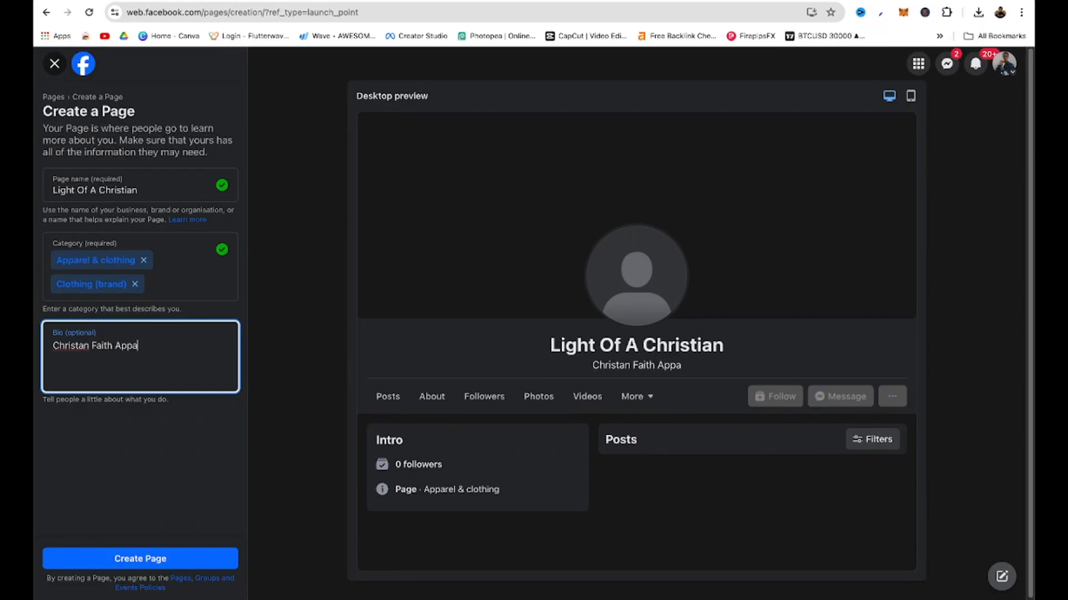
{"action": "type", "text": "rel for"}
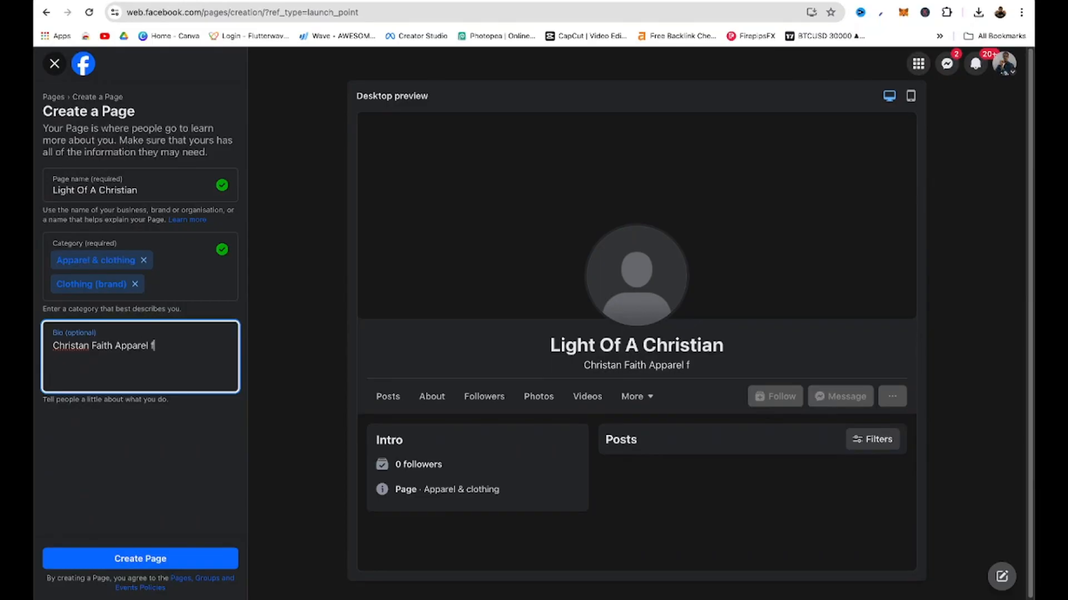
{"action": "double_click", "coordinate": [66, 347]}
{"action": "right_click", "coordinate": [66, 348]}
{"action": "left_click", "coordinate": [92, 312]}
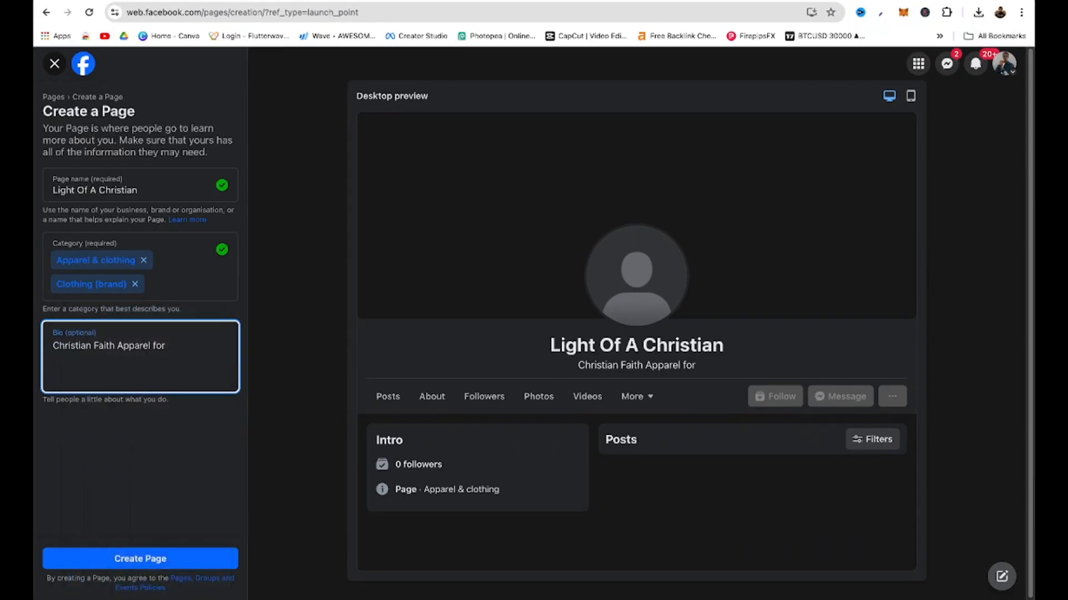
{"action": "type", "text": "you"}
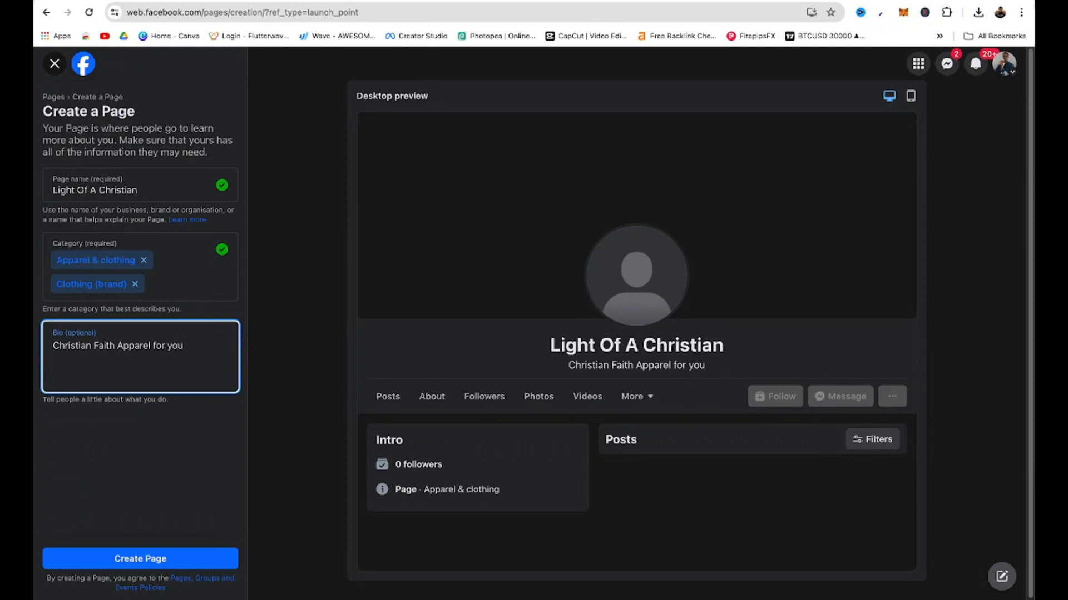
{"action": "type", "text": "th"}
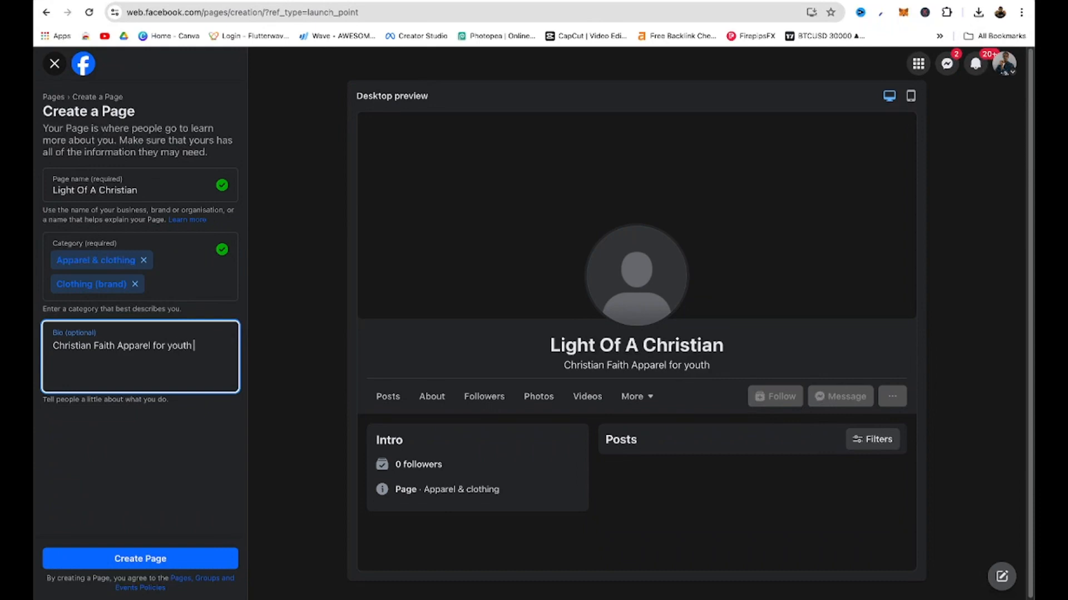
{"action": "type", "text": " and"}
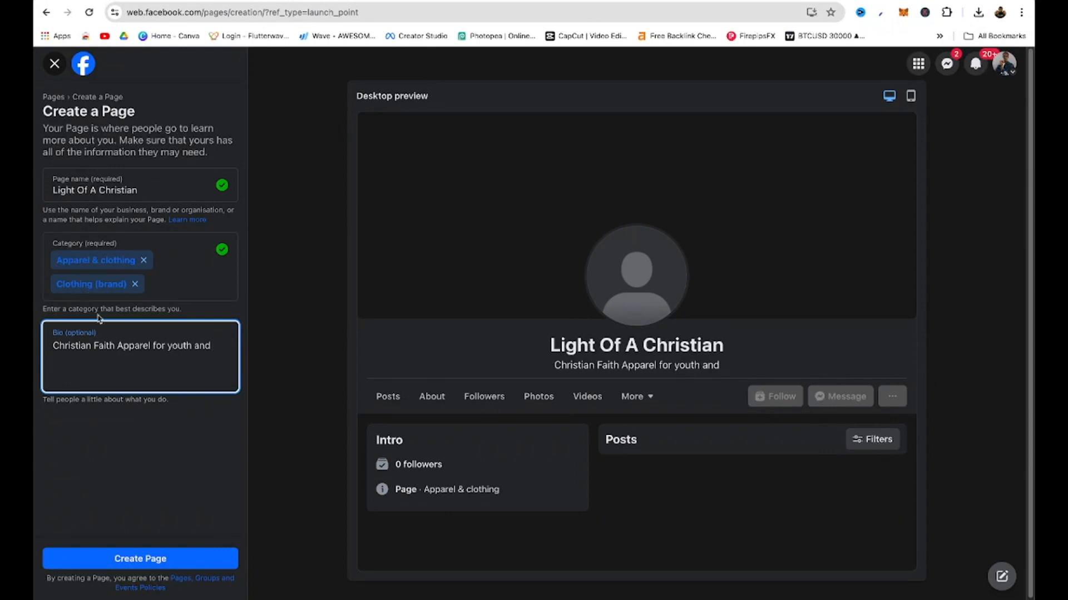
- Finish the bio as 'Christian Faith apparel for youths and teenagers', lowercasing apparel
{"action": "left_click", "coordinate": [122, 345]}
{"action": "key", "text": "BackSpace"}
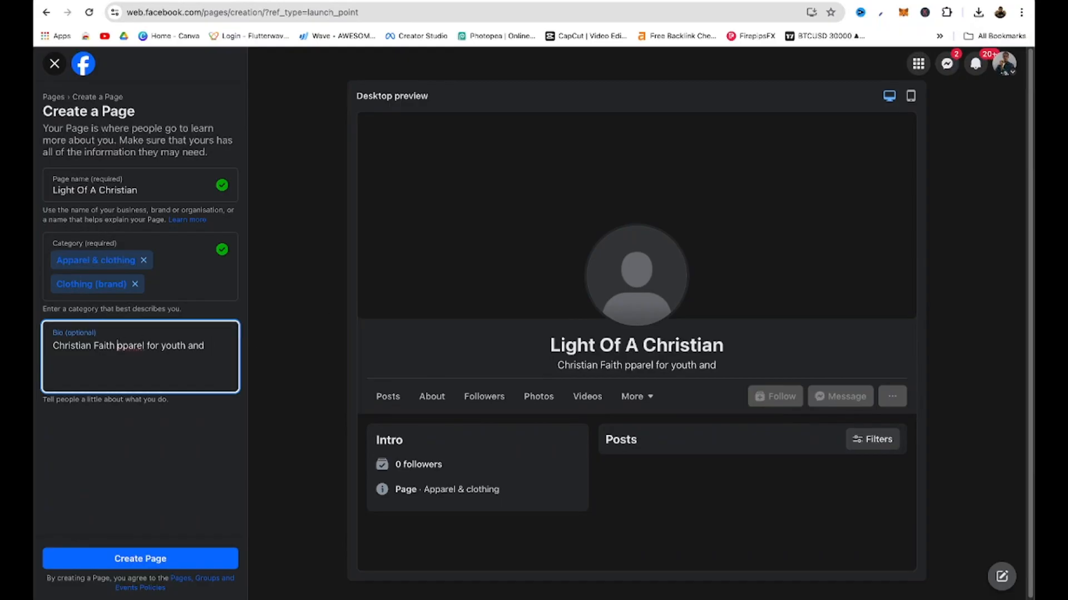
{"action": "type", "text": "app"}
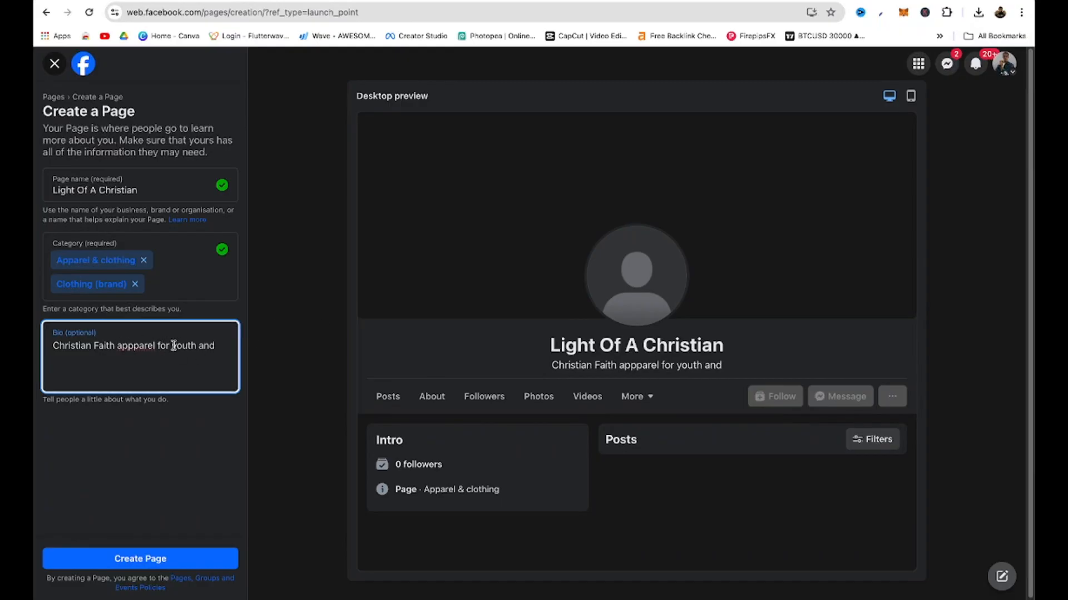
{"action": "right_click", "coordinate": [142, 344]}
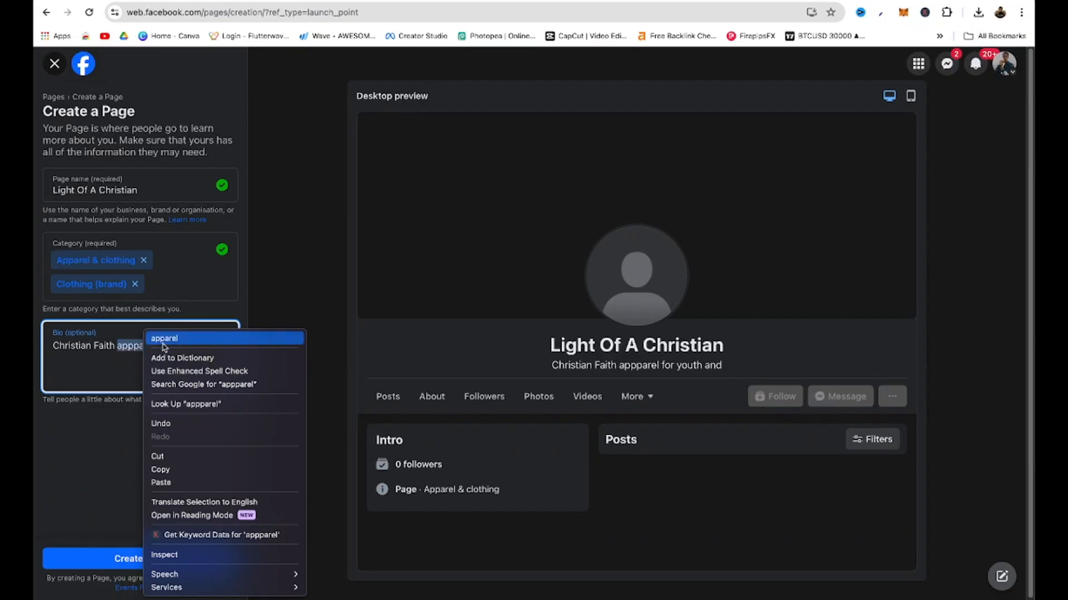
{"action": "left_click", "coordinate": [167, 337]}
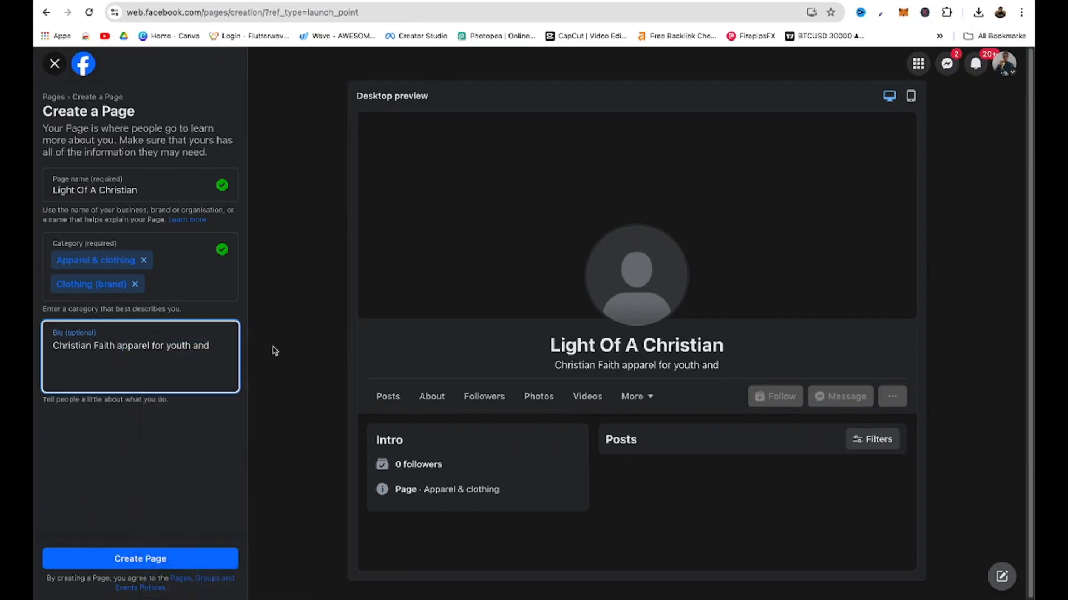
{"action": "key", "text": "BackSpace"}
{"action": "key", "text": "BackSpace"}
{"action": "key", "text": "BackSpace"}
{"action": "key", "text": "BackSpace"}
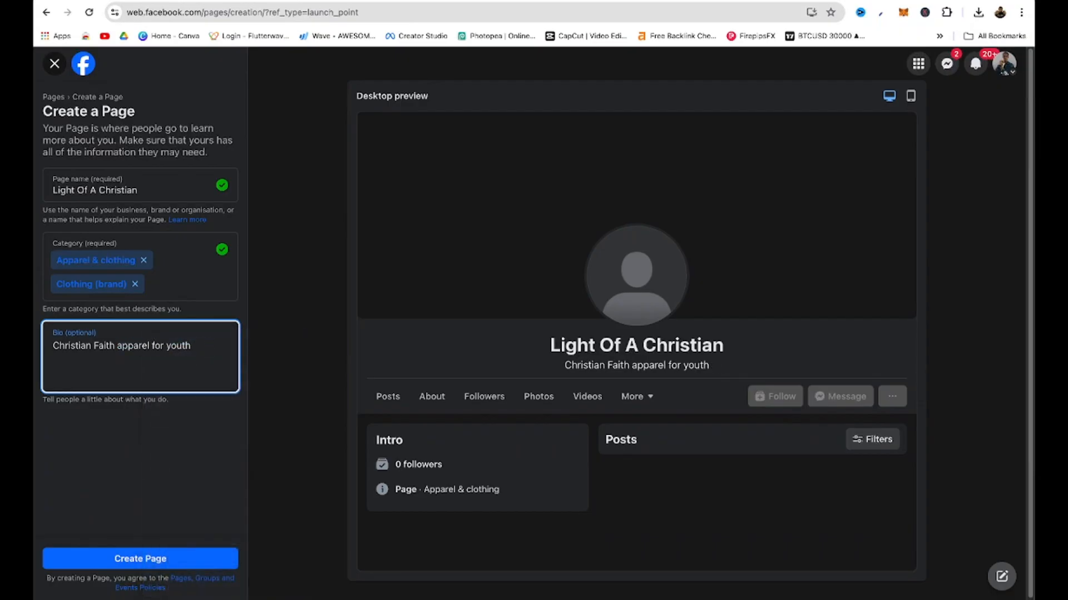
{"action": "type", "text": "s"}
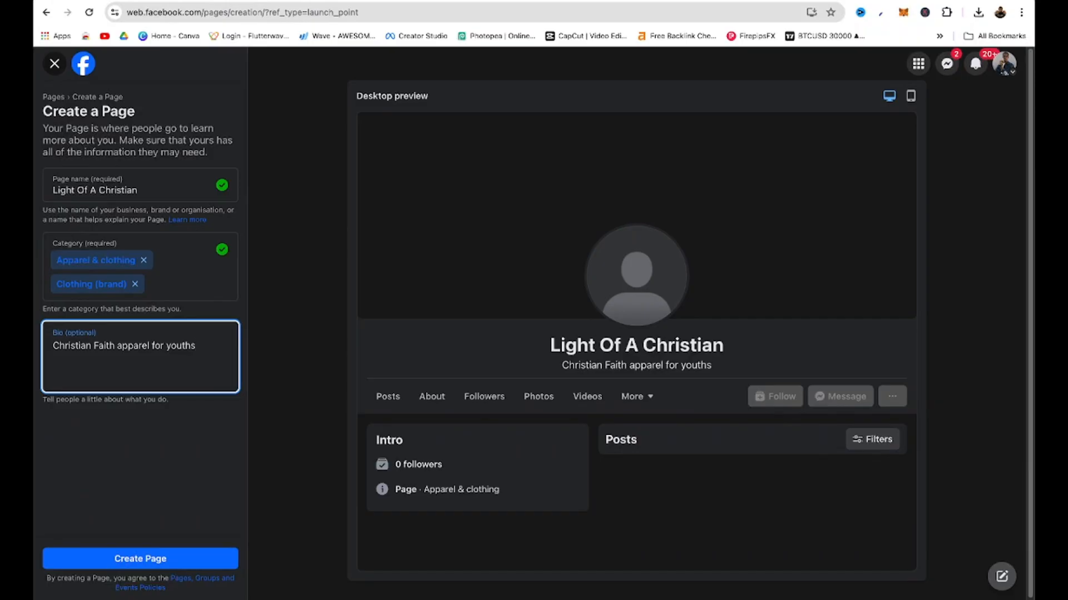
{"action": "type", "text": " and tee"}
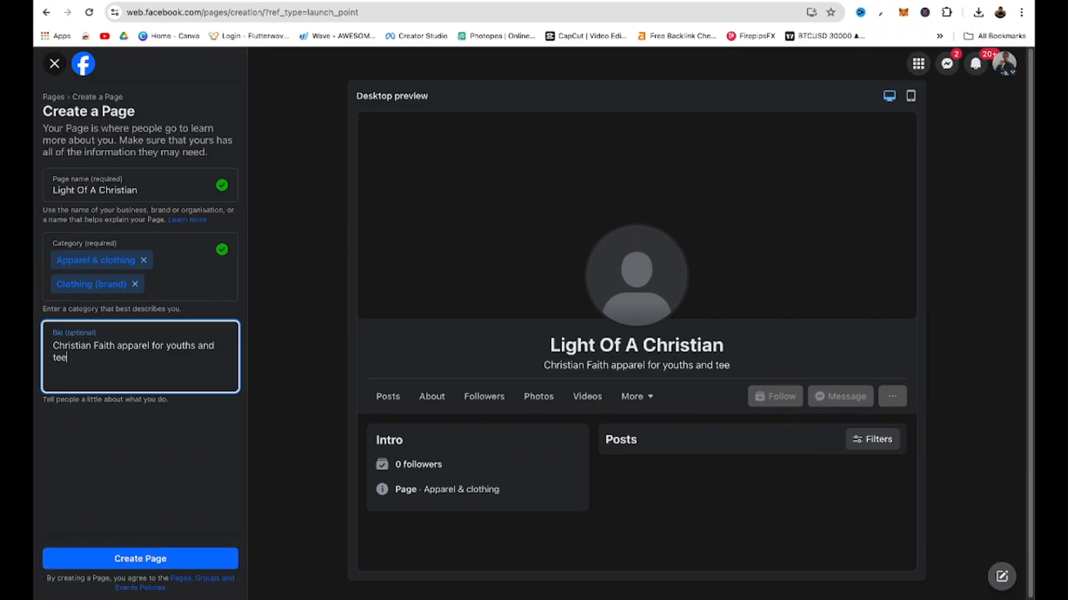
{"action": "type", "text": "nagers"}
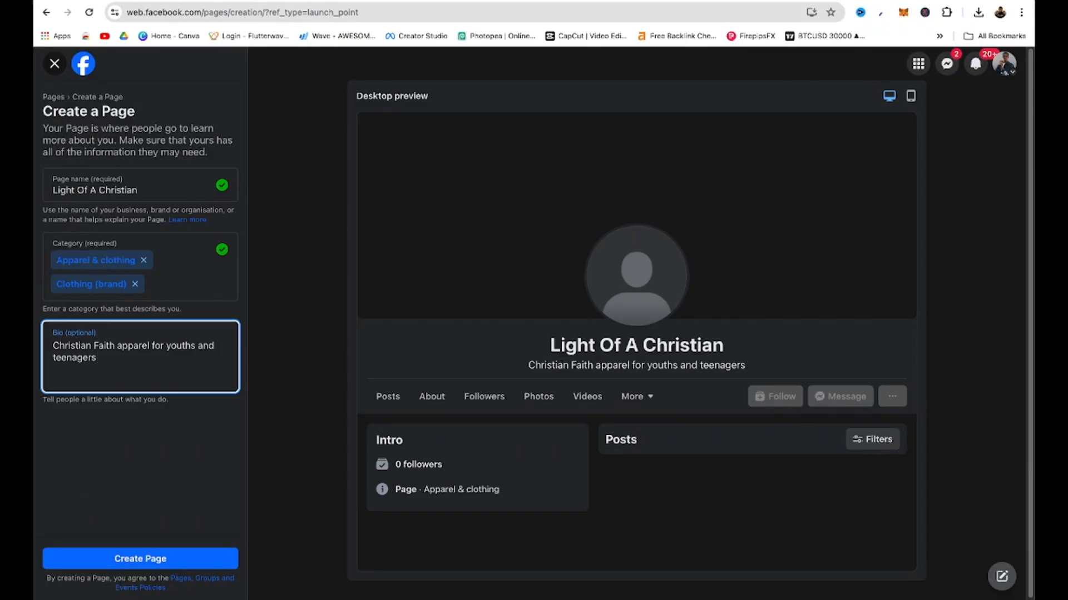
{"action": "left_click", "coordinate": [214, 429]}
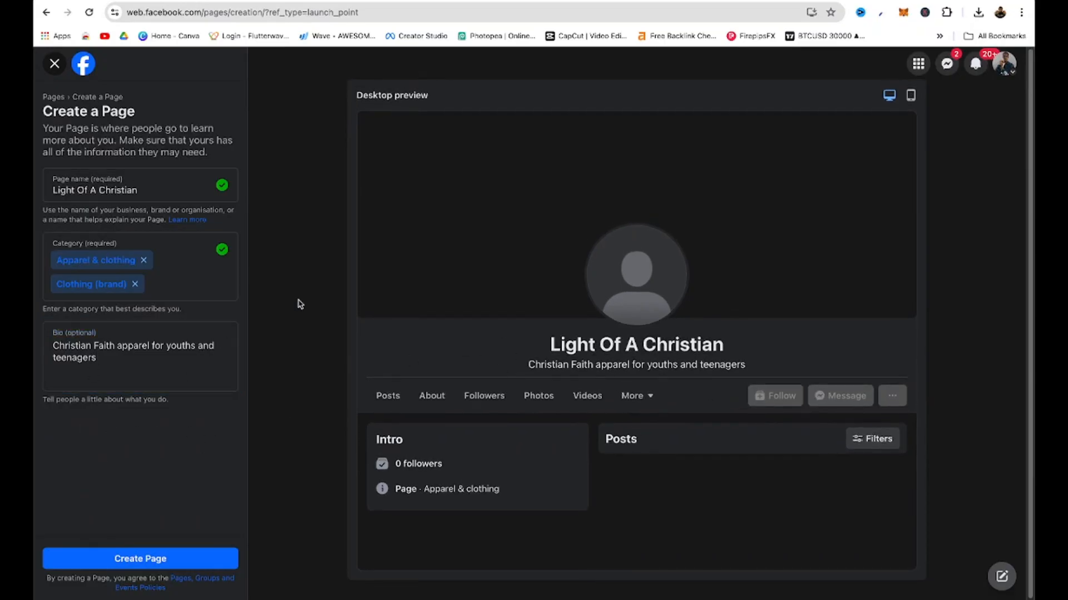
- Create the Light Of A Christian Page and reach setup step 1 of 5 for contact details
{"action": "left_click", "coordinate": [138, 561]}
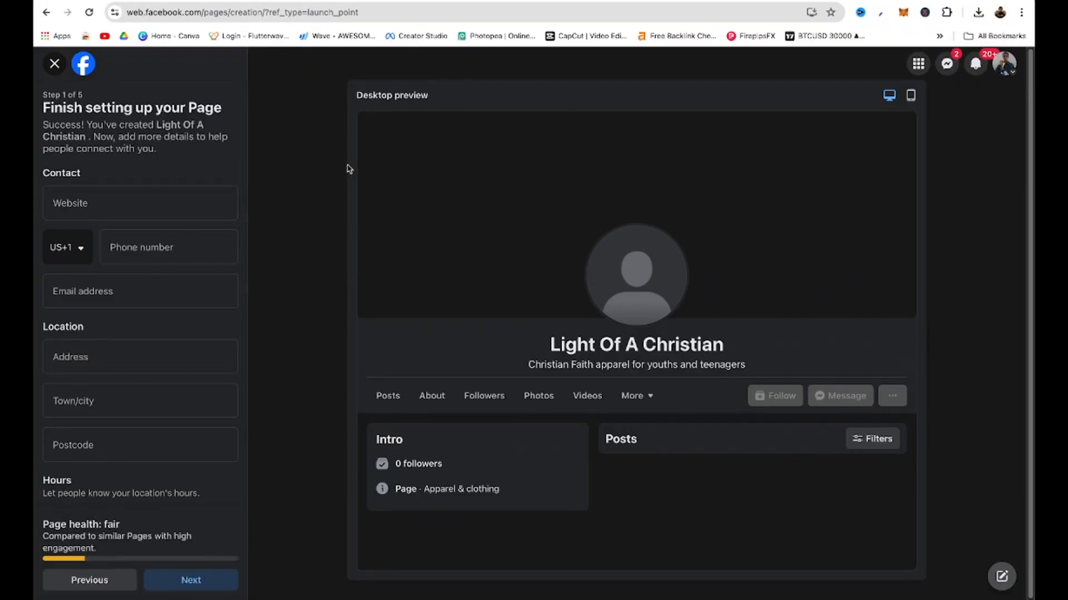
{"action": "scroll", "coordinate": [89, 253], "scroll_direction": "down", "scroll_amount": 2}
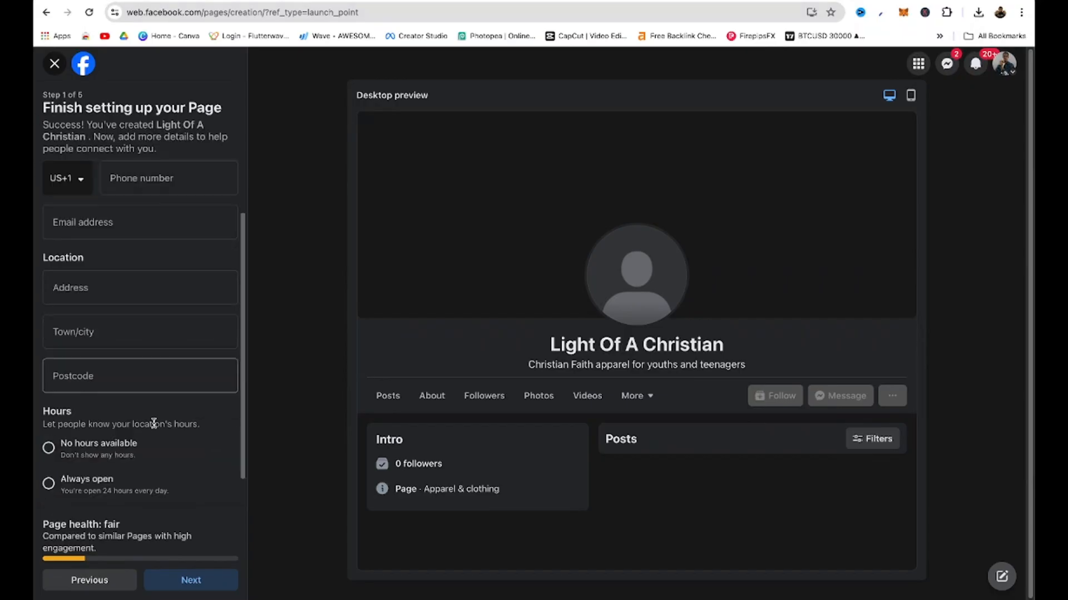
{"action": "scroll", "coordinate": [97, 189], "scroll_direction": "up", "scroll_amount": 2}
{"action": "left_click", "coordinate": [79, 209]}
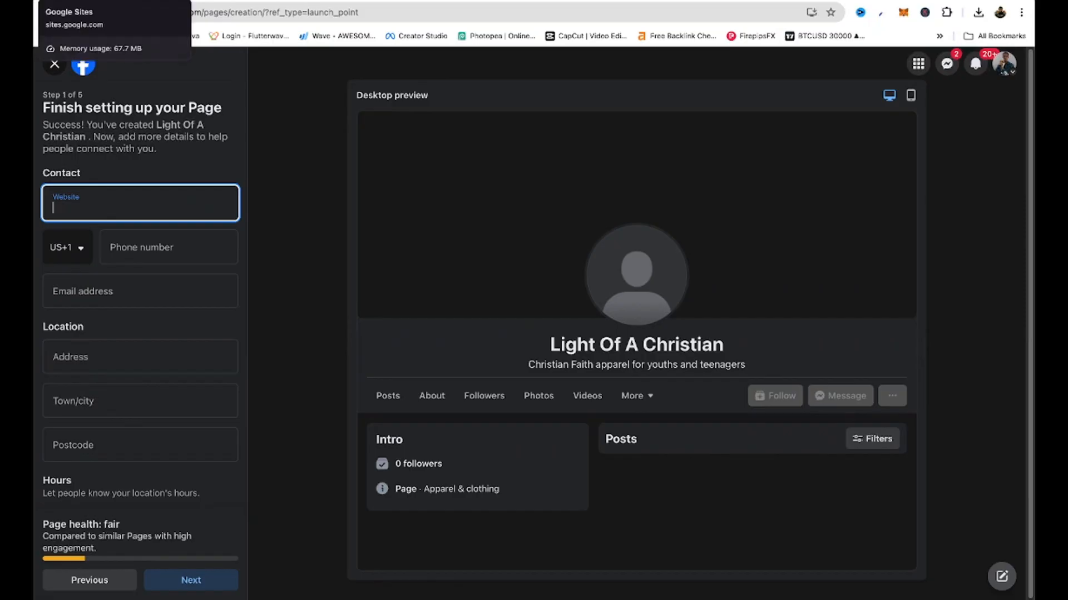
- Start a new blank site in Google Sites
{"action": "left_click", "coordinate": [83, 1]}
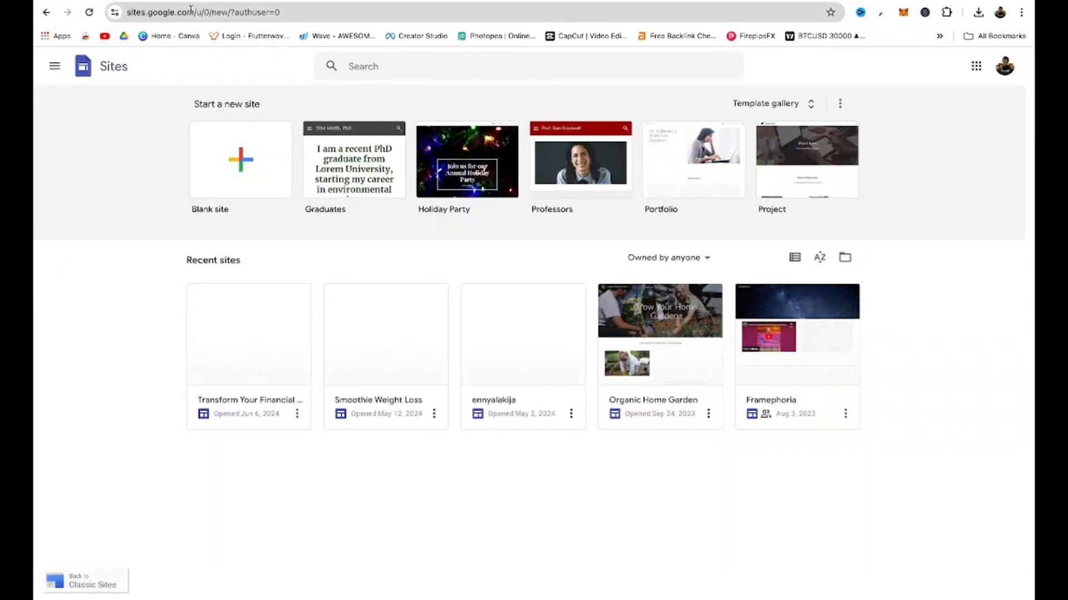
{"action": "scroll", "coordinate": [343, 256], "scroll_direction": "down", "scroll_amount": 1}
{"action": "scroll", "coordinate": [343, 257], "scroll_direction": "up", "scroll_amount": 1}
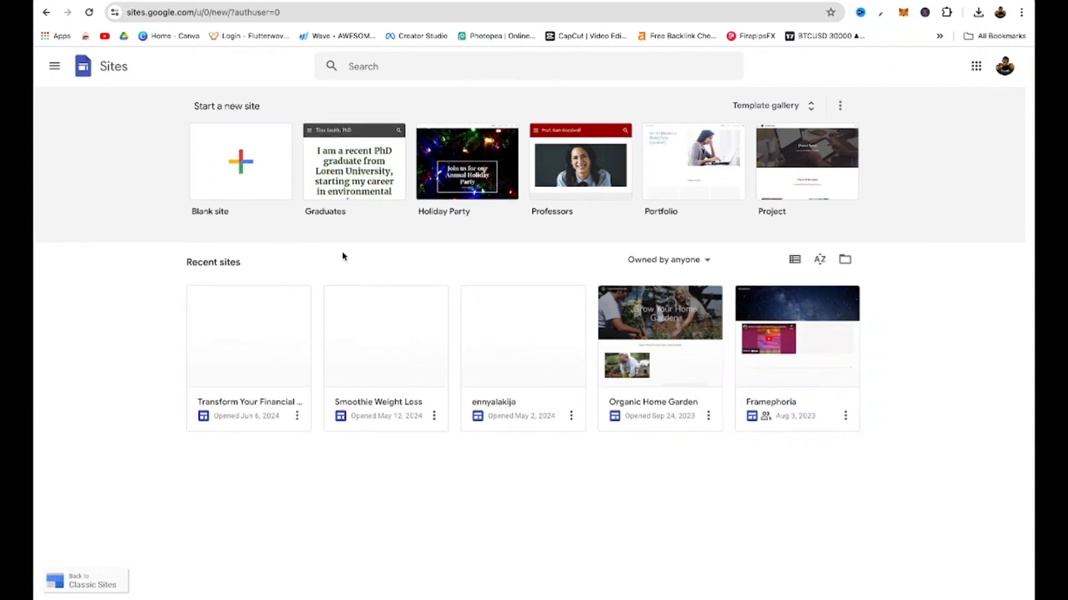
{"action": "left_click", "coordinate": [229, 157]}
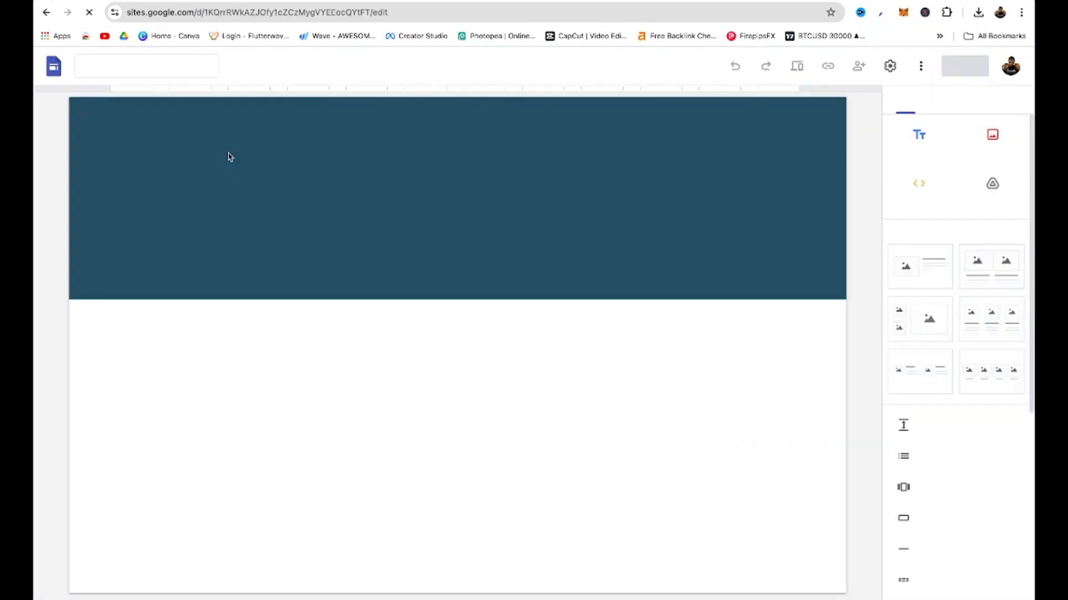
- Replace the placeholder header title with 'Light Of A Christian'
{"action": "left_click", "coordinate": [446, 211]}
{"action": "double_click", "coordinate": [446, 212]}
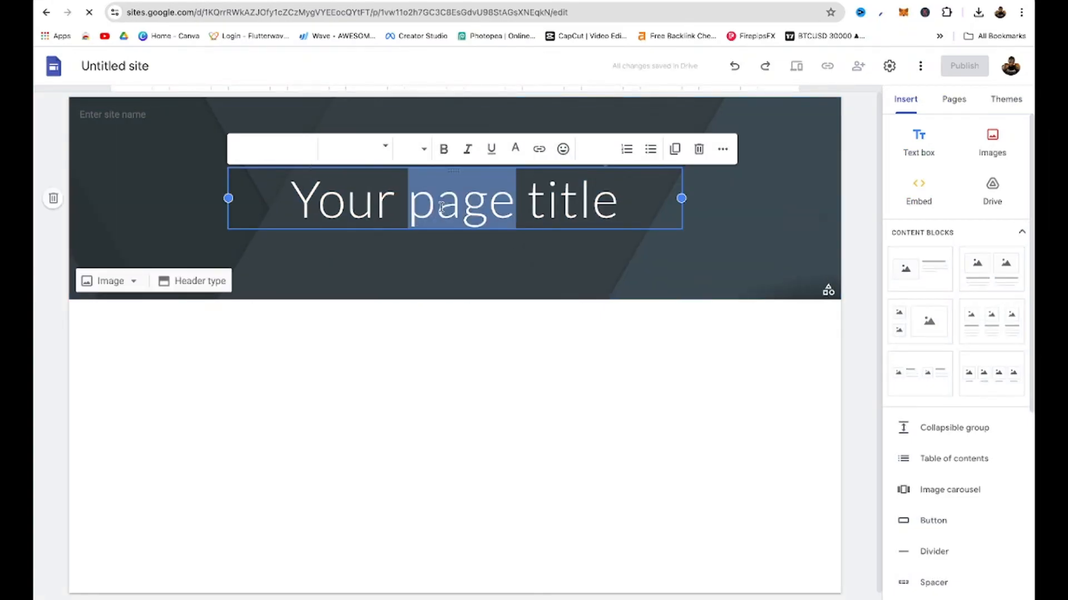
{"action": "triple_click", "coordinate": [441, 207]}
{"action": "key", "text": "BackSpace"}
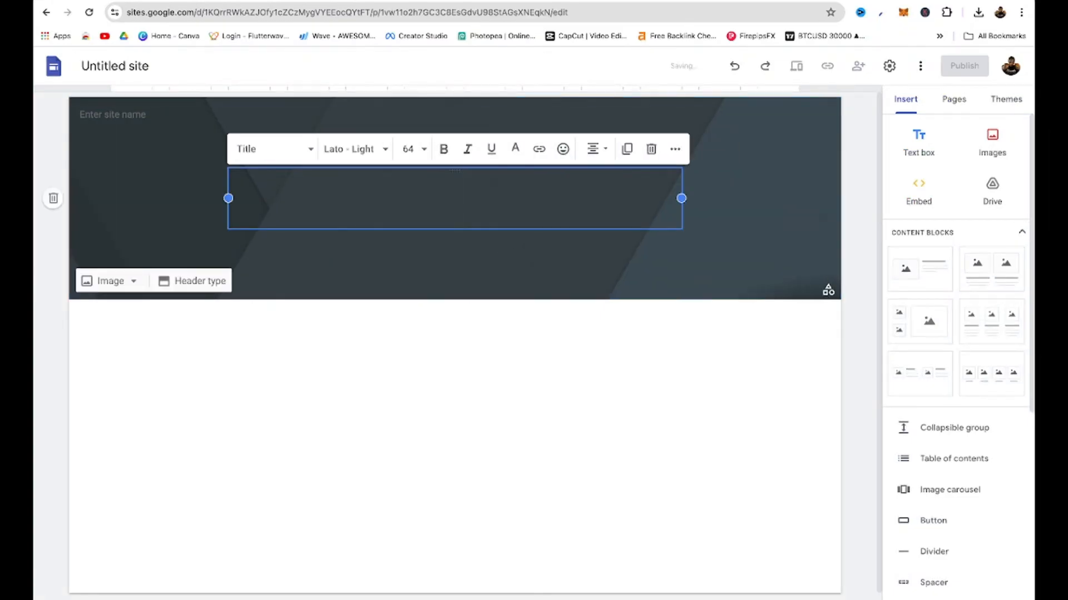
{"action": "type", "text": "Light"}
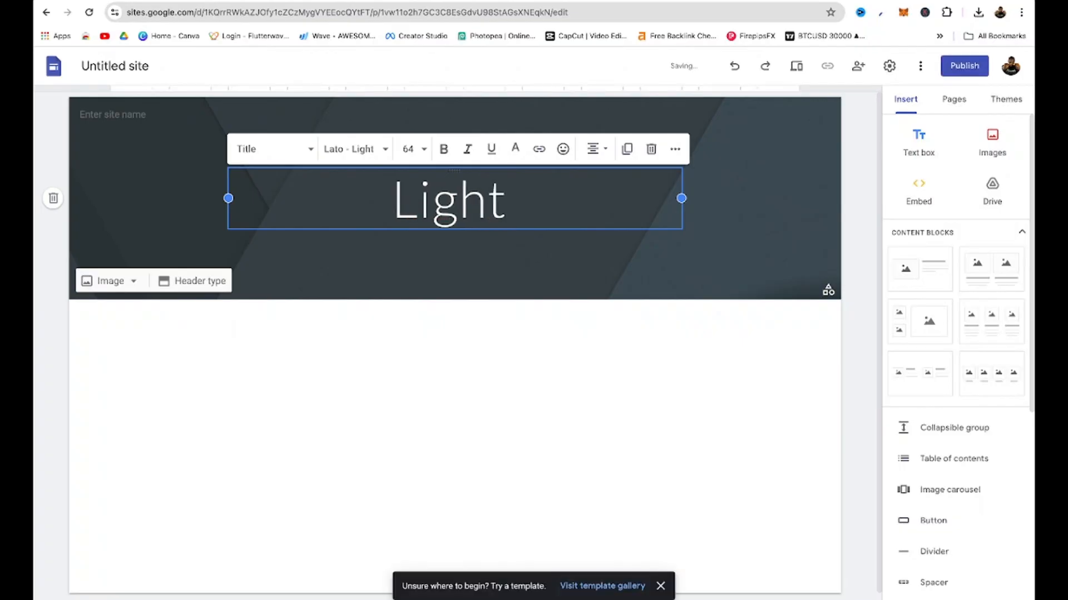
{"action": "type", "text": " Of A "}
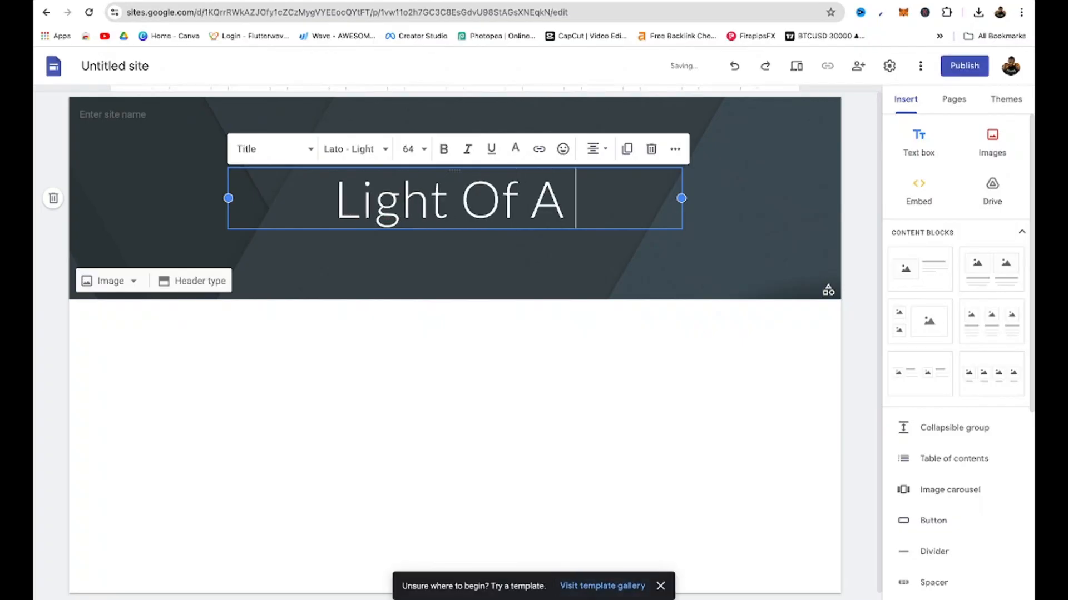
{"action": "type", "text": "cHRI\\\\\\"}
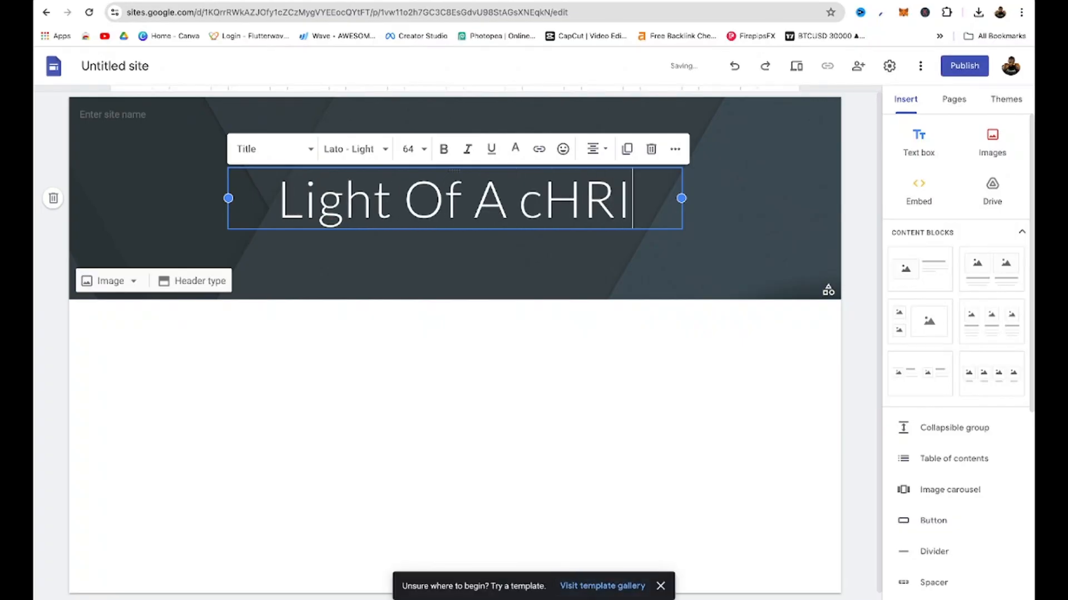
{"action": "key", "text": "BackSpace"}
{"action": "key", "text": "BackSpace"}
{"action": "key", "text": "BackSpace"}
{"action": "key", "text": "BackSpace"}
{"action": "key", "text": "BackSpace"}
{"action": "key", "text": "BackSpace"}
{"action": "key", "text": "BackSpace"}
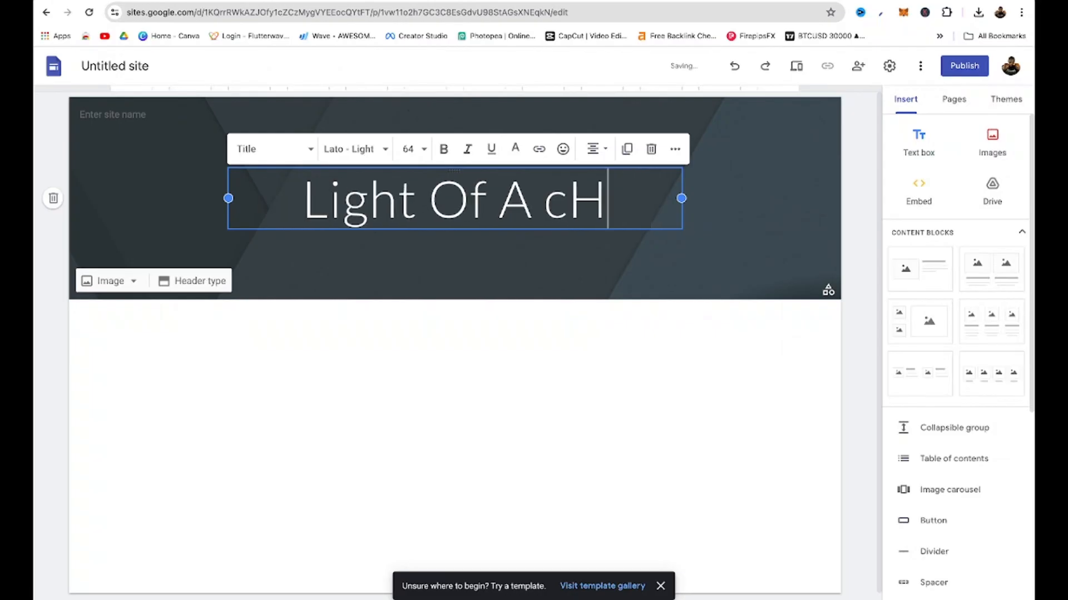
{"action": "type", "text": "C"}
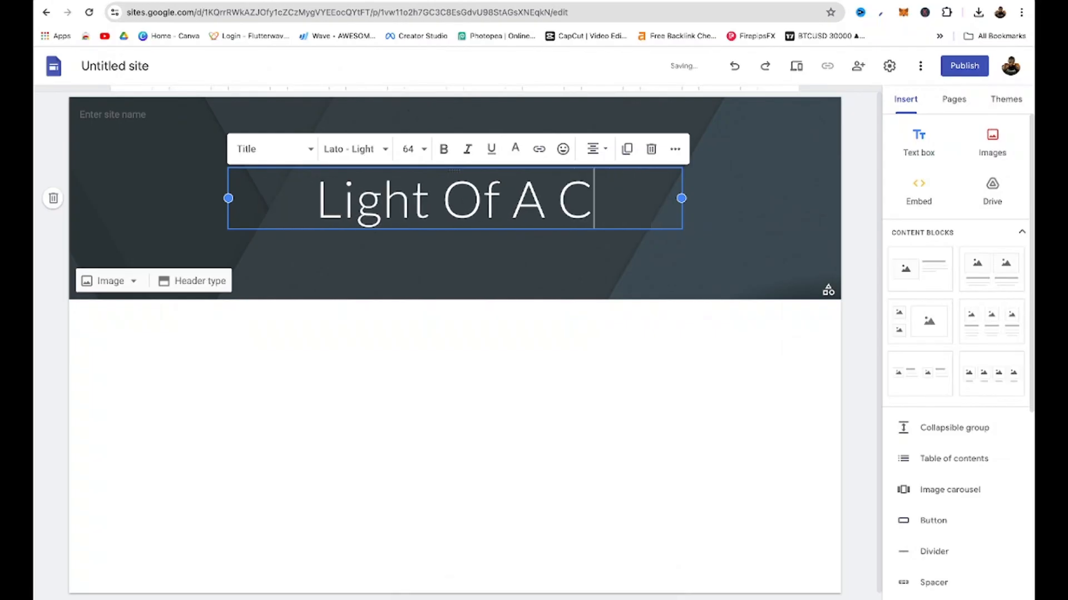
{"action": "type", "text": "hristi"}
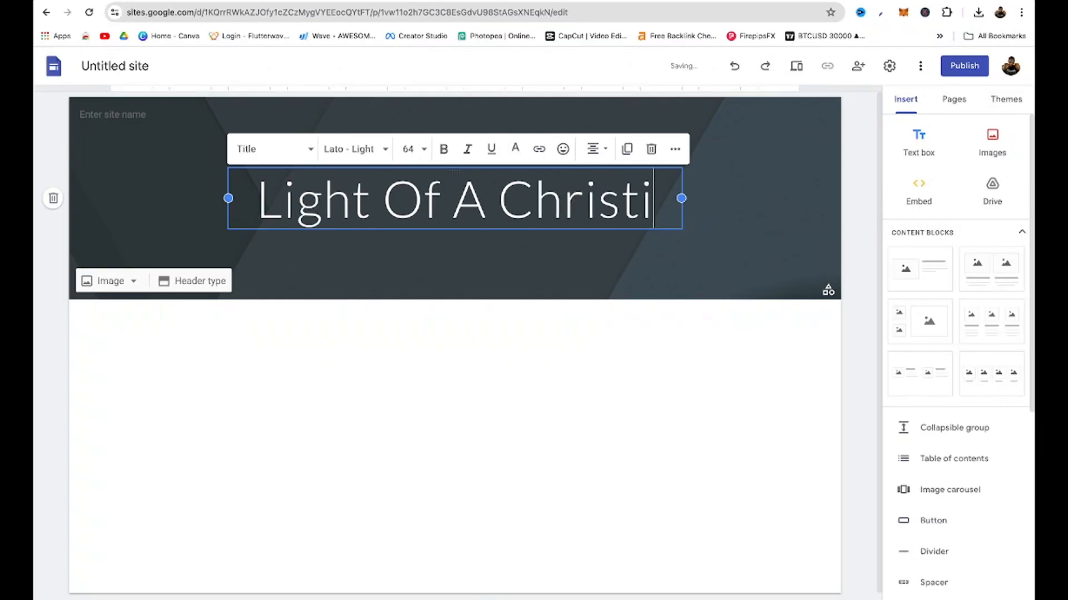
{"action": "key", "text": "BackSpace"}
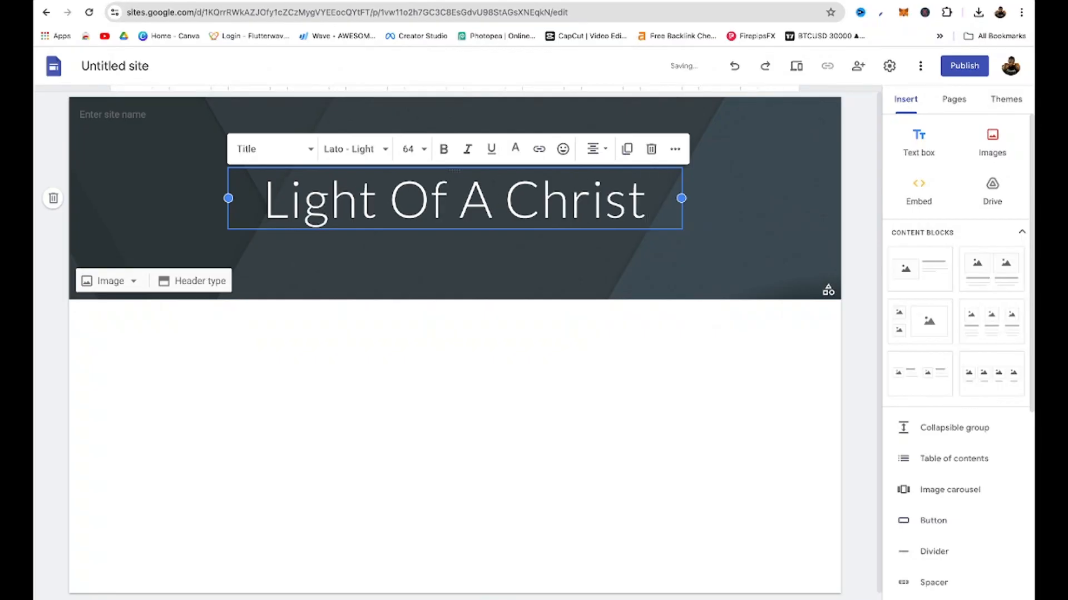
{"action": "type", "text": "ial"}
{"action": "key", "text": "BackSpace"}
{"action": "type", "text": "n"}
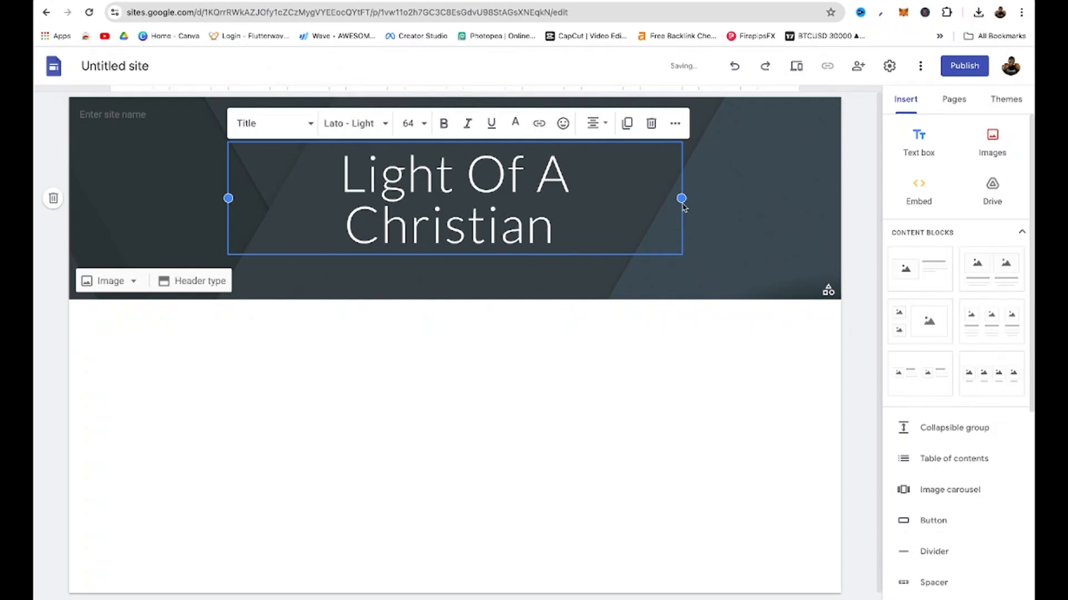
- Set the whole title to font size 36 so it fits on one line
{"action": "left_click", "coordinate": [408, 123]}
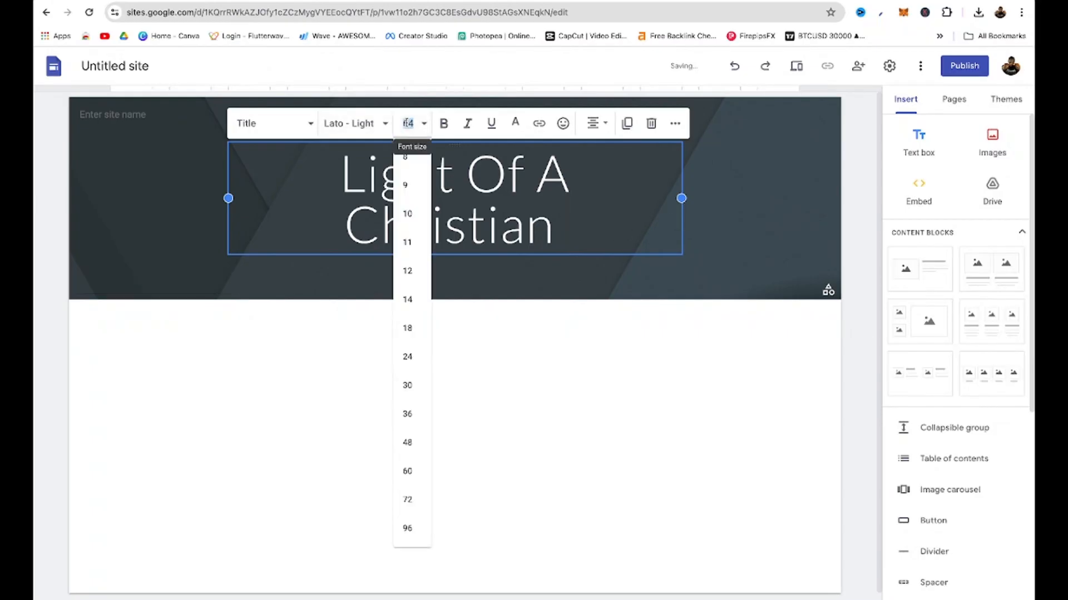
{"action": "left_click", "coordinate": [410, 368]}
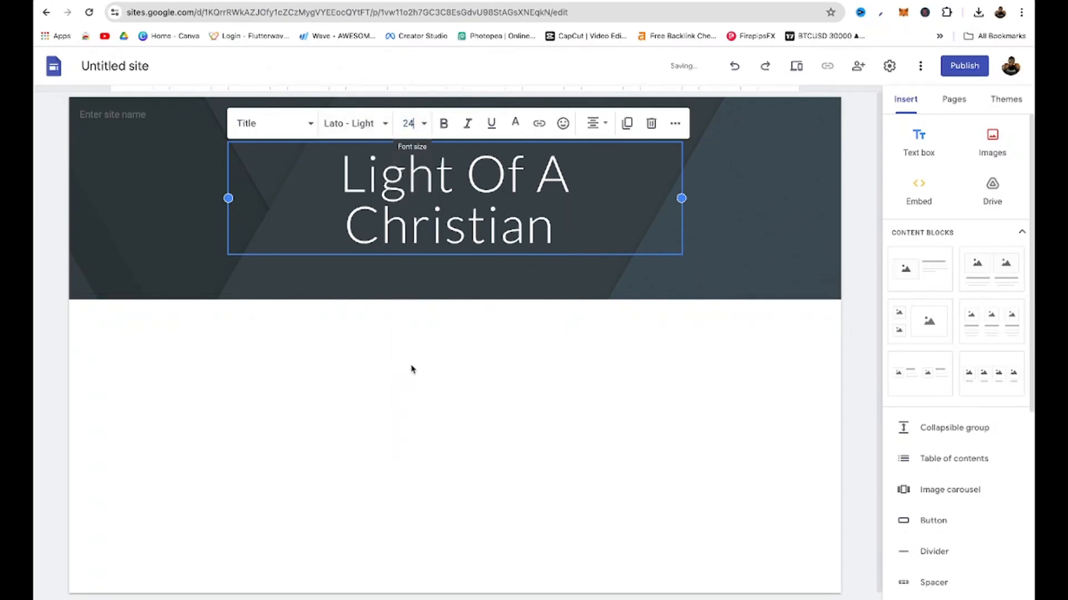
{"action": "left_click", "coordinate": [547, 217]}
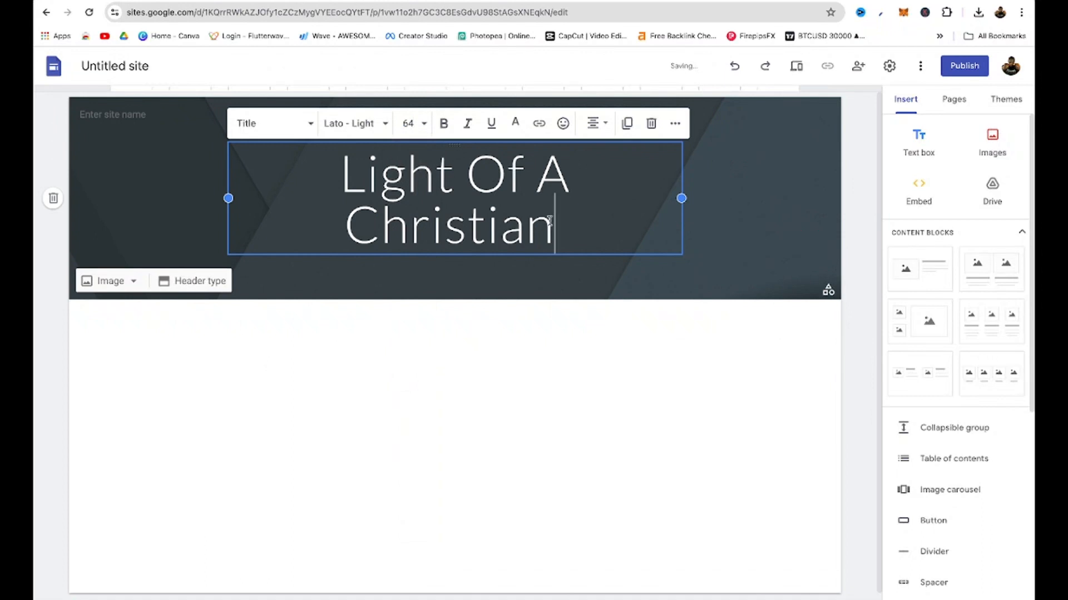
{"action": "left_click_drag", "start_coordinate": [549, 220], "coordinate": [345, 192]}
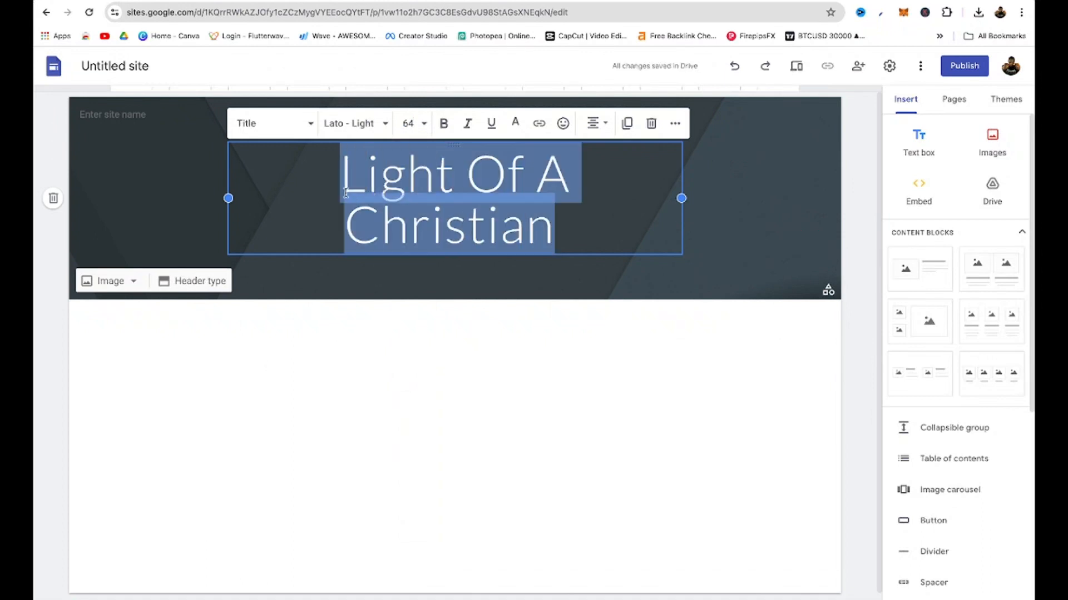
{"action": "left_click", "coordinate": [410, 123]}
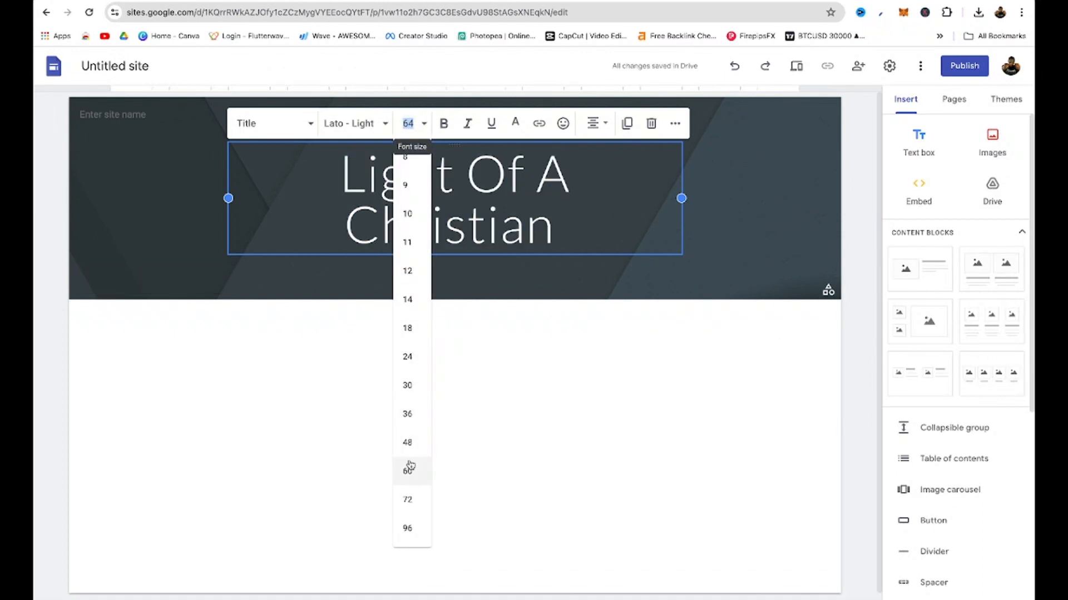
{"action": "left_click", "coordinate": [409, 413]}
{"action": "left_click", "coordinate": [589, 424]}
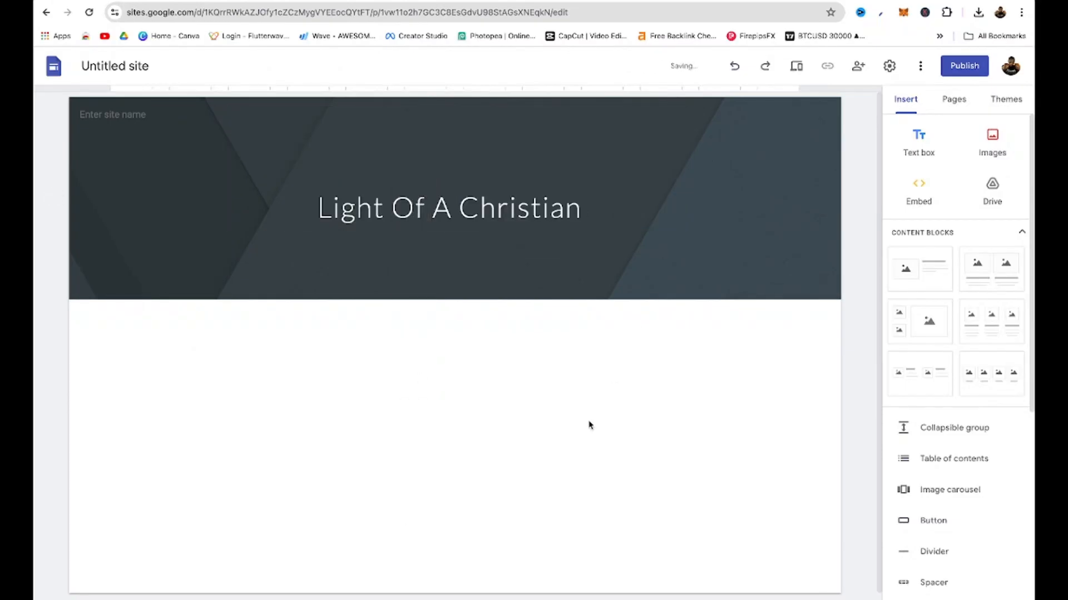
{"action": "left_click", "coordinate": [137, 121]}
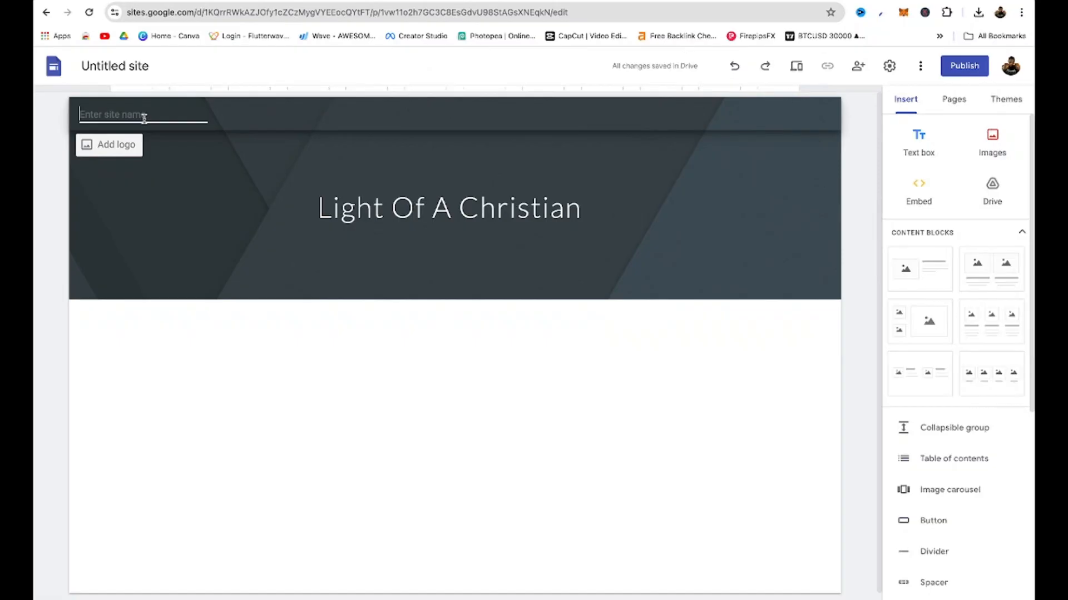
- Name the site 'lightofachristian' in both the header and the document title
{"action": "type", "text": "lightofac"}
{"action": "type", "text": "hr"}
{"action": "type", "text": "od"}
{"action": "type", "text": "stian"}
{"action": "left_click", "coordinate": [216, 137]}
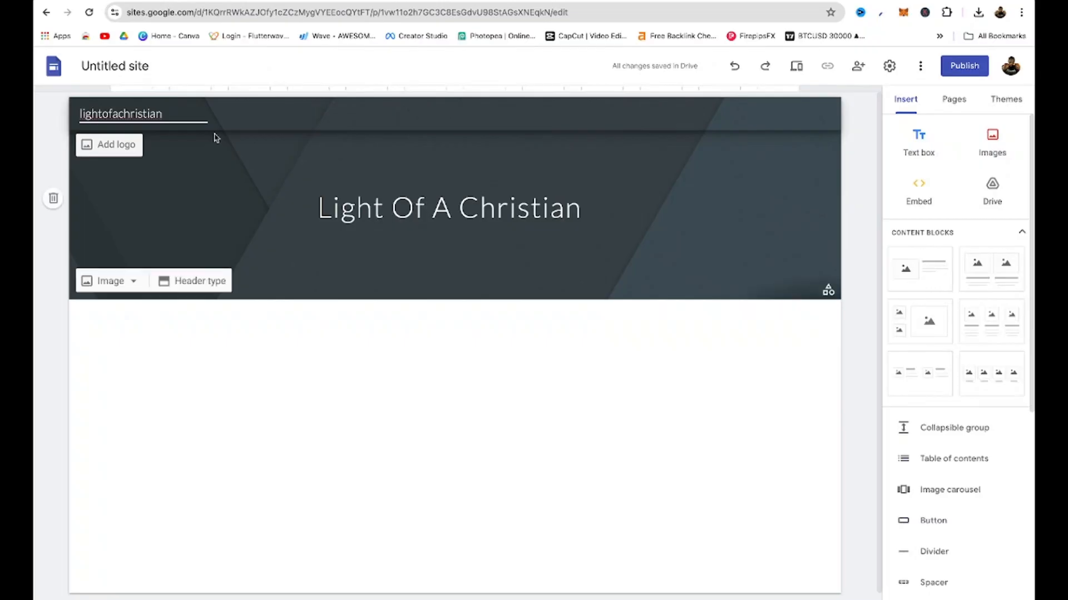
{"action": "left_click", "coordinate": [143, 67]}
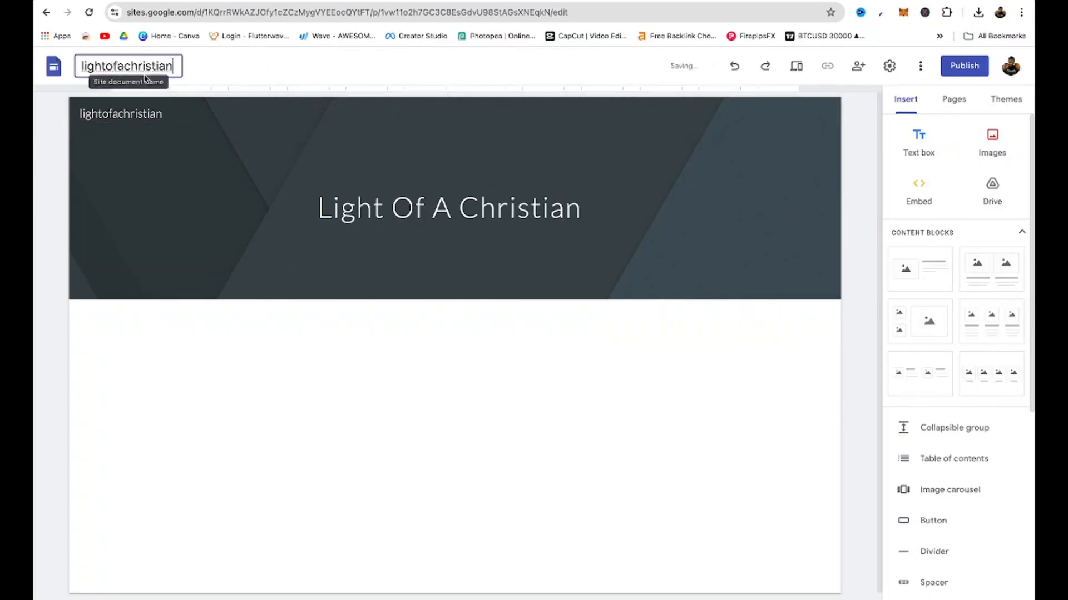
{"action": "left_click", "coordinate": [365, 401]}
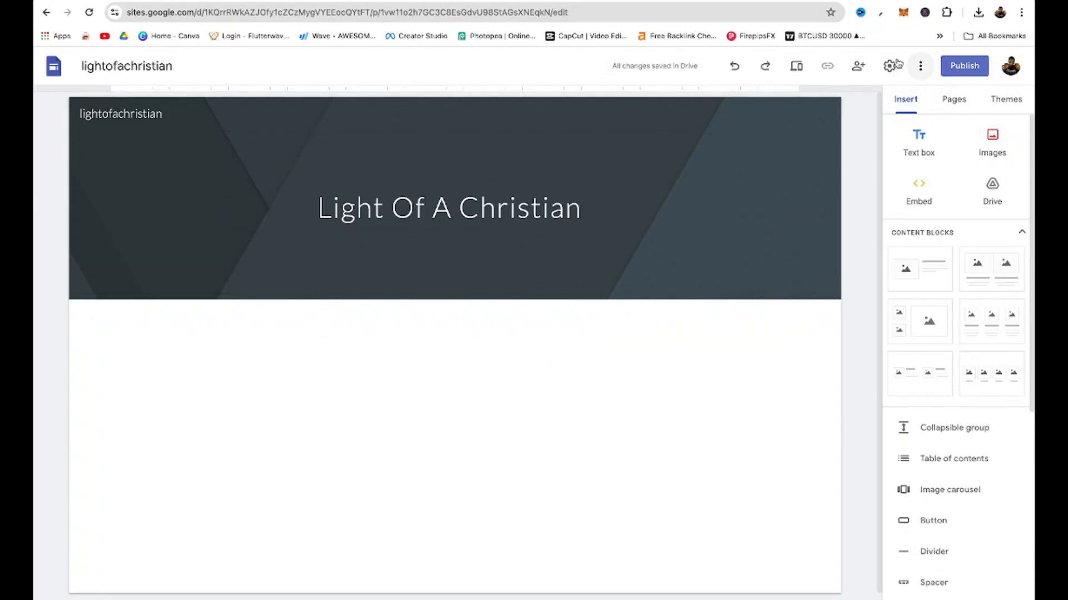
{"action": "left_click", "coordinate": [861, 66]}
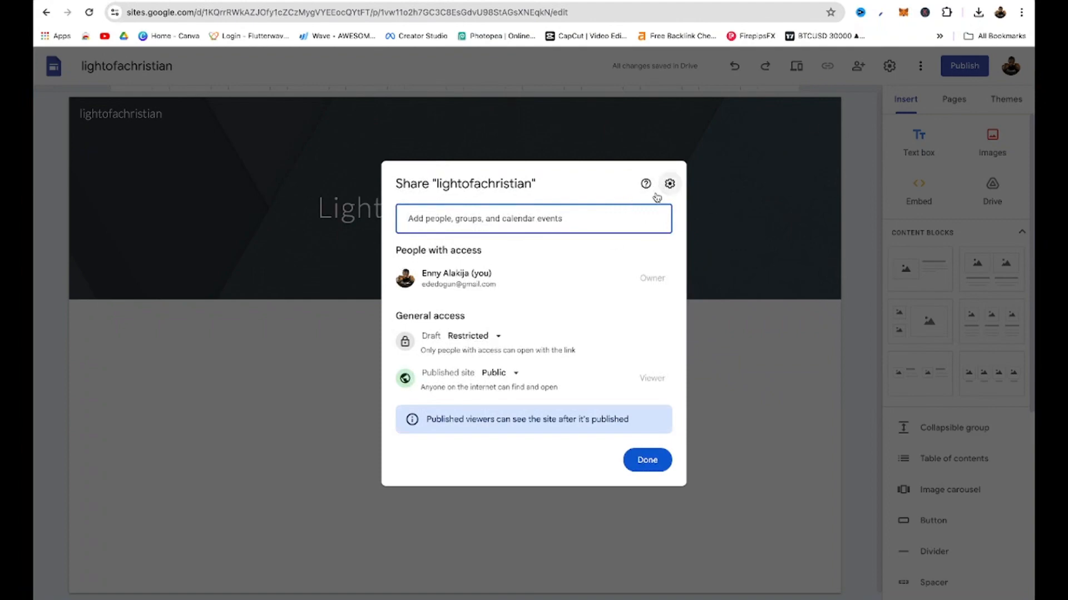
- Try setting up the custom domain 'lightofachristia' from Publish, then cancel it
{"action": "left_click", "coordinate": [645, 460]}
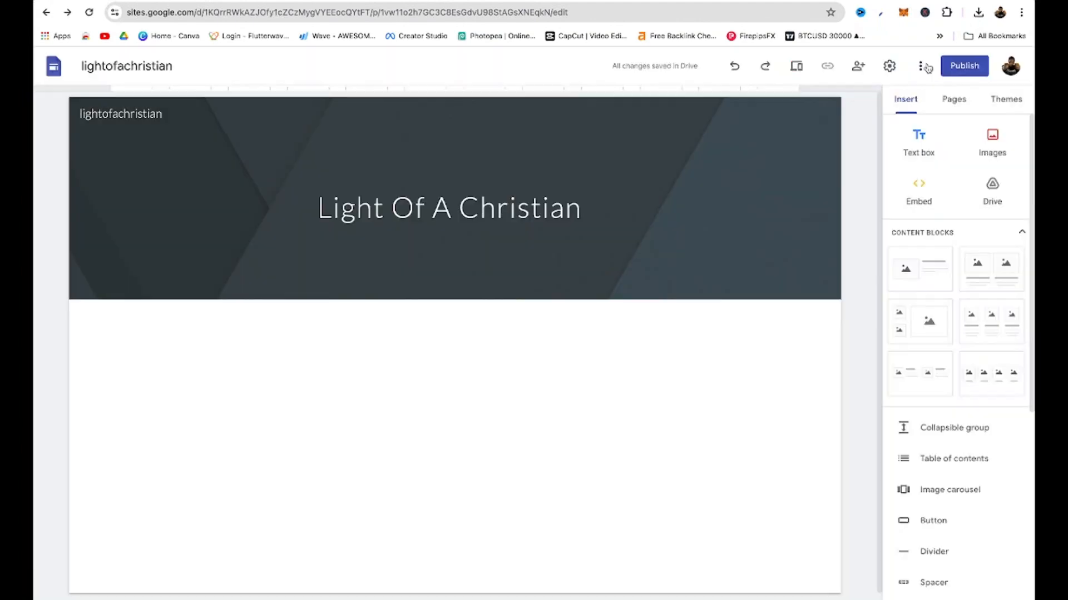
{"action": "left_click", "coordinate": [966, 68]}
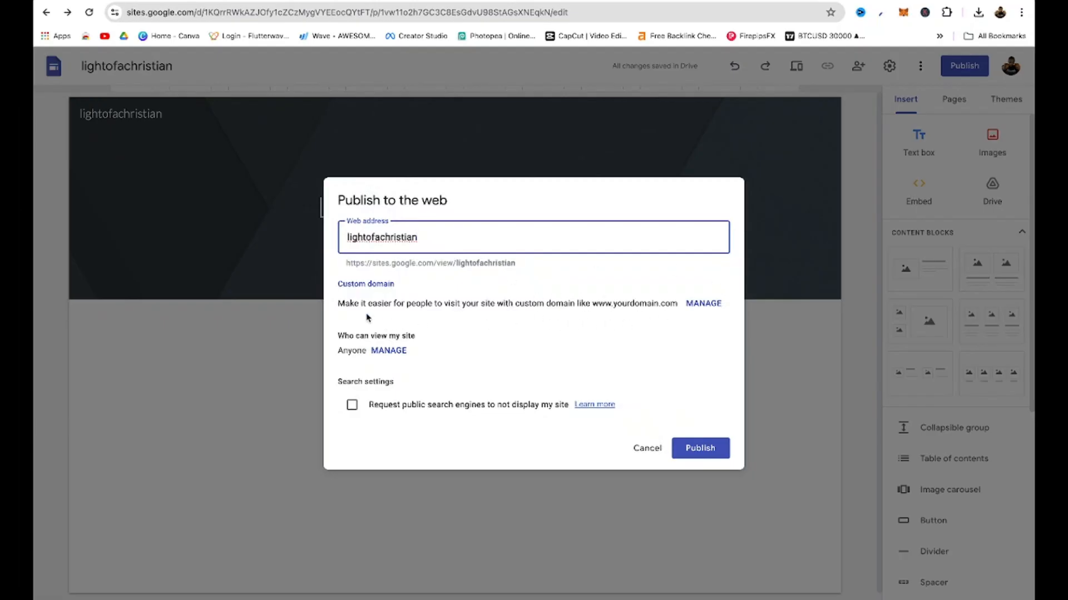
{"action": "left_click", "coordinate": [706, 308]}
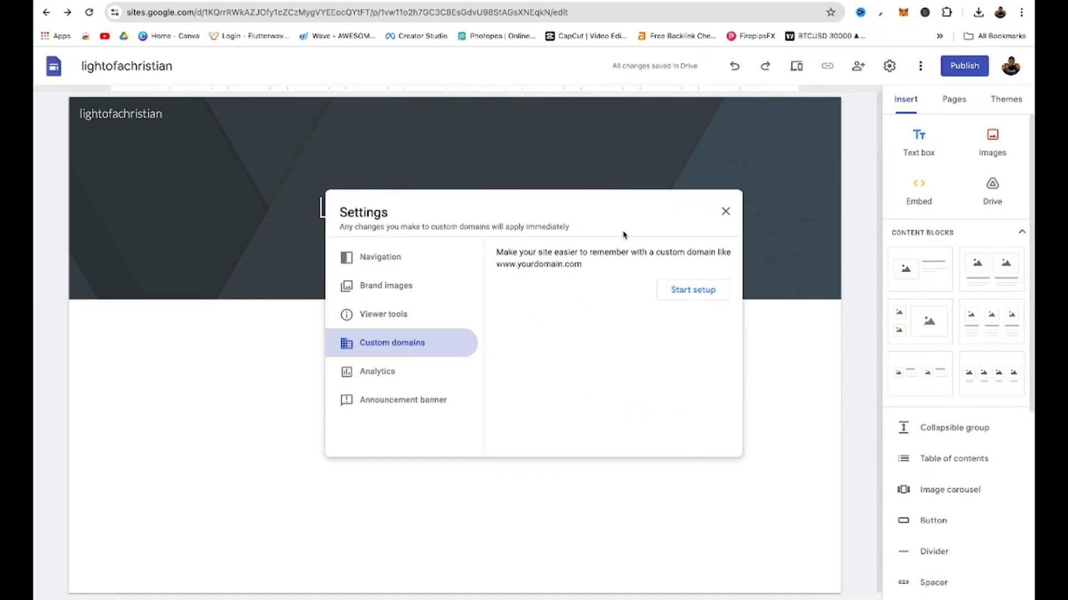
{"action": "left_click", "coordinate": [687, 293]}
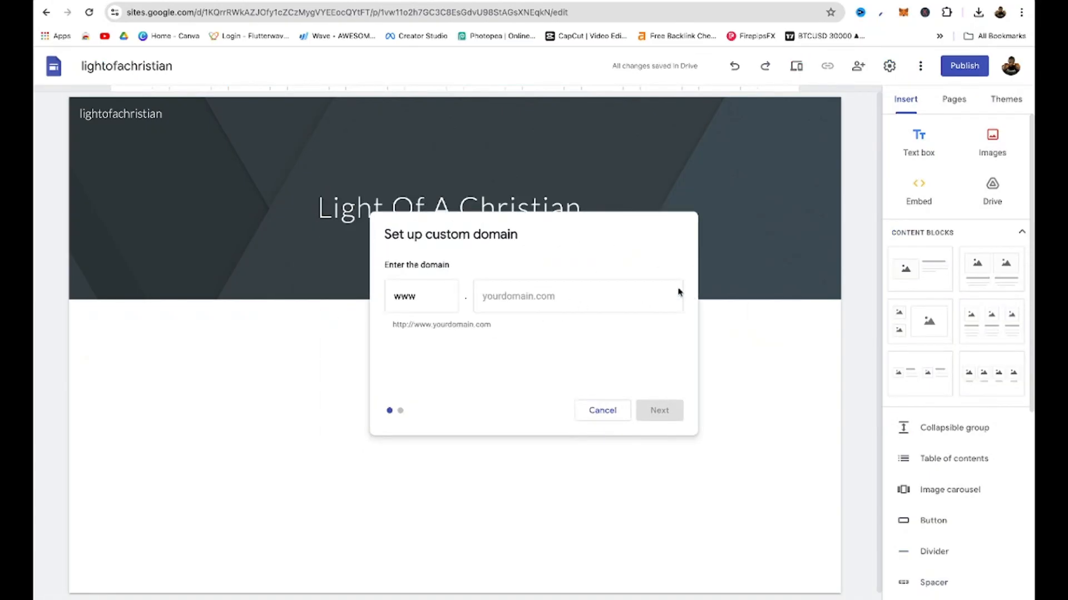
{"action": "left_click", "coordinate": [537, 295]}
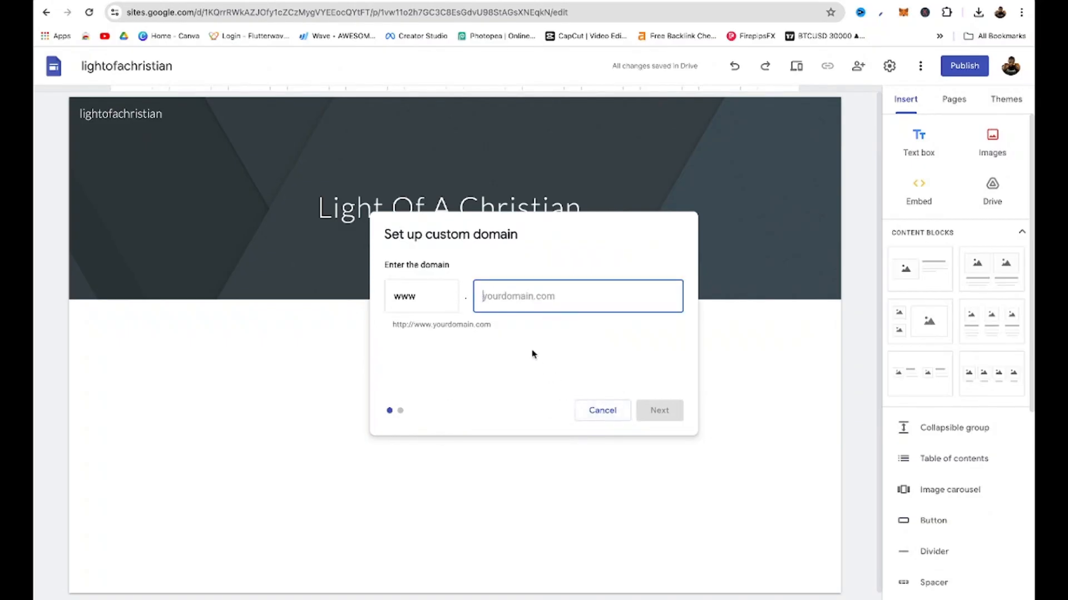
{"action": "type", "text": "ligh"}
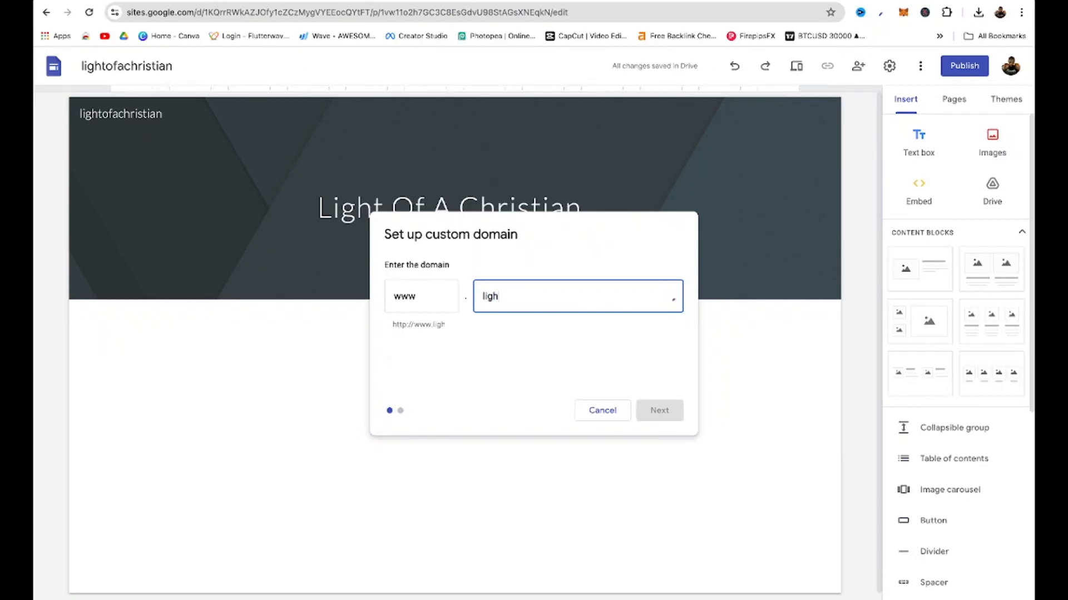
{"action": "type", "text": "tofachristian"}
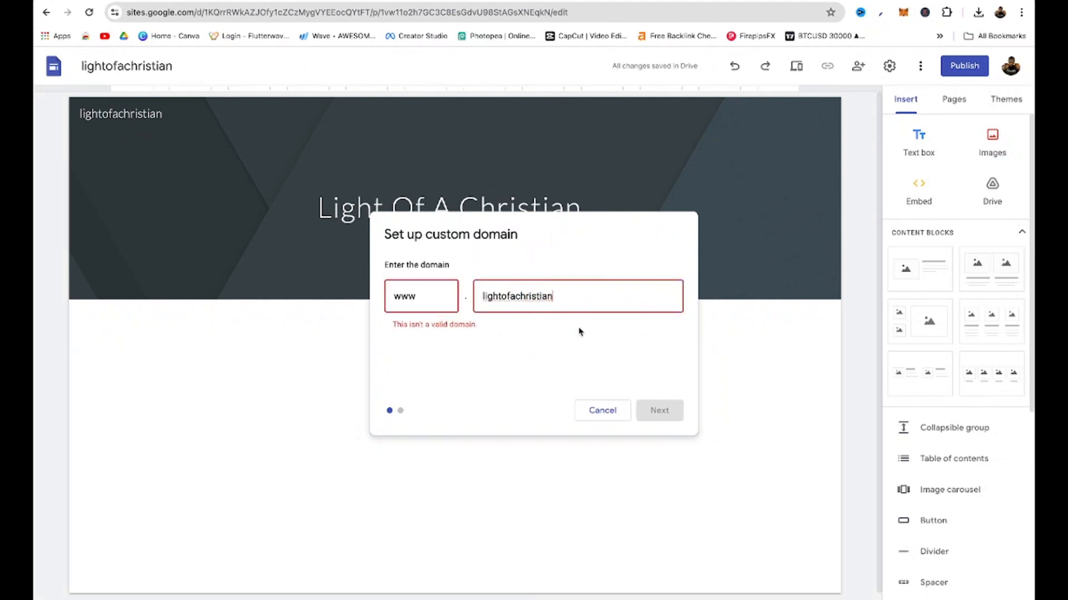
{"action": "left_click", "coordinate": [600, 413]}
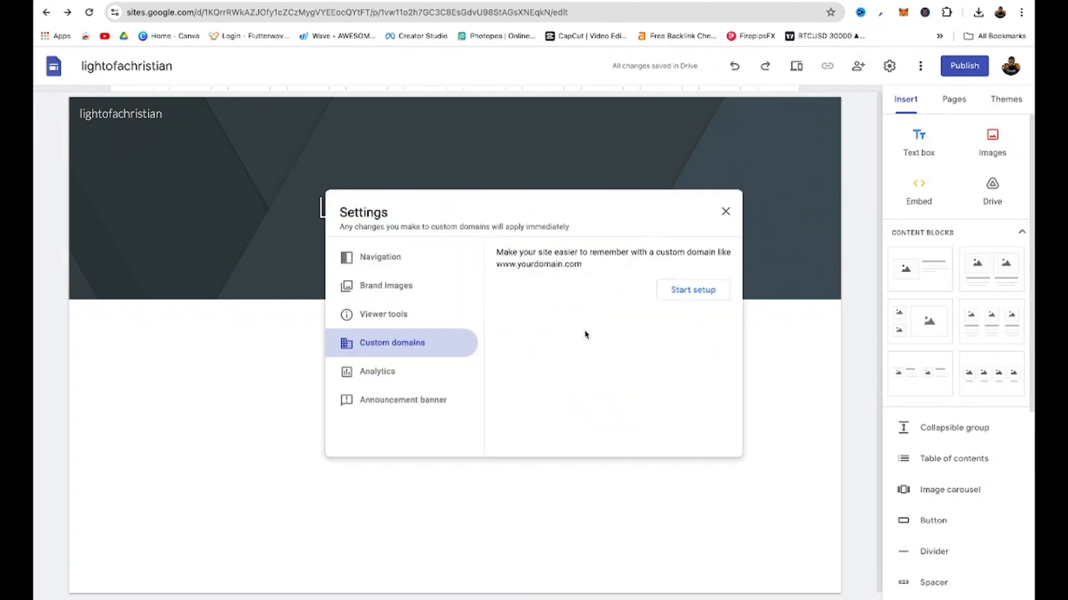
{"action": "left_click", "coordinate": [726, 214]}
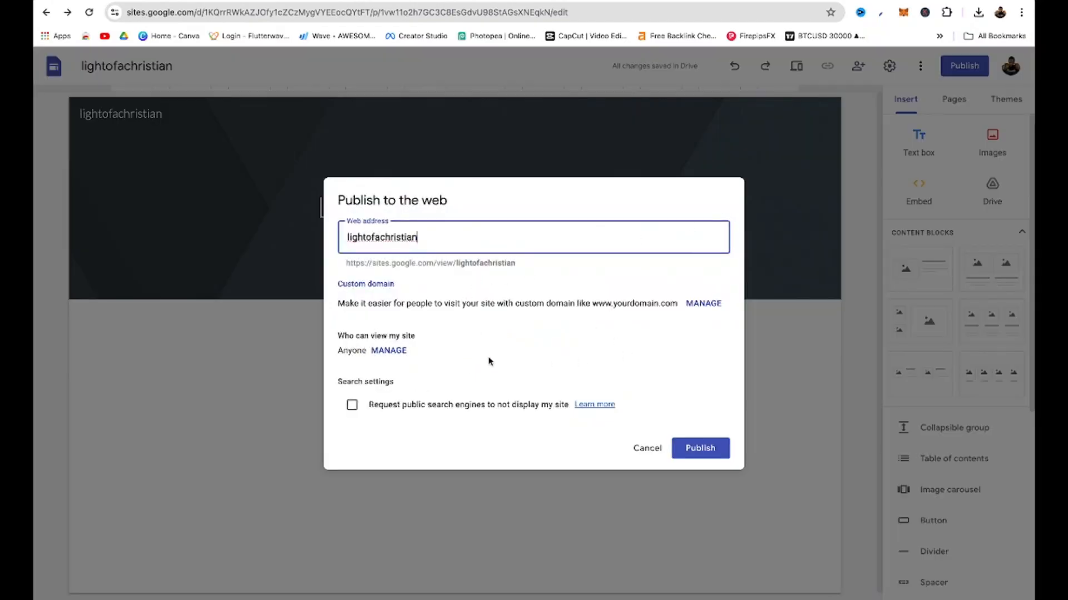
- Publish the lightofachristian Google Site, copy its published link, and return to Facebook
{"action": "left_click", "coordinate": [424, 248]}
{"action": "left_click", "coordinate": [698, 448]}
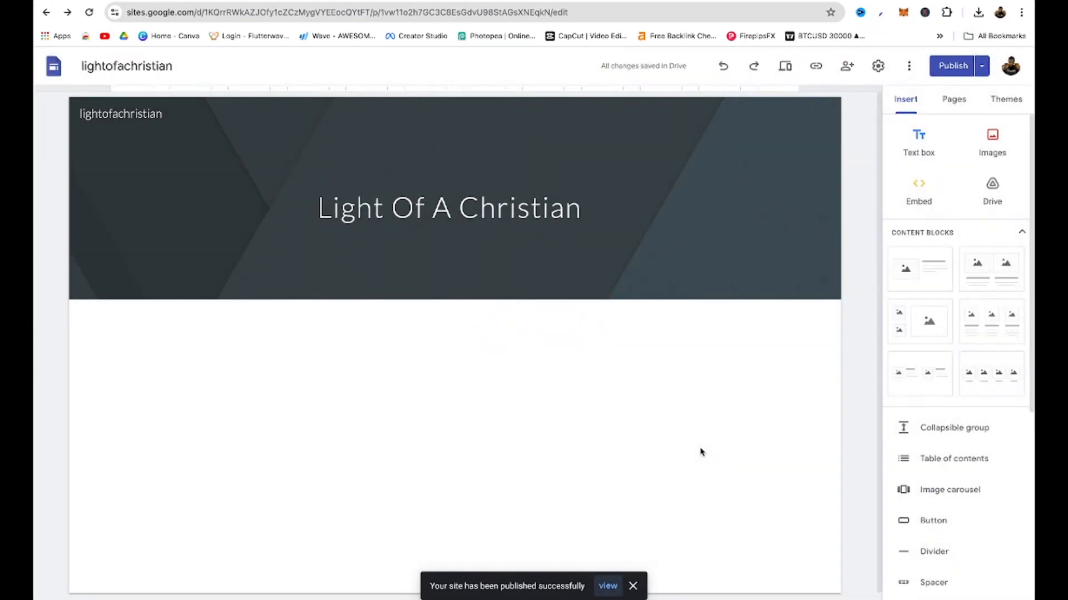
{"action": "left_click", "coordinate": [814, 67]}
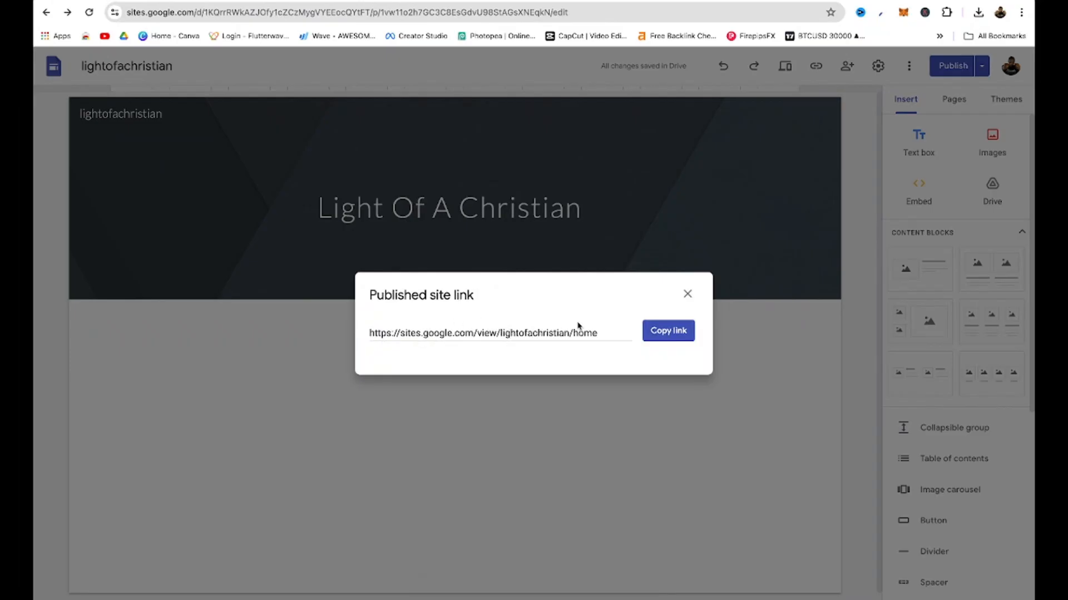
{"action": "left_click", "coordinate": [671, 332]}
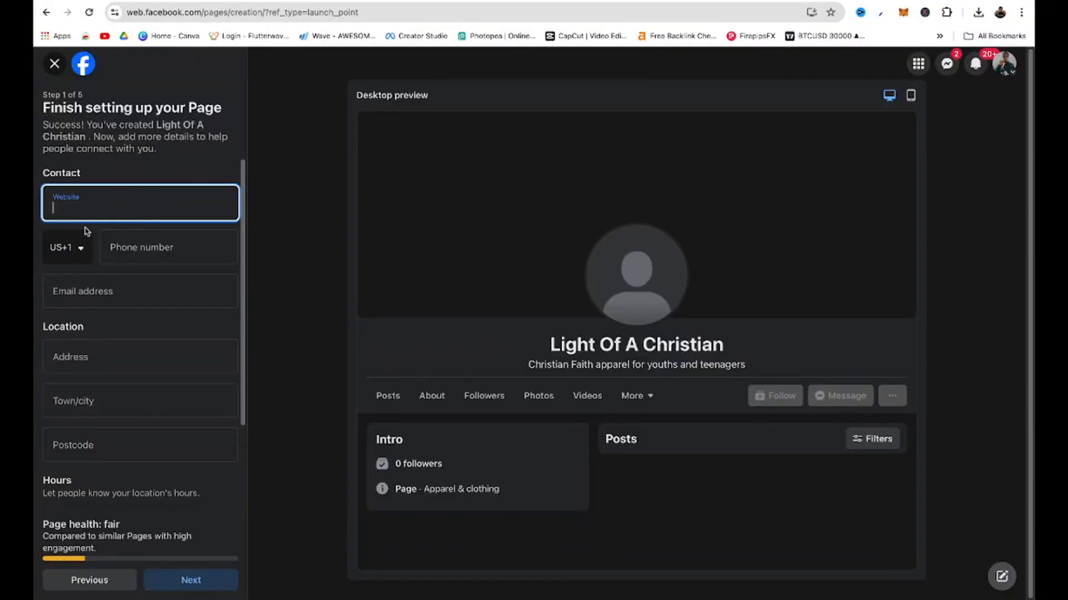
{"action": "left_click", "coordinate": [128, 208]}
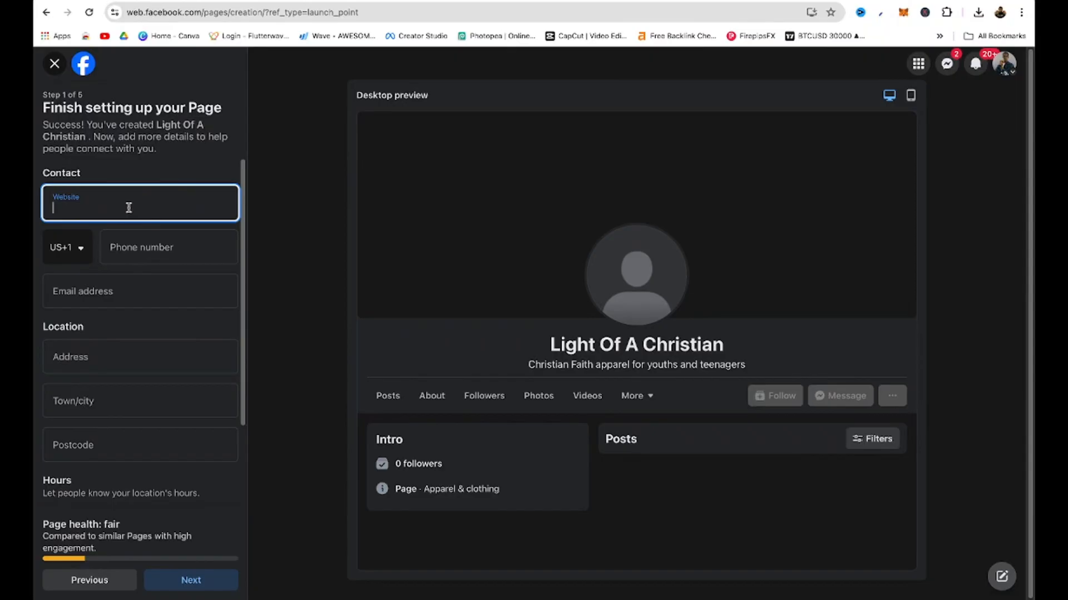
- Paste the Google Sites link as the Page website and clear a mistyped phone number
{"action": "key", "text": "ctrl+v"}
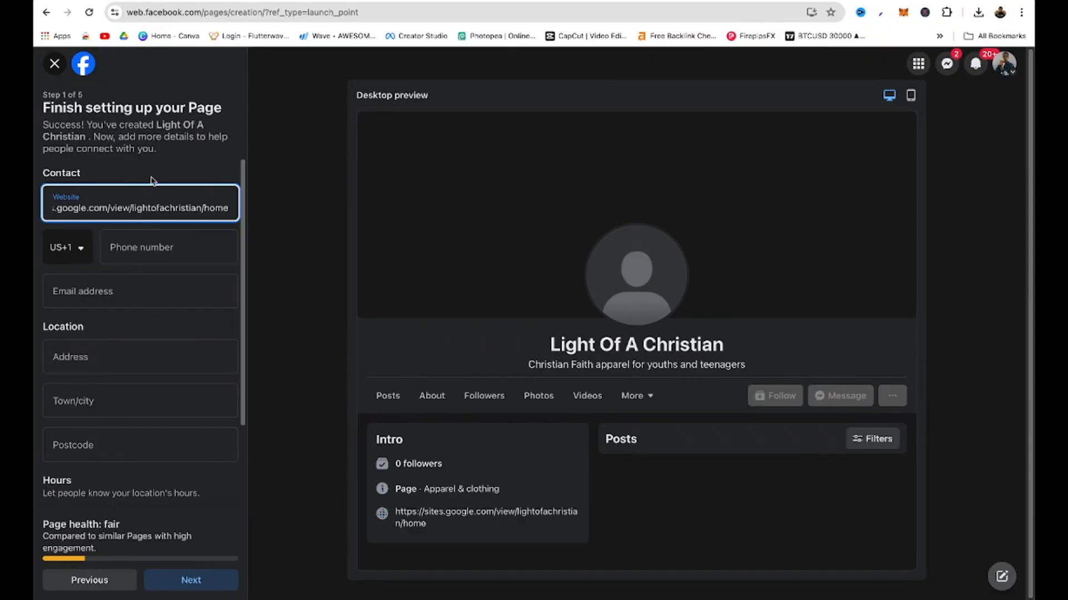
{"action": "left_click", "coordinate": [188, 167]}
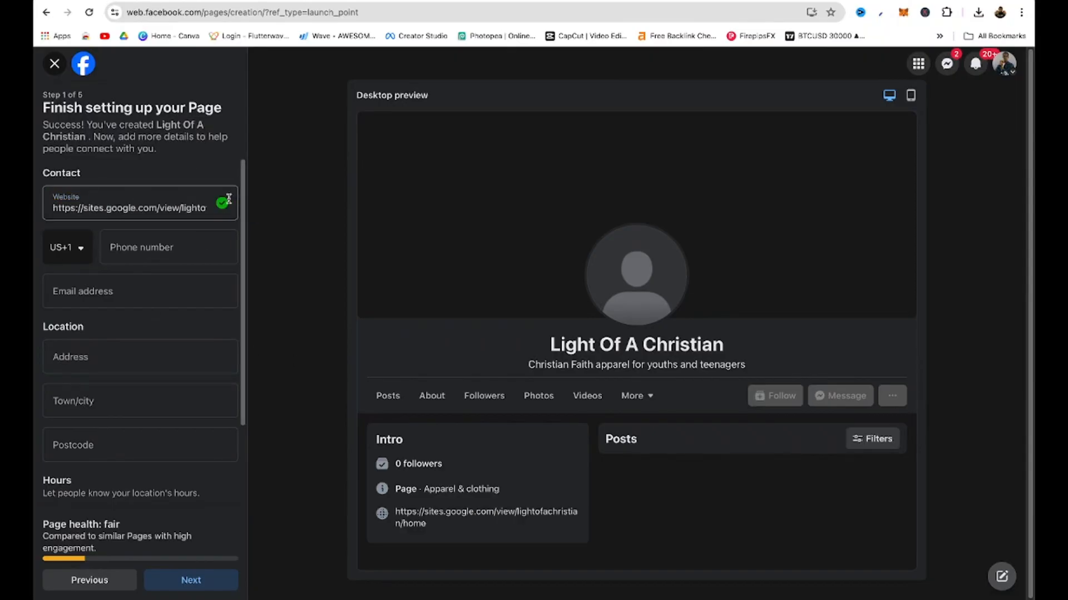
{"action": "left_click", "coordinate": [169, 257]}
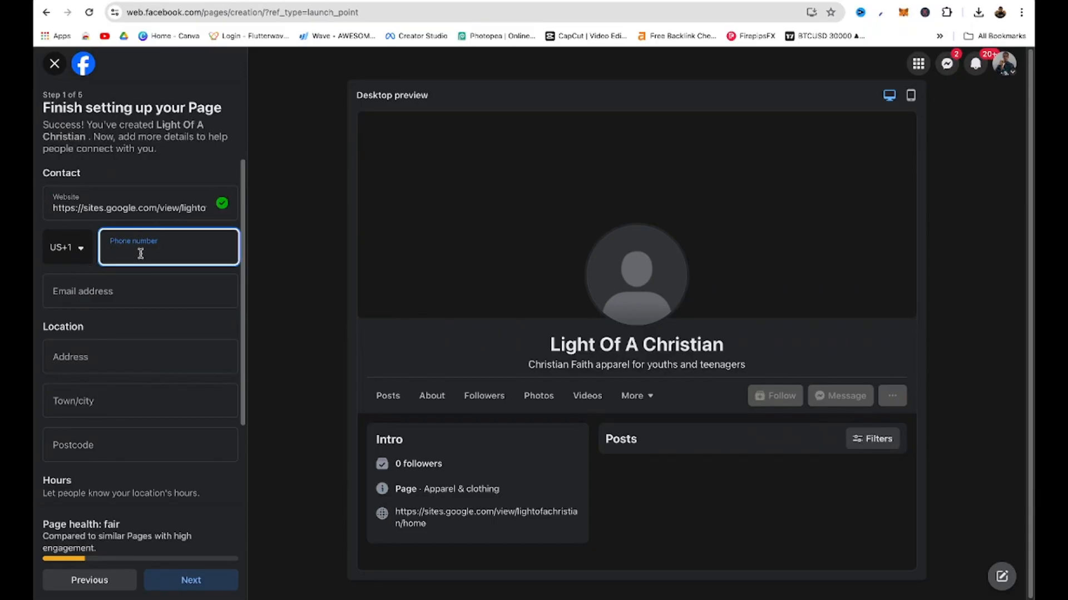
{"action": "left_click", "coordinate": [71, 250]}
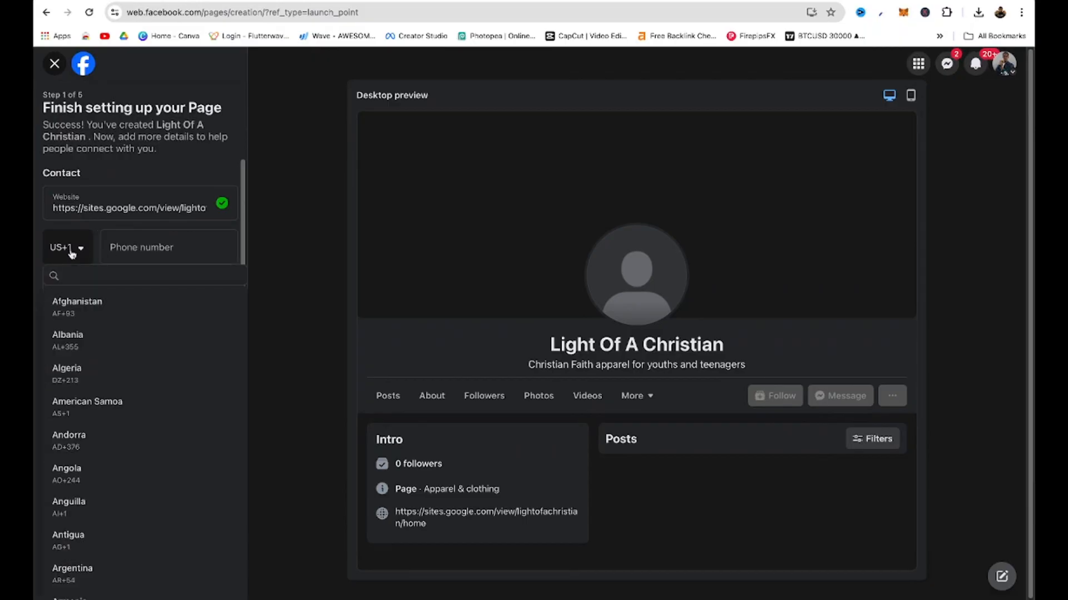
{"action": "left_click", "coordinate": [71, 252]}
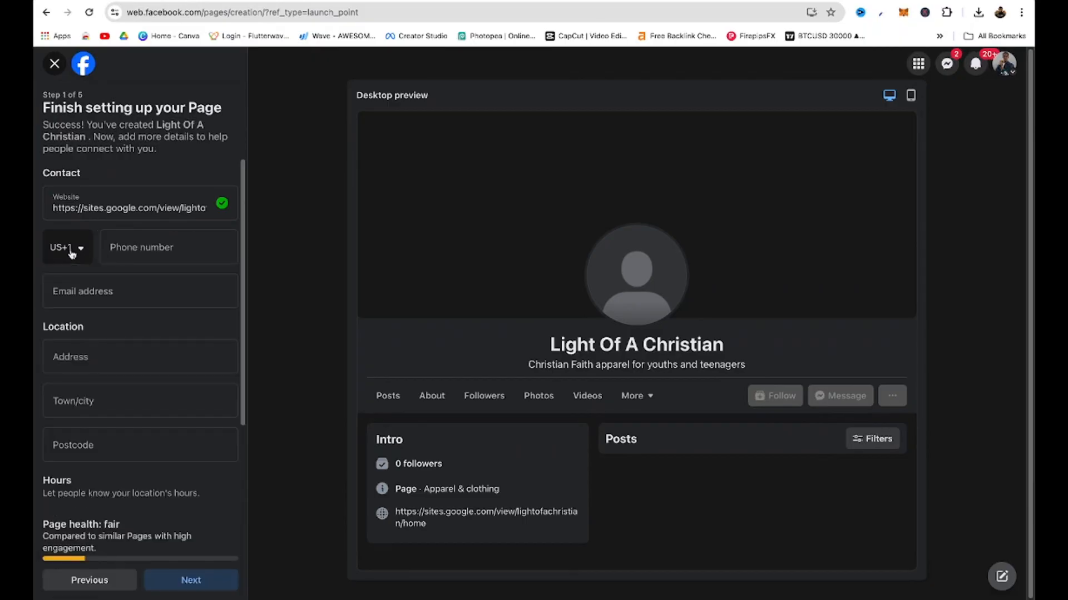
{"action": "left_click", "coordinate": [159, 250]}
{"action": "type", "text": "9803u"}
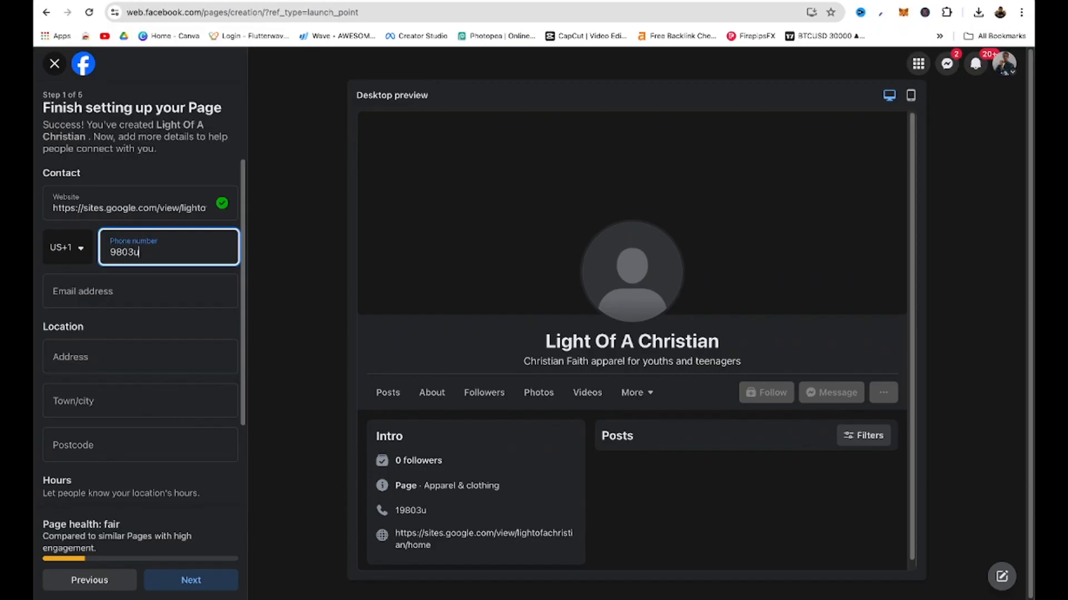
{"action": "key", "text": "BackSpace"}
{"action": "key", "text": "BackSpace"}
{"action": "key", "text": "BackSpace"}
{"action": "key", "text": "BackSpace"}
{"action": "key", "text": "BackSpace"}
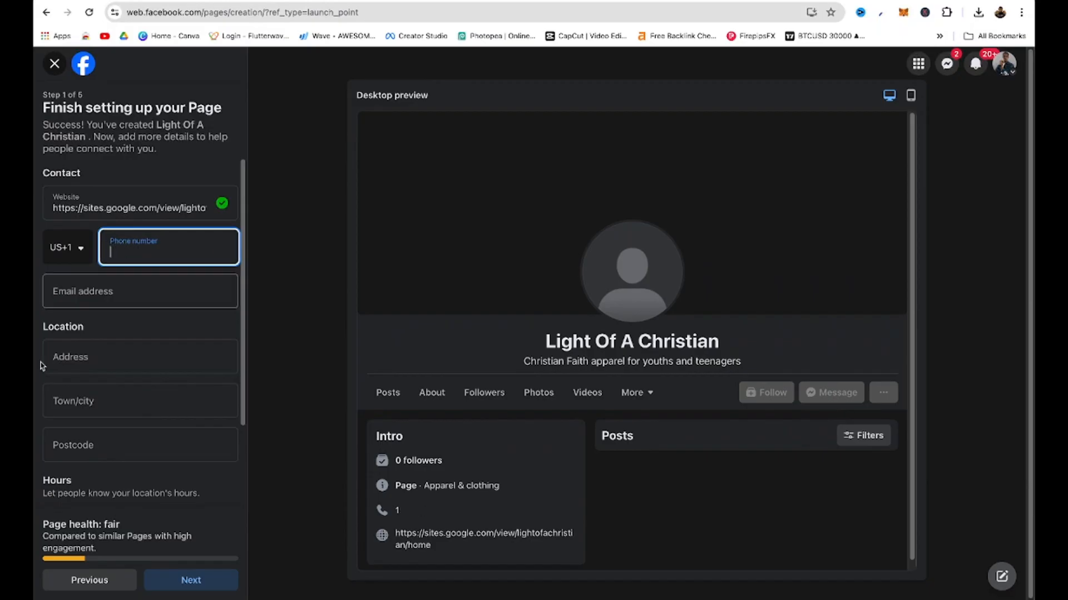
- Enter the Page's contact e-mail address, then move to the street address field
{"action": "left_click", "coordinate": [113, 303]}
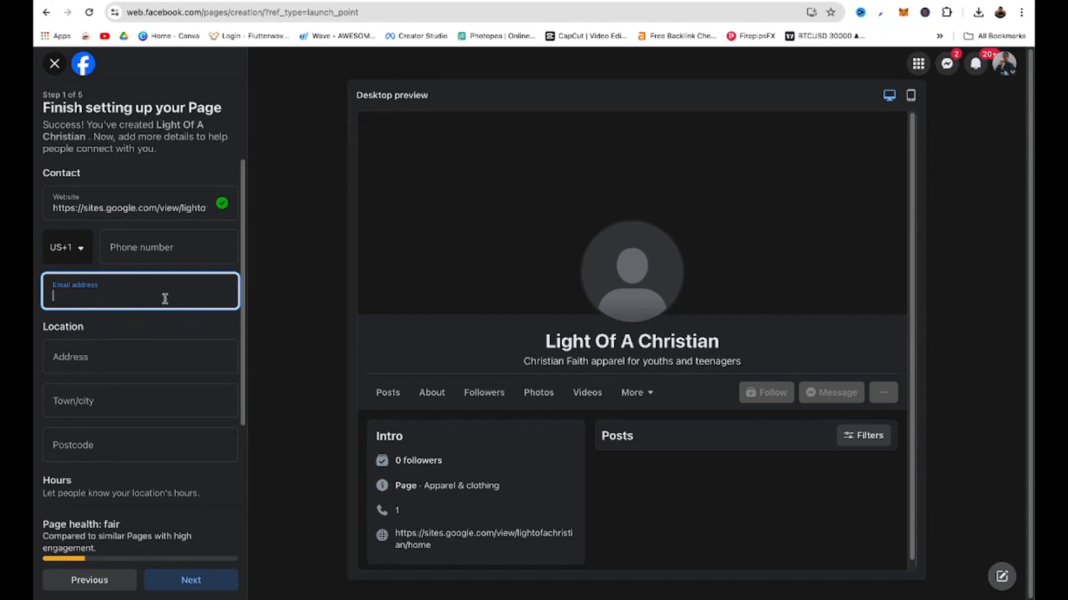
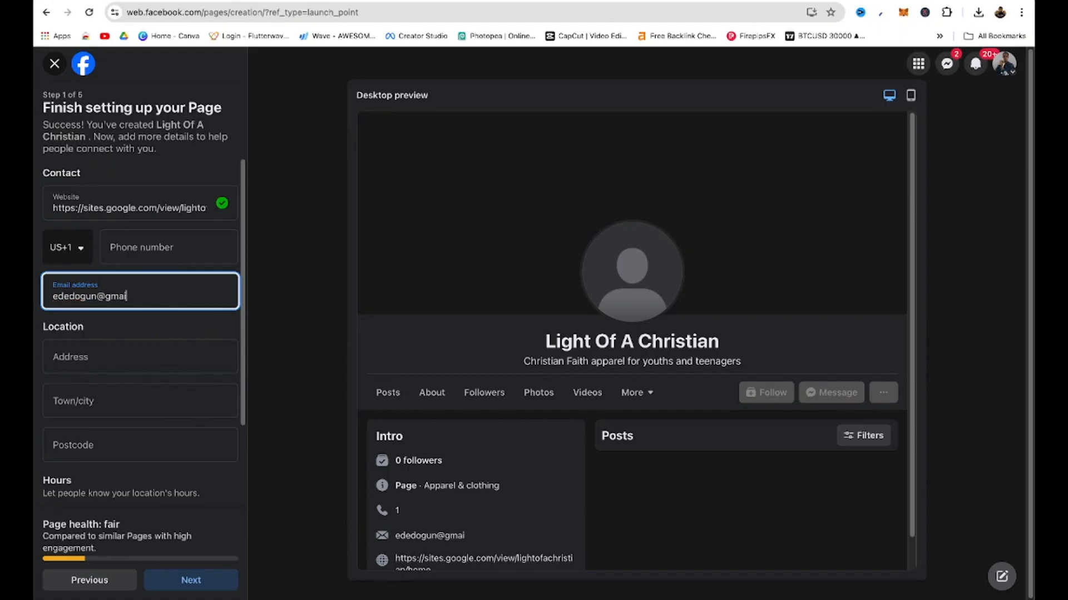
{"action": "left_click", "coordinate": [138, 243]}
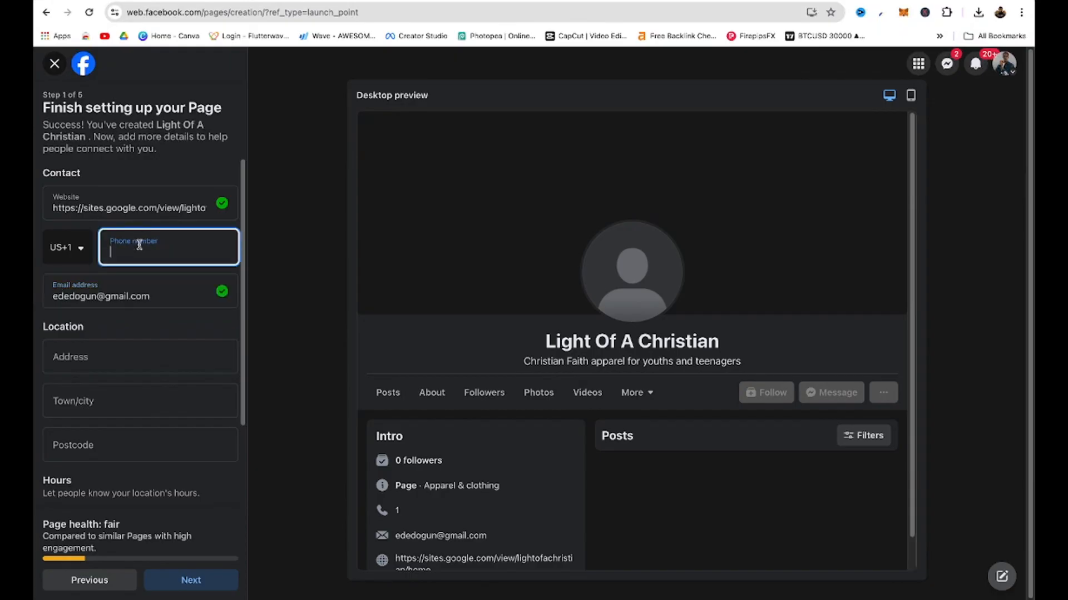
{"action": "left_click", "coordinate": [118, 355]}
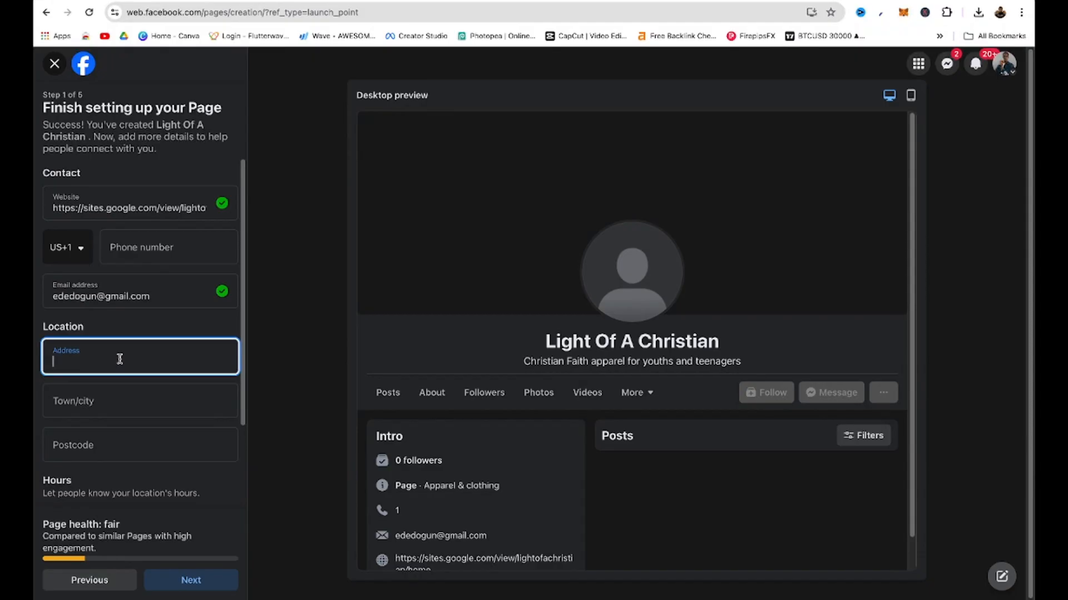
- Enter the Page's street address, replacing a stray 'Lagos' entry
{"action": "type", "text": "Lagos"}
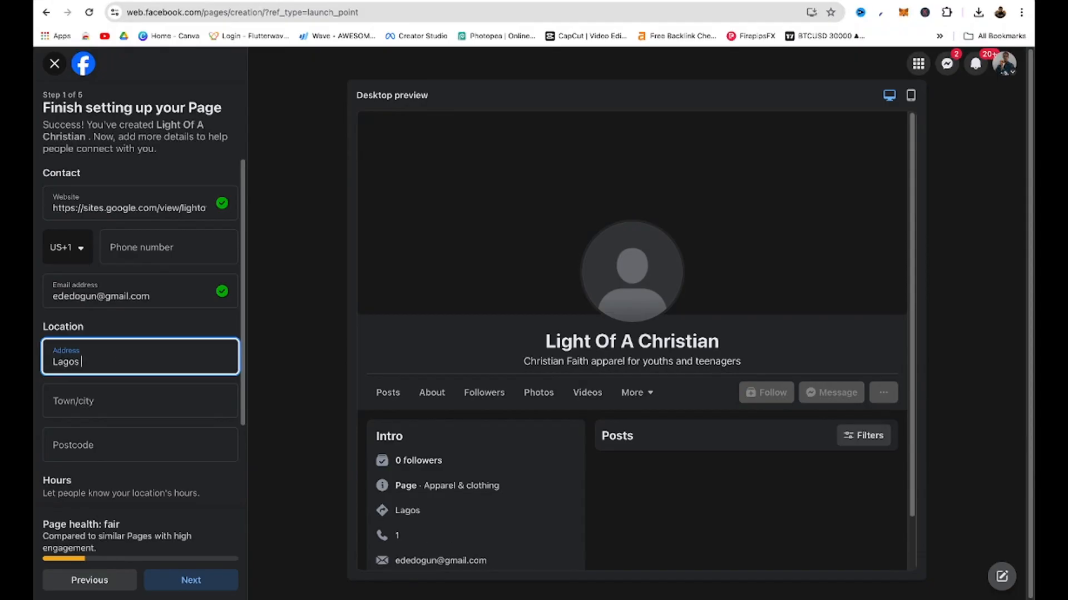
{"action": "left_click", "coordinate": [99, 412]}
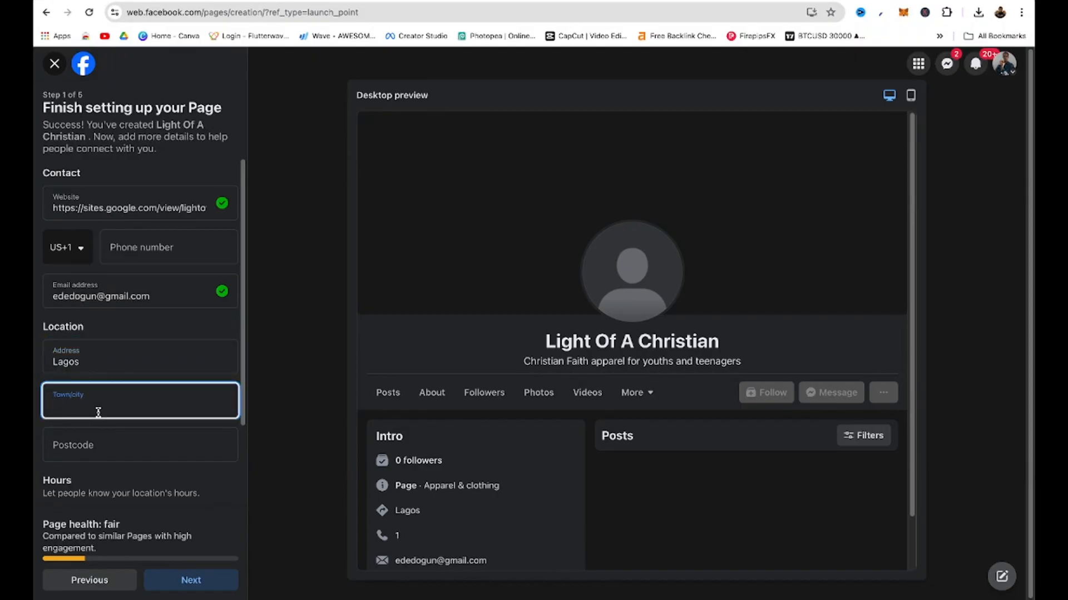
{"action": "left_click", "coordinate": [96, 364]}
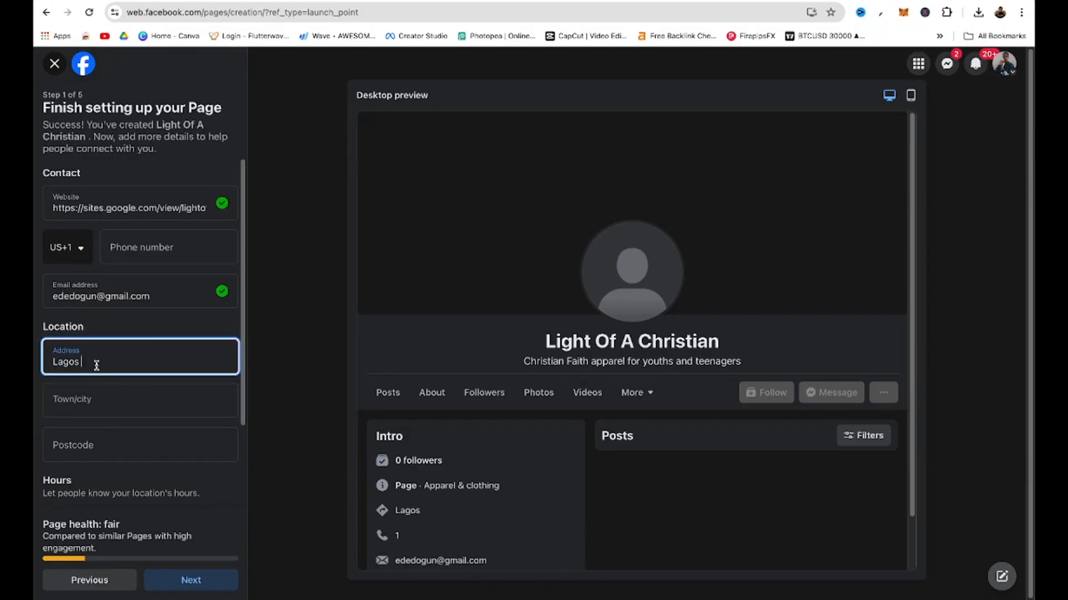
{"action": "double_click", "coordinate": [97, 365]}
{"action": "key", "text": "BackSpace"}
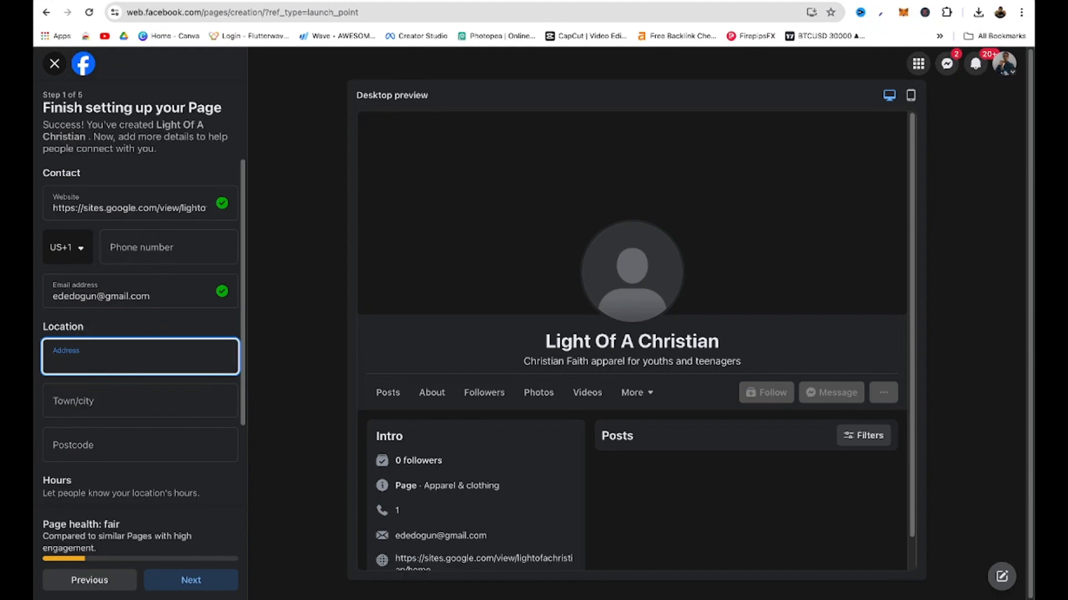
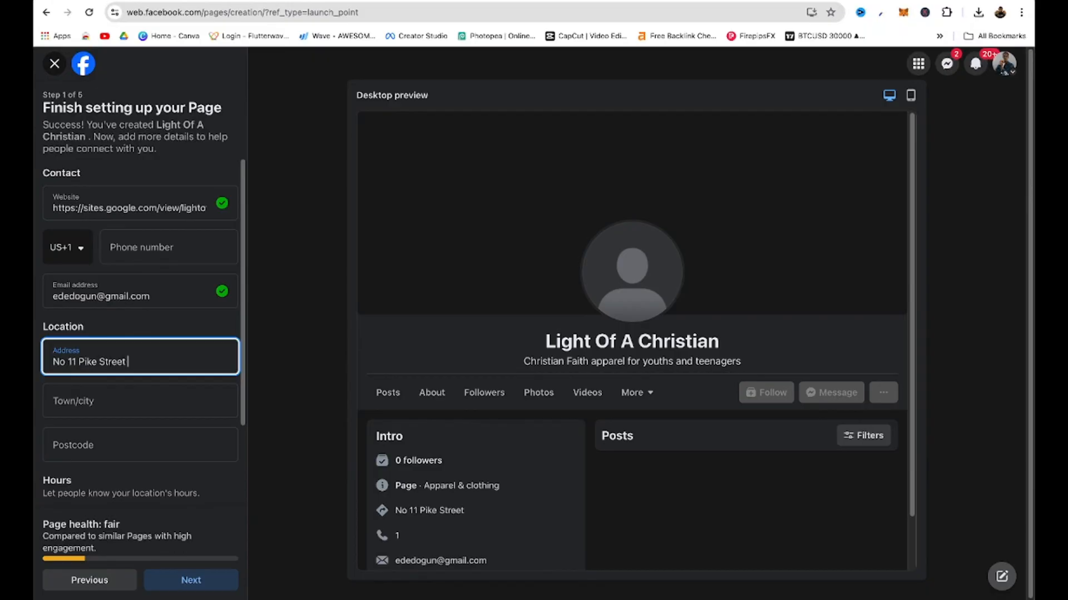
- Fill in the town/city and postcode, and mark the Page as always open
{"action": "left_click", "coordinate": [79, 389]}
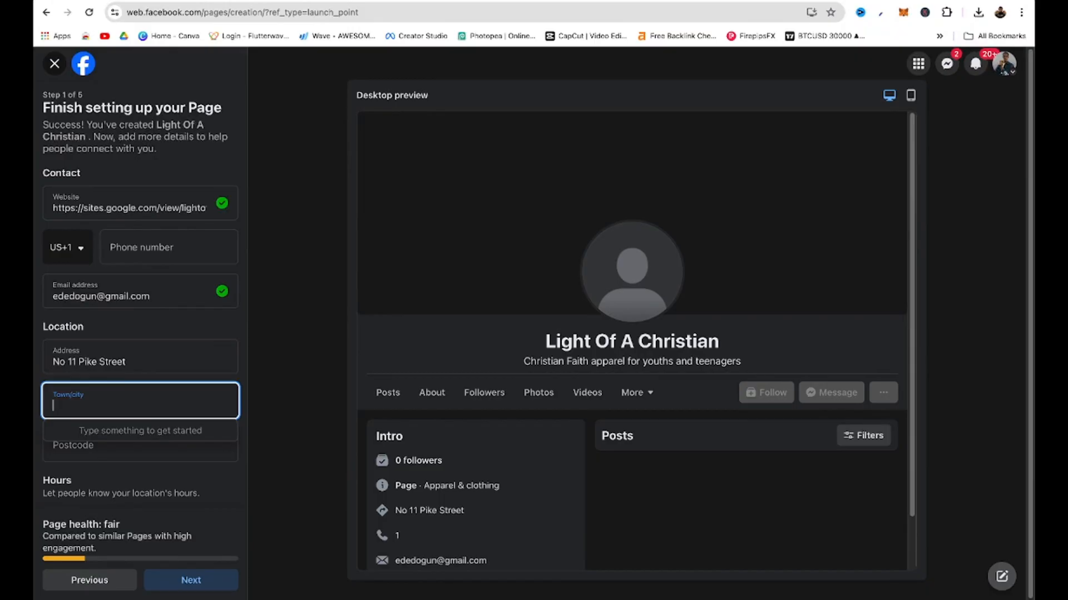
{"action": "type", "text": "Obale"}
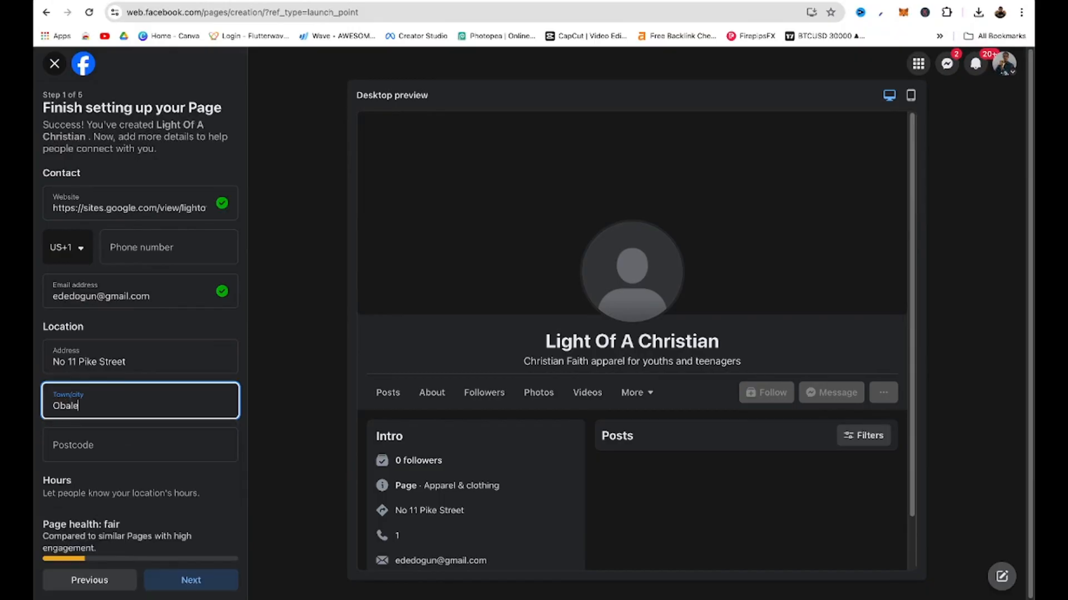
{"action": "type", "text": "nd"}
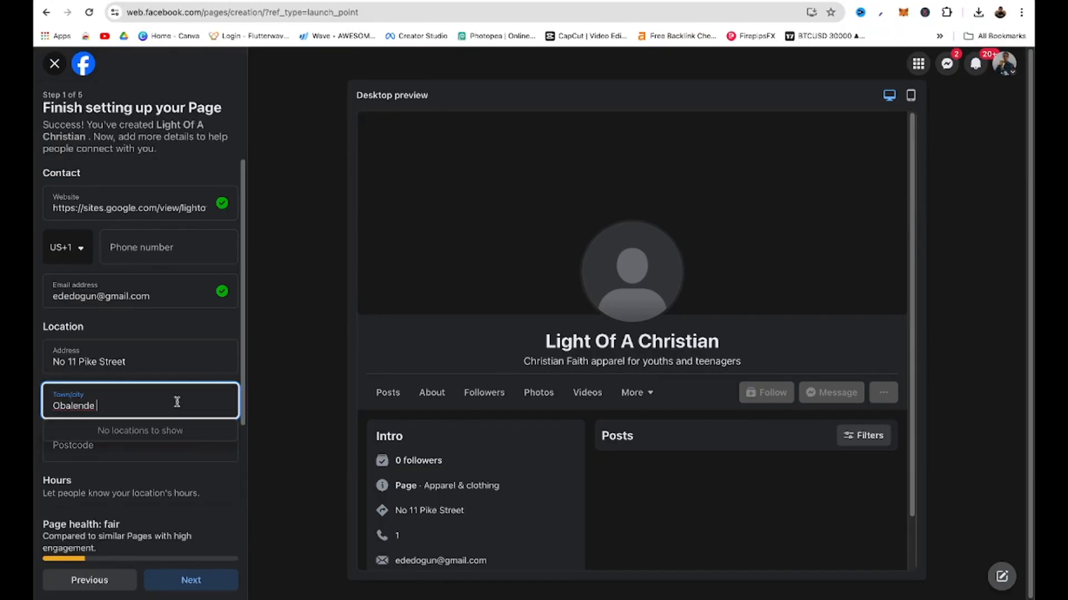
{"action": "type", "text": "e, Lagos"}
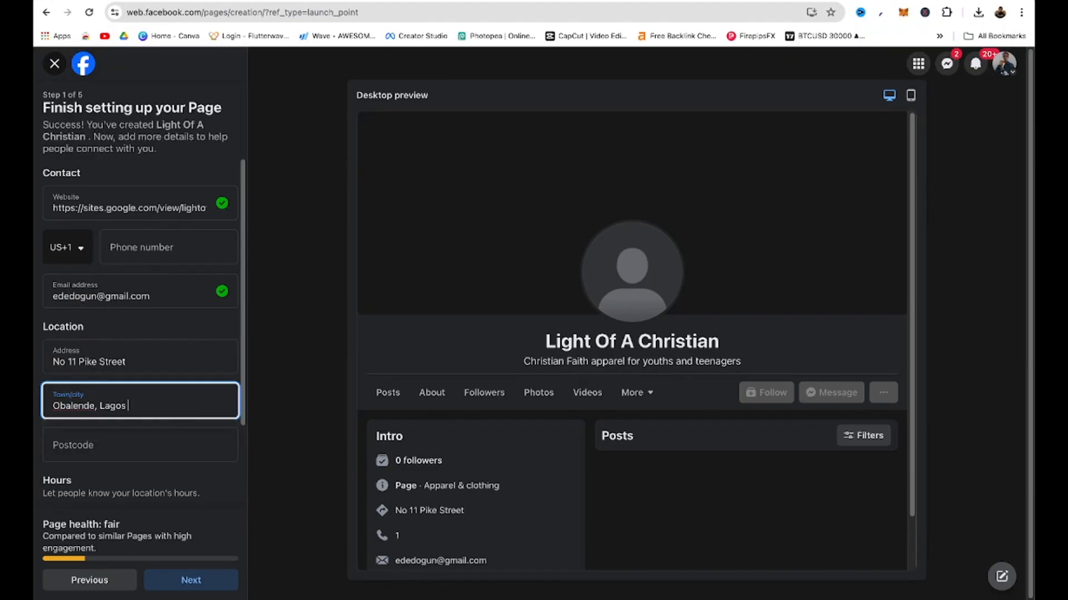
{"action": "left_click", "coordinate": [119, 457]}
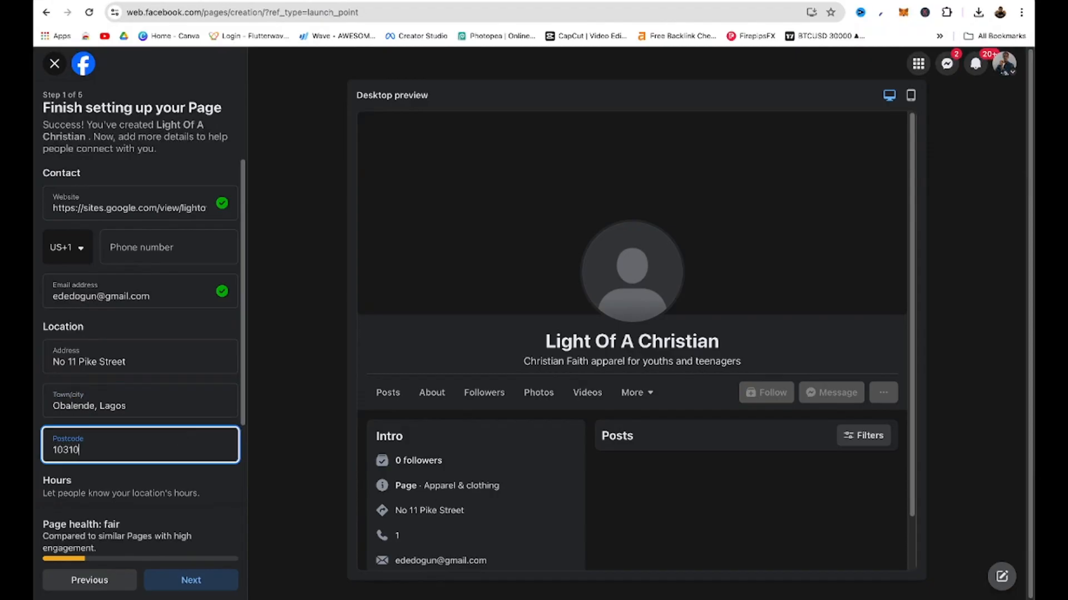
{"action": "left_click", "coordinate": [183, 488]}
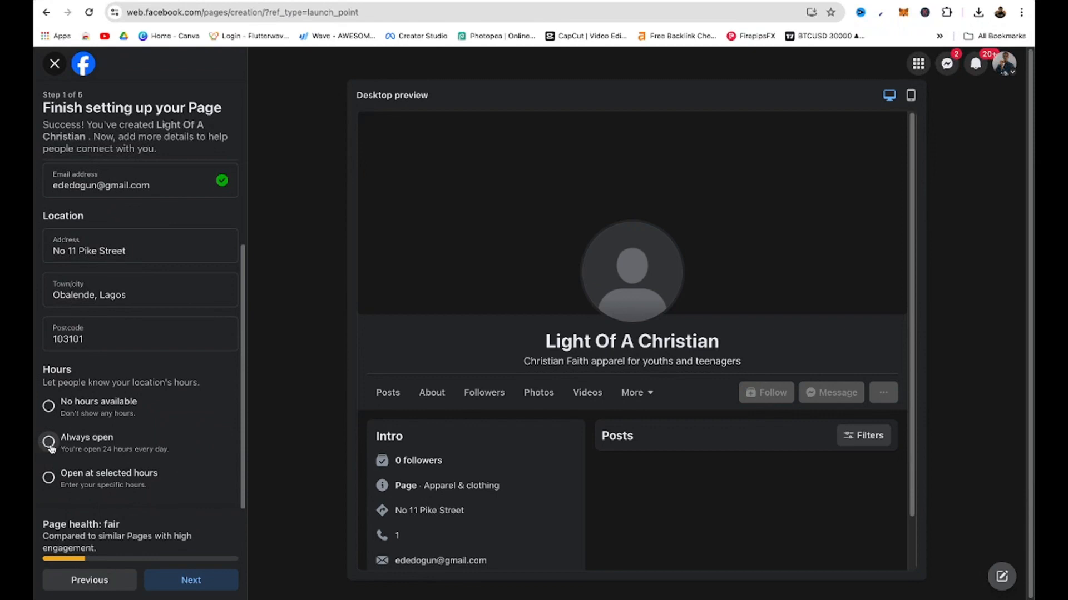
{"action": "left_click", "coordinate": [49, 443]}
- Choose No hours available, finish the remaining setup steps, and try switching into the Page
{"action": "left_click", "coordinate": [49, 407]}
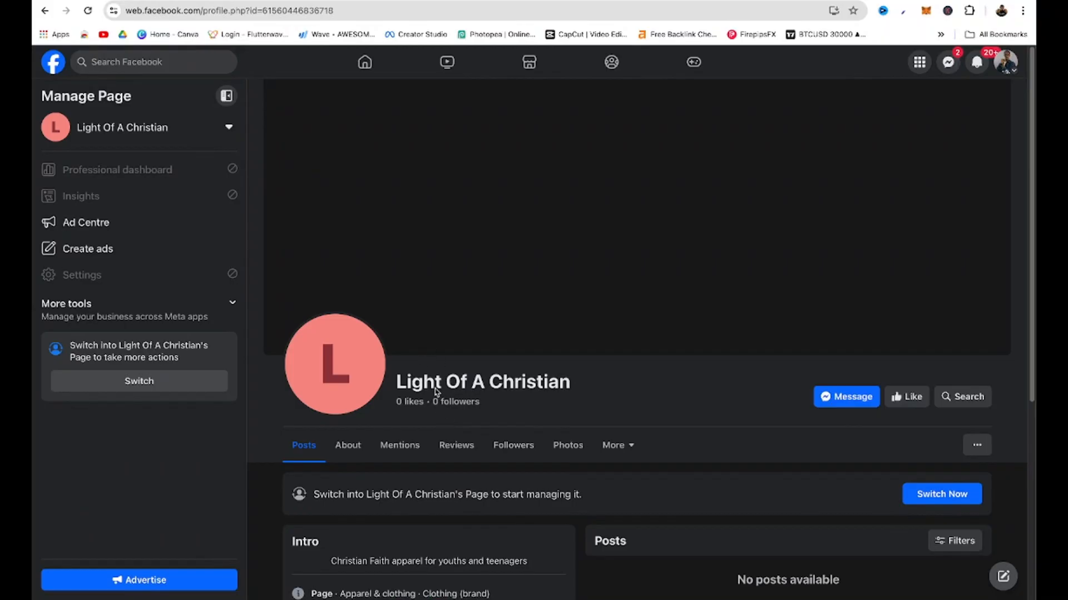
{"action": "scroll", "coordinate": [518, 367], "scroll_direction": "down", "scroll_amount": 3}
{"action": "scroll", "coordinate": [630, 331], "scroll_direction": "up", "scroll_amount": 2}
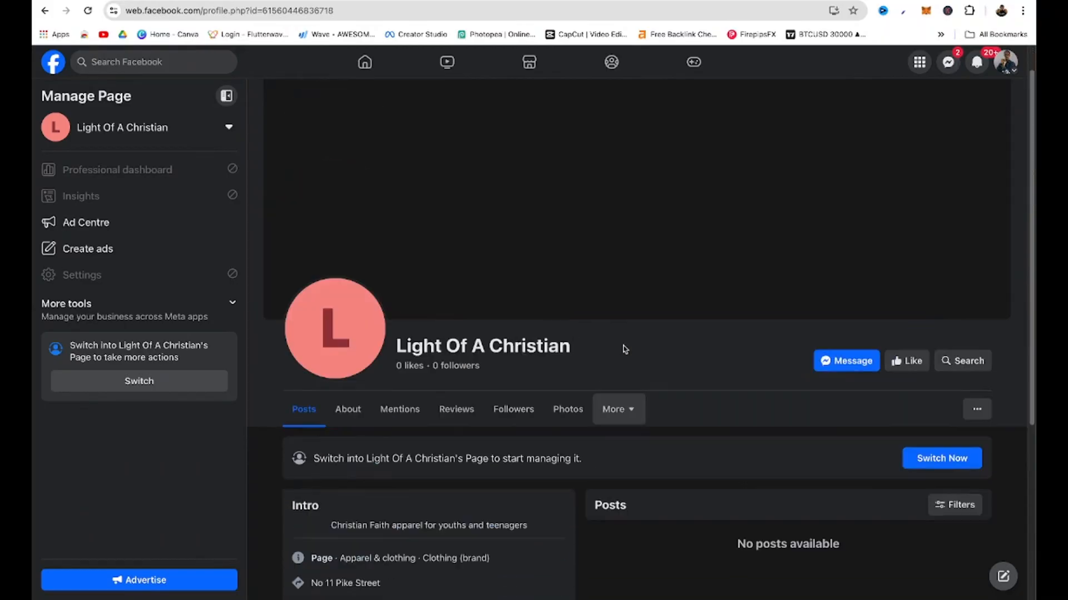
{"action": "scroll", "coordinate": [625, 349], "scroll_direction": "up", "scroll_amount": 1}
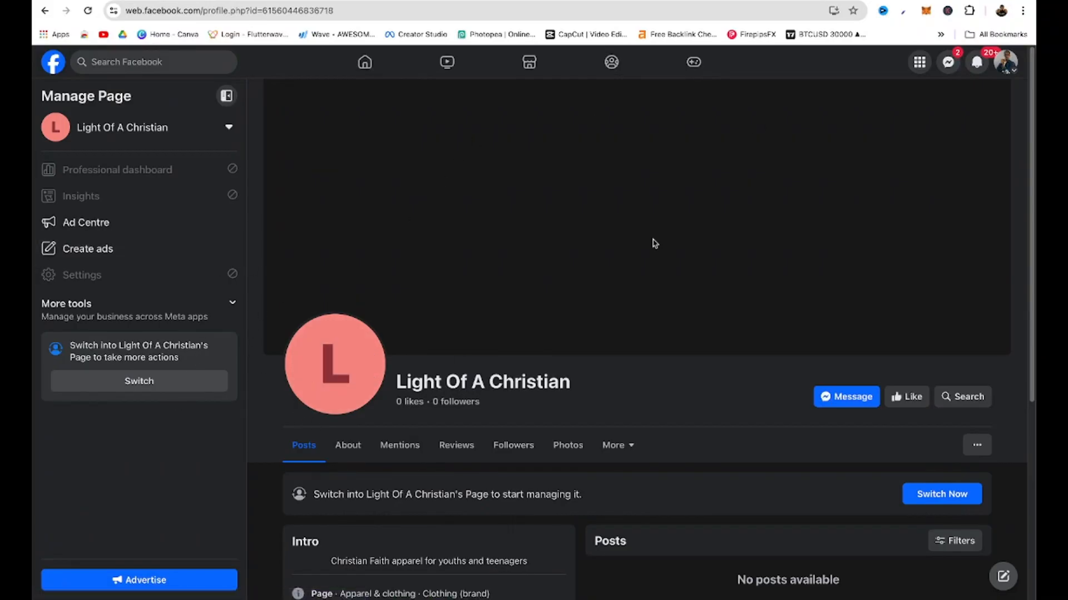
{"action": "left_click", "coordinate": [181, 384]}
- Switch the account into the Light Of A Christian profile and dismiss the notice
{"action": "left_click", "coordinate": [142, 384]}
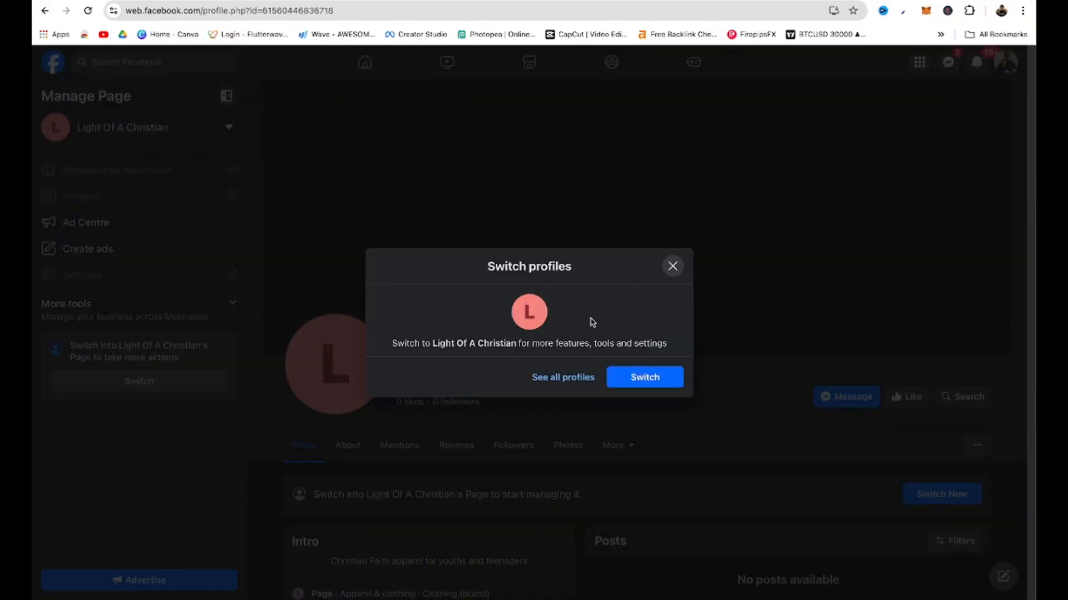
{"action": "left_click", "coordinate": [645, 376]}
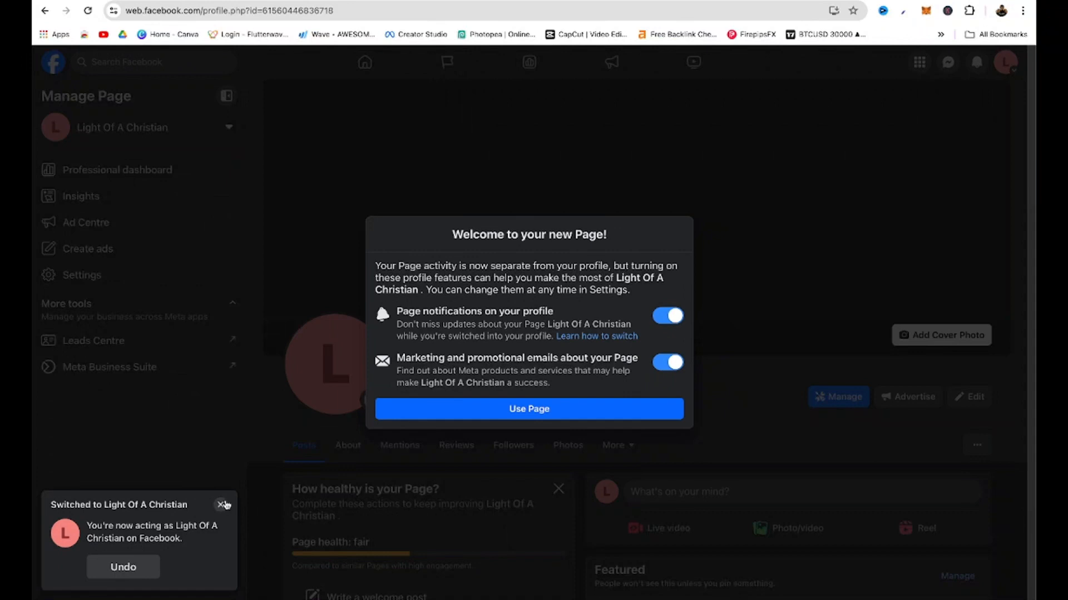
{"action": "left_click", "coordinate": [220, 506]}
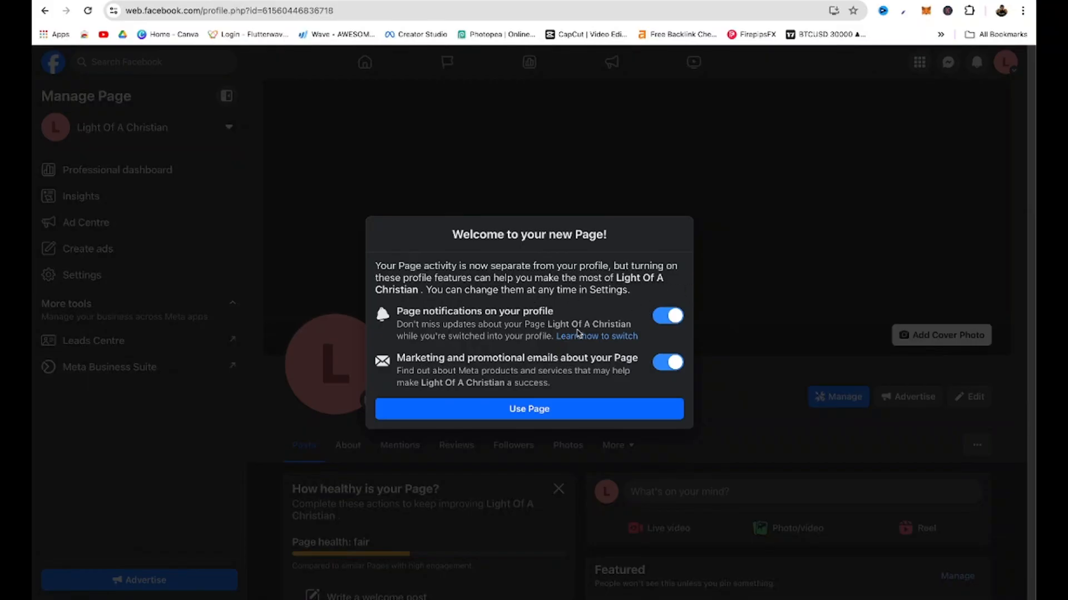
- Keep Page notifications and marketing emails on, then start using the Page
{"action": "left_click", "coordinate": [671, 368]}
{"action": "left_click", "coordinate": [670, 317]}
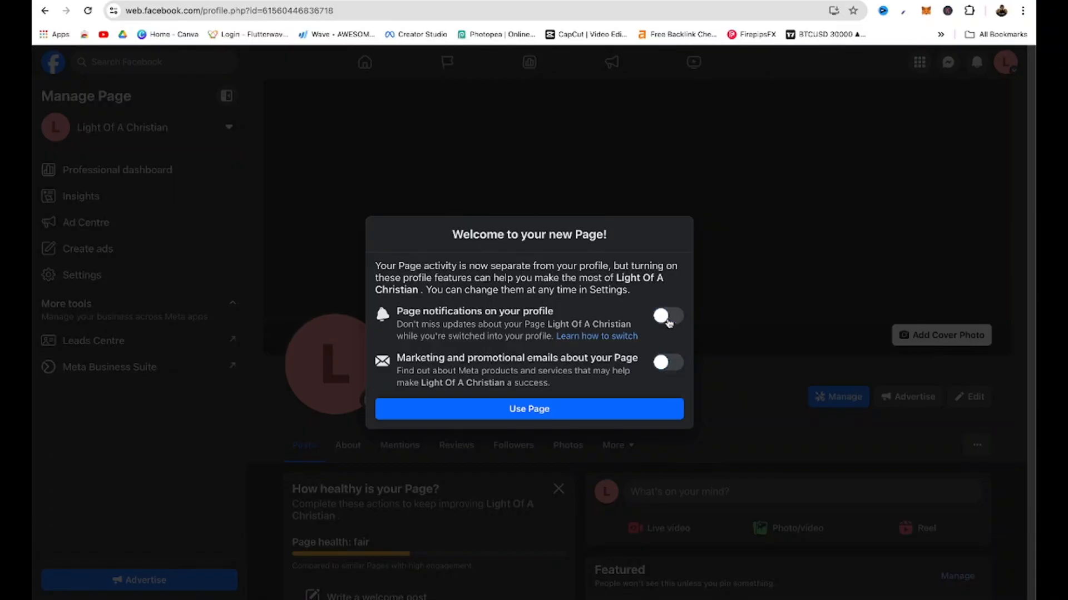
{"action": "left_click", "coordinate": [670, 317]}
{"action": "left_click", "coordinate": [668, 364]}
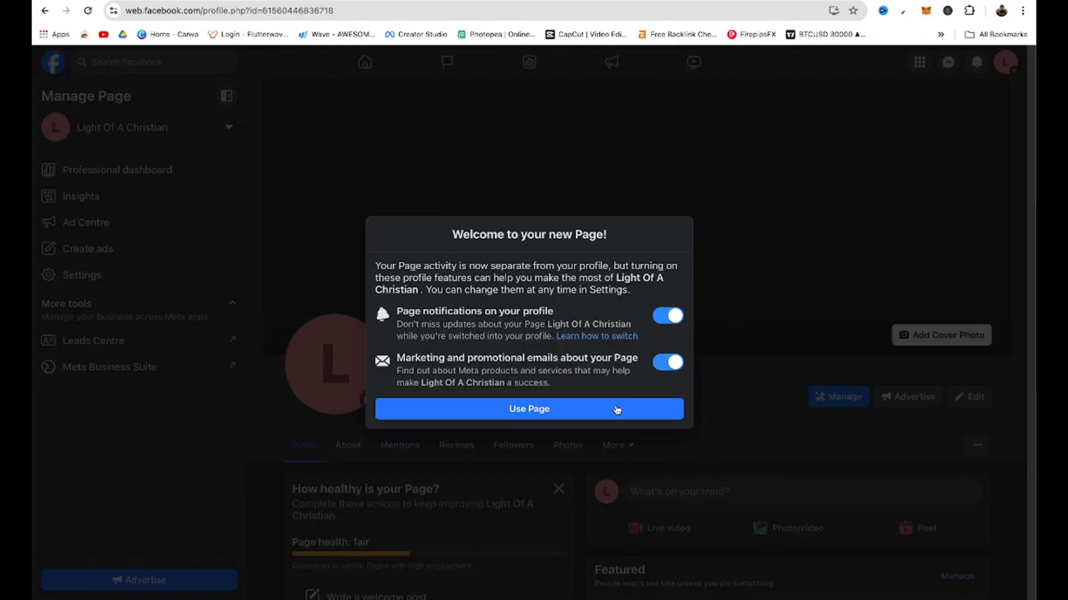
{"action": "left_click", "coordinate": [617, 410]}
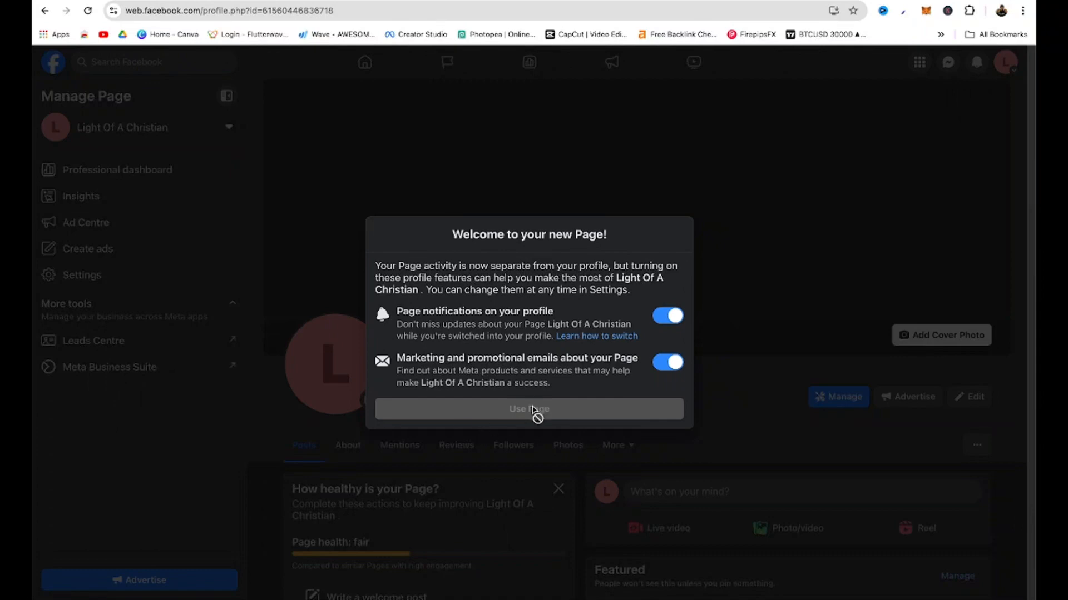
- Open the Page setup checklist, showing 6 of 14 steps completed
{"action": "scroll", "coordinate": [556, 339], "scroll_direction": "down", "scroll_amount": 5}
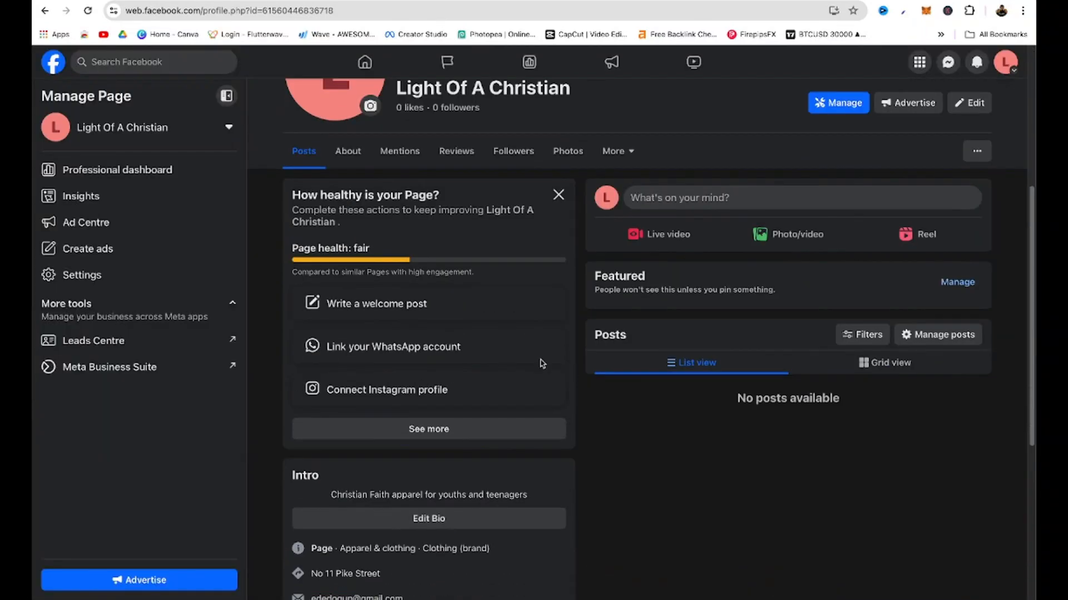
{"action": "scroll", "coordinate": [501, 348], "scroll_direction": "up", "scroll_amount": 5}
{"action": "scroll", "coordinate": [727, 305], "scroll_direction": "down", "scroll_amount": 10}
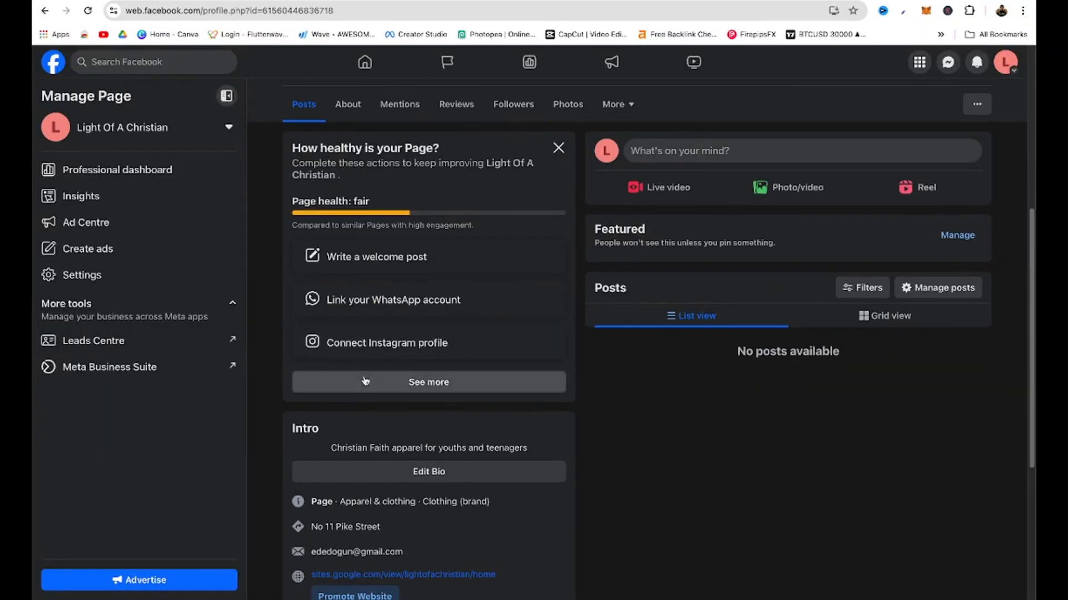
{"action": "scroll", "coordinate": [558, 355], "scroll_direction": "up", "scroll_amount": 10}
{"action": "scroll", "coordinate": [515, 545], "scroll_direction": "down", "scroll_amount": 5}
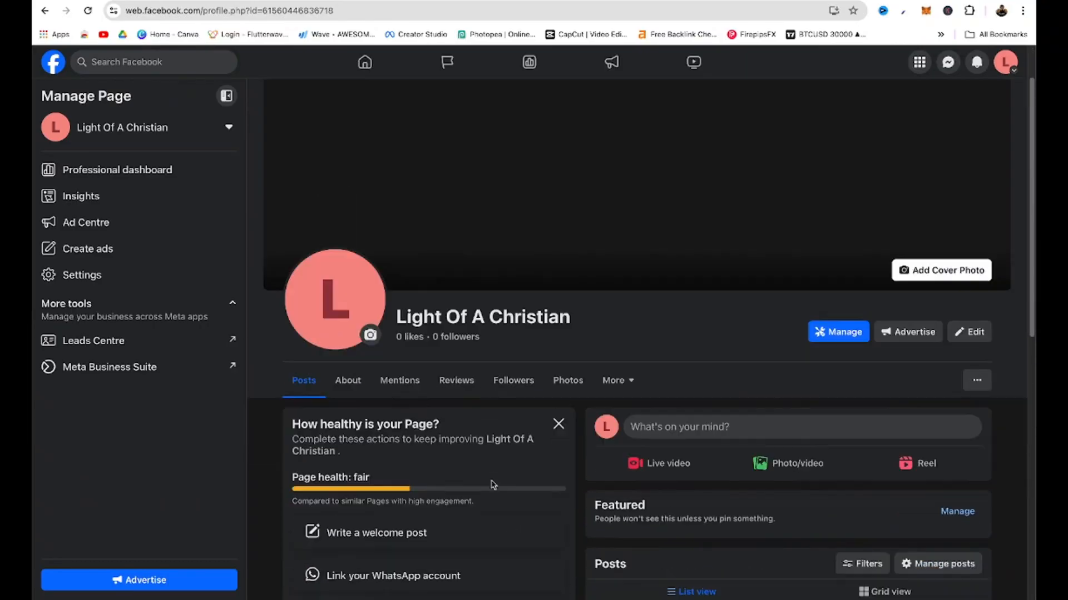
{"action": "scroll", "coordinate": [461, 288], "scroll_direction": "up", "scroll_amount": 2}
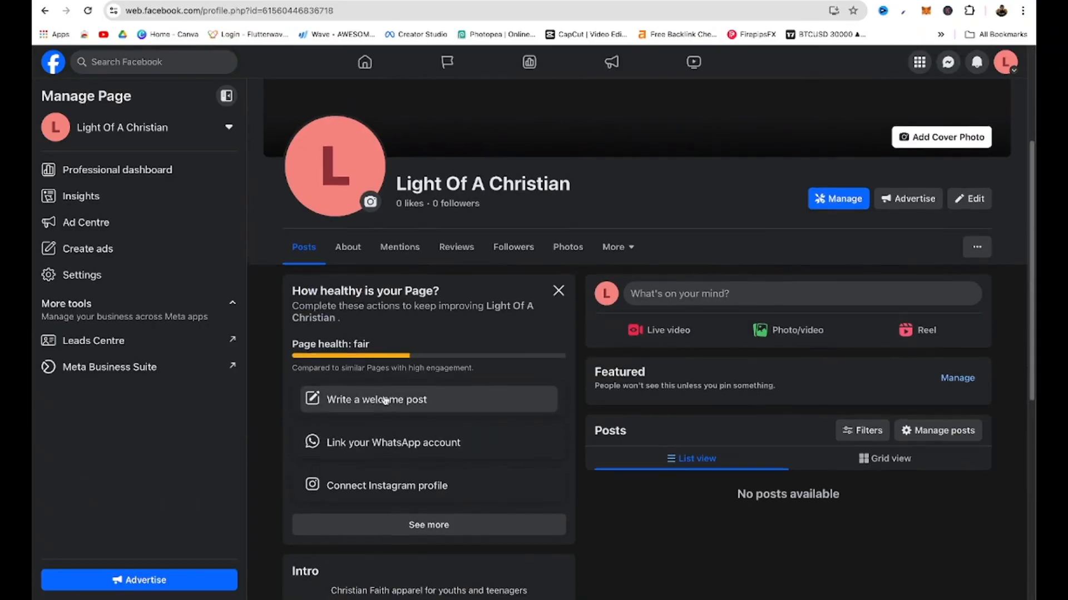
{"action": "scroll", "coordinate": [375, 384], "scroll_direction": "down", "scroll_amount": 1}
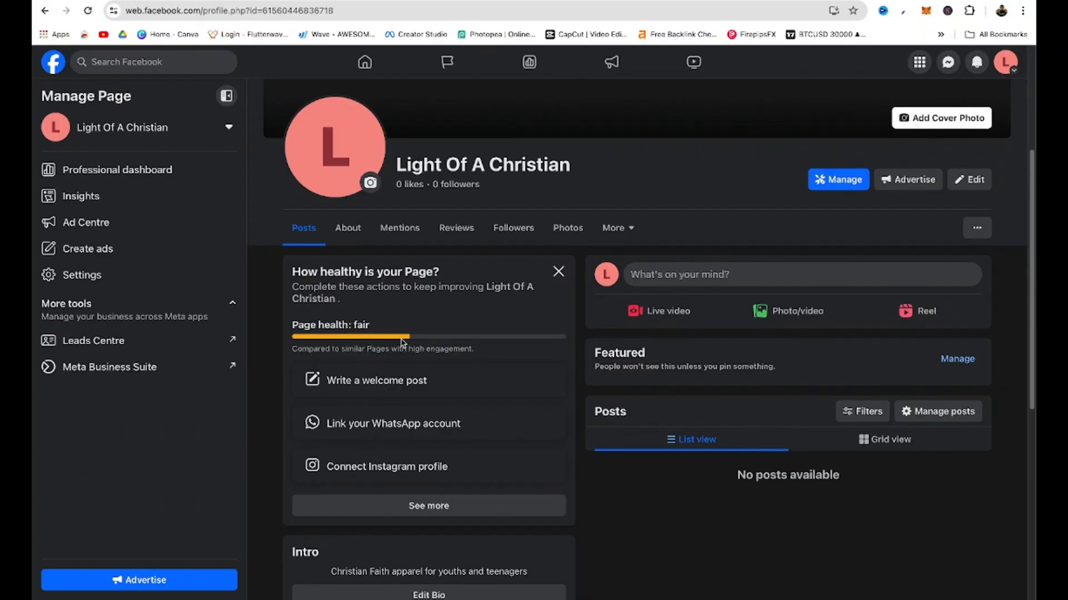
{"action": "left_click", "coordinate": [420, 506]}
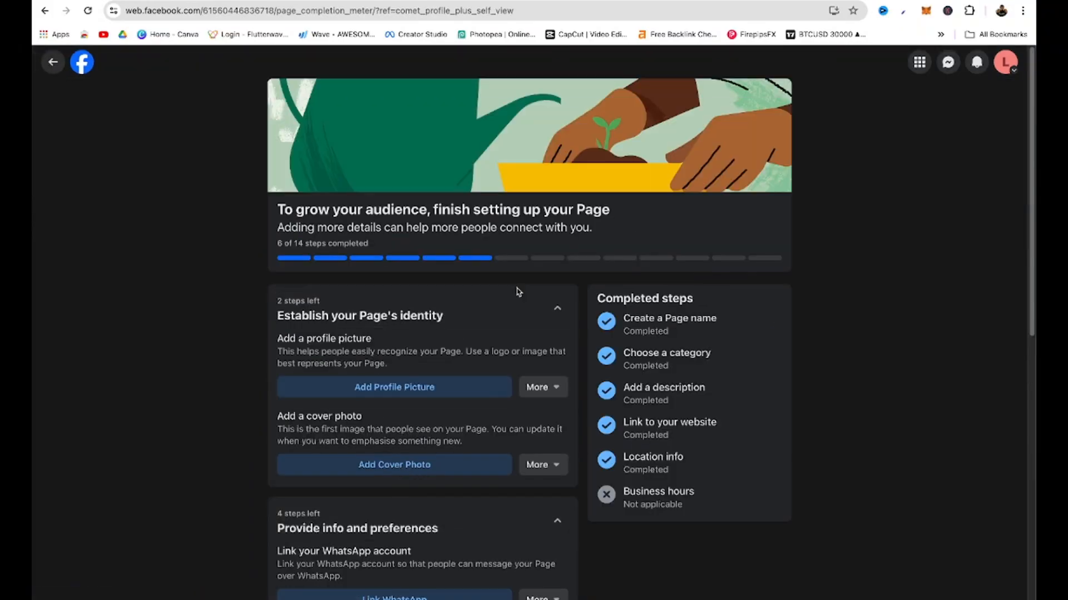
{"action": "scroll", "coordinate": [389, 386], "scroll_direction": "down", "scroll_amount": 1}
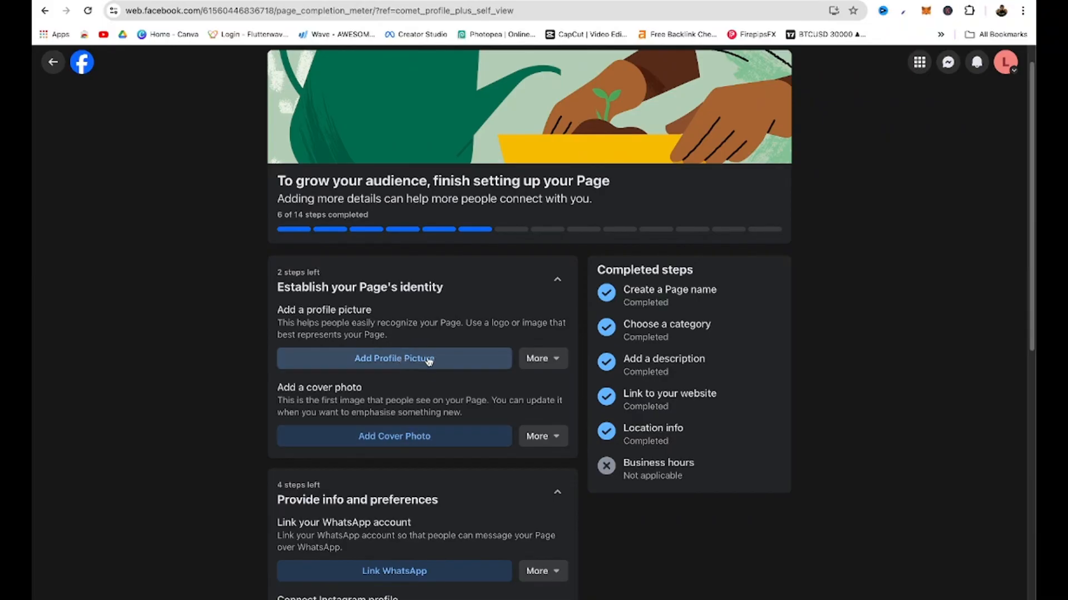
{"action": "left_click", "coordinate": [594, 1]}
{"action": "left_click", "coordinate": [628, 6]}
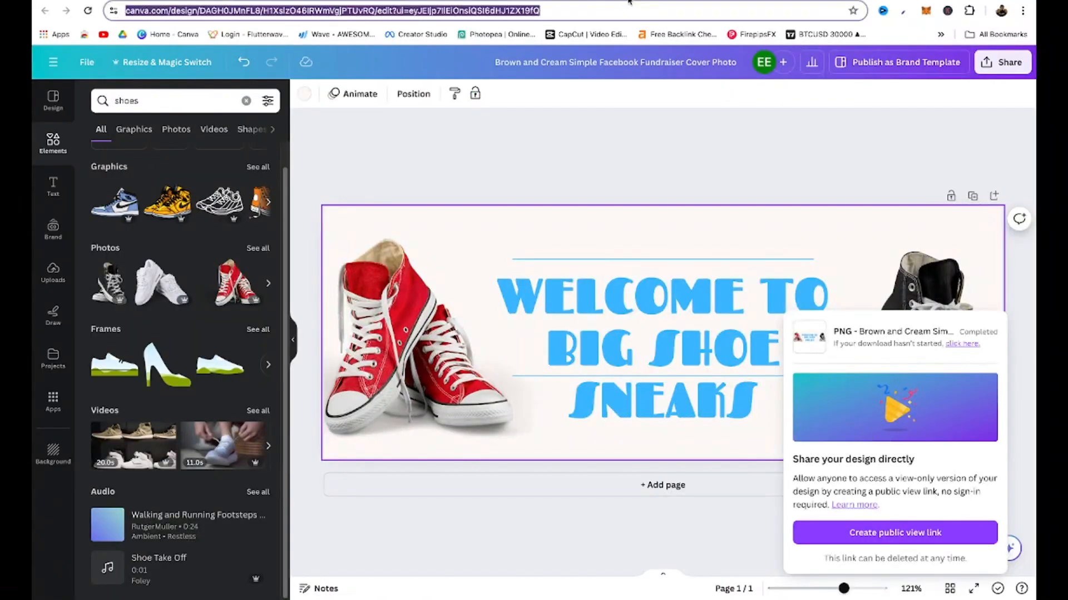
{"action": "left_click", "coordinate": [629, 0]}
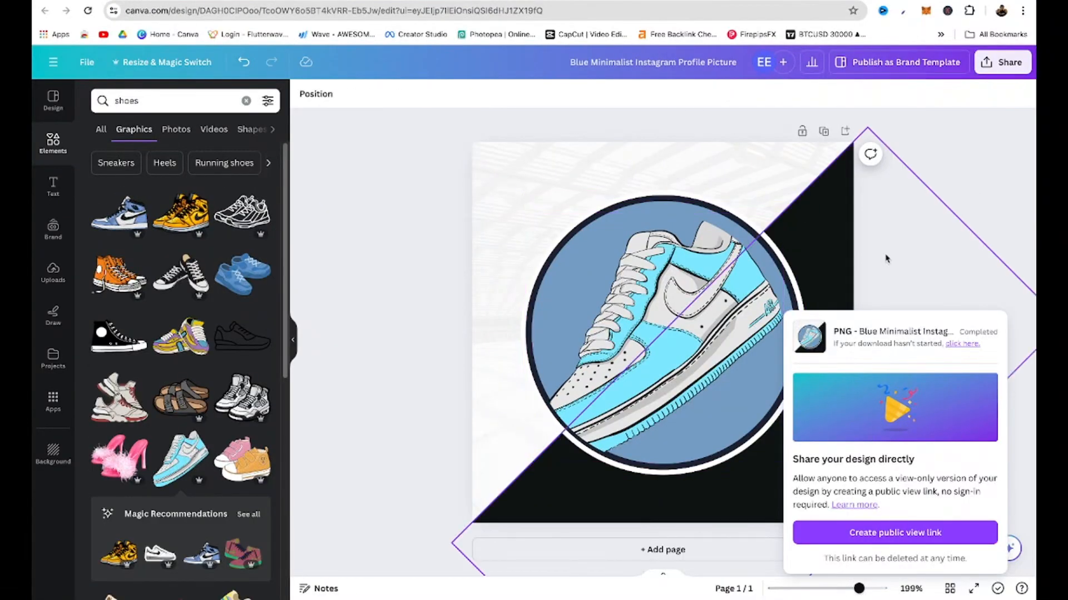
{"action": "left_click", "coordinate": [926, 249]}
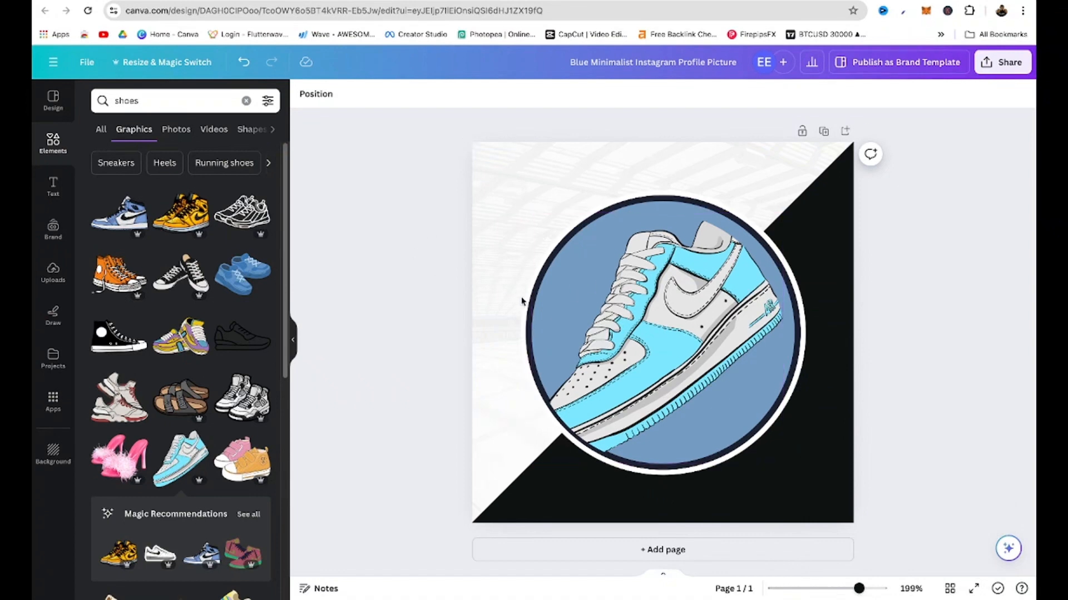
{"action": "left_click", "coordinate": [626, 284]}
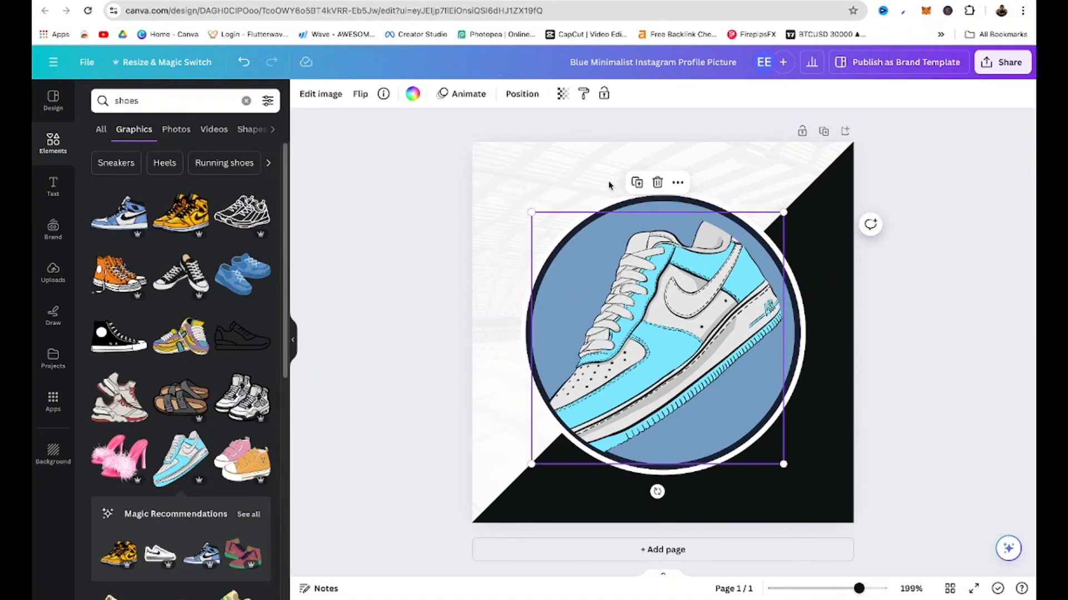
{"action": "left_click", "coordinate": [658, 182]}
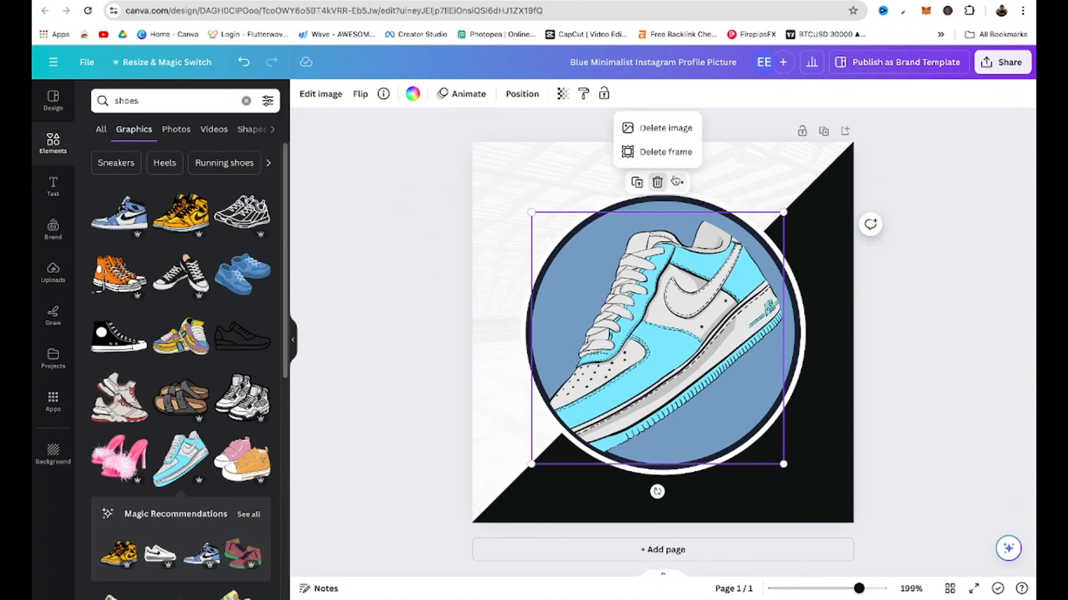
{"action": "left_click", "coordinate": [657, 183]}
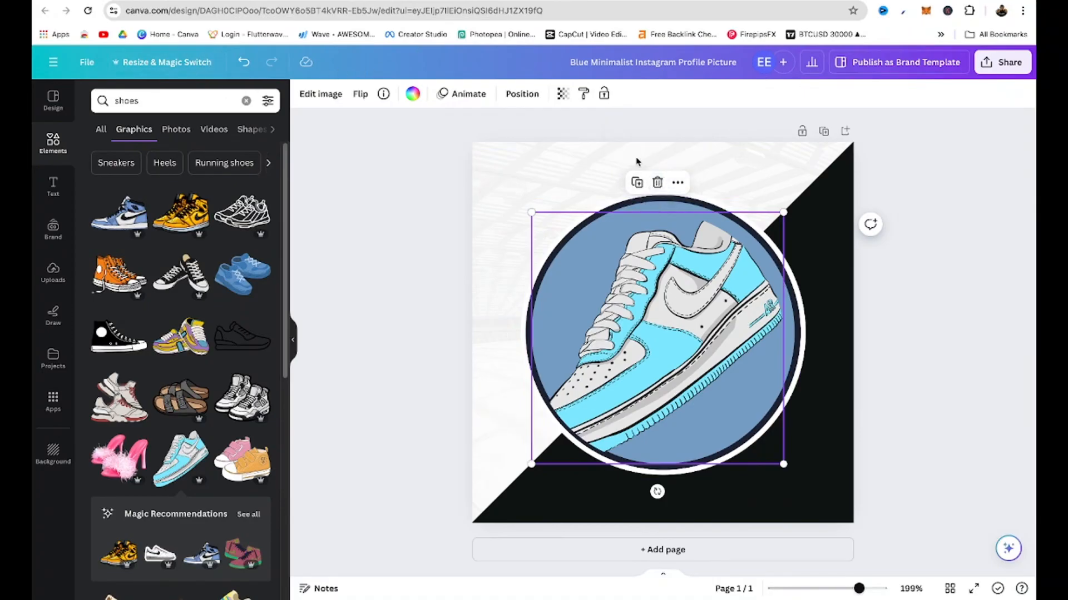
{"action": "left_click", "coordinate": [658, 184]}
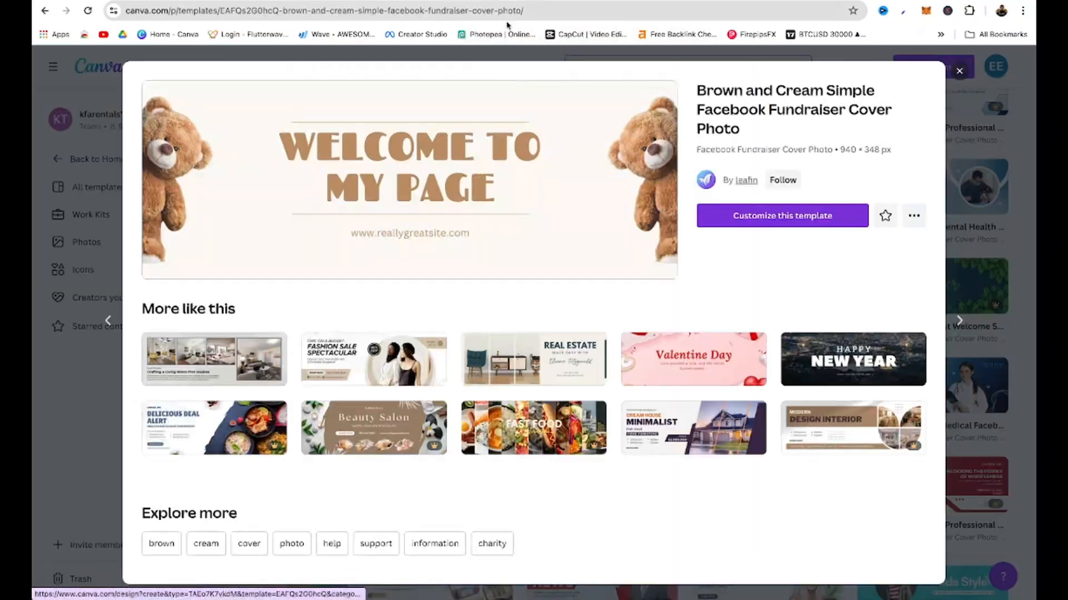
{"action": "left_click", "coordinate": [957, 71]}
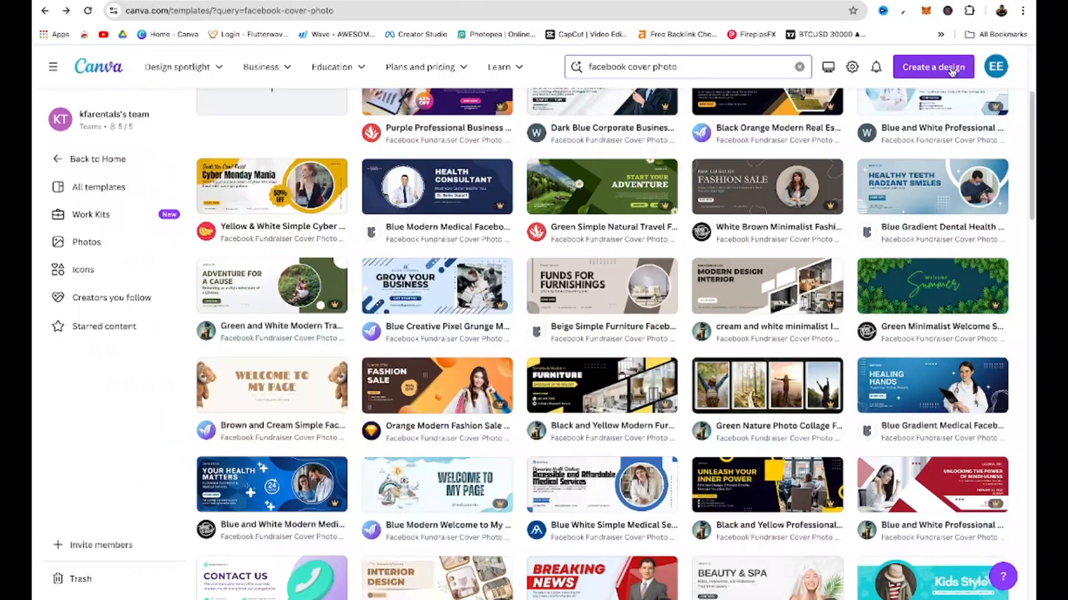
{"action": "left_click", "coordinate": [676, 68]}
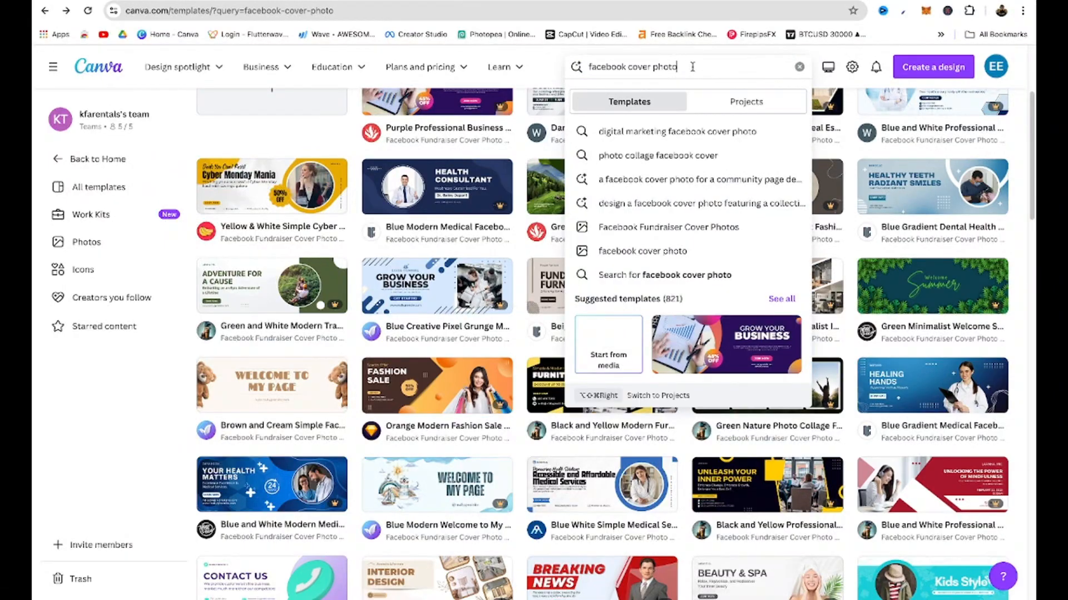
{"action": "left_click", "coordinate": [109, 70]}
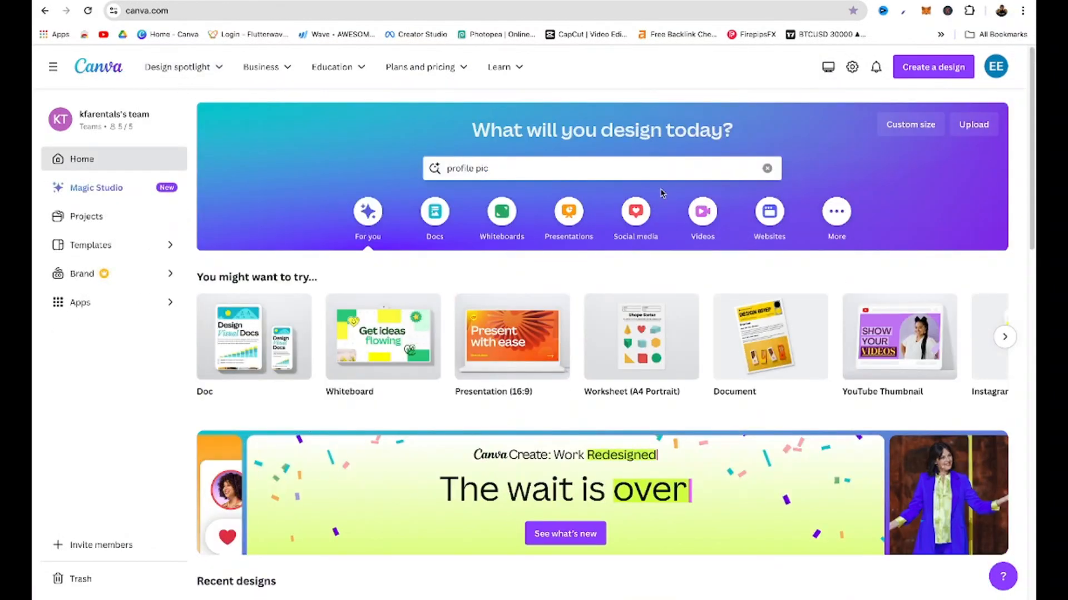
{"action": "left_click", "coordinate": [549, 162]}
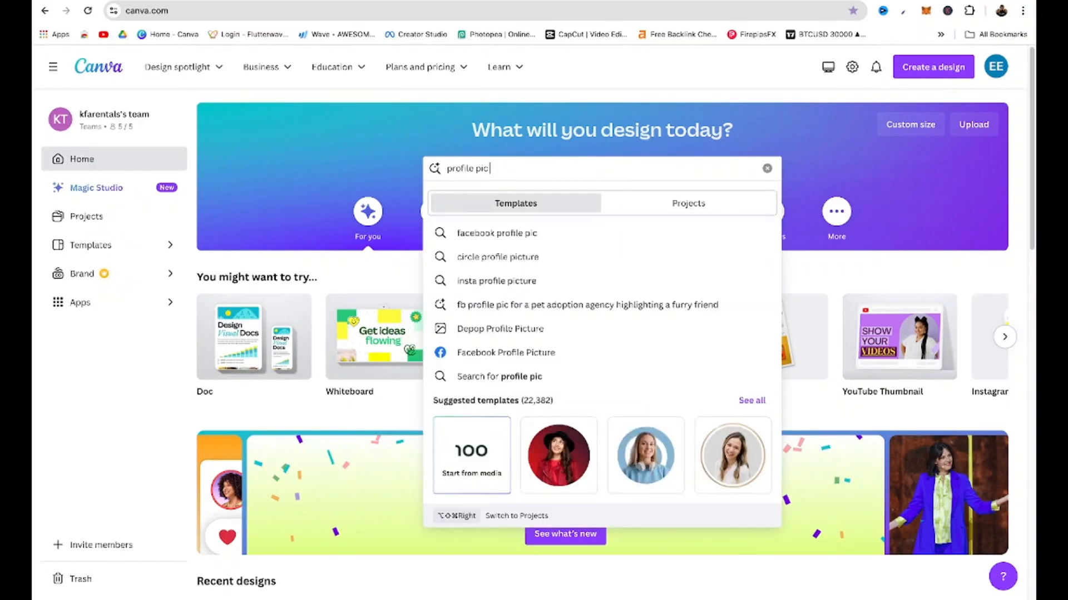
{"action": "key", "text": "Return"}
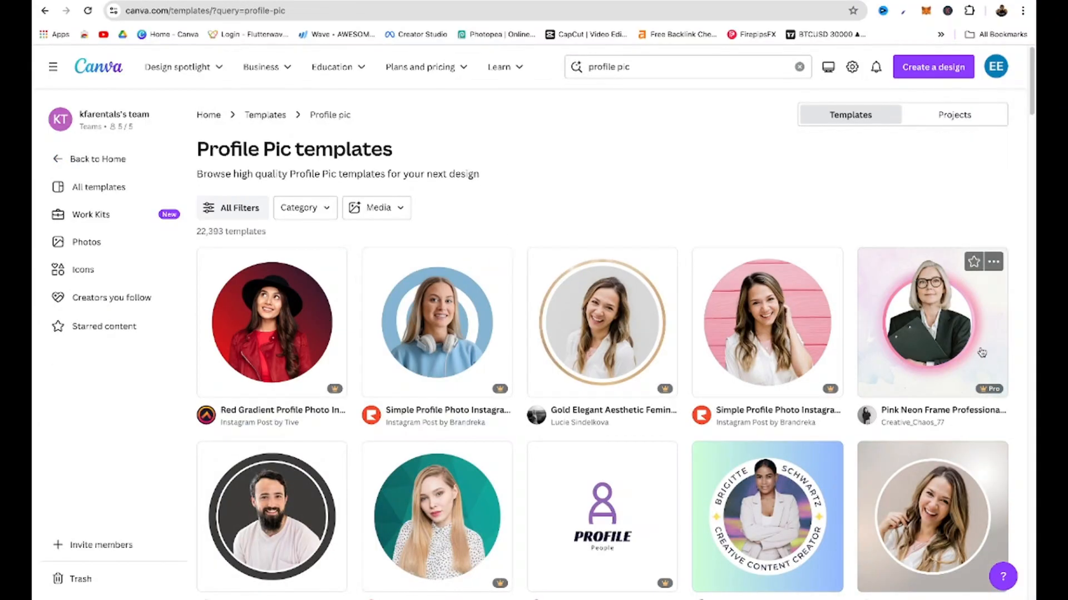
{"action": "scroll", "coordinate": [981, 352], "scroll_direction": "down", "scroll_amount": 9}
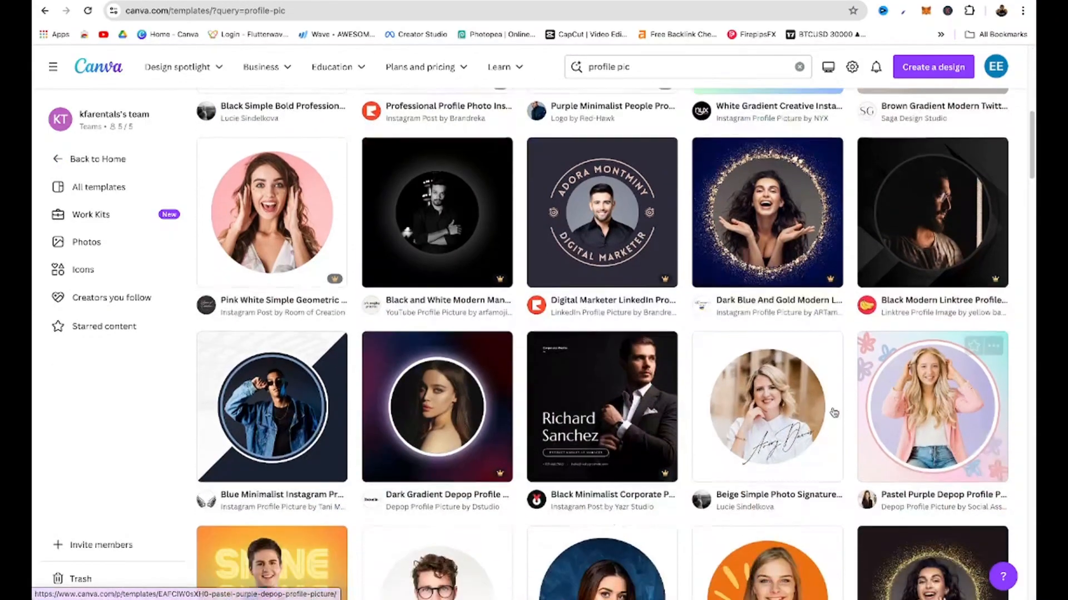
{"action": "scroll", "coordinate": [834, 412], "scroll_direction": "down", "scroll_amount": 7}
{"action": "scroll", "coordinate": [834, 412], "scroll_direction": "up", "scroll_amount": 7}
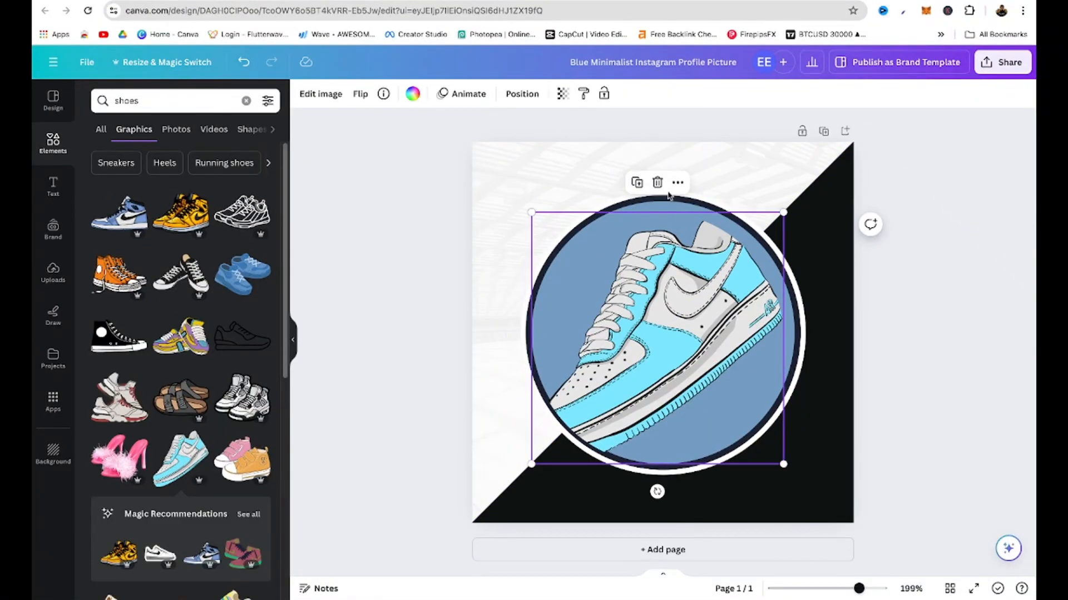
- Detach the sneaker image from the circle frame and delete it
{"action": "mouse_move", "coordinate": [657, 183]}
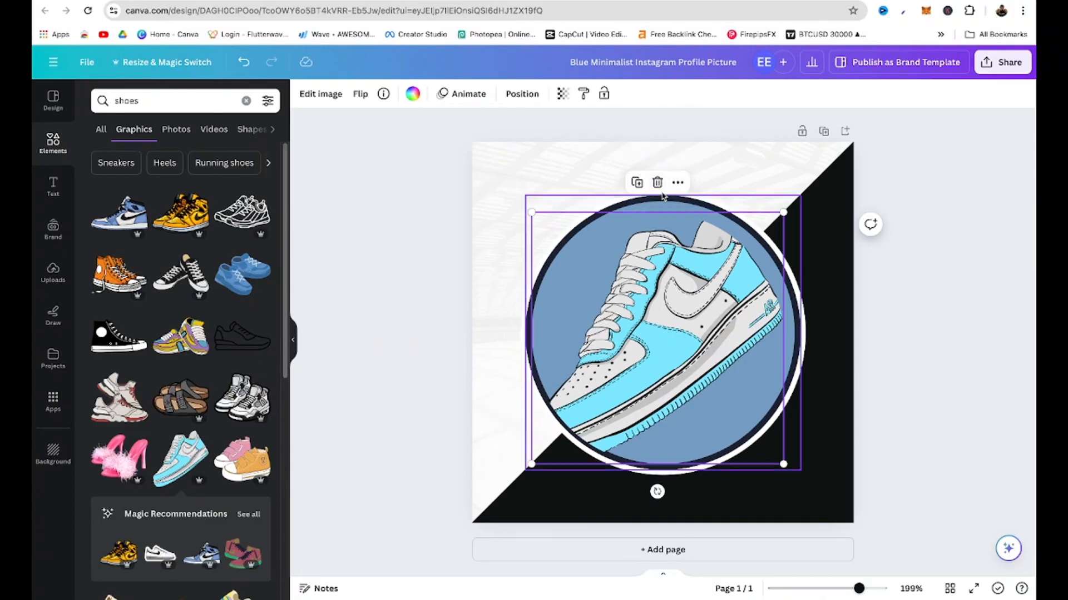
{"action": "left_click", "coordinate": [677, 183]}
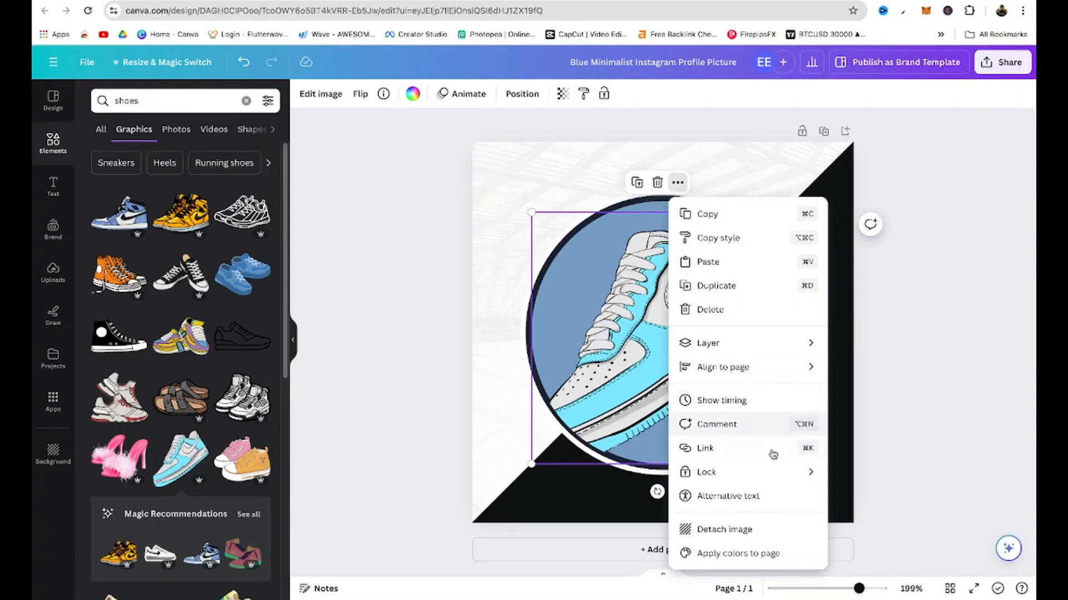
{"action": "left_click", "coordinate": [734, 529]}
{"action": "left_click", "coordinate": [700, 201]}
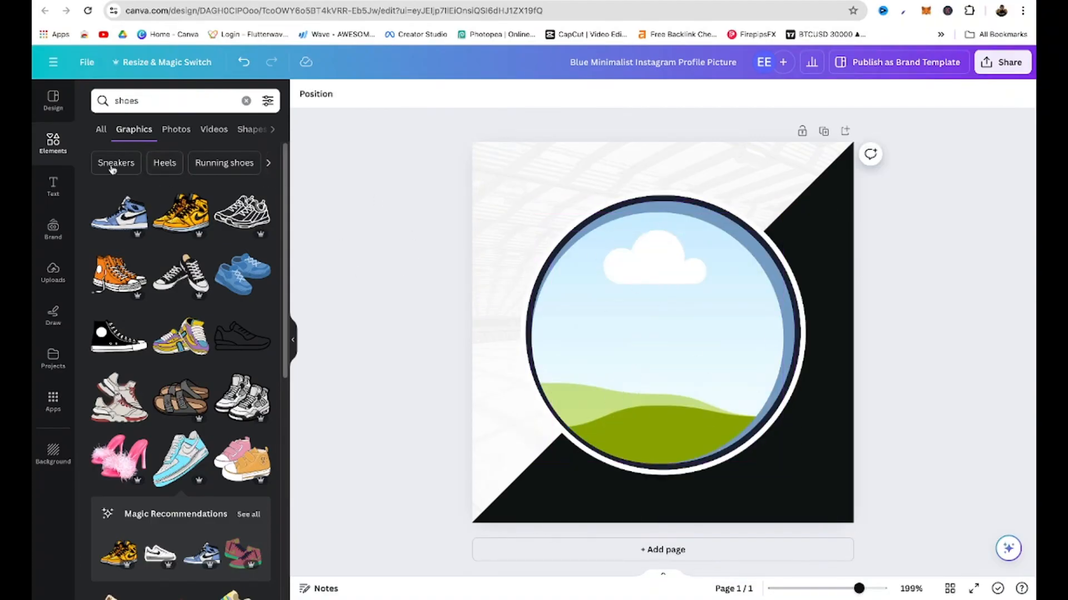
- Search Elements for 'jesus' and add the sun-rays cross graphic to the circle
{"action": "left_click", "coordinate": [60, 111]}
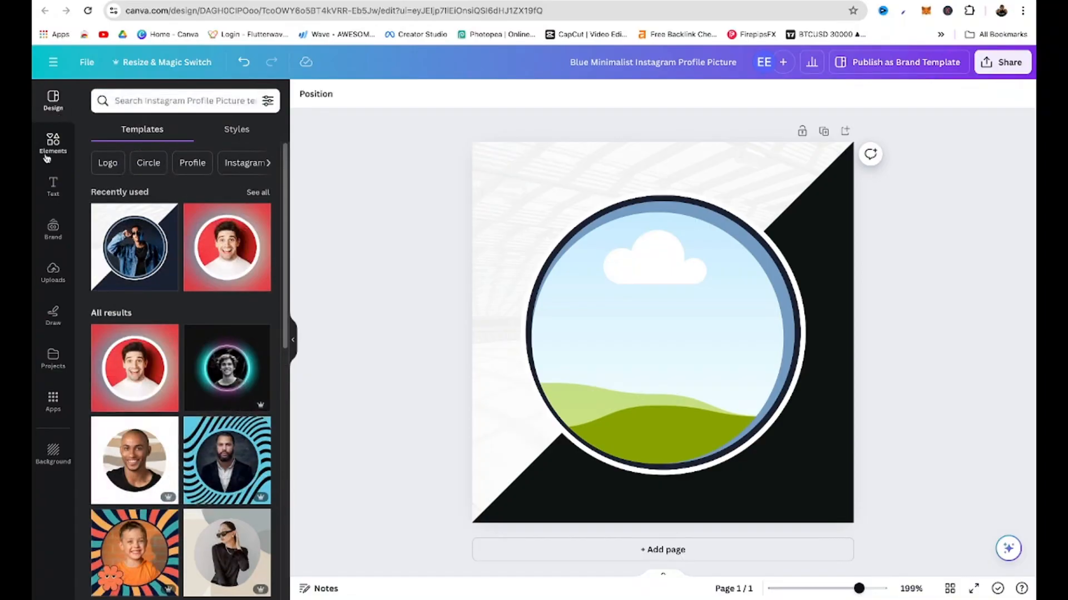
{"action": "left_click", "coordinate": [53, 144]}
{"action": "left_click", "coordinate": [155, 102]}
{"action": "double_click", "coordinate": [158, 95]}
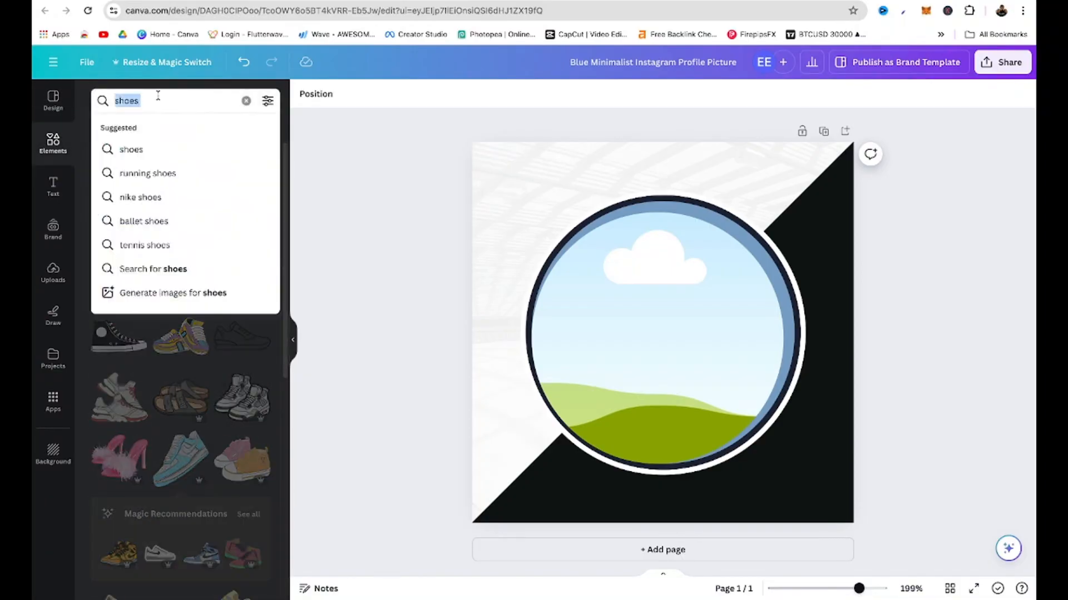
{"action": "key", "text": "BackSpace"}
{"action": "type", "text": "jes"}
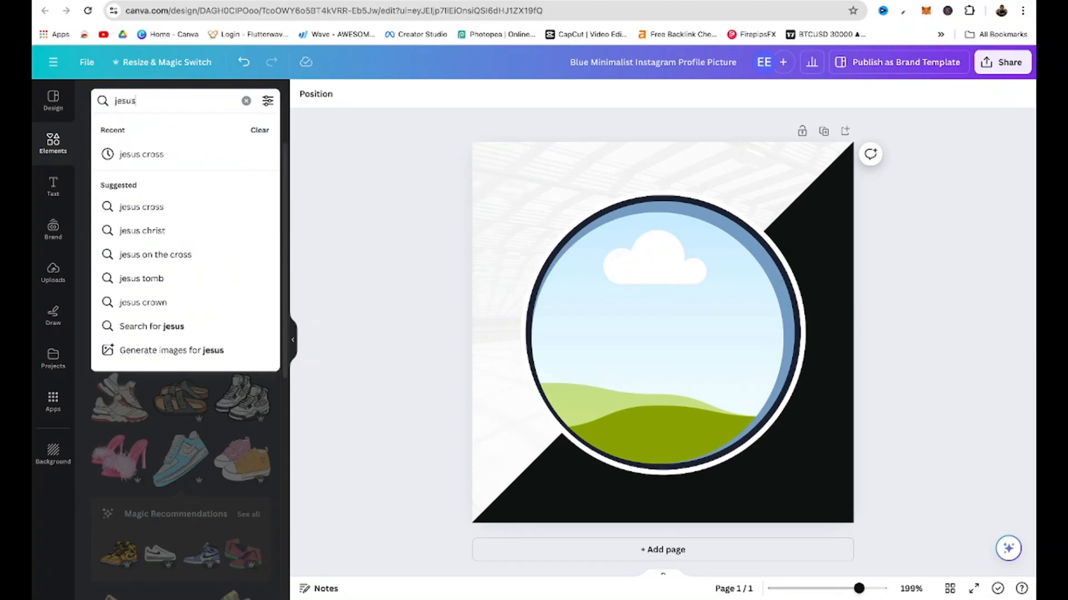
{"action": "type", "text": "us"}
{"action": "key", "text": "Return"}
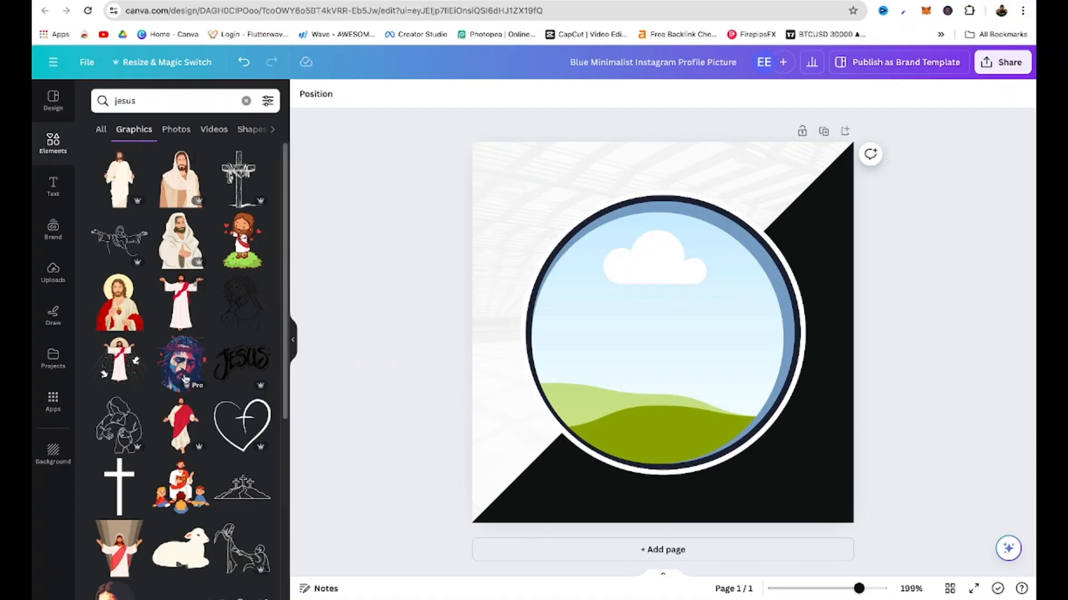
{"action": "scroll", "coordinate": [166, 234], "scroll_direction": "down", "scroll_amount": 1}
{"action": "scroll", "coordinate": [167, 231], "scroll_direction": "down", "scroll_amount": 3}
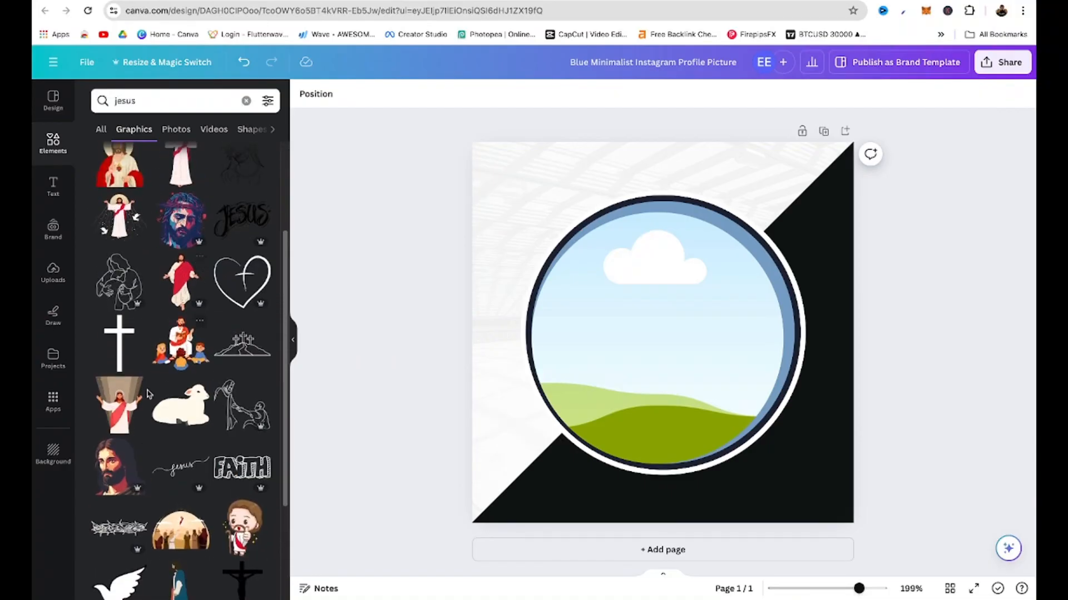
{"action": "scroll", "coordinate": [198, 402], "scroll_direction": "down", "scroll_amount": 3}
{"action": "scroll", "coordinate": [198, 403], "scroll_direction": "down", "scroll_amount": 3}
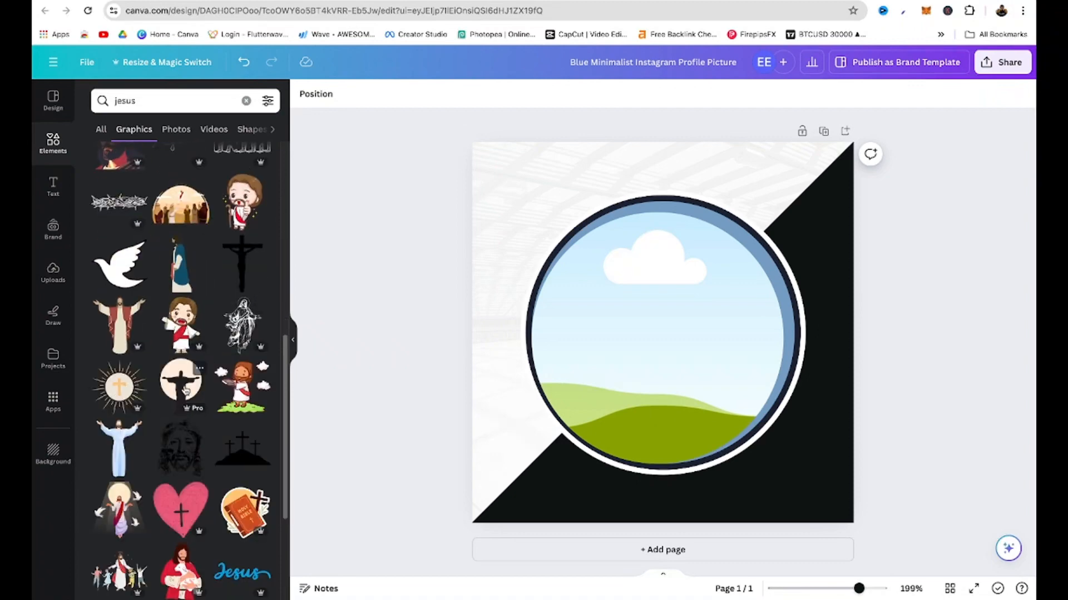
{"action": "left_click", "coordinate": [119, 385]}
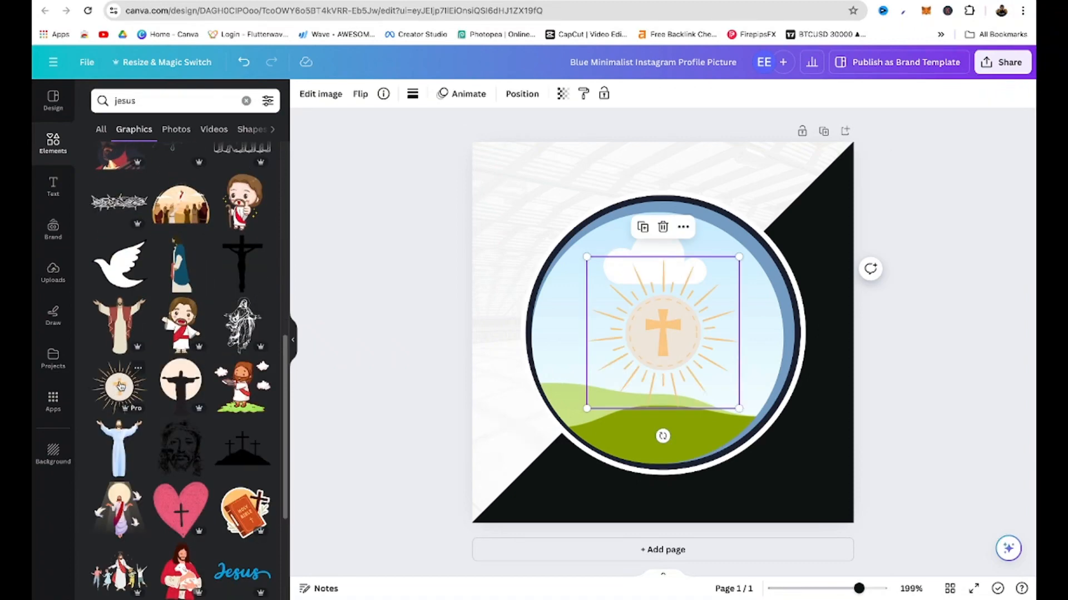
- Try the sun-cross and Christ silhouette graphics in the circle, deleting both
{"action": "mouse_move", "coordinate": [652, 329]}
{"action": "left_mouse_down"}
{"action": "mouse_move", "coordinate": [669, 384]}
{"action": "mouse_move", "coordinate": [670, 352]}
{"action": "mouse_move", "coordinate": [647, 347]}
{"action": "left_mouse_up"}
{"action": "left_click", "coordinate": [656, 243]}
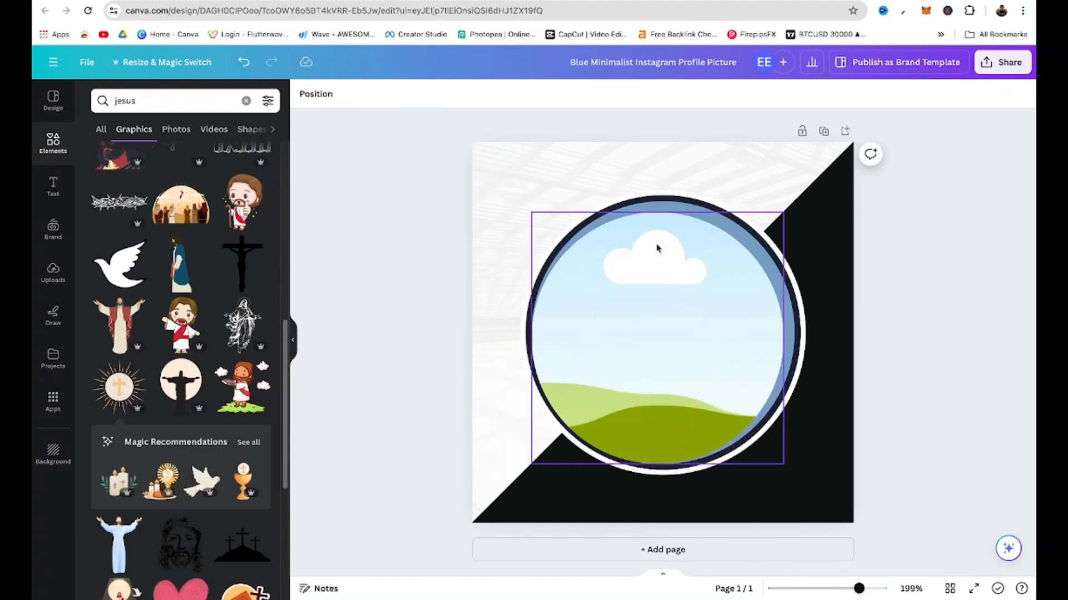
{"action": "left_click", "coordinate": [185, 383]}
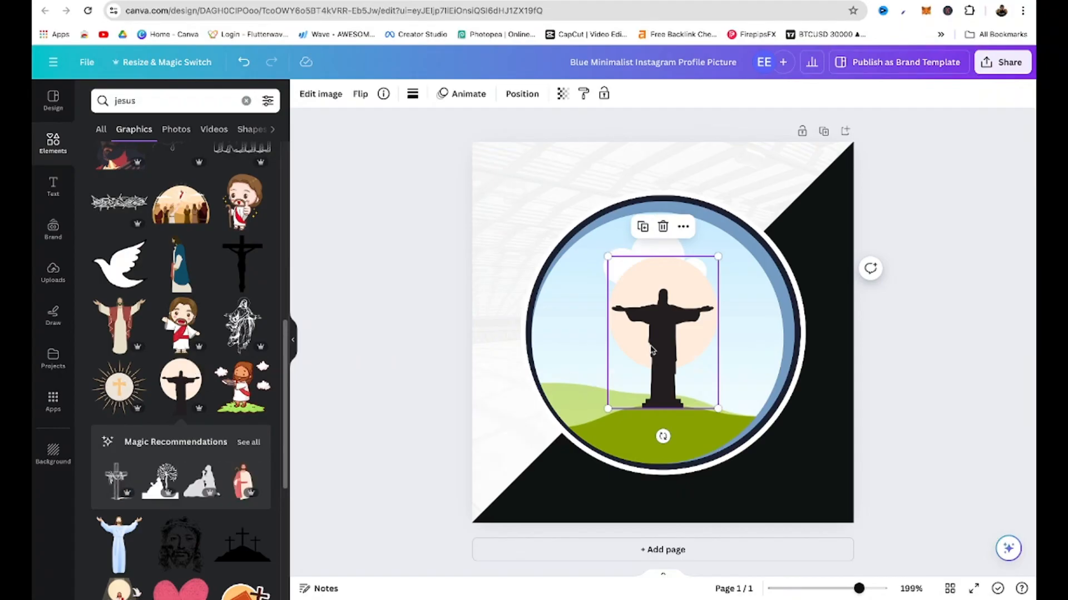
{"action": "left_click_drag", "start_coordinate": [661, 334], "coordinate": [634, 410]}
{"action": "left_click", "coordinate": [637, 304]}
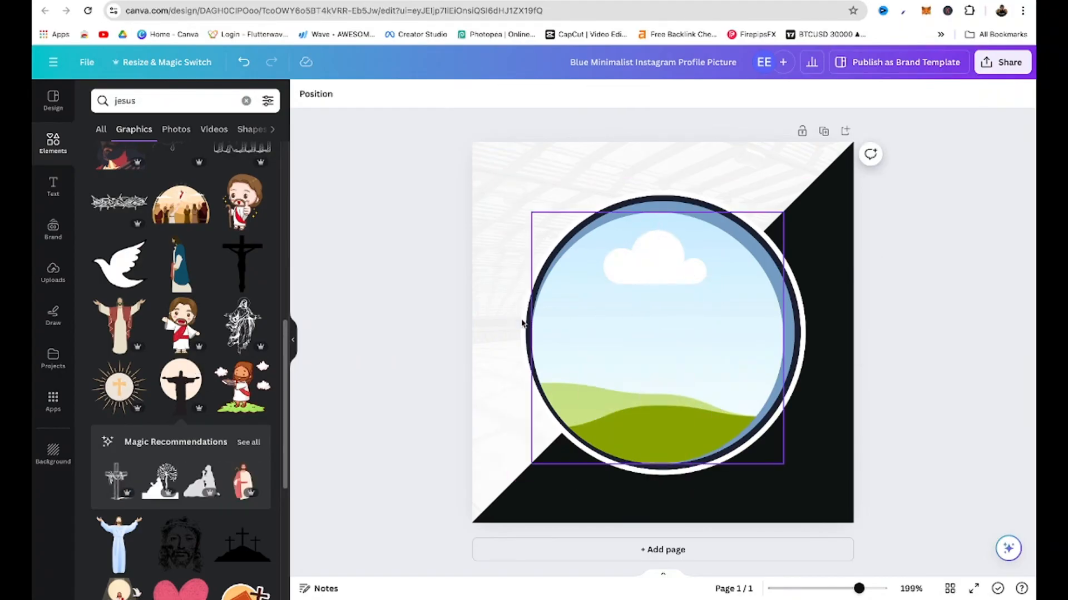
- Switch the 'jesus' Elements results to the Photos tab and browse them
{"action": "scroll", "coordinate": [193, 360], "scroll_direction": "down", "scroll_amount": 2}
{"action": "scroll", "coordinate": [206, 337], "scroll_direction": "up", "scroll_amount": 9}
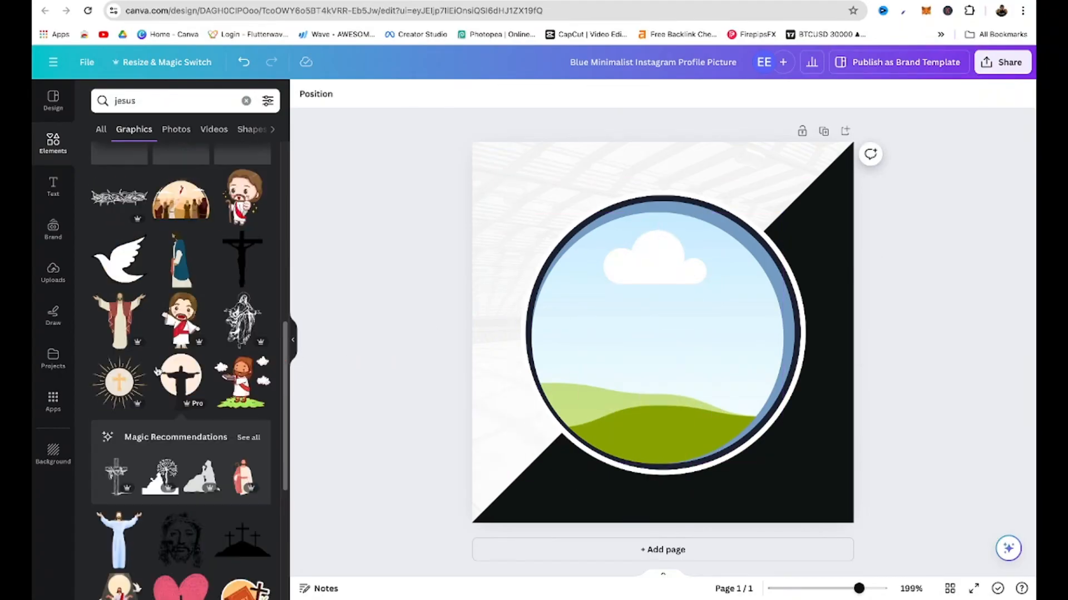
{"action": "left_click", "coordinate": [177, 132]}
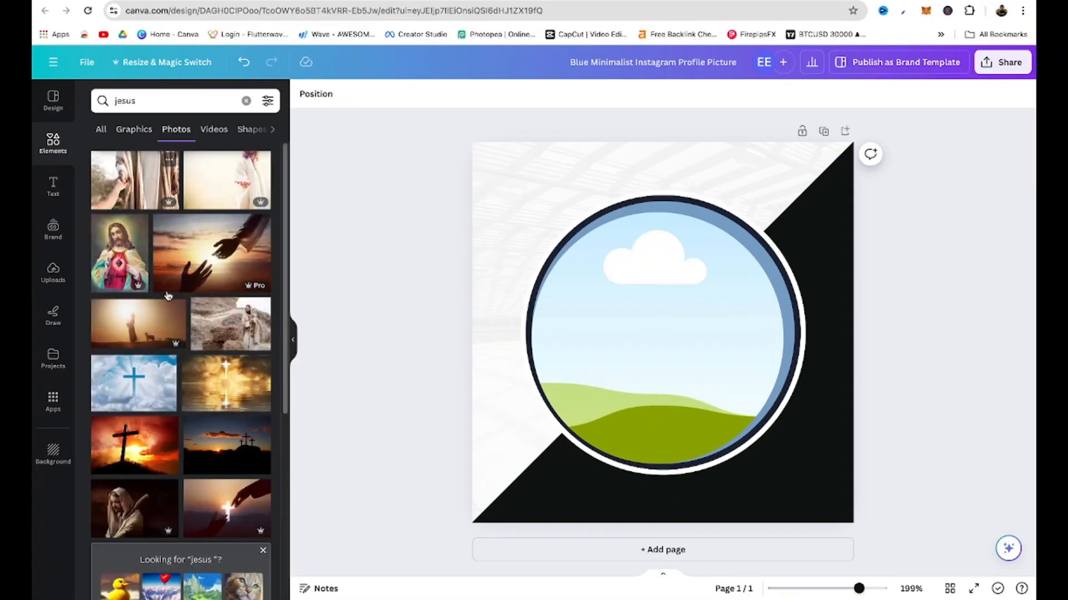
{"action": "scroll", "coordinate": [167, 361], "scroll_direction": "down", "scroll_amount": 1}
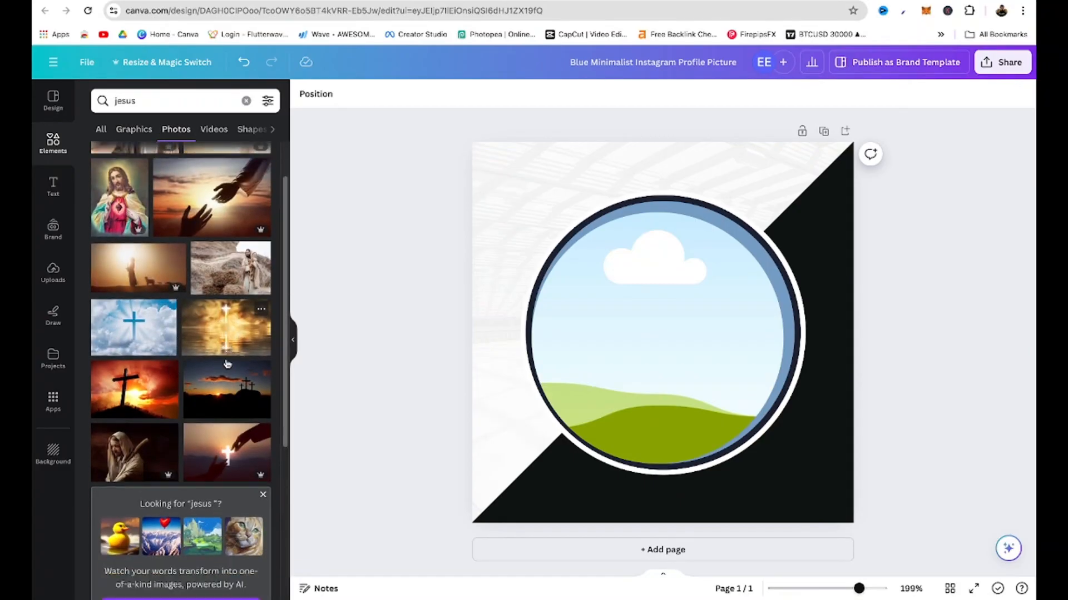
{"action": "scroll", "coordinate": [183, 333], "scroll_direction": "down", "scroll_amount": 5}
{"action": "scroll", "coordinate": [161, 311], "scroll_direction": "up", "scroll_amount": 2}
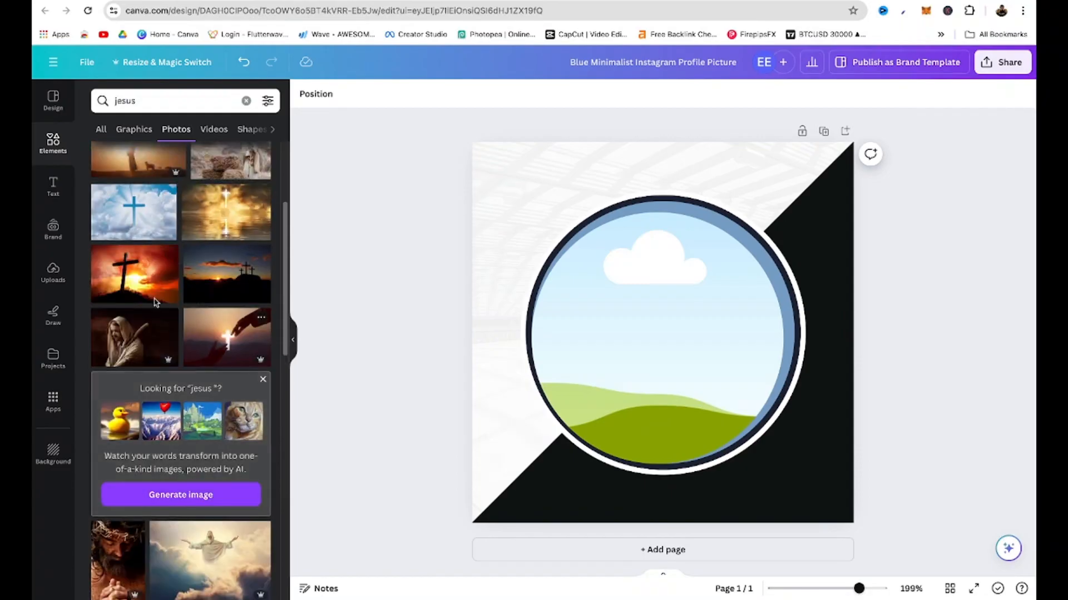
- Drop the hands-reaching-for-cross photo into the circle frame and enlarge the frame
{"action": "left_click", "coordinate": [226, 333]}
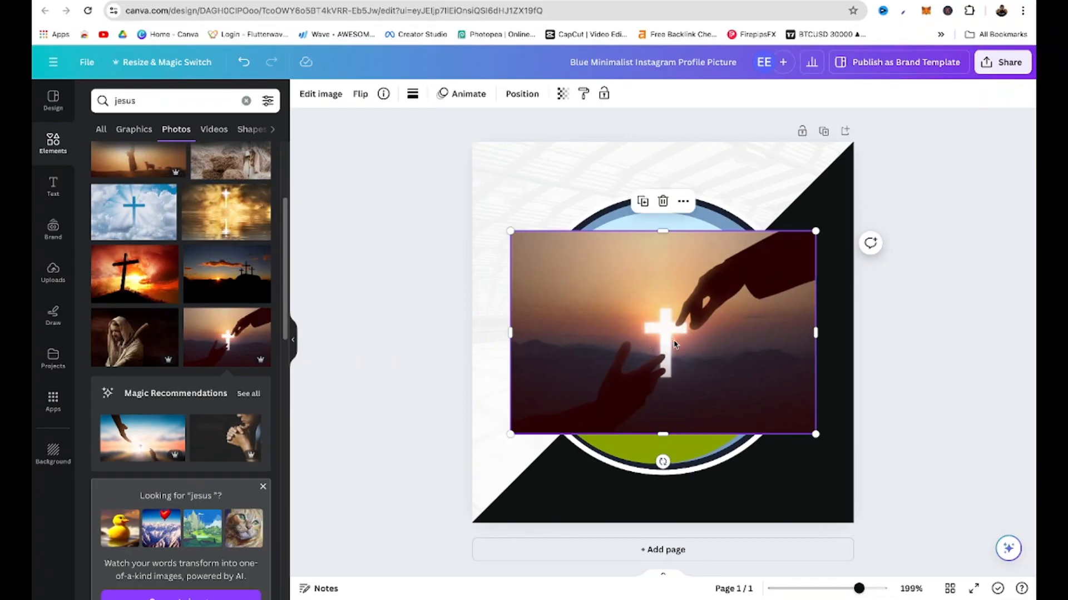
{"action": "mouse_move", "coordinate": [674, 345]}
{"action": "left_mouse_down"}
{"action": "mouse_move", "coordinate": [693, 361]}
{"action": "mouse_move", "coordinate": [679, 349]}
{"action": "mouse_move", "coordinate": [694, 351]}
{"action": "left_mouse_up"}
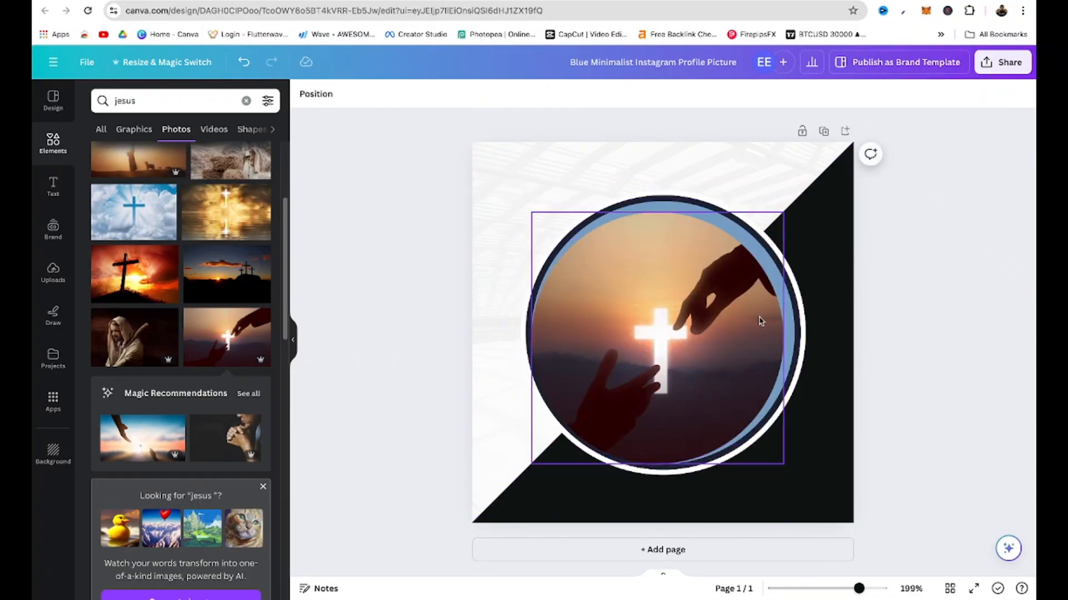
{"action": "left_click", "coordinate": [730, 319]}
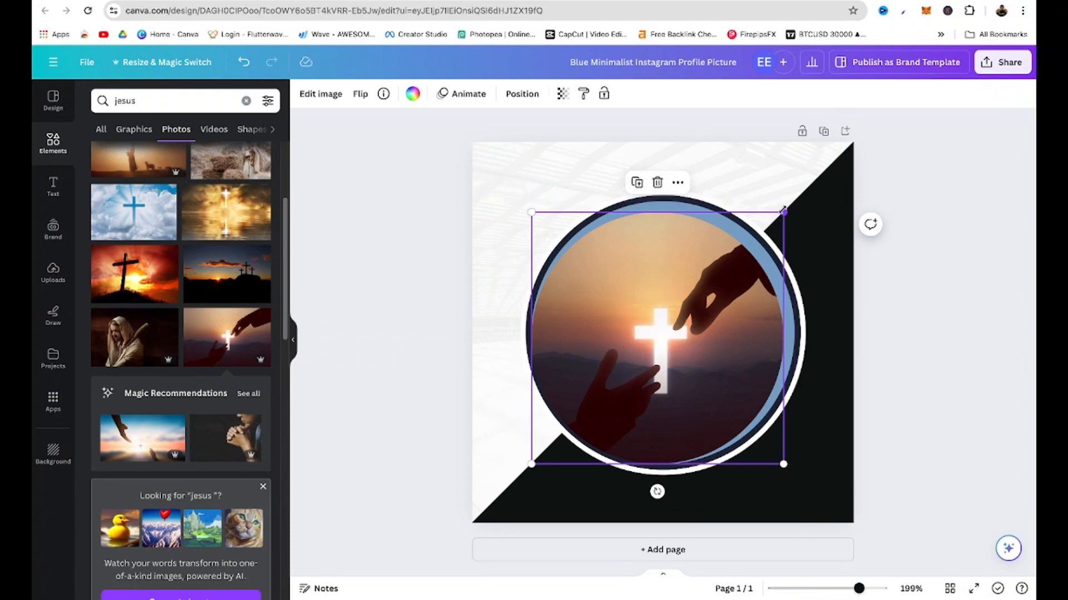
{"action": "left_click_drag", "start_coordinate": [784, 210], "coordinate": [795, 201]}
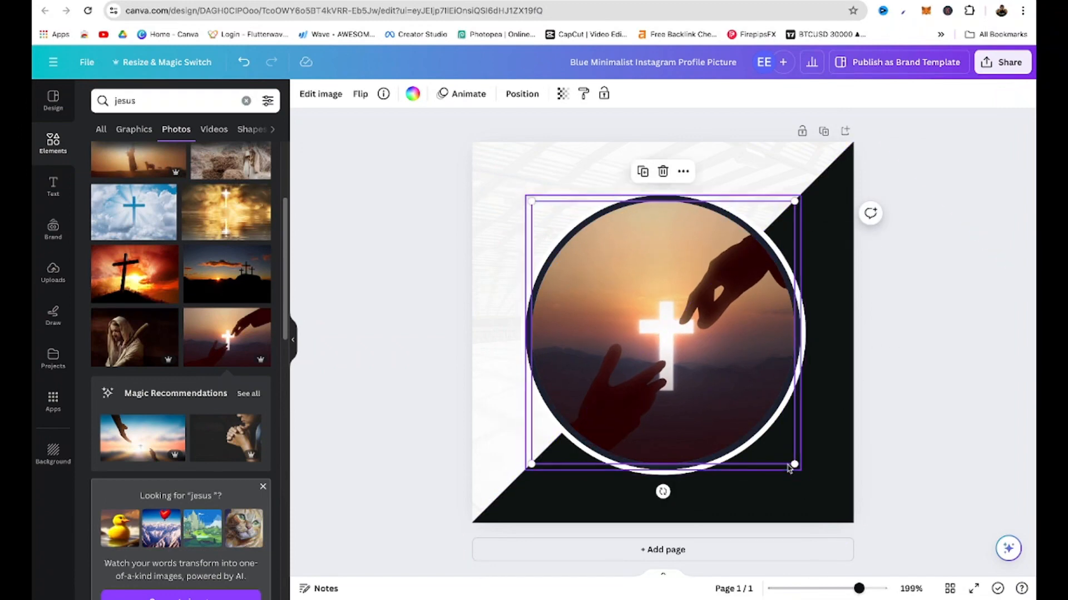
{"action": "left_click_drag", "start_coordinate": [788, 469], "coordinate": [795, 465]}
- Select the background image and switch the 'jesus' results back to Graphics
{"action": "left_click", "coordinate": [1022, 339]}
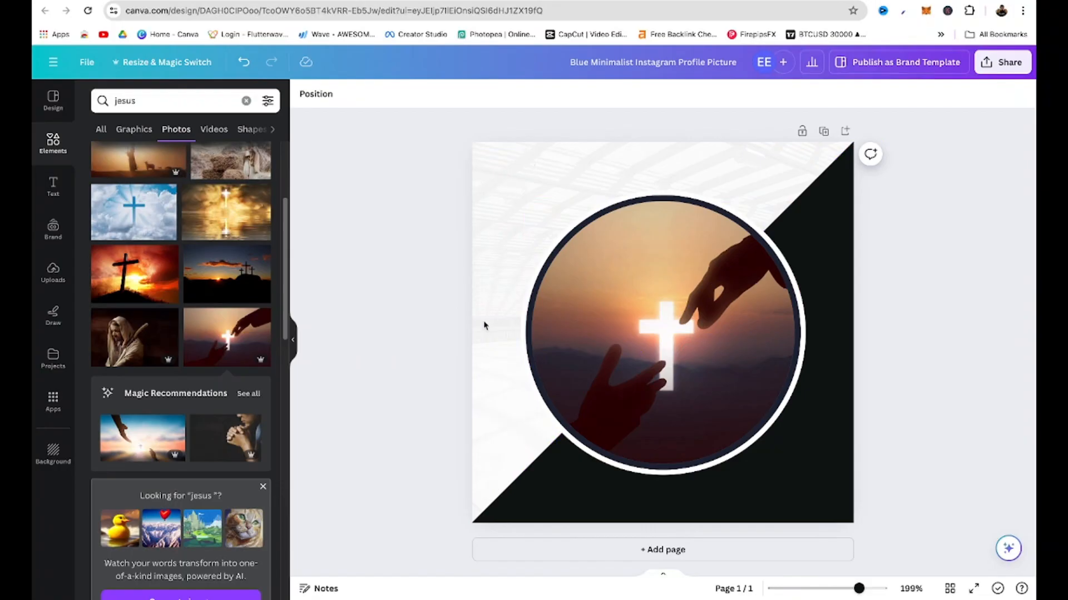
{"action": "left_click", "coordinate": [485, 217]}
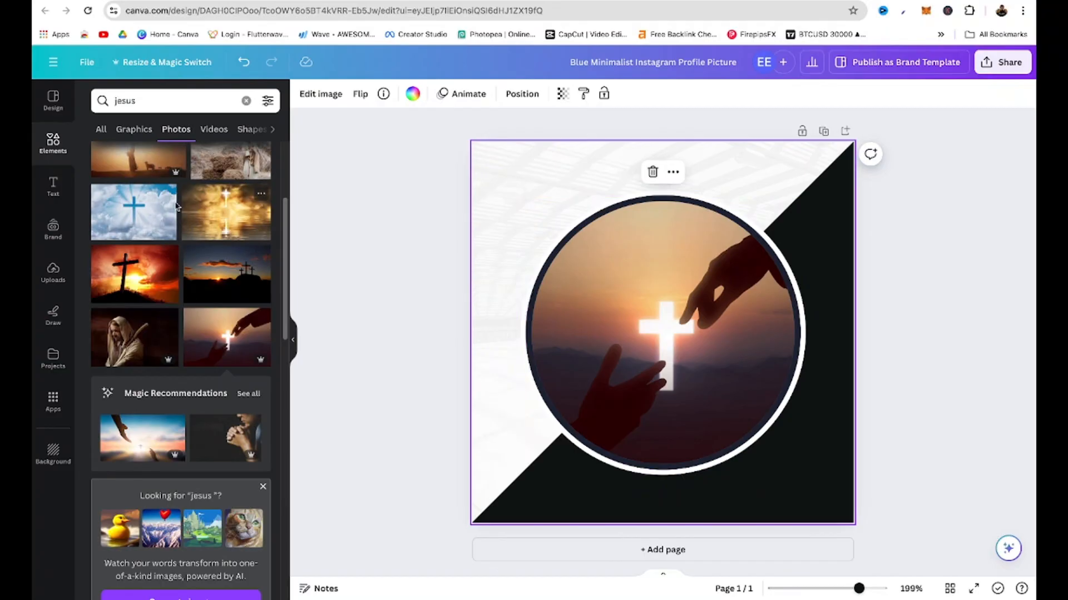
{"action": "left_click", "coordinate": [141, 132]}
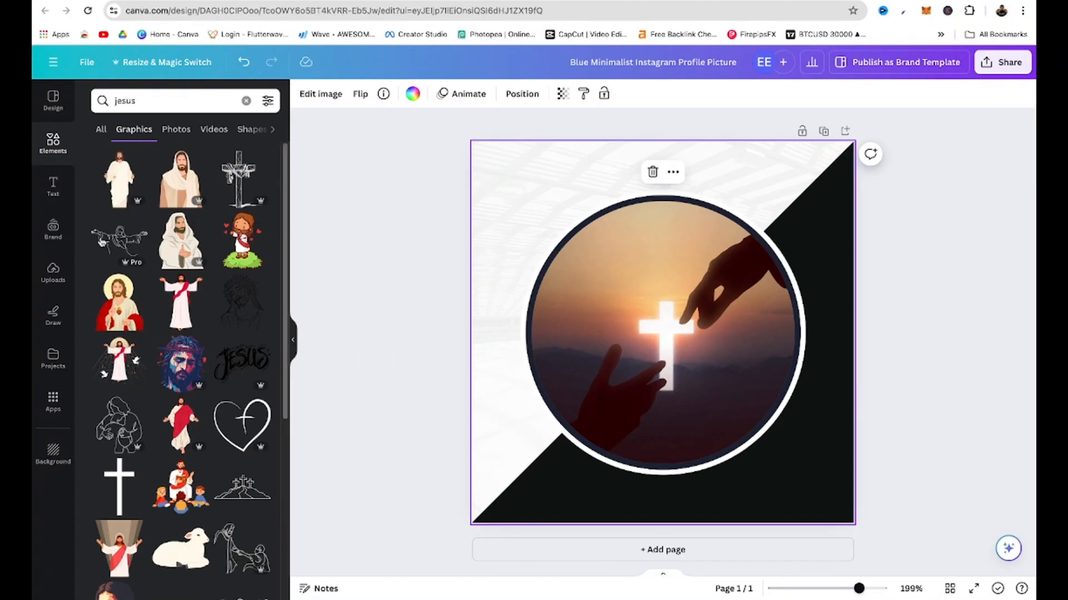
{"action": "left_click", "coordinate": [182, 182]}
{"action": "left_click_drag", "start_coordinate": [715, 322], "coordinate": [507, 194]}
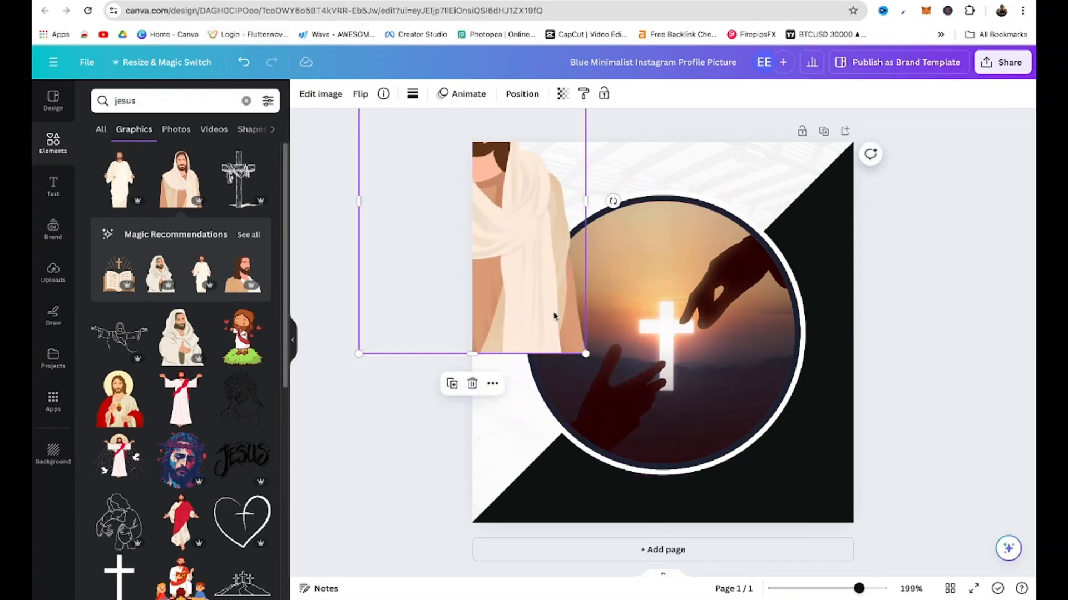
{"action": "left_click_drag", "start_coordinate": [582, 351], "coordinate": [476, 210]}
{"action": "left_click_drag", "start_coordinate": [409, 173], "coordinate": [475, 283]}
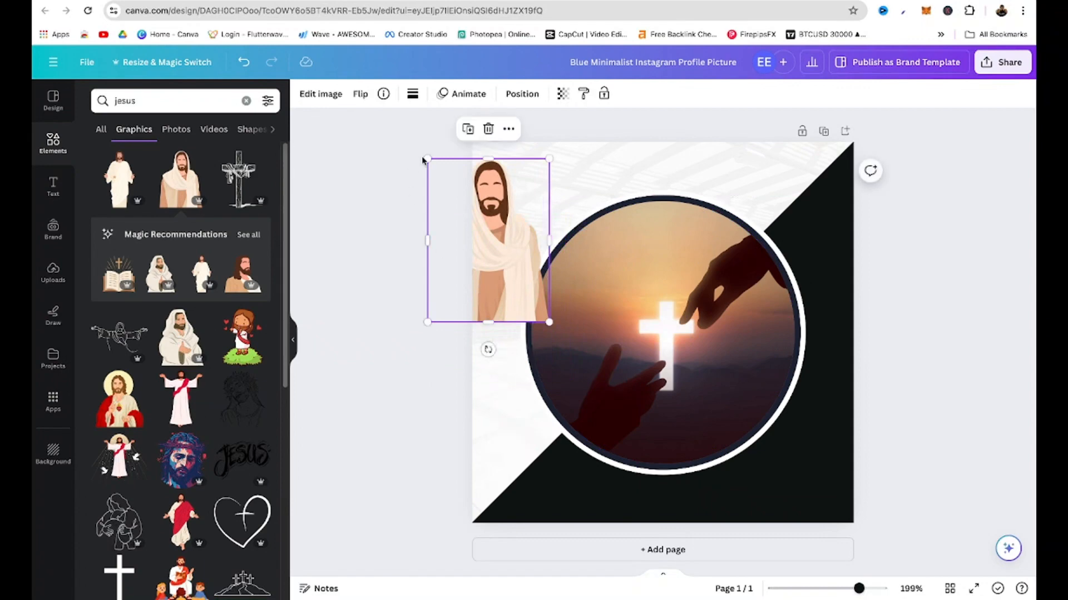
{"action": "left_click_drag", "start_coordinate": [422, 159], "coordinate": [507, 174]}
{"action": "left_click", "coordinate": [494, 190]}
{"action": "left_click_drag", "start_coordinate": [435, 141], "coordinate": [478, 195]}
{"action": "left_click_drag", "start_coordinate": [532, 266], "coordinate": [527, 487]}
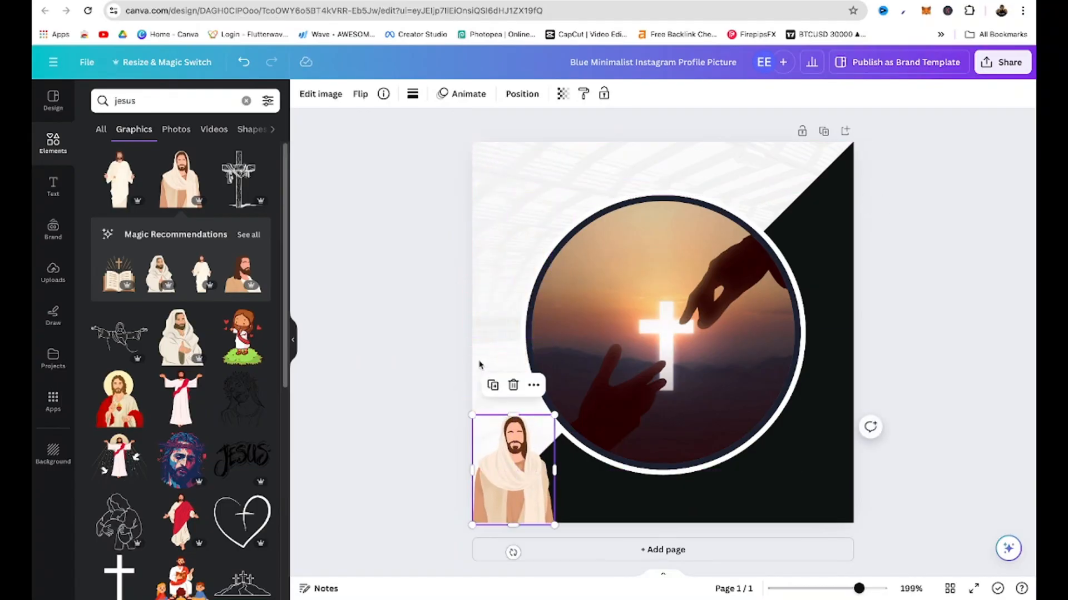
{"action": "left_click", "coordinate": [513, 387]}
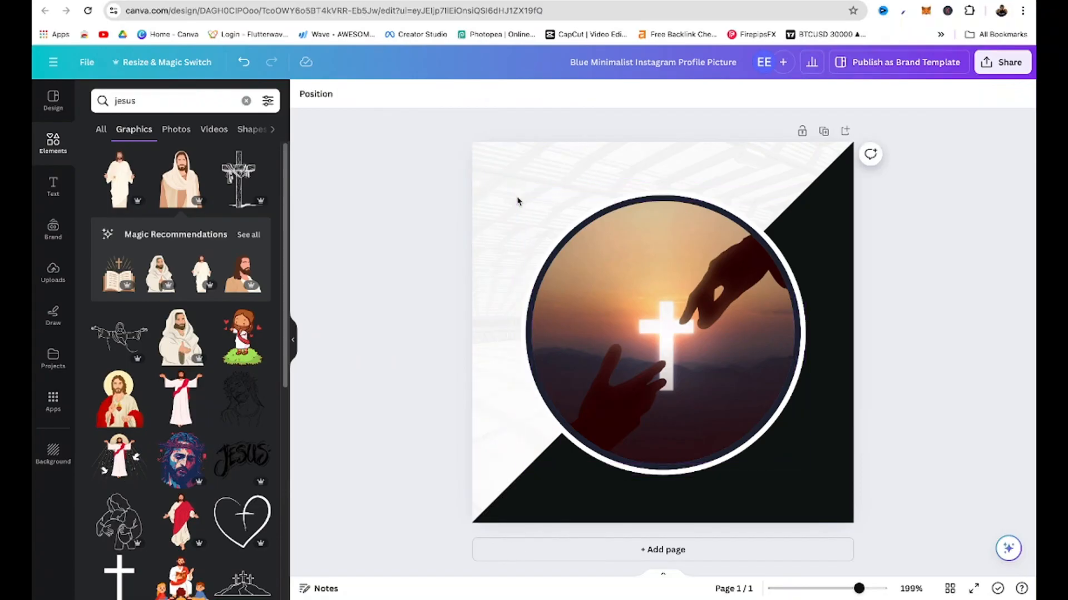
{"action": "left_click", "coordinate": [603, 222]}
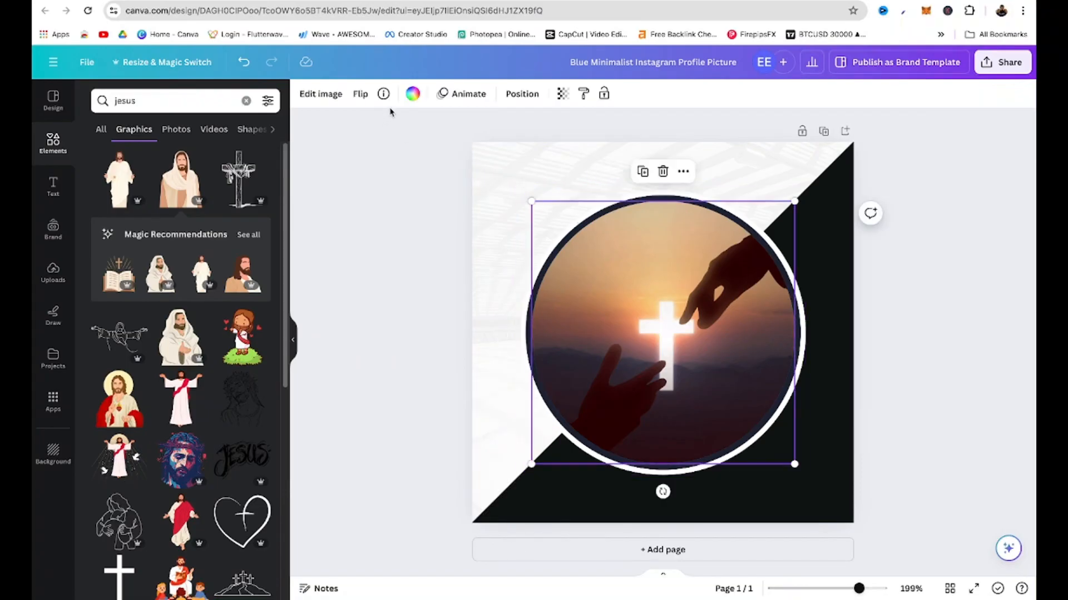
- Try maroon and tan fills on the circle photo, undoing both
{"action": "left_click", "coordinate": [412, 93]}
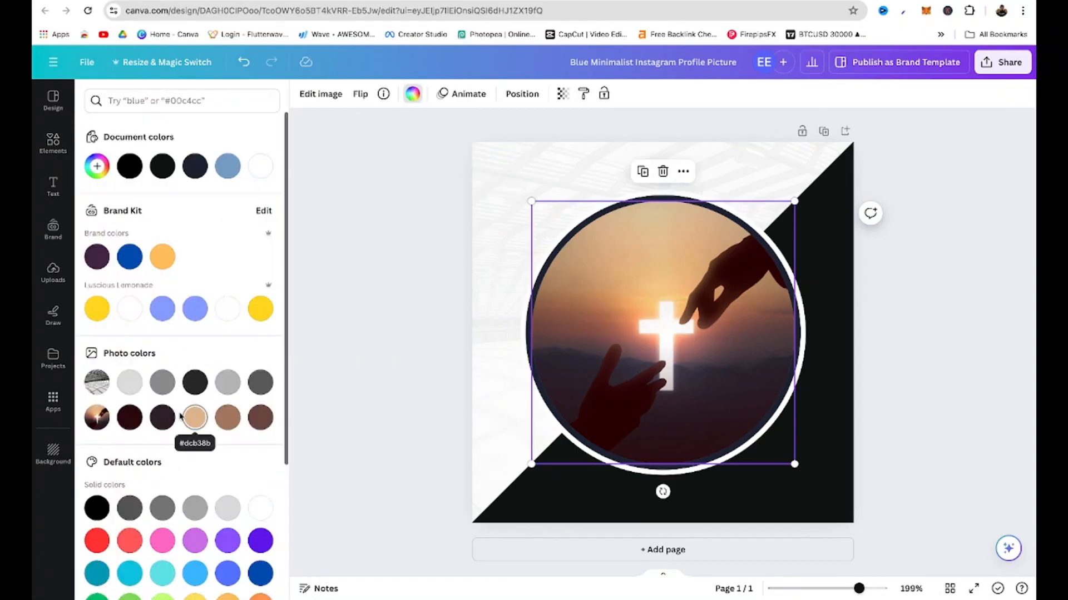
{"action": "left_click", "coordinate": [162, 417]}
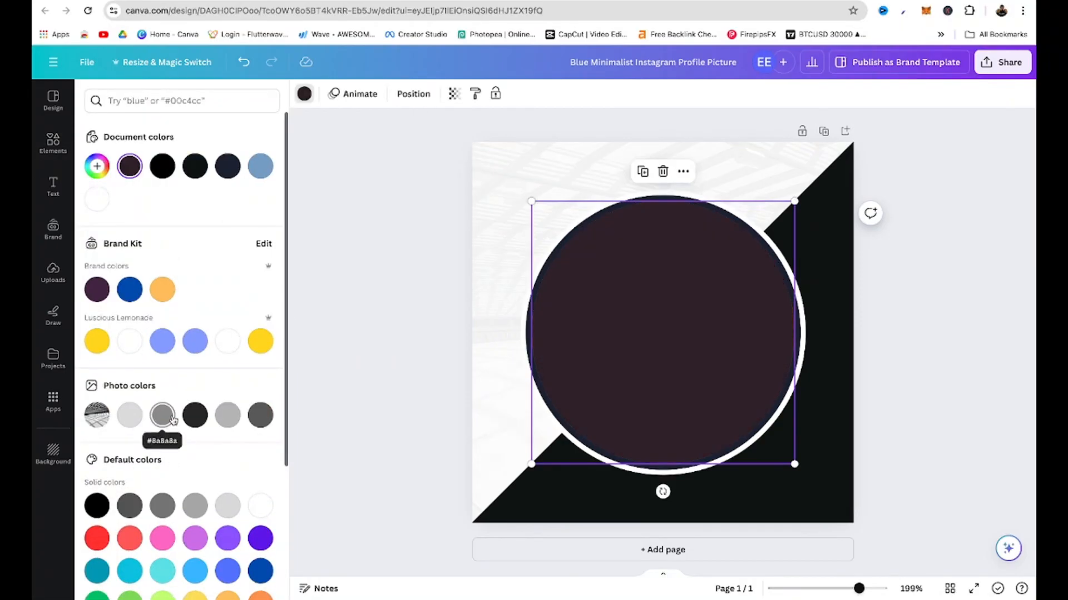
{"action": "left_click", "coordinate": [243, 61]}
{"action": "left_click", "coordinate": [195, 418]}
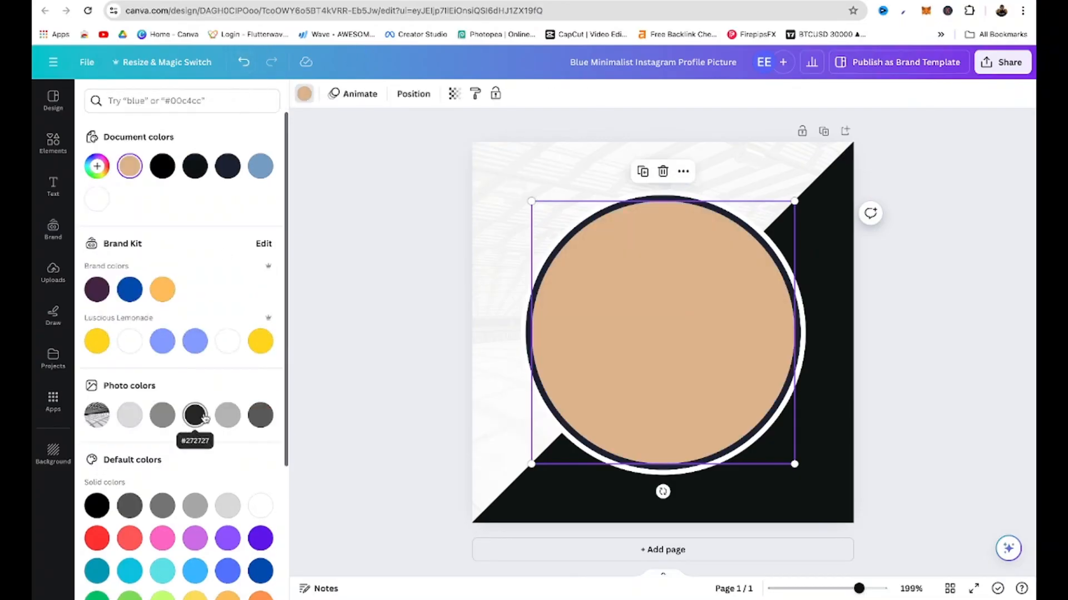
{"action": "left_click", "coordinate": [248, 63]}
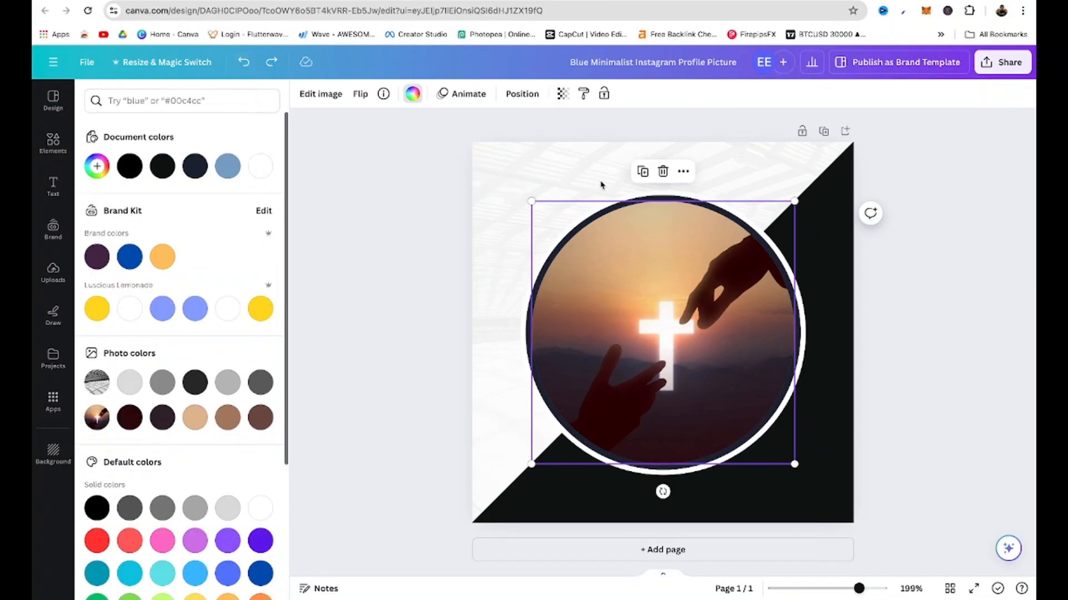
- Colour the circle's ring tan and the diagonal triangle brown
{"action": "left_click", "coordinate": [738, 195]}
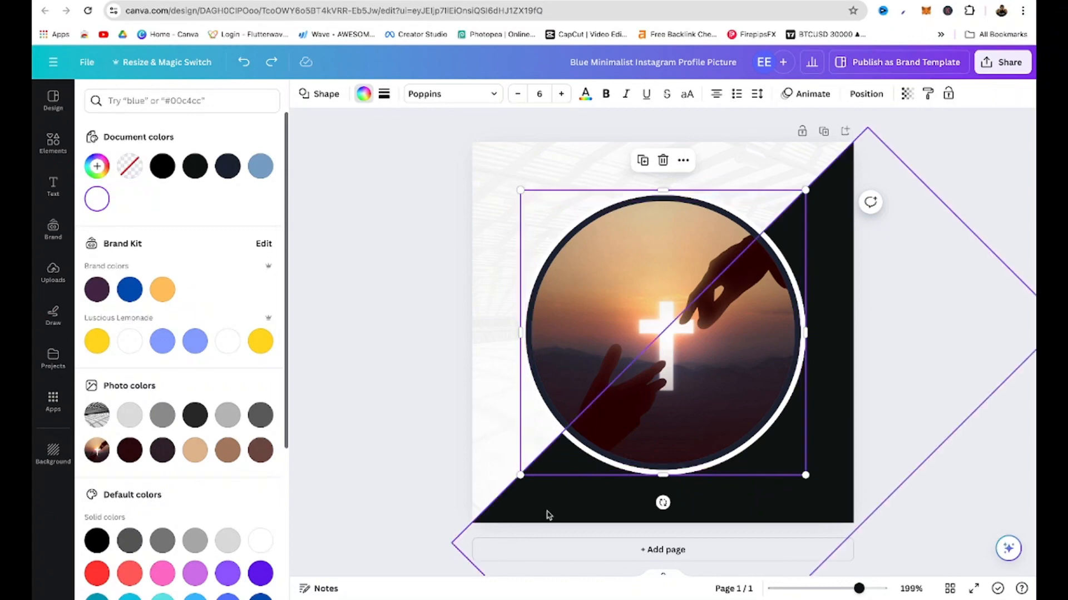
{"action": "left_click", "coordinate": [164, 449]}
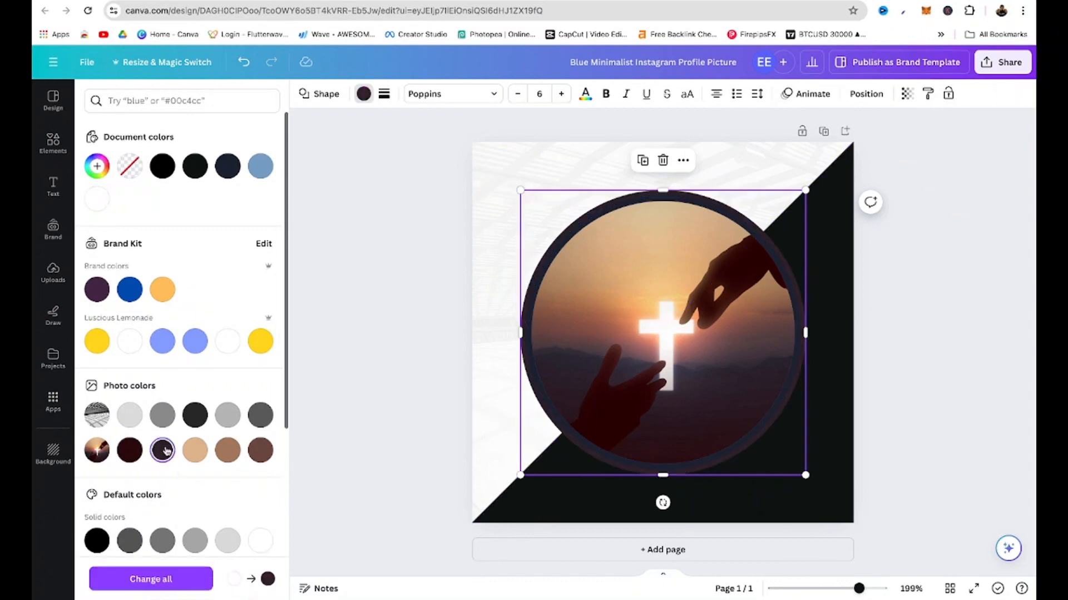
{"action": "left_click", "coordinate": [193, 454]}
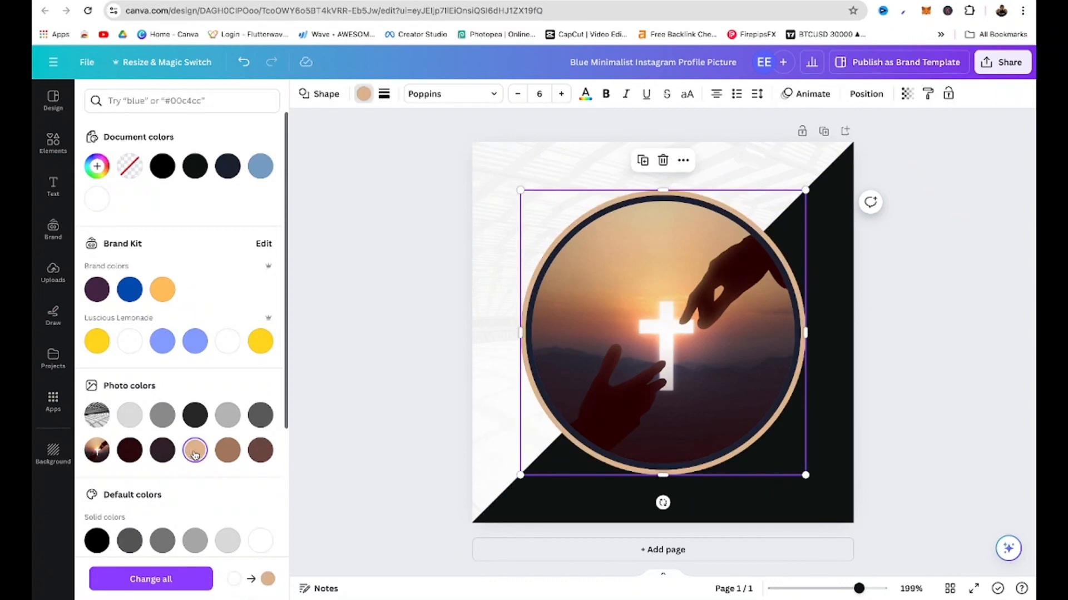
{"action": "left_click", "coordinate": [812, 508]}
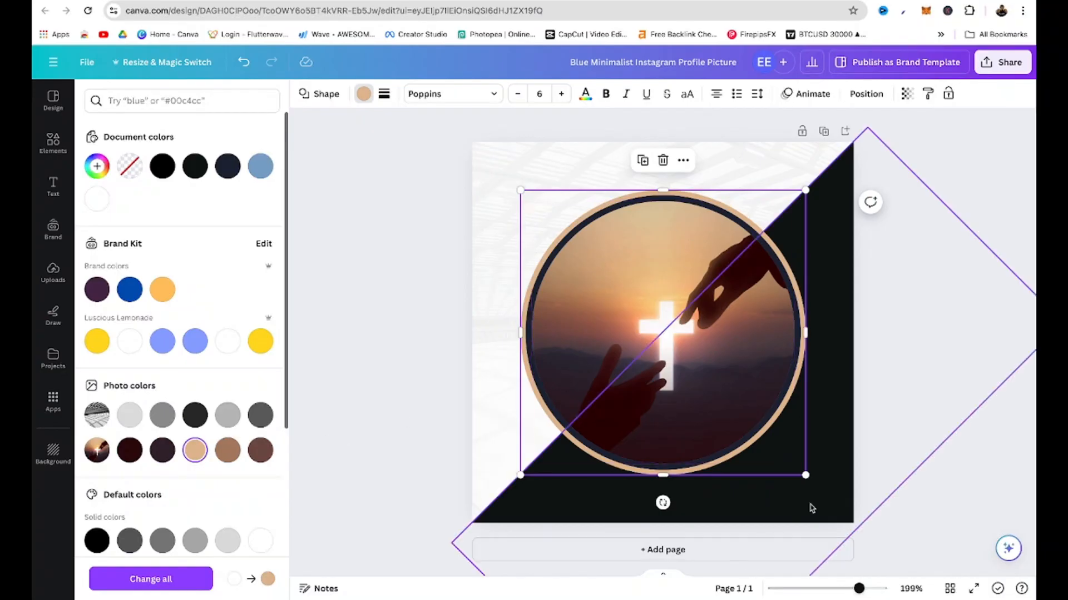
{"action": "left_click", "coordinate": [227, 451]}
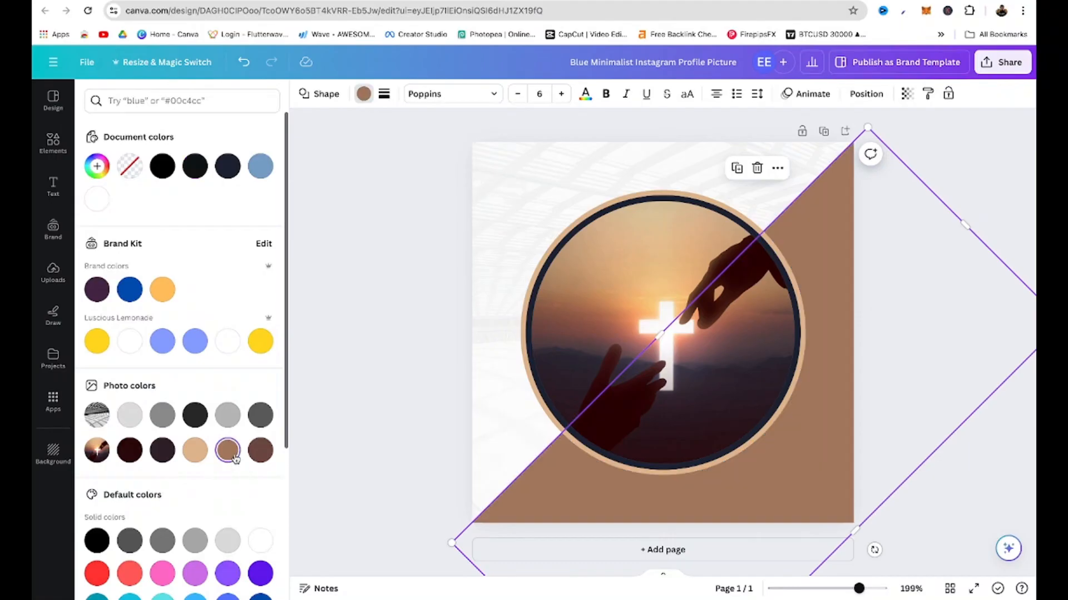
{"action": "left_click", "coordinate": [981, 156]}
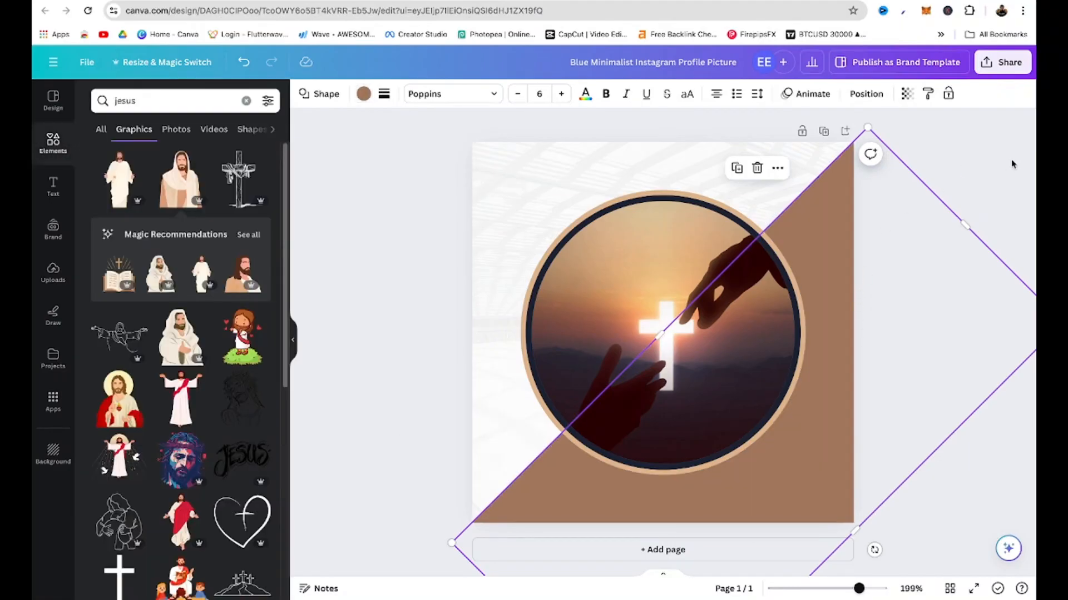
{"action": "left_click", "coordinate": [1011, 203]}
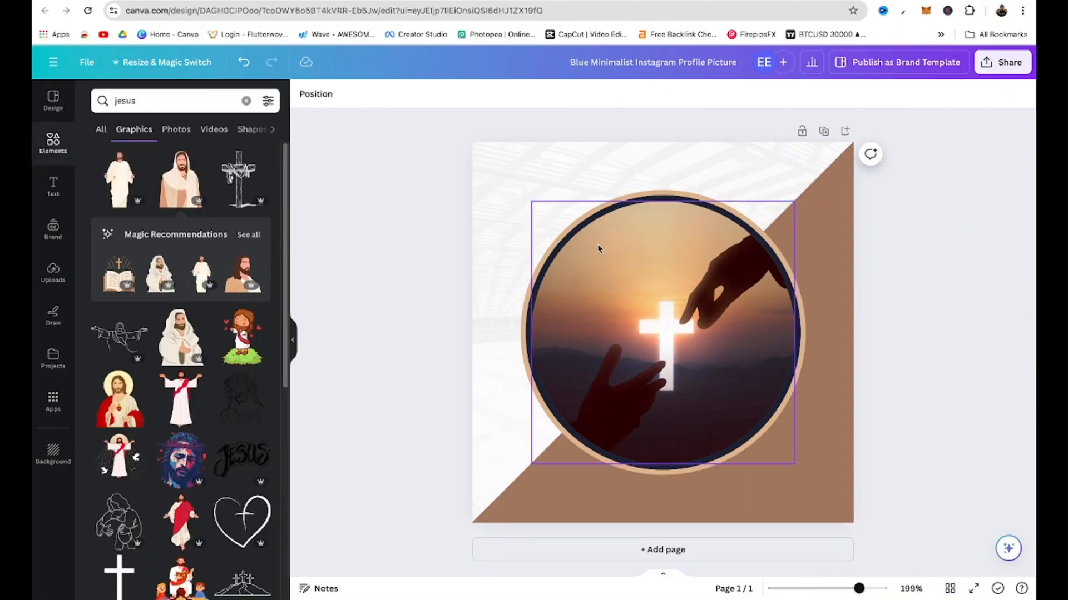
{"action": "left_click", "coordinate": [625, 248]}
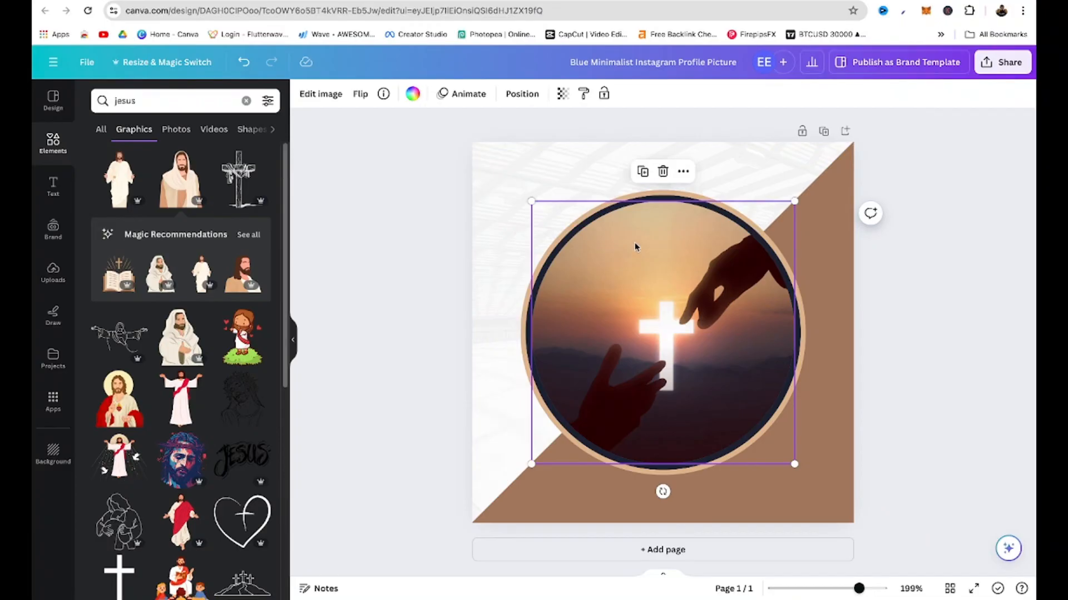
- Recolour the navy ring around the cross photo to deep brown #6a4641
{"action": "left_click", "coordinate": [664, 198]}
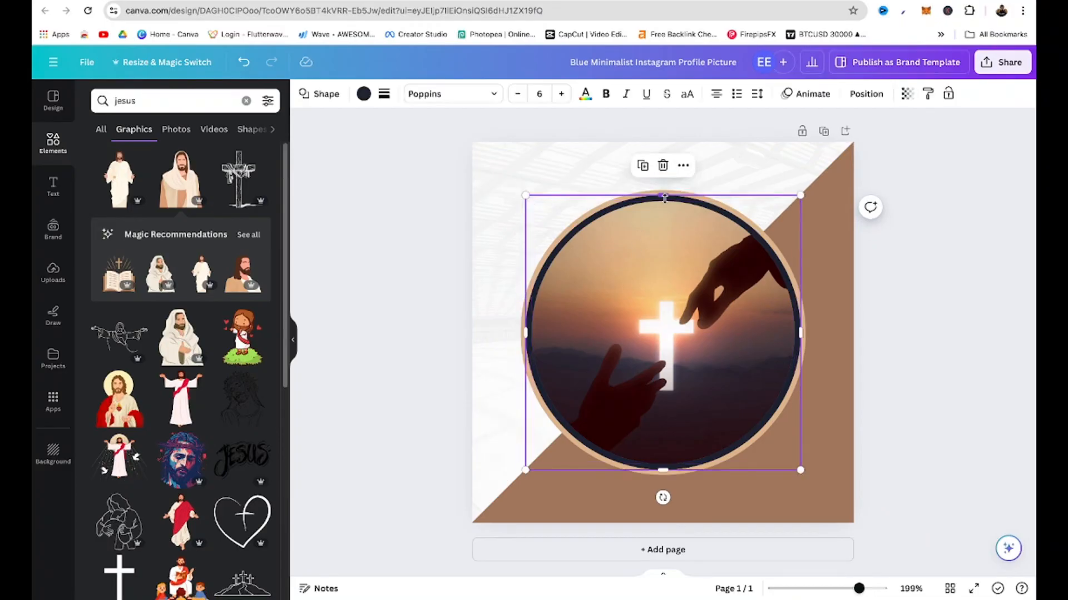
{"action": "left_click", "coordinate": [362, 96]}
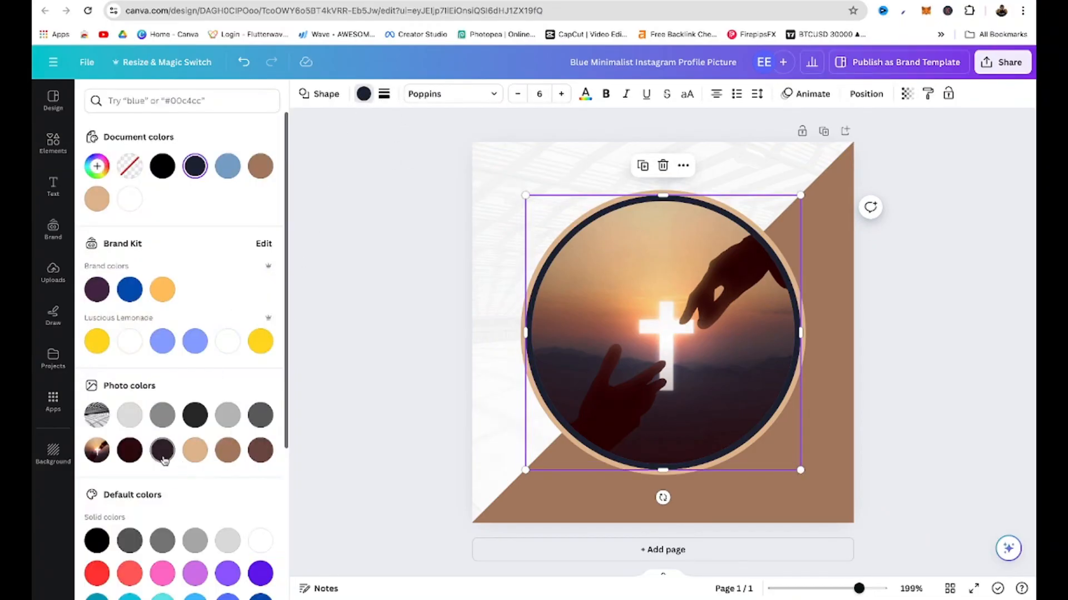
{"action": "left_click", "coordinate": [259, 450]}
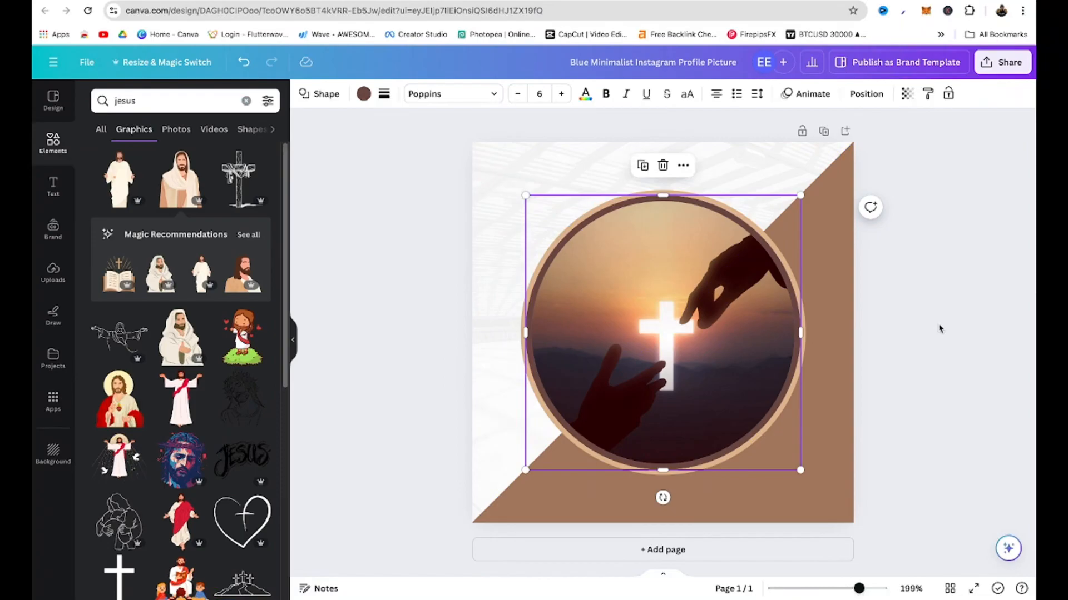
{"action": "left_click", "coordinate": [939, 329]}
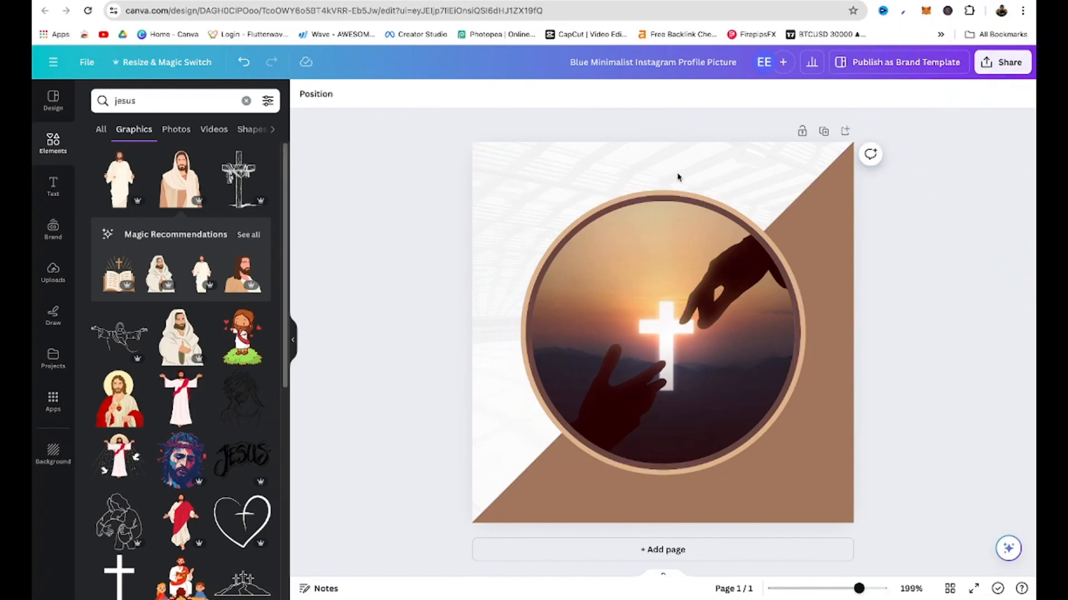
{"action": "left_click", "coordinate": [570, 170]}
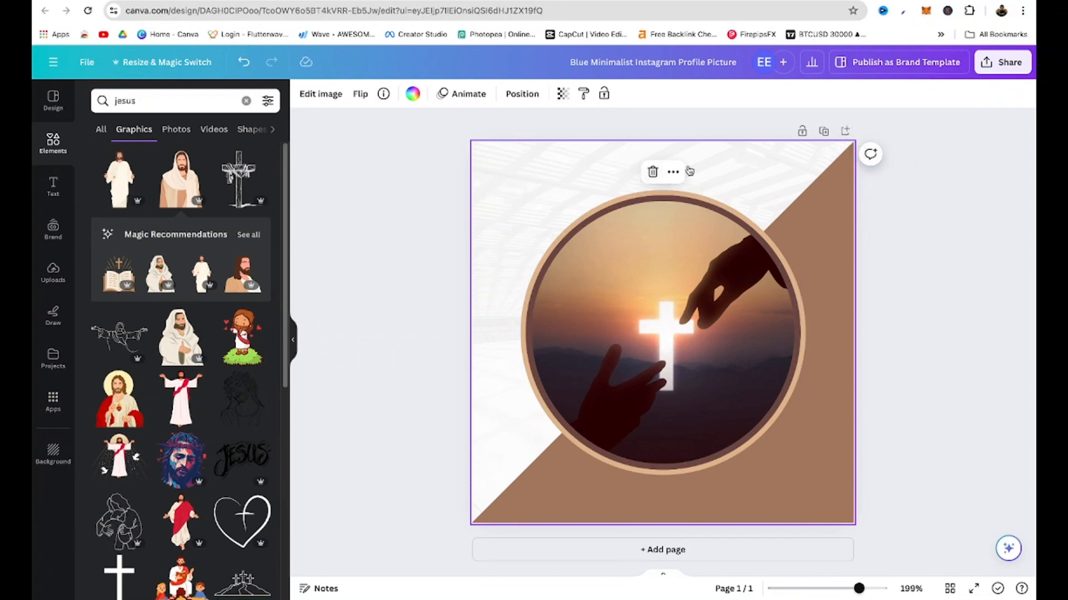
- Download the Canva design as a PNG
{"action": "left_click", "coordinate": [1025, 64]}
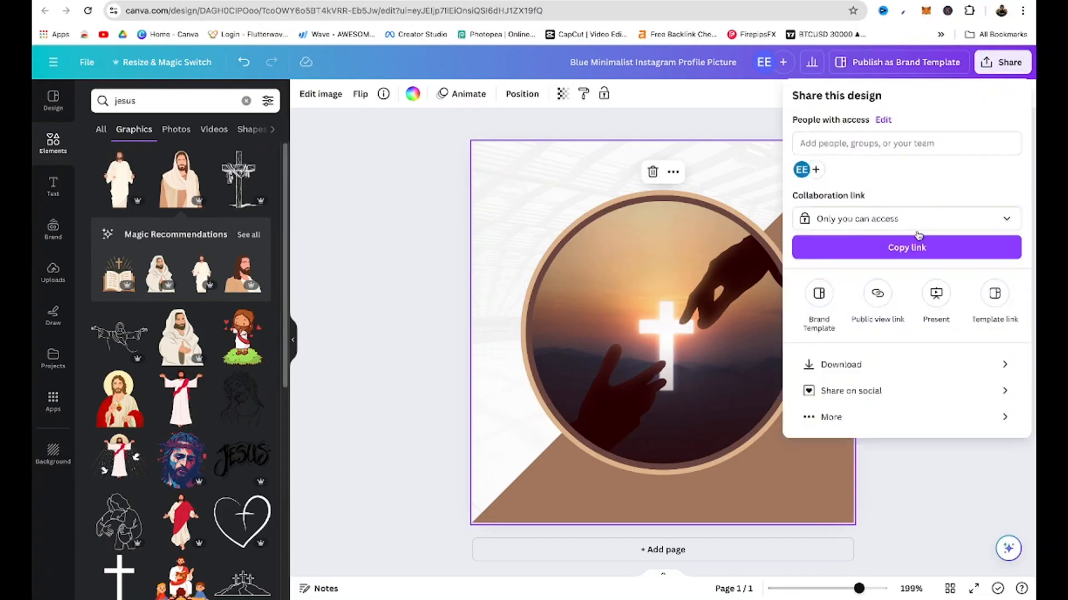
{"action": "left_click", "coordinate": [919, 362]}
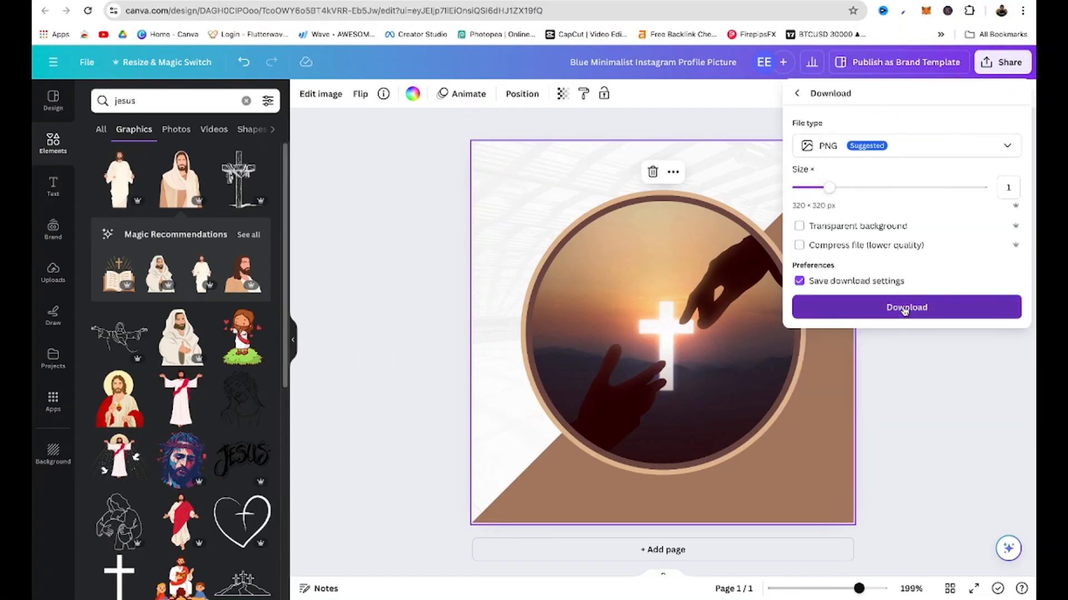
{"action": "left_click", "coordinate": [906, 308]}
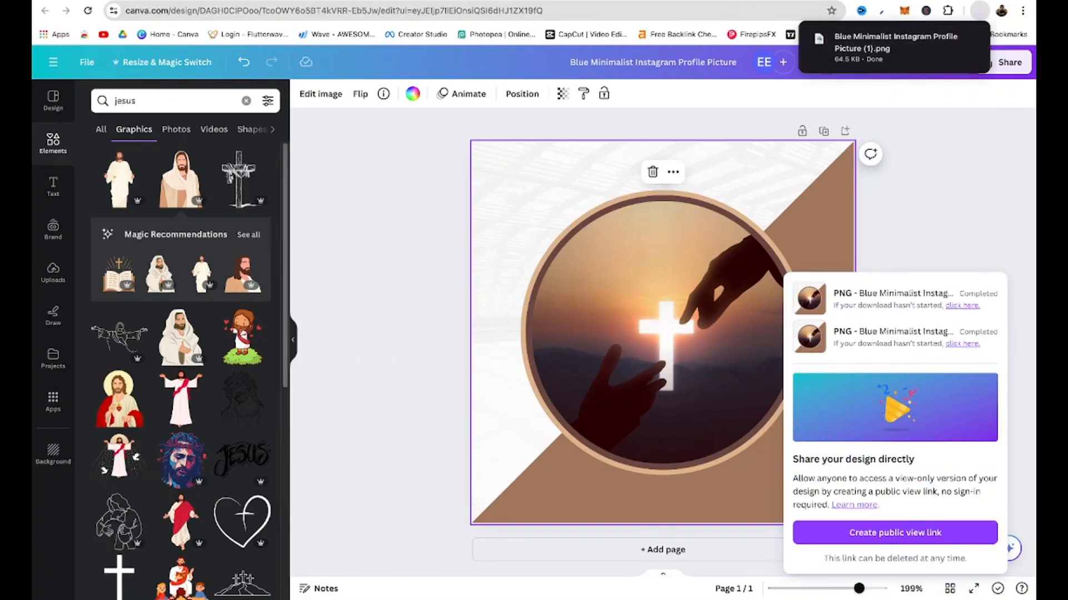
- Close Canva's download panel and return to the Facebook Page setup checklist
{"action": "key", "text": "ctrl+Tab"}
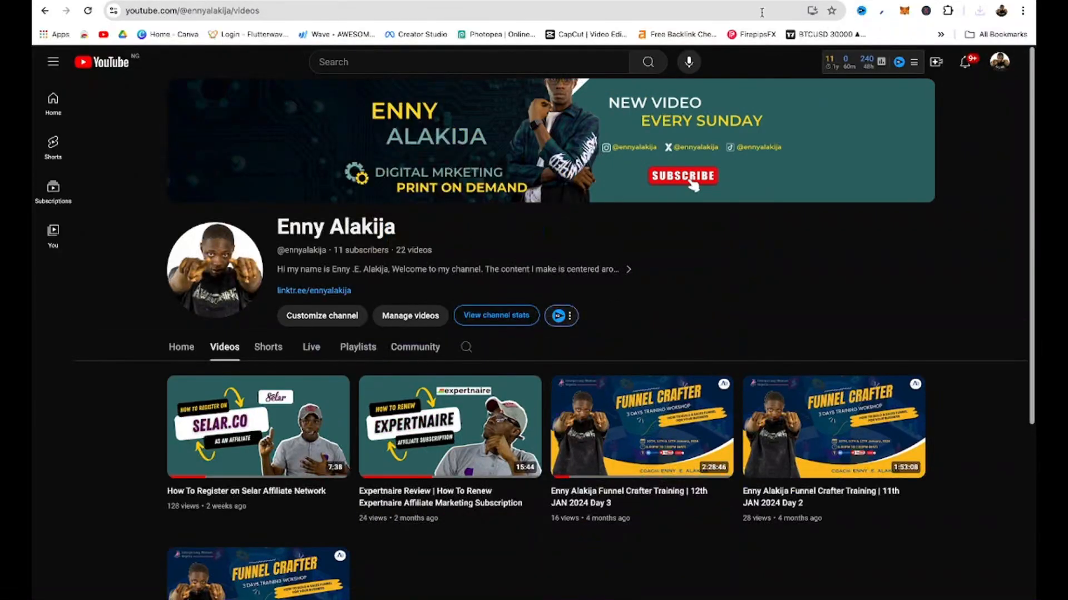
{"action": "scroll", "coordinate": [504, 234], "scroll_direction": "down", "scroll_amount": 4}
{"action": "scroll", "coordinate": [605, 353], "scroll_direction": "up", "scroll_amount": 4}
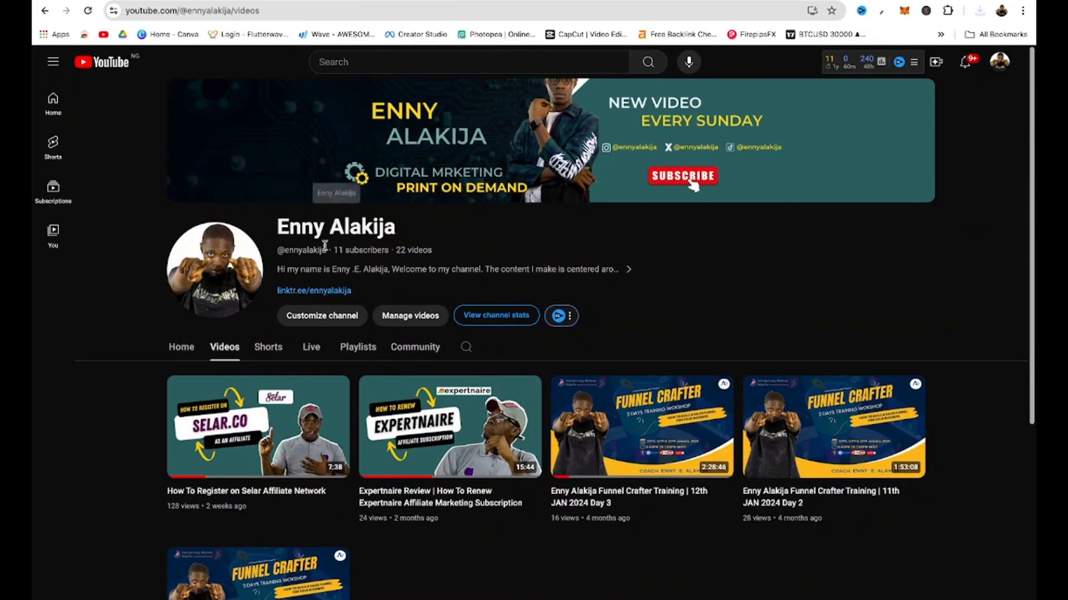
{"action": "scroll", "coordinate": [805, 219], "scroll_direction": "down", "scroll_amount": 3}
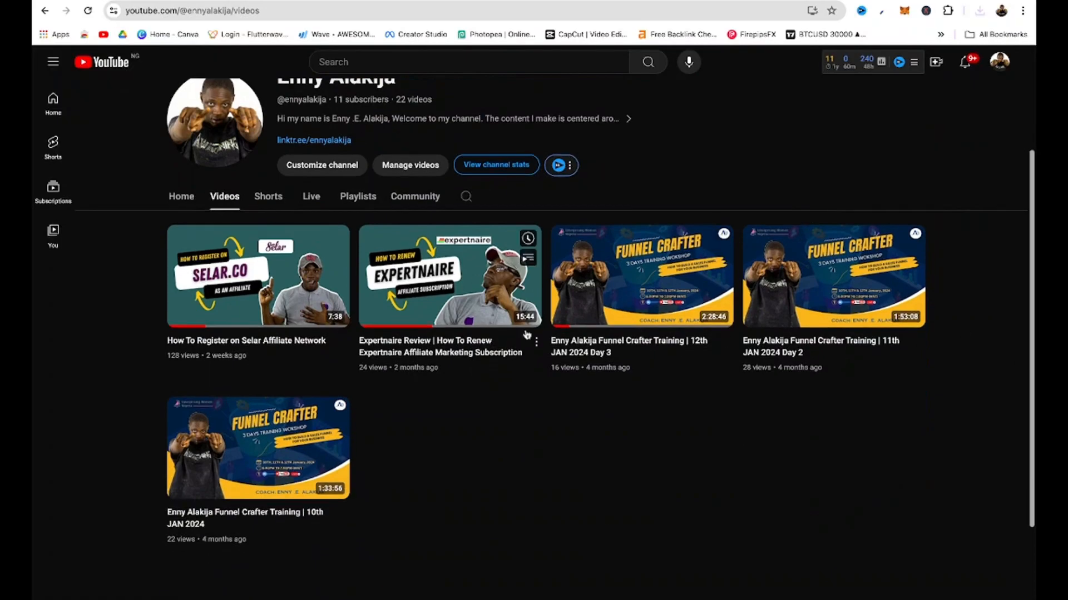
{"action": "scroll", "coordinate": [758, 292], "scroll_direction": "up", "scroll_amount": 3}
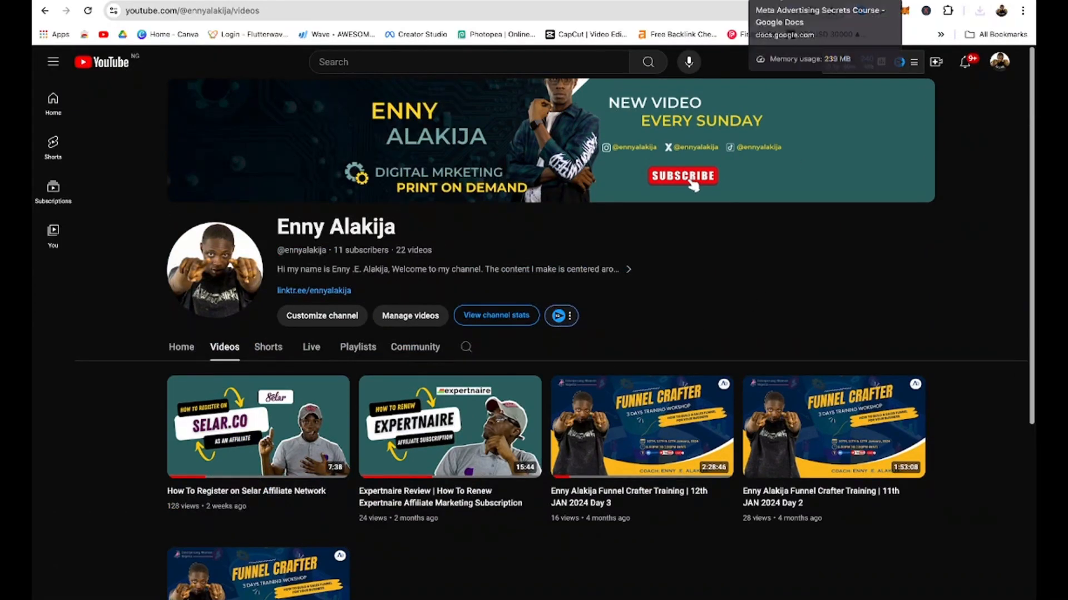
{"action": "left_click", "coordinate": [780, 1]}
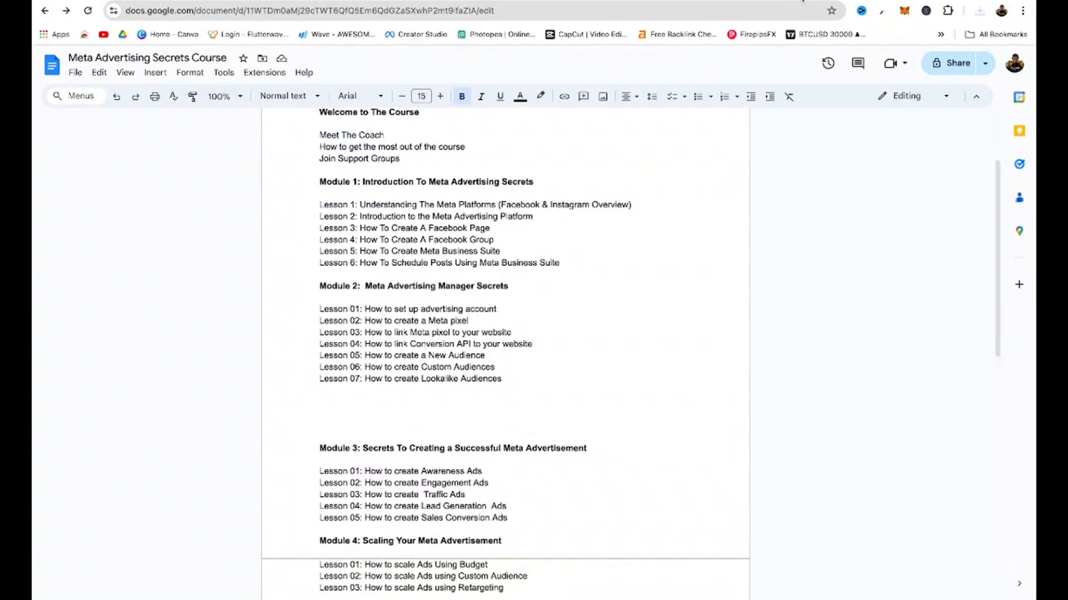
{"action": "left_click", "coordinate": [647, 1]}
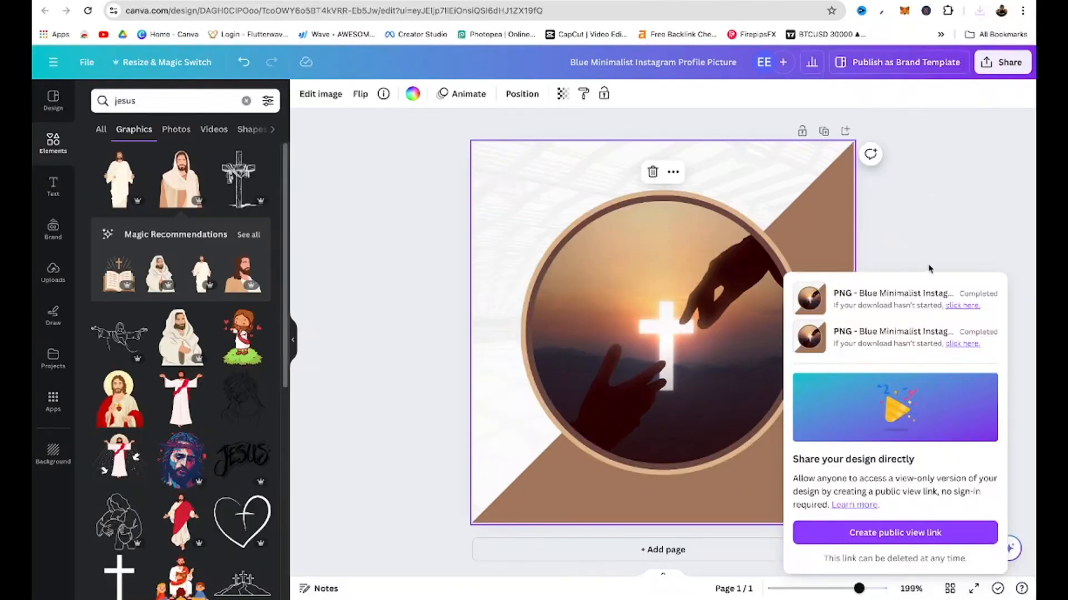
{"action": "left_click", "coordinate": [982, 267]}
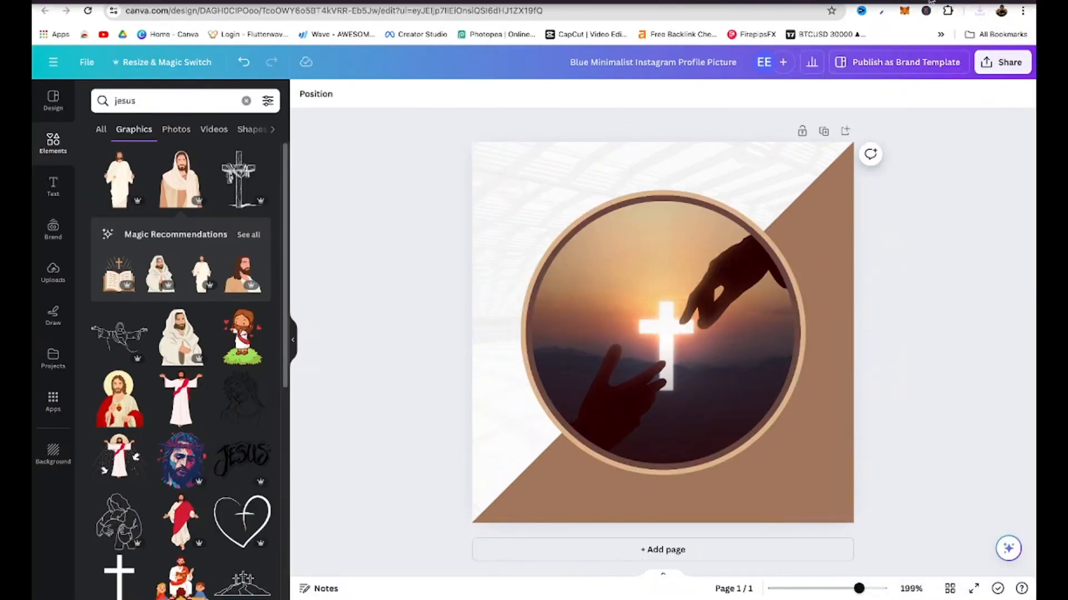
{"action": "left_click", "coordinate": [882, 2]}
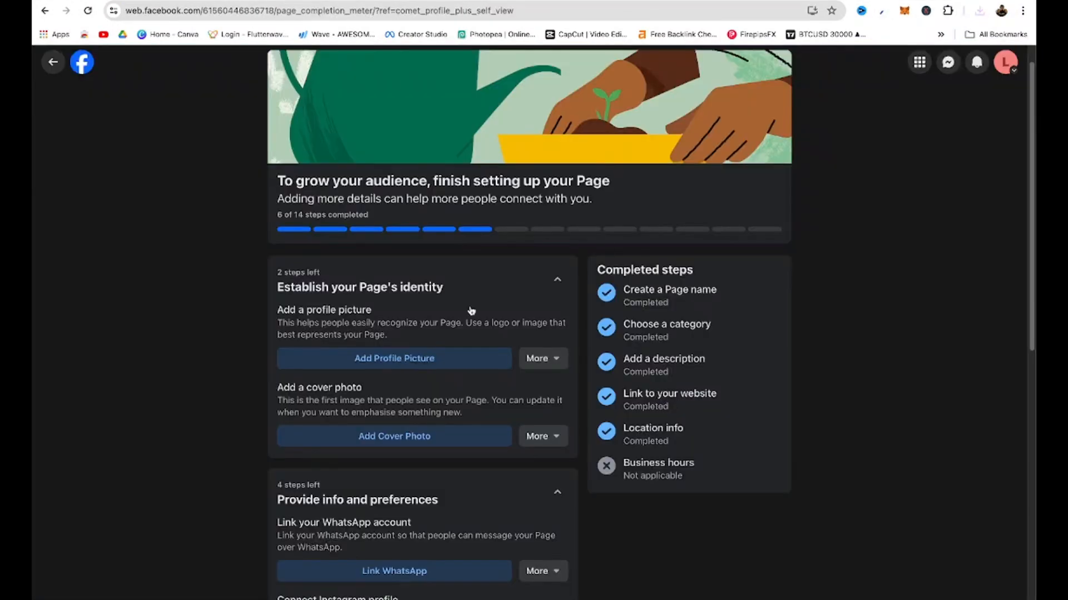
- Start adding a Page profile picture and locate the downloaded Canva PNG in Finder
{"action": "left_click", "coordinate": [398, 362]}
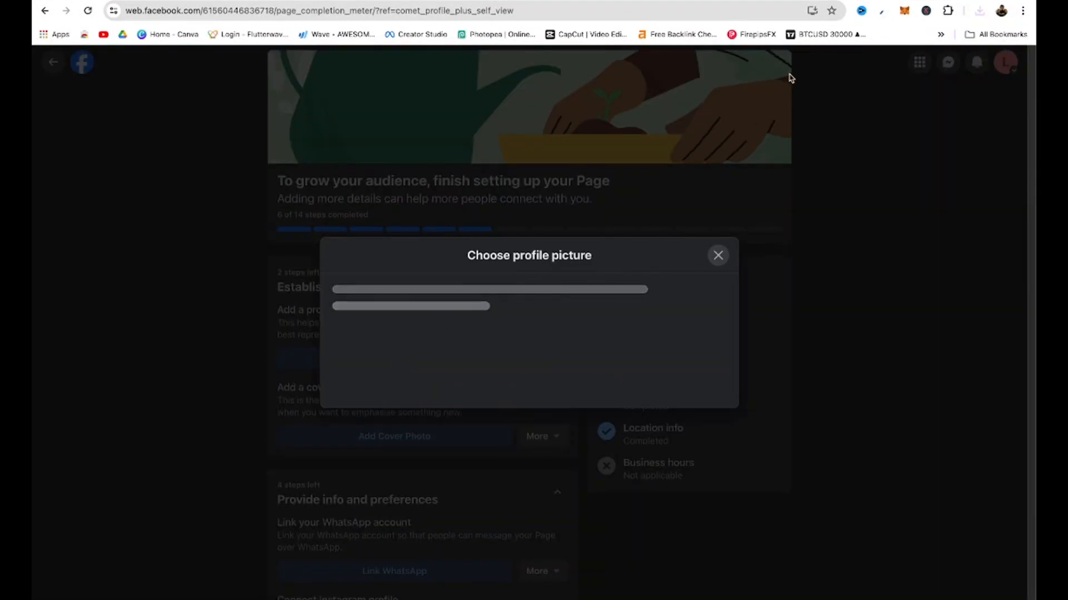
{"action": "left_click", "coordinate": [978, 11]}
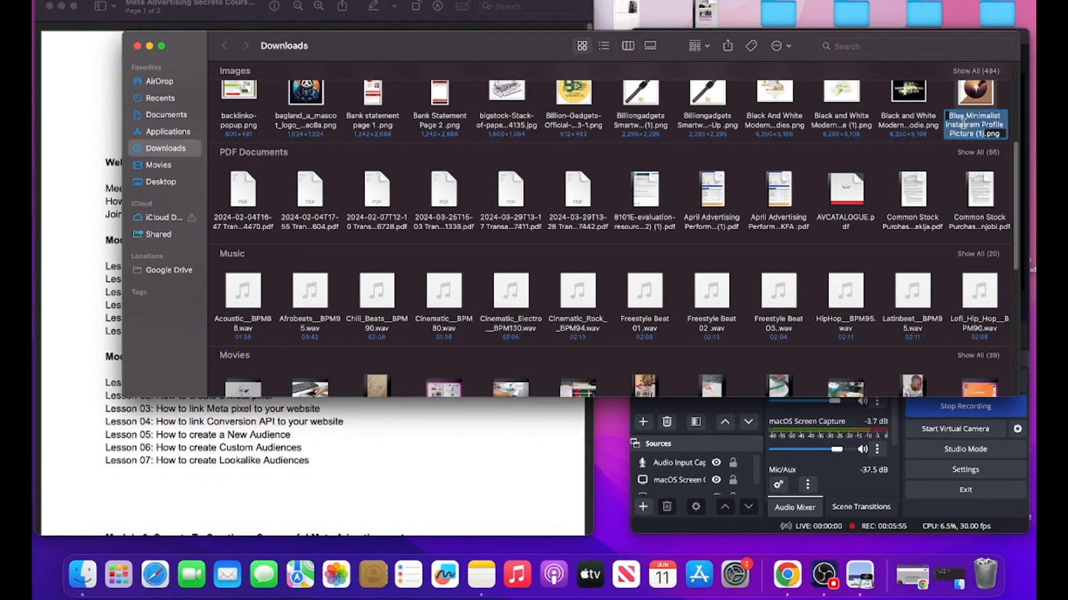
- Rename the downloaded PNG to 'Light Of Christian' in Finder
{"action": "key", "text": "BackSpace"}
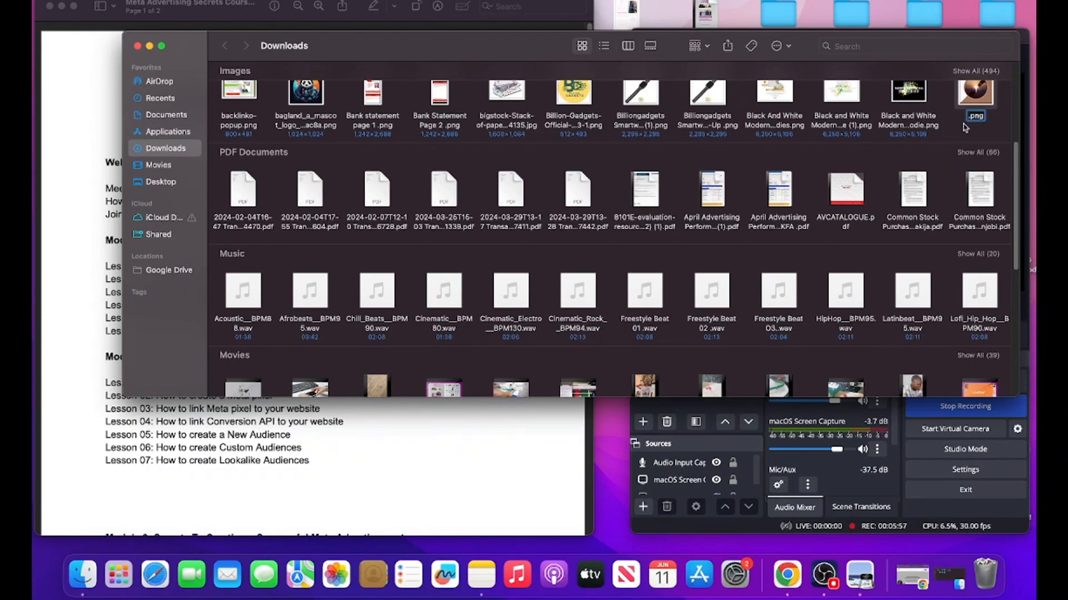
{"action": "scroll", "coordinate": [965, 127], "scroll_direction": "up", "scroll_amount": 2}
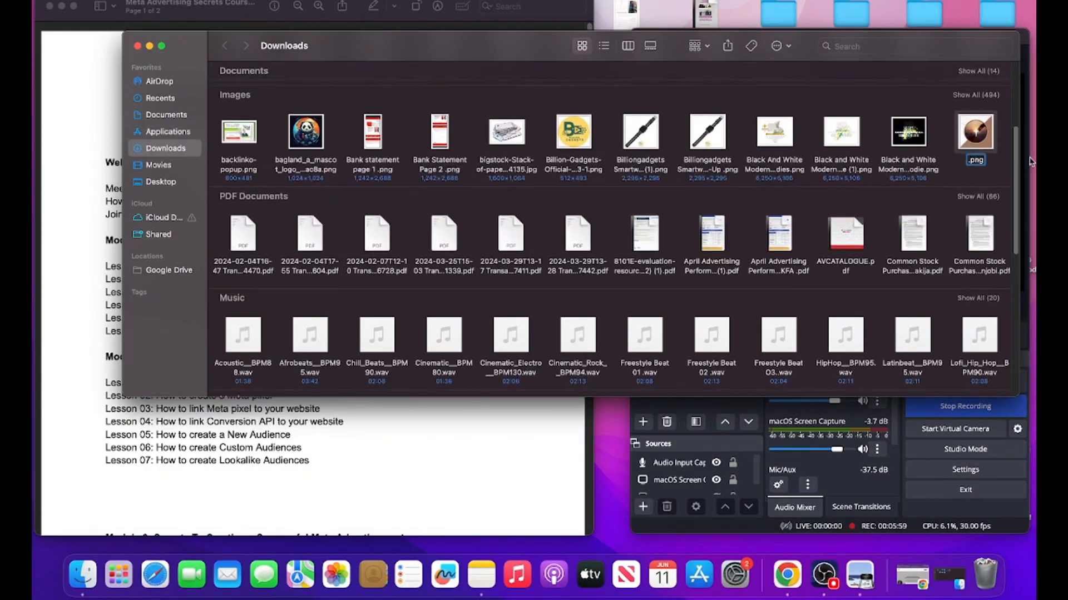
{"action": "type", "text": "Light Of Christian"}
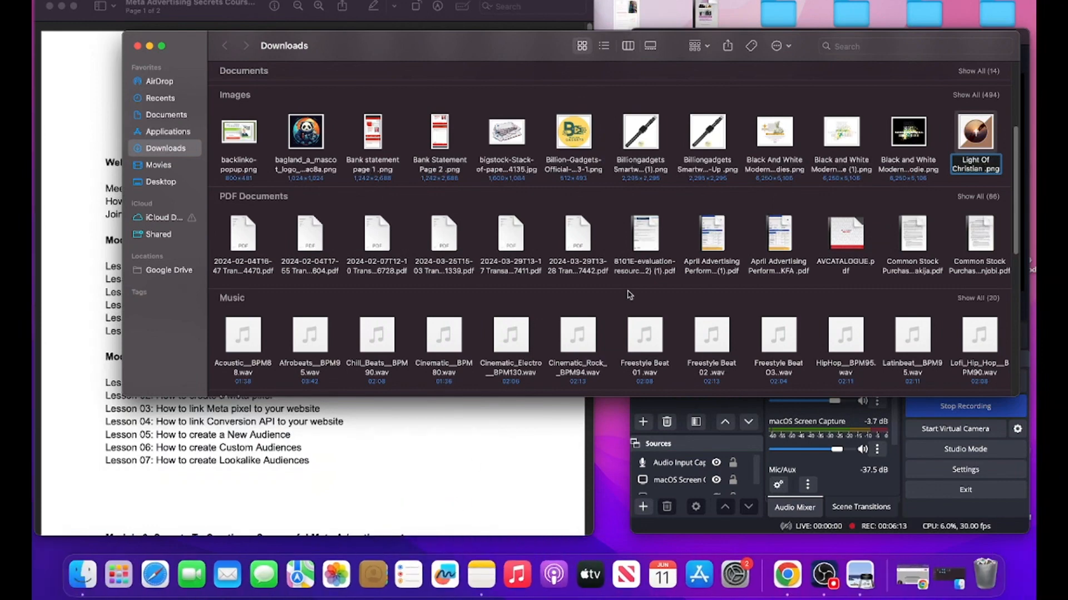
{"action": "left_click", "coordinate": [948, 143]}
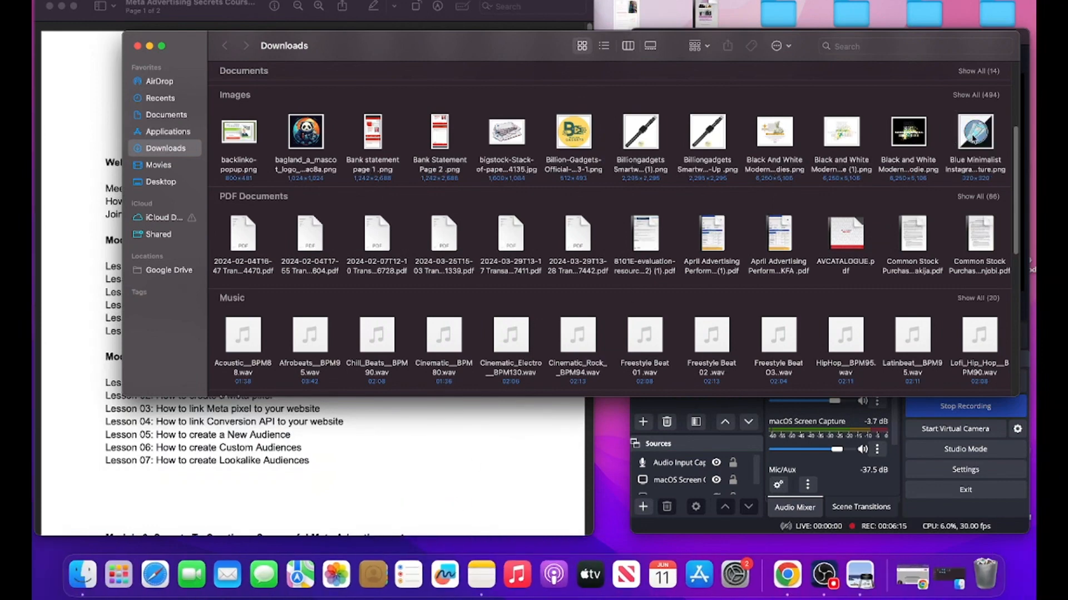
{"action": "scroll", "coordinate": [748, 206], "scroll_direction": "down", "scroll_amount": 1}
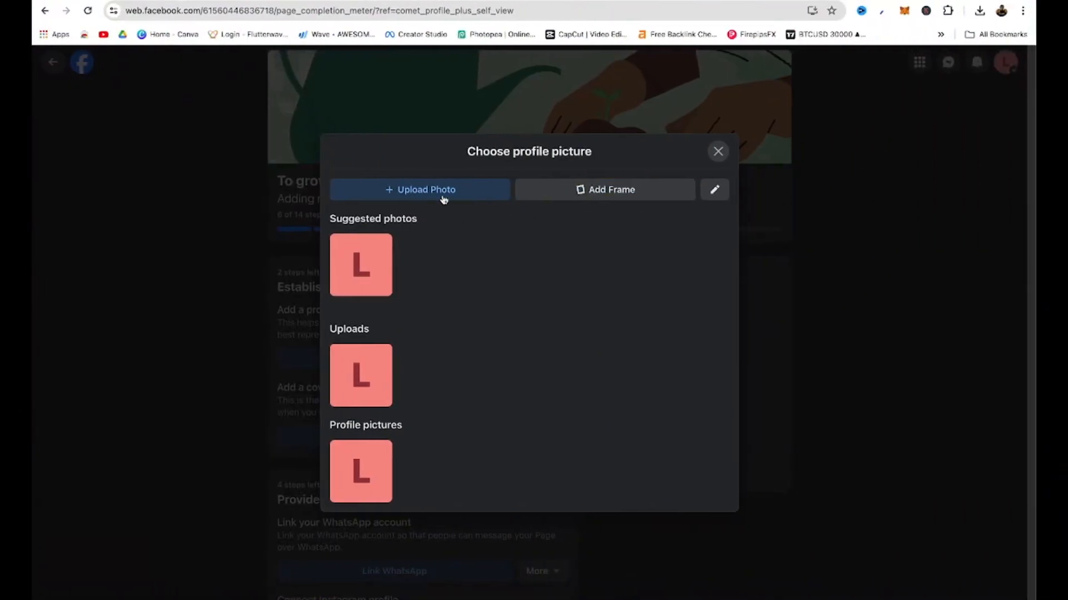
- Browse the Downloads folder's images in the photo upload window
{"action": "left_click", "coordinate": [446, 191]}
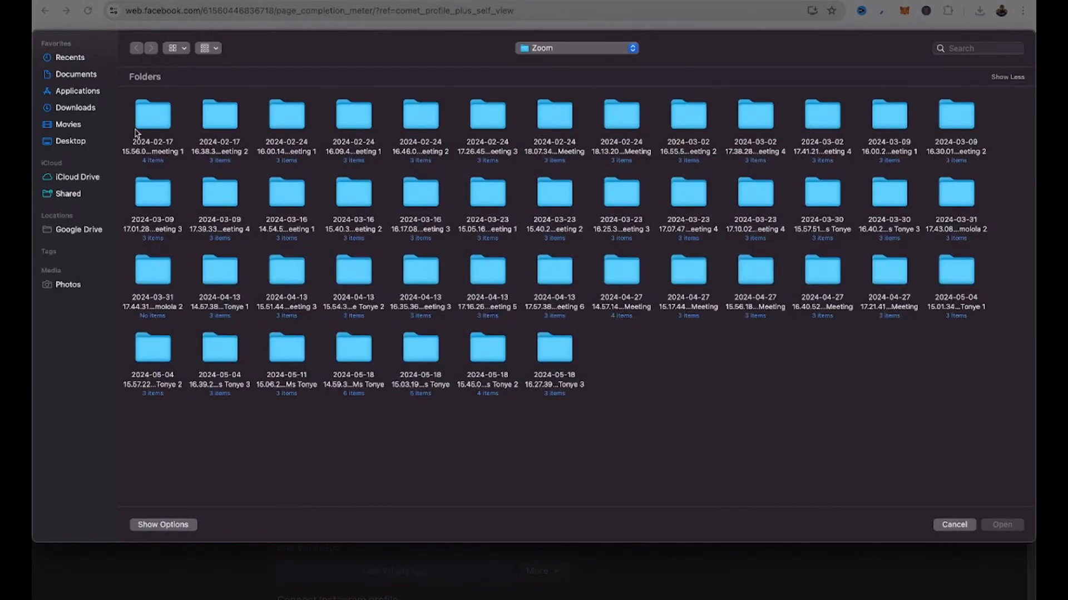
{"action": "left_click", "coordinate": [68, 125]}
{"action": "left_click", "coordinate": [86, 106]}
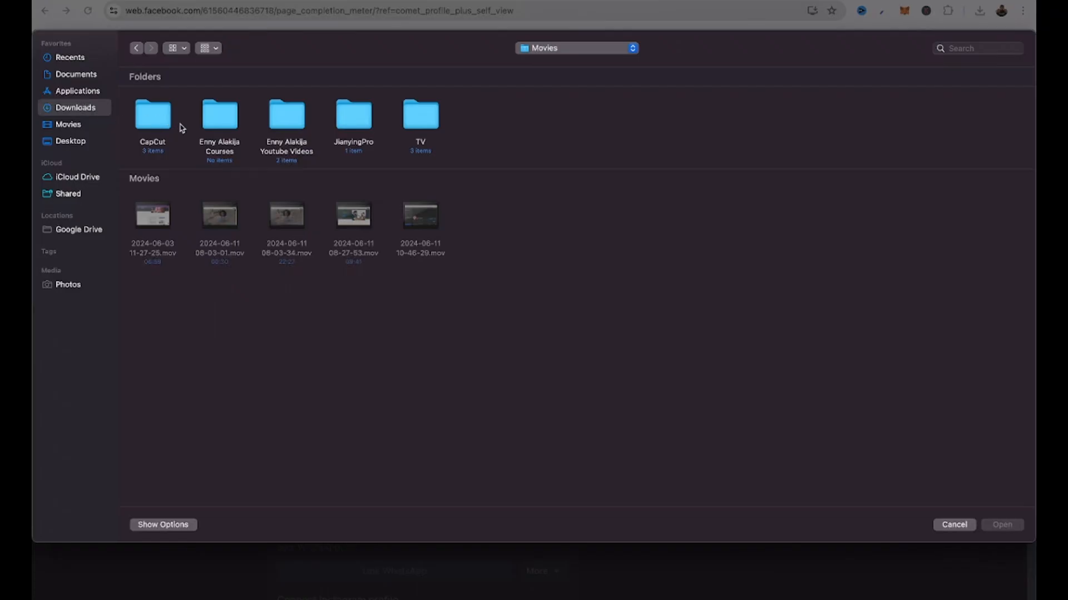
{"action": "scroll", "coordinate": [183, 211], "scroll_direction": "down", "scroll_amount": 5}
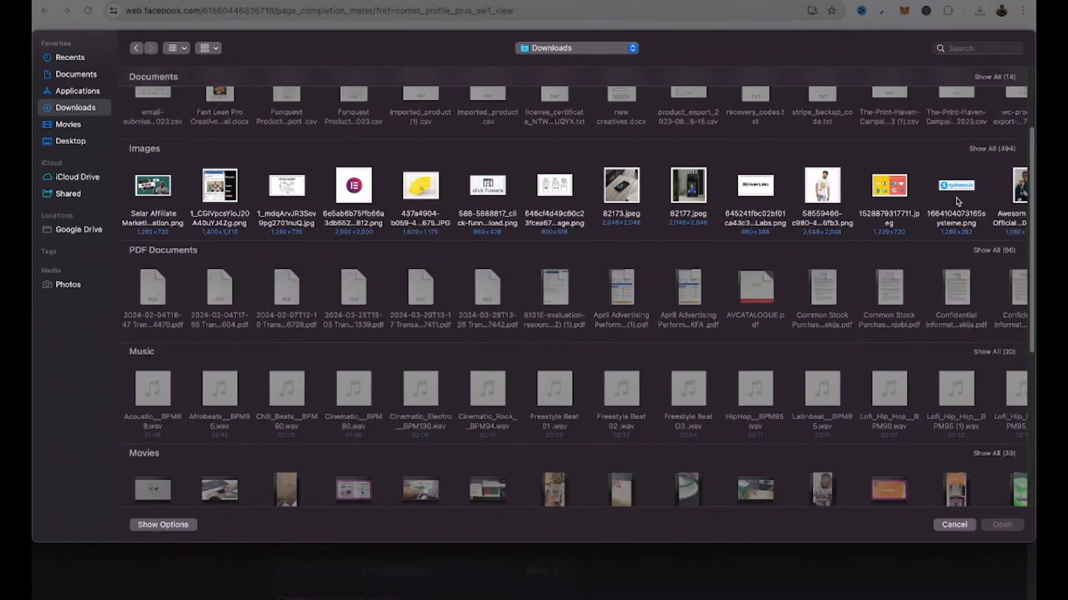
{"action": "left_click", "coordinate": [983, 149]}
{"action": "scroll", "coordinate": [455, 356], "scroll_direction": "down", "scroll_amount": 3}
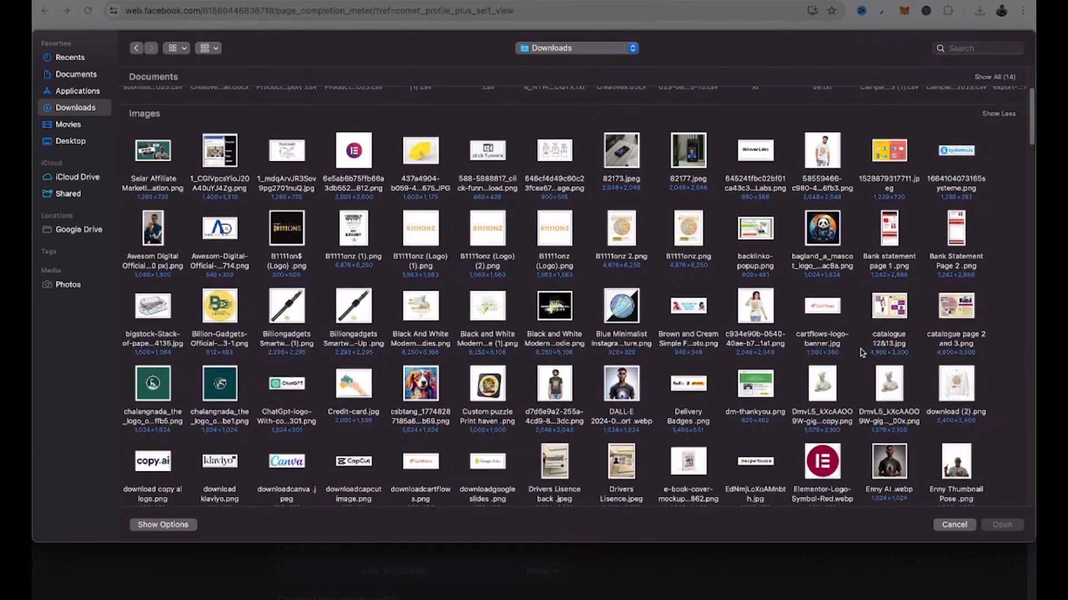
{"action": "scroll", "coordinate": [454, 357], "scroll_direction": "down", "scroll_amount": 10}
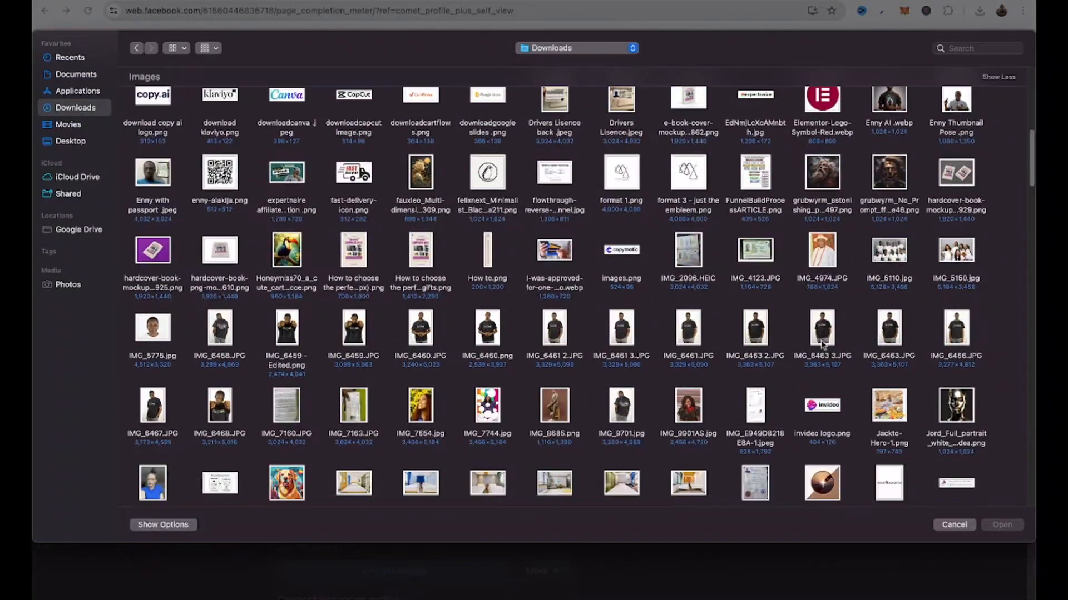
{"action": "scroll", "coordinate": [350, 381], "scroll_direction": "down", "scroll_amount": 8}
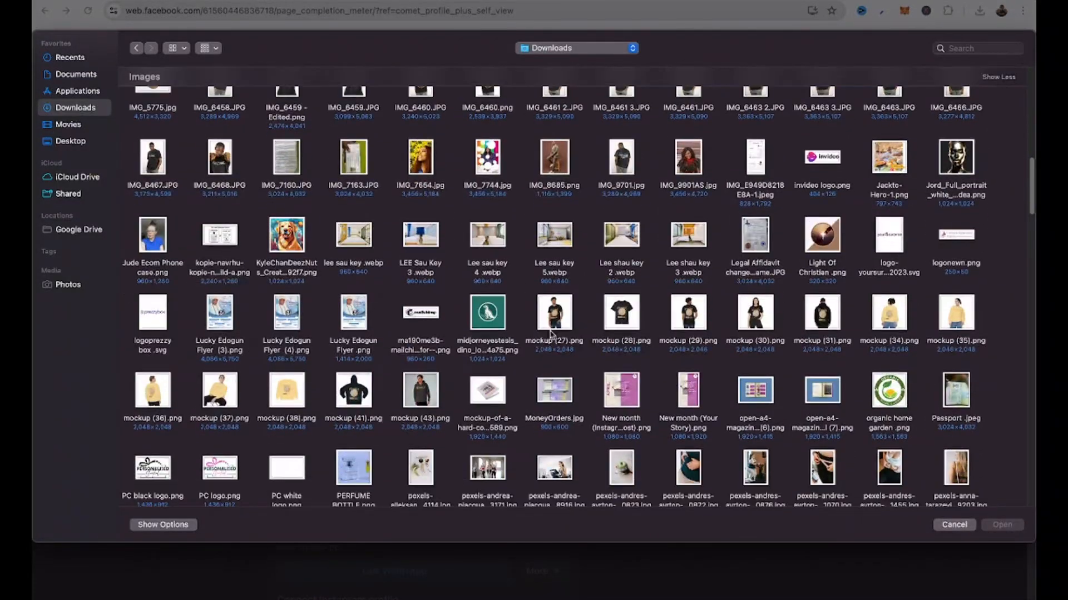
{"action": "scroll", "coordinate": [865, 331], "scroll_direction": "down", "scroll_amount": 10}
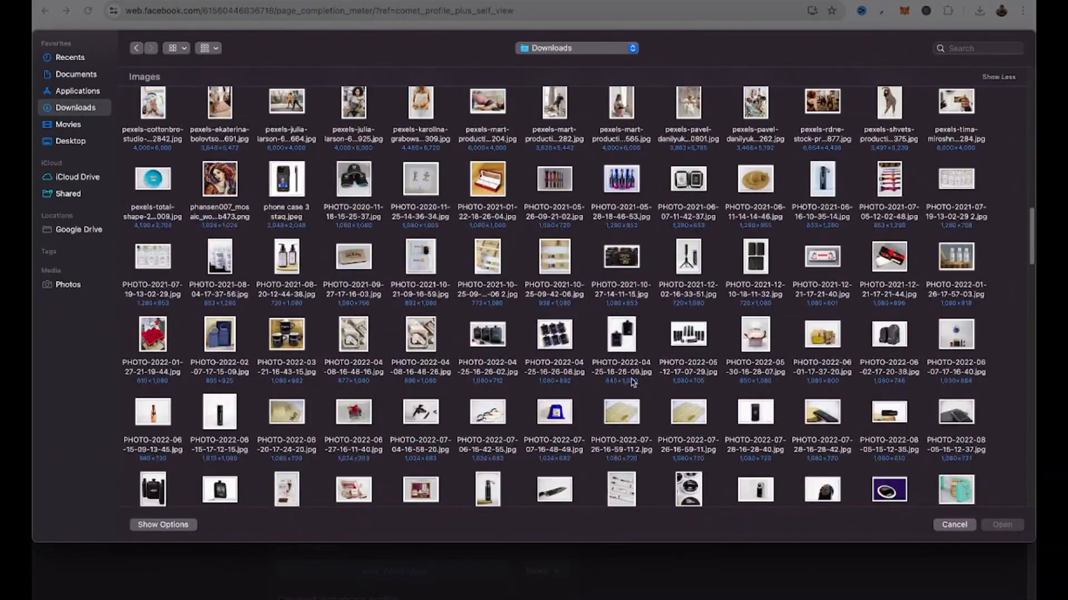
{"action": "scroll", "coordinate": [859, 403], "scroll_direction": "down", "scroll_amount": 20}
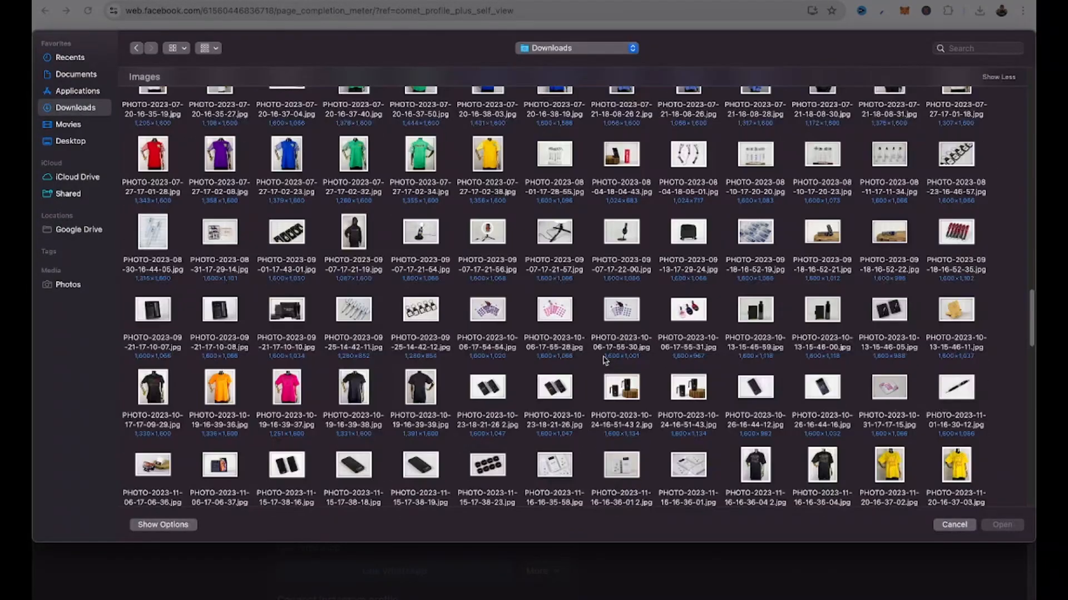
{"action": "scroll", "coordinate": [604, 360], "scroll_direction": "down", "scroll_amount": 20}
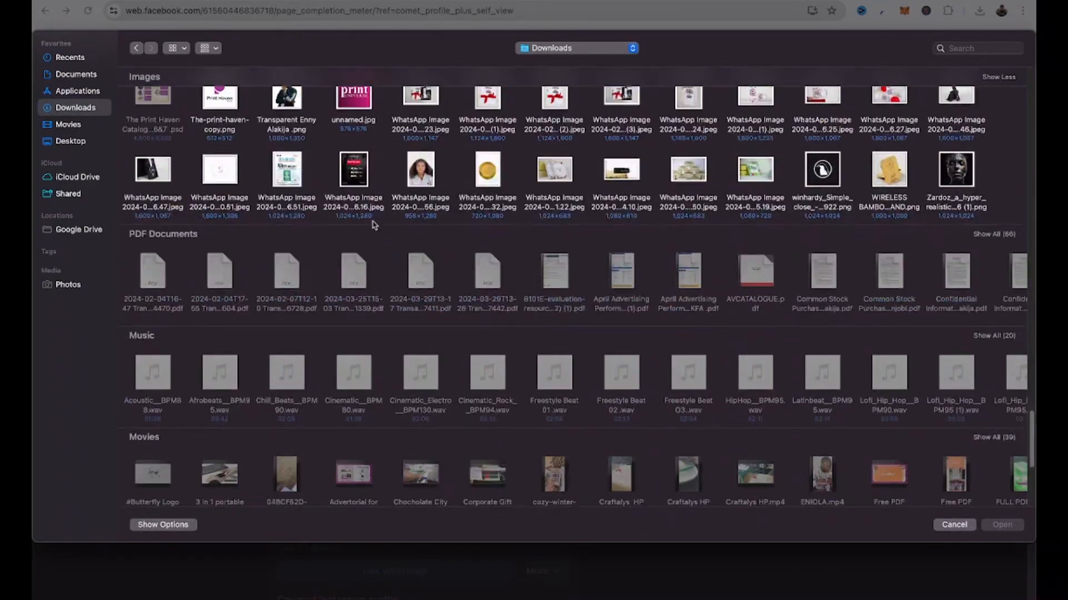
{"action": "scroll", "coordinate": [625, 201], "scroll_direction": "up", "scroll_amount": 3}
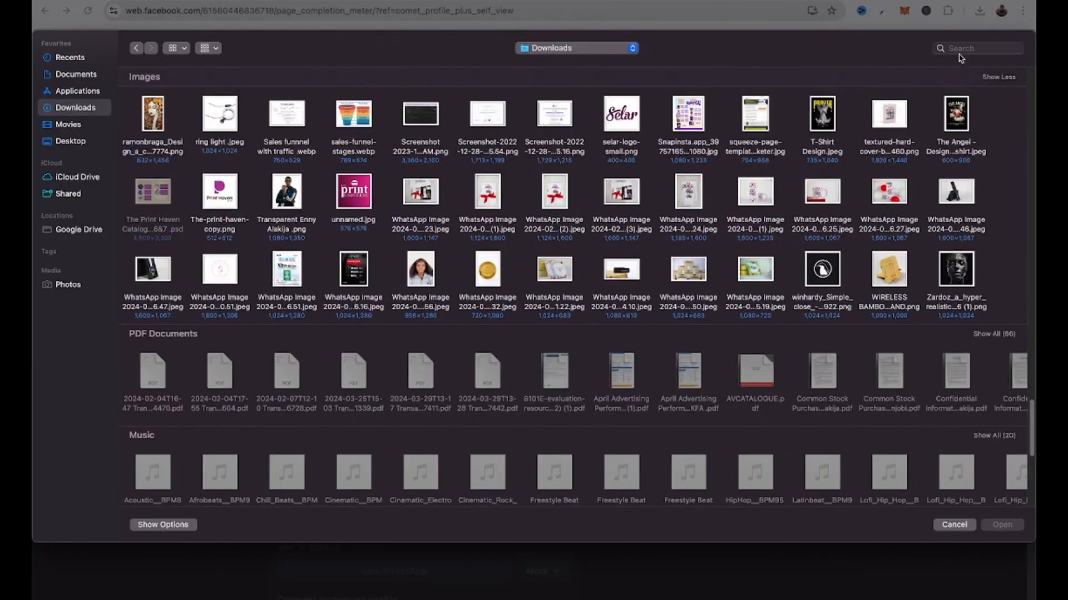
- Search 'LIGHT OF' and upload Light Of Christian .png as the profile picture
{"action": "left_click", "coordinate": [961, 50]}
{"action": "type", "text": "LIGHT"}
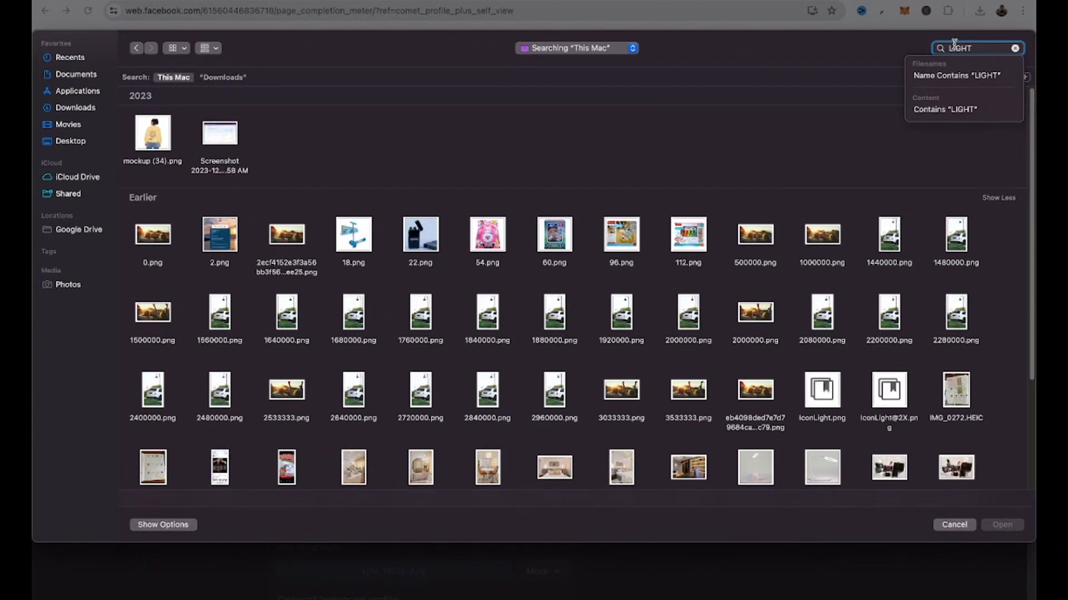
{"action": "type", "text": " OF A"}
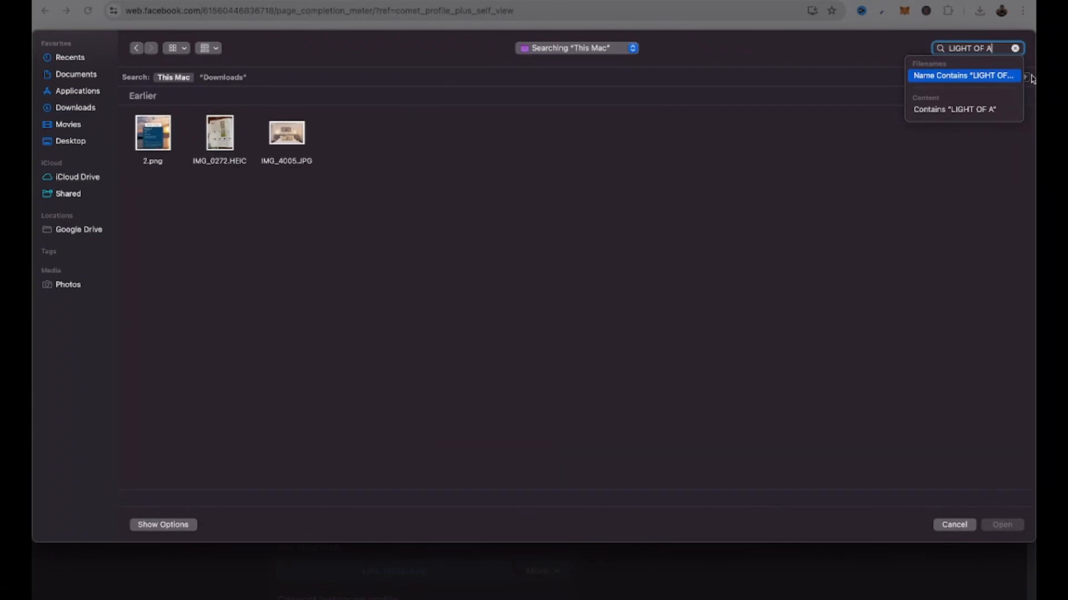
{"action": "key", "text": "BackSpace"}
{"action": "key", "text": "BackSpace"}
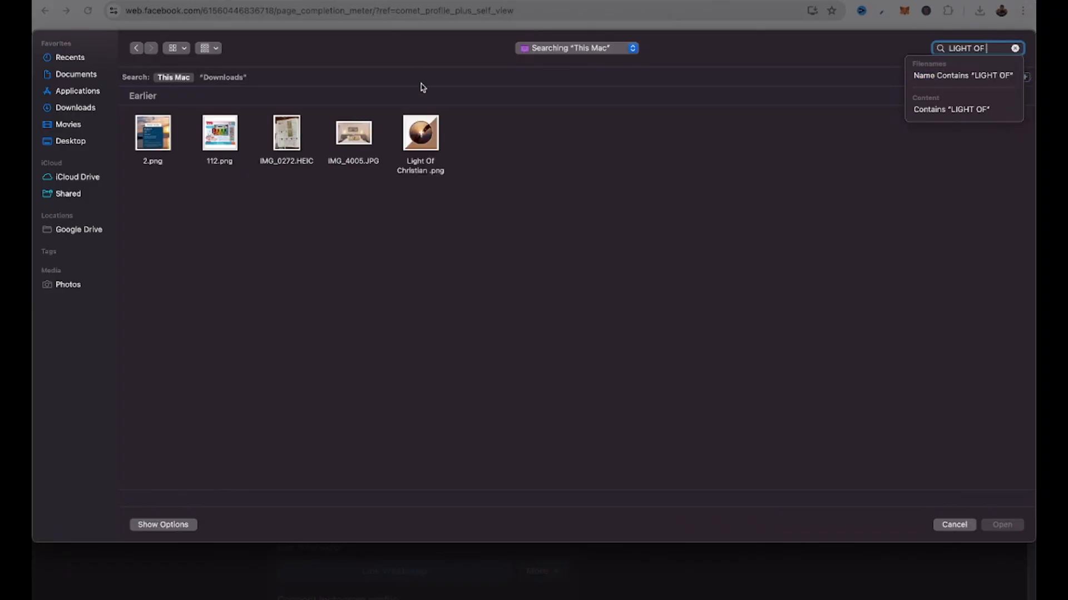
{"action": "left_click", "coordinate": [431, 138]}
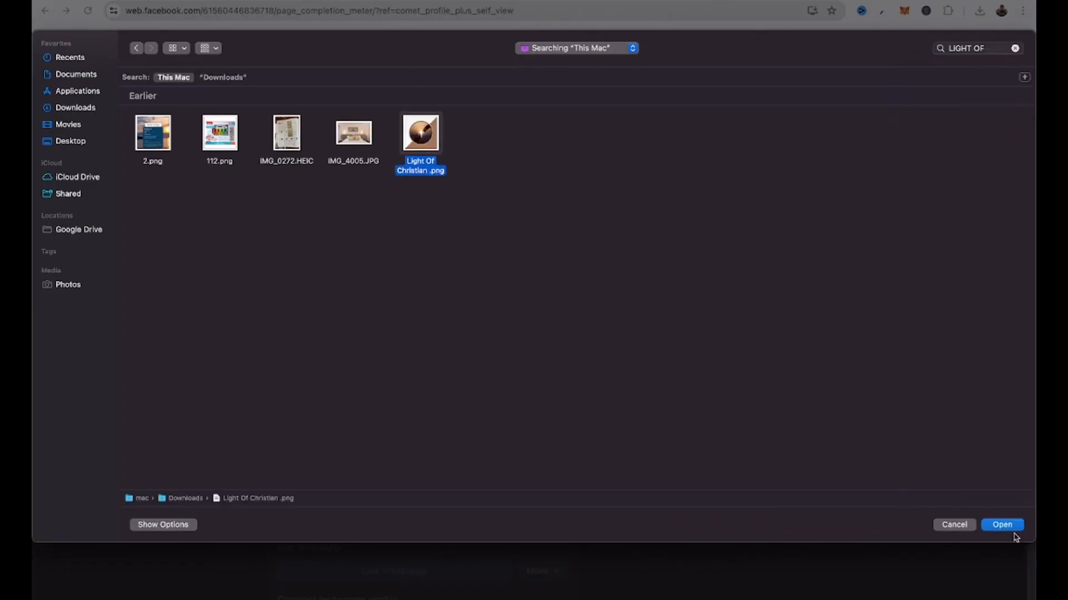
{"action": "left_click", "coordinate": [1002, 525]}
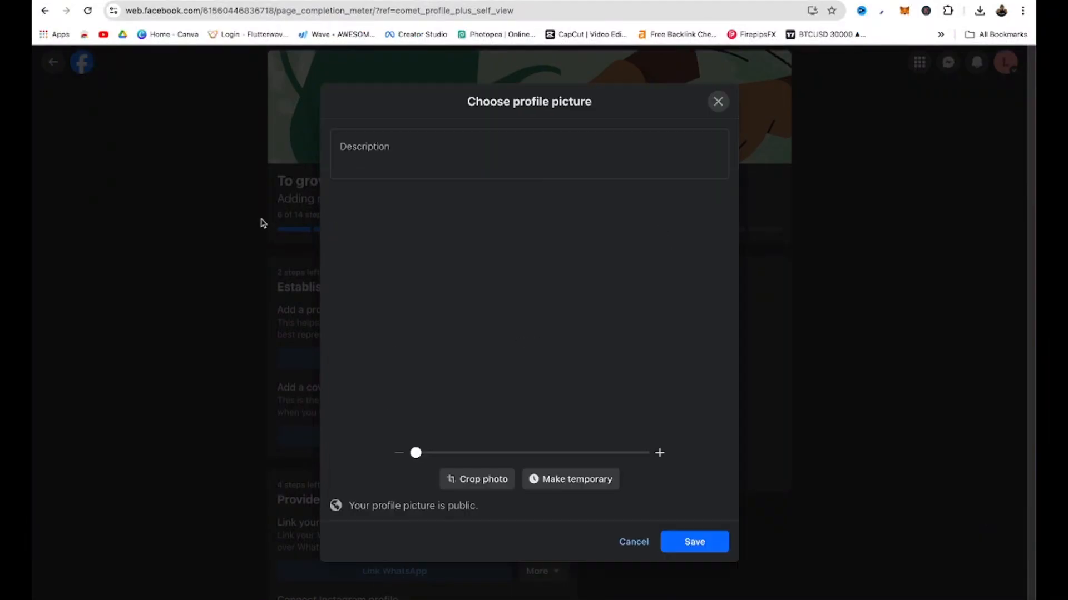
- Zoom the cross-and-hands picture to fill the circular crop and save it
{"action": "left_click", "coordinate": [434, 160]}
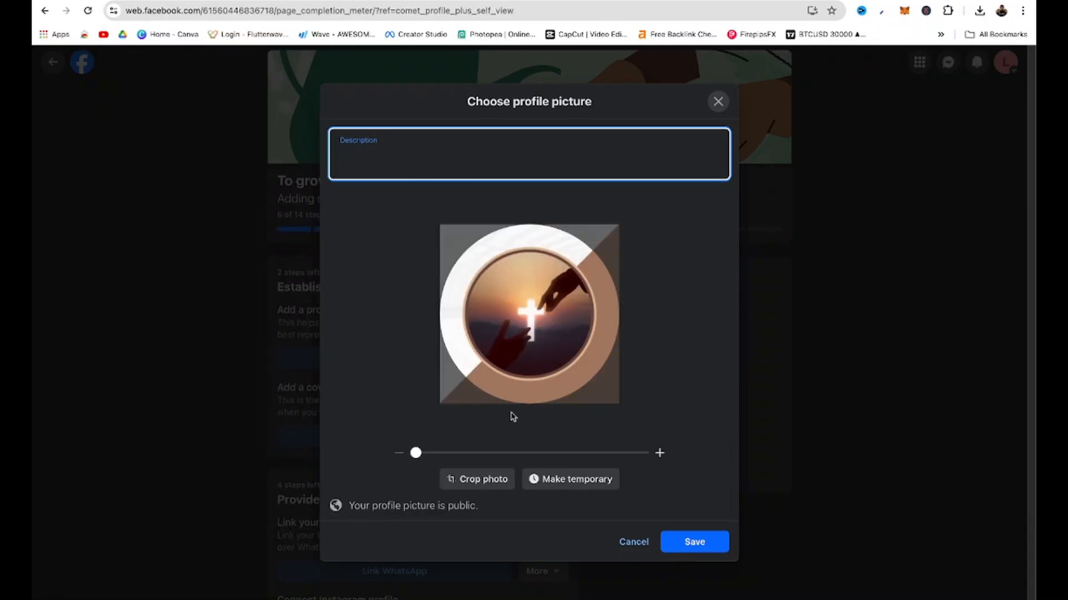
{"action": "left_click_drag", "start_coordinate": [416, 454], "coordinate": [497, 471]}
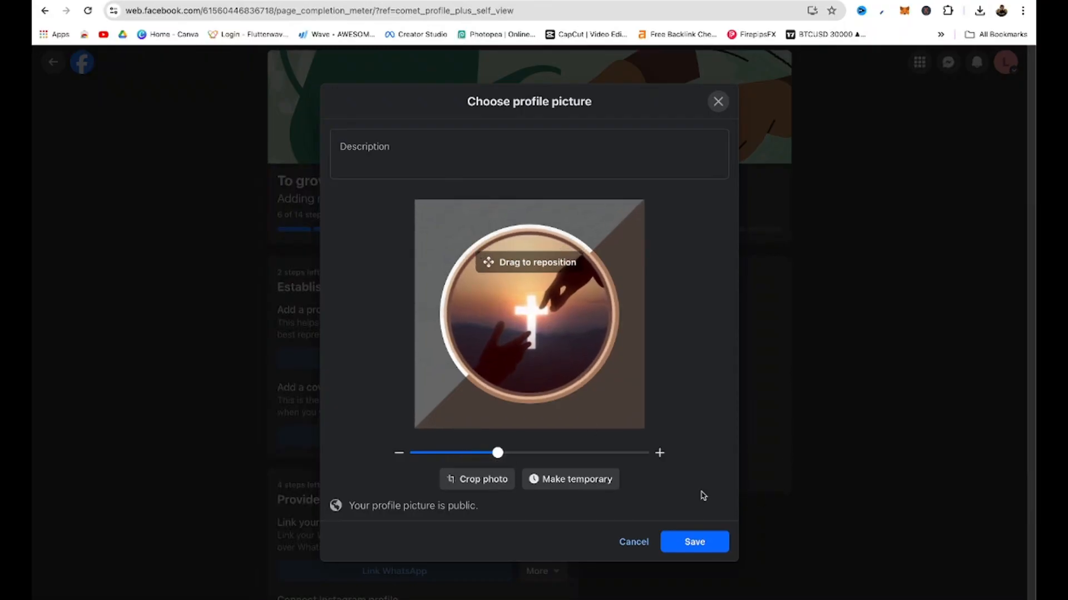
{"action": "left_click", "coordinate": [722, 544]}
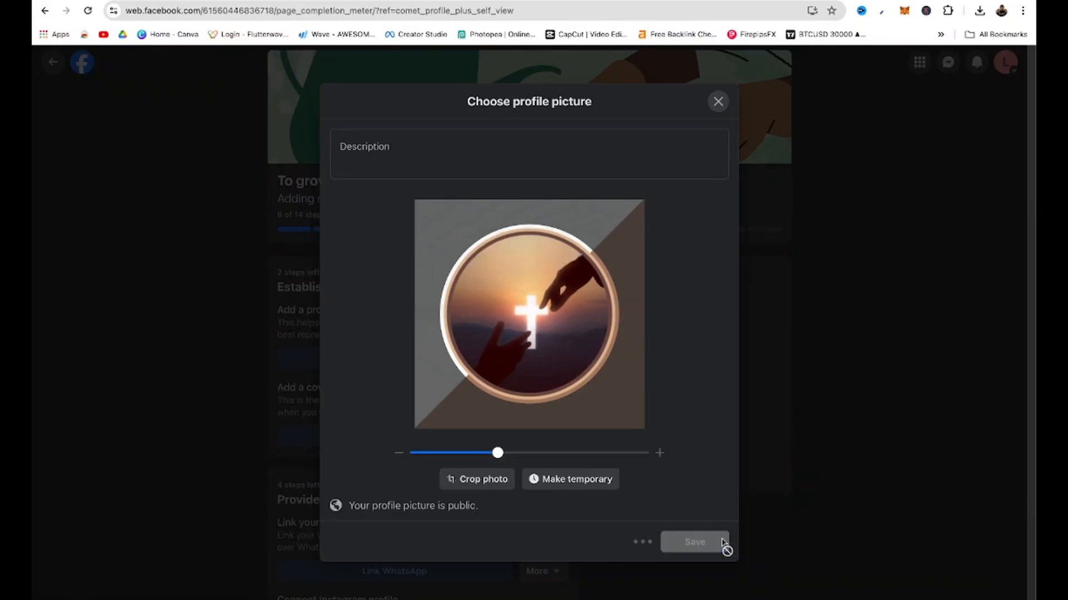
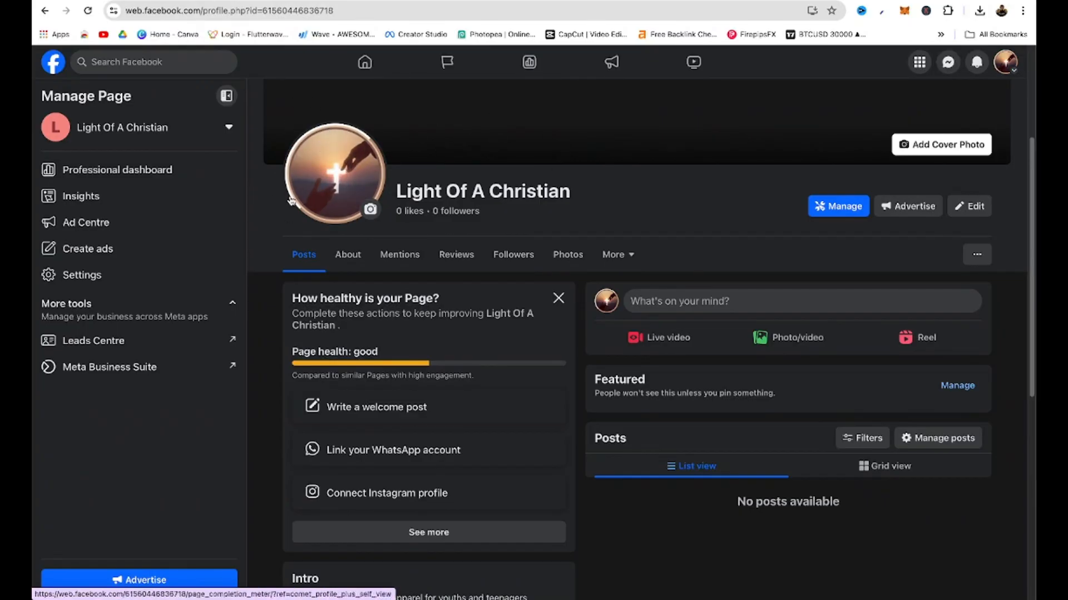
- Scroll to the top of the Light Of A Christian page and reload it to show the new profile picture
{"action": "scroll", "coordinate": [778, 167], "scroll_direction": "up", "scroll_amount": 3}
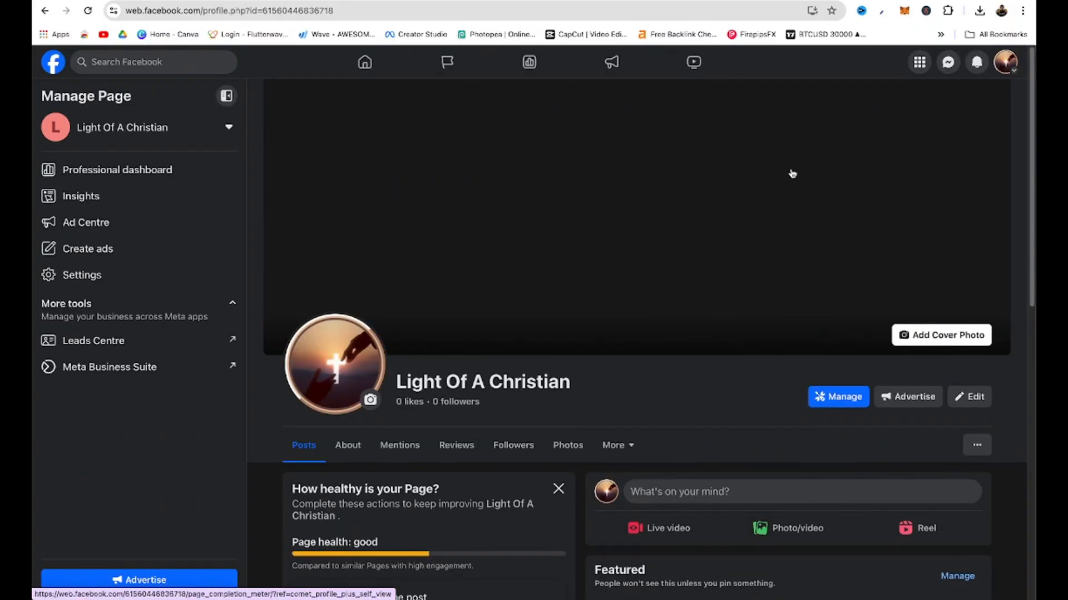
{"action": "left_click", "coordinate": [87, 11]}
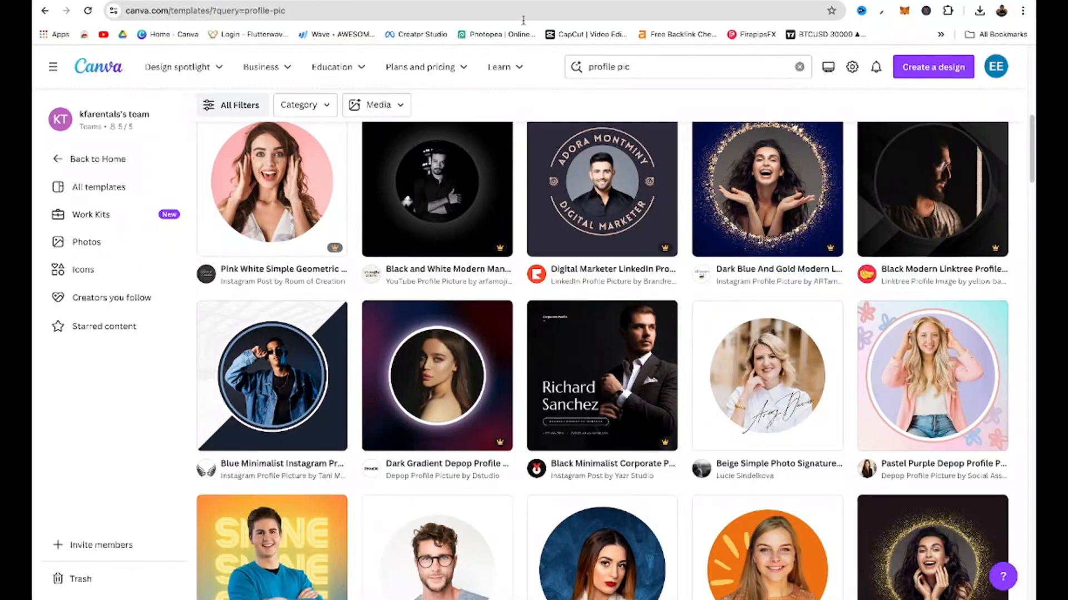
- Replace the profile pic search with 'Facebook cover page' and browse the cover templates
{"action": "scroll", "coordinate": [479, 187], "scroll_direction": "up", "scroll_amount": 10}
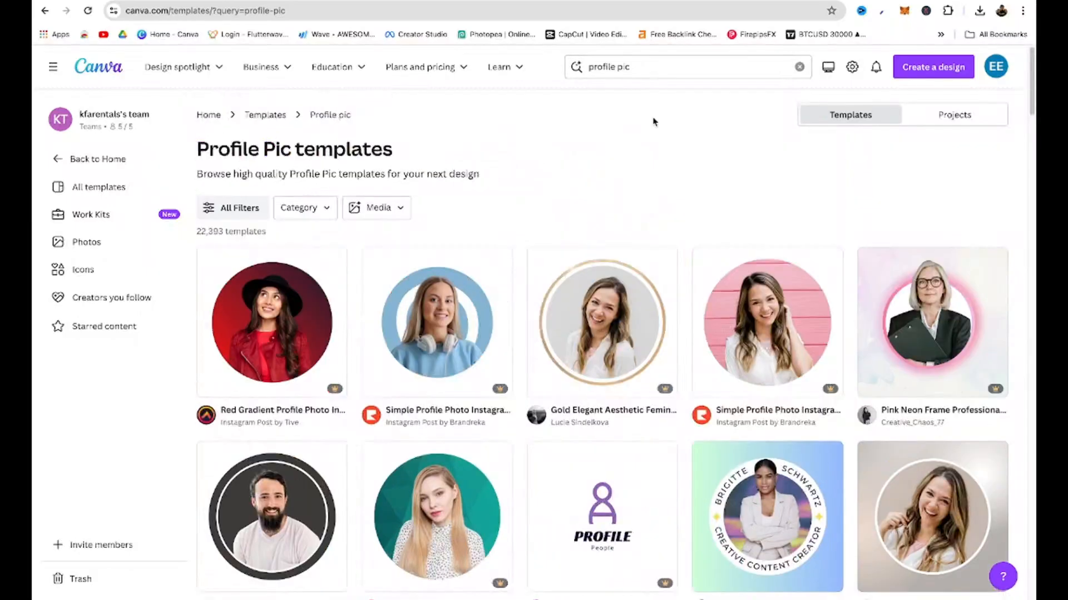
{"action": "left_click", "coordinate": [645, 70]}
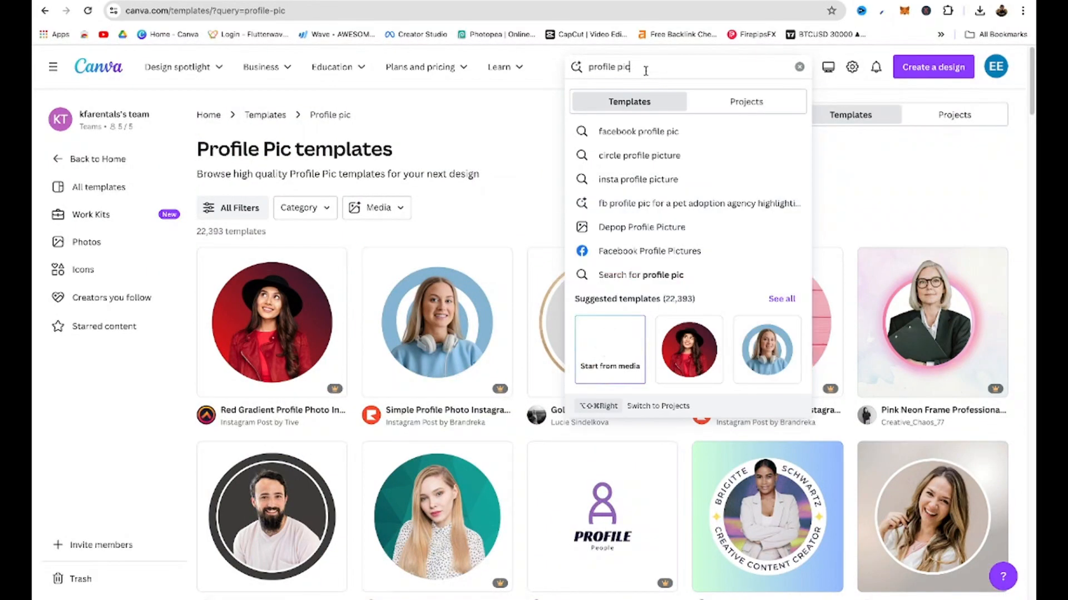
{"action": "key", "text": "super+a"}
{"action": "key", "text": "BackSpace"}
{"action": "type", "text": "Fa"}
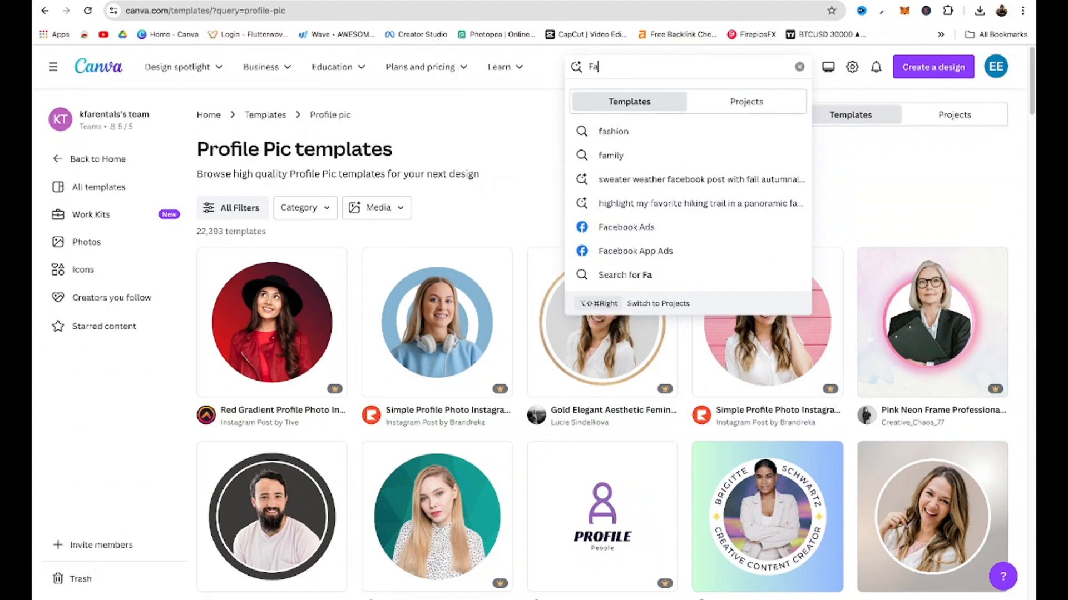
{"action": "type", "text": "cebook"}
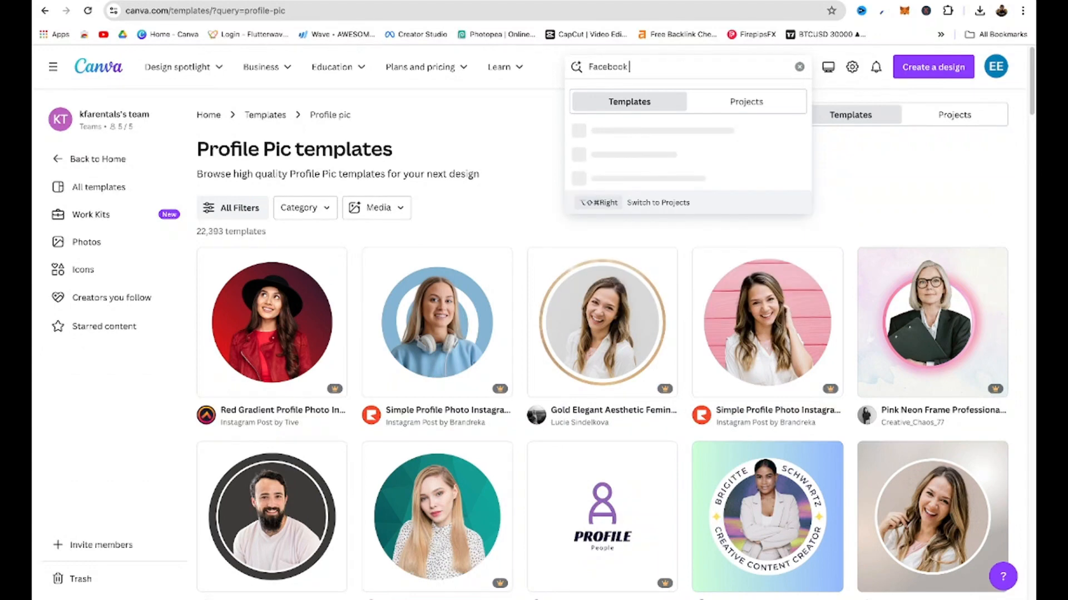
{"action": "type", "text": " cover page"}
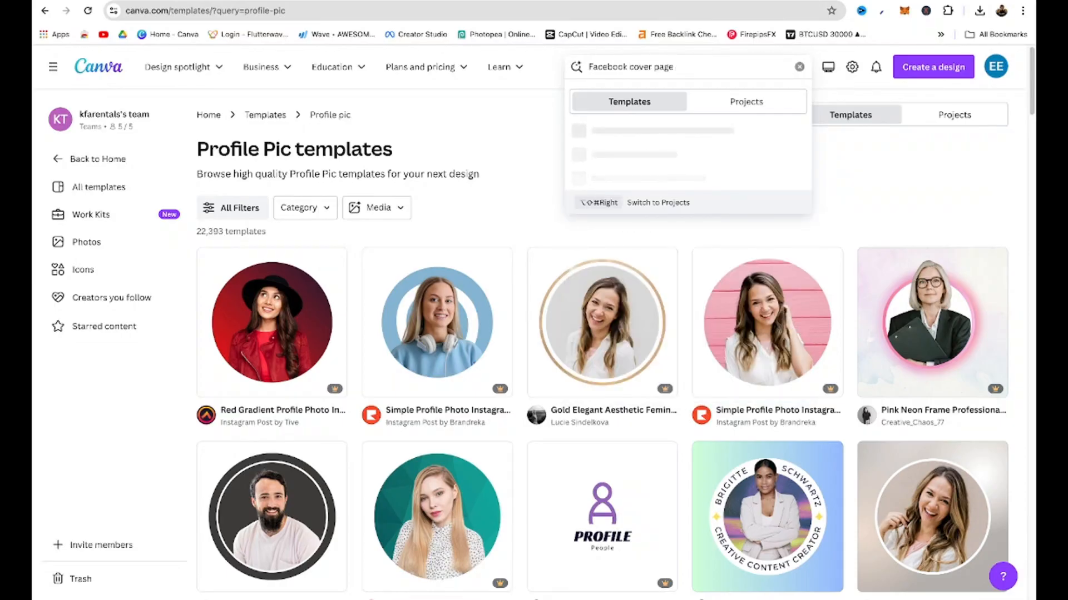
{"action": "key", "text": "Return"}
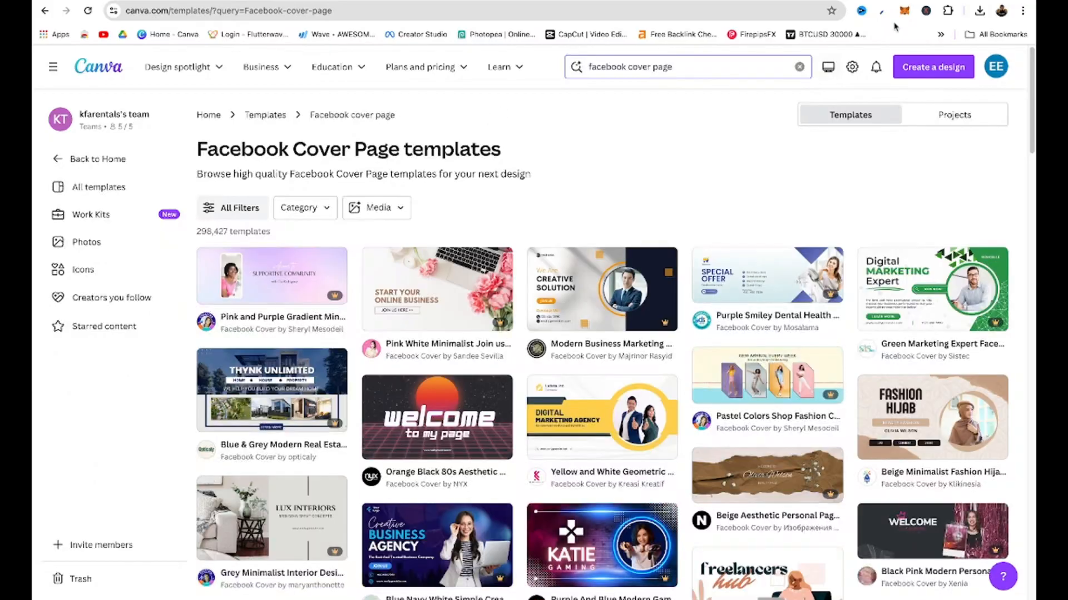
{"action": "scroll", "coordinate": [318, 187], "scroll_direction": "down", "scroll_amount": 1}
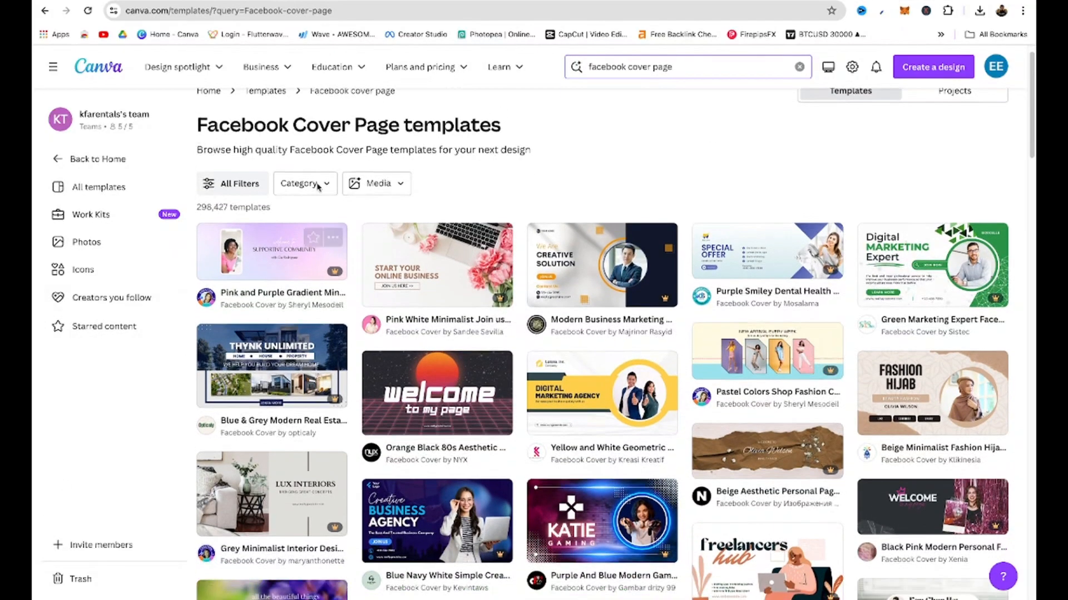
{"action": "scroll", "coordinate": [752, 329], "scroll_direction": "down", "scroll_amount": 3}
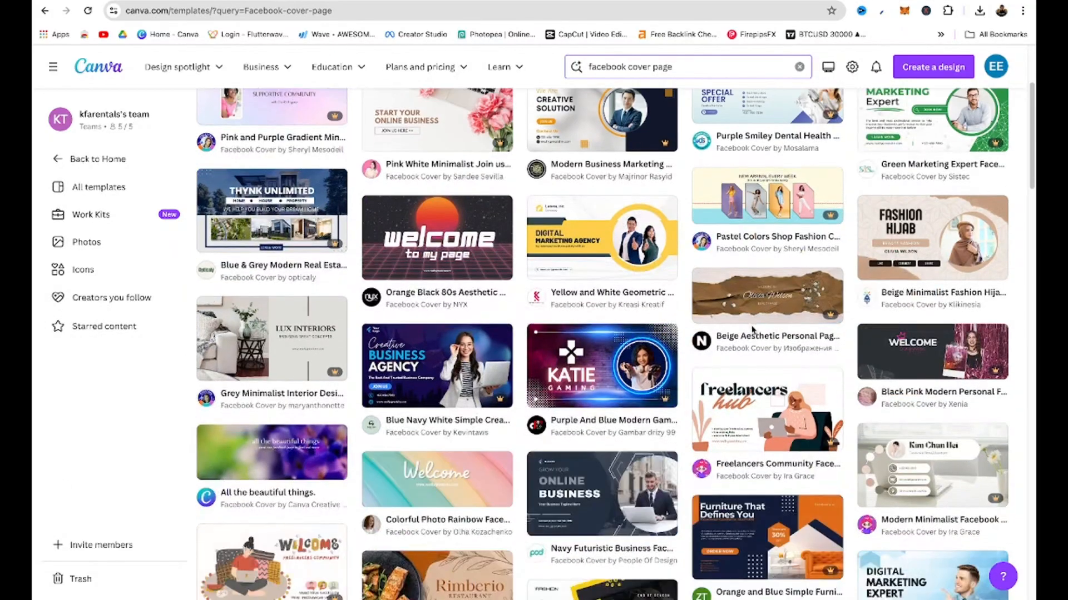
{"action": "scroll", "coordinate": [752, 329], "scroll_direction": "down", "scroll_amount": 8}
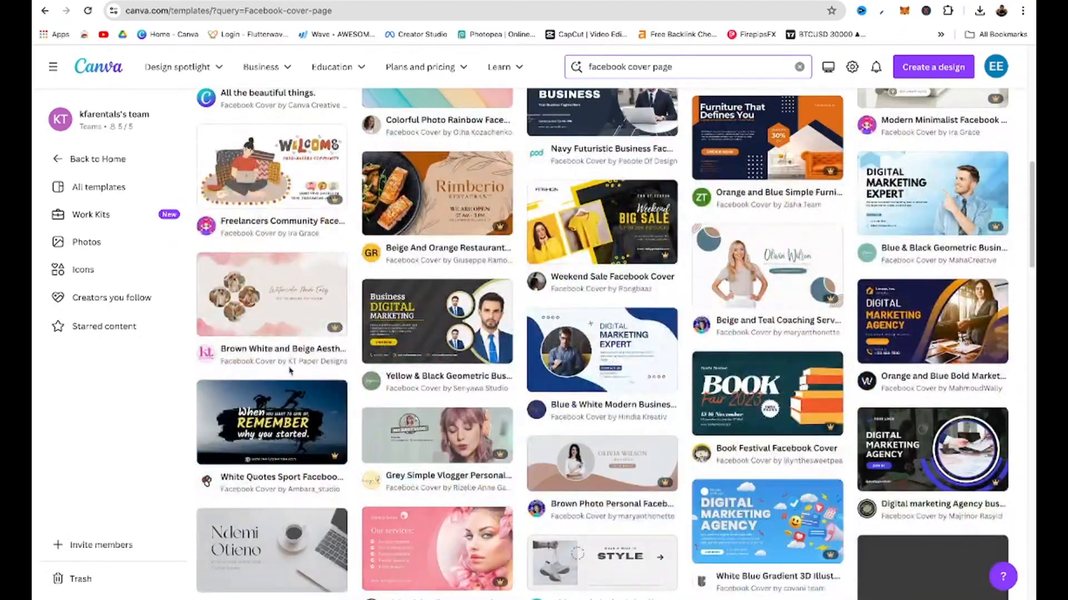
{"action": "scroll", "coordinate": [290, 371], "scroll_direction": "down", "scroll_amount": 7}
{"action": "scroll", "coordinate": [735, 414], "scroll_direction": "up", "scroll_amount": 11}
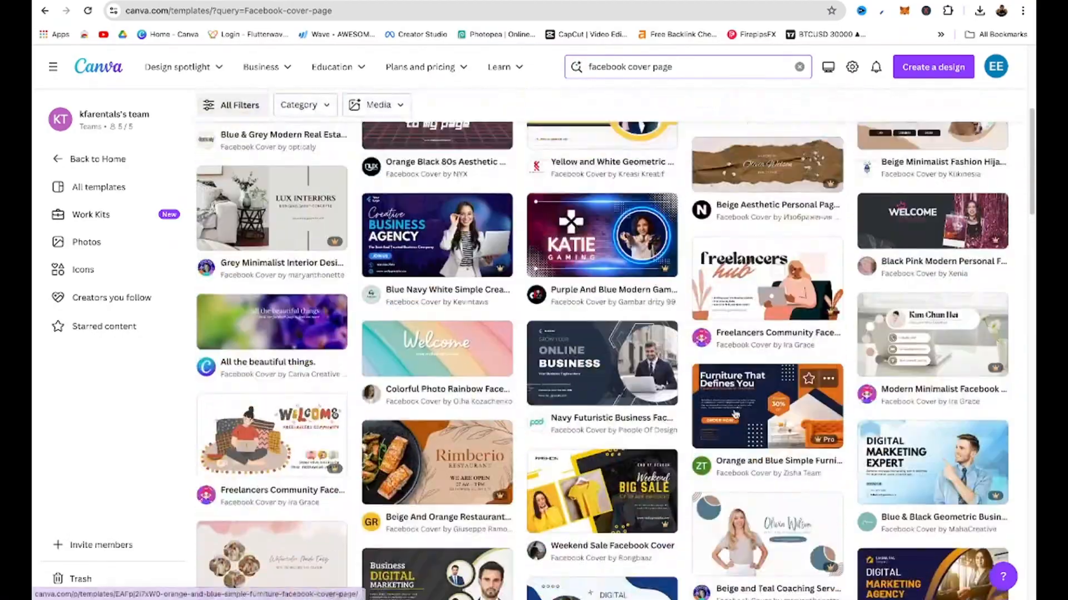
{"action": "scroll", "coordinate": [735, 415], "scroll_direction": "up", "scroll_amount": 6}
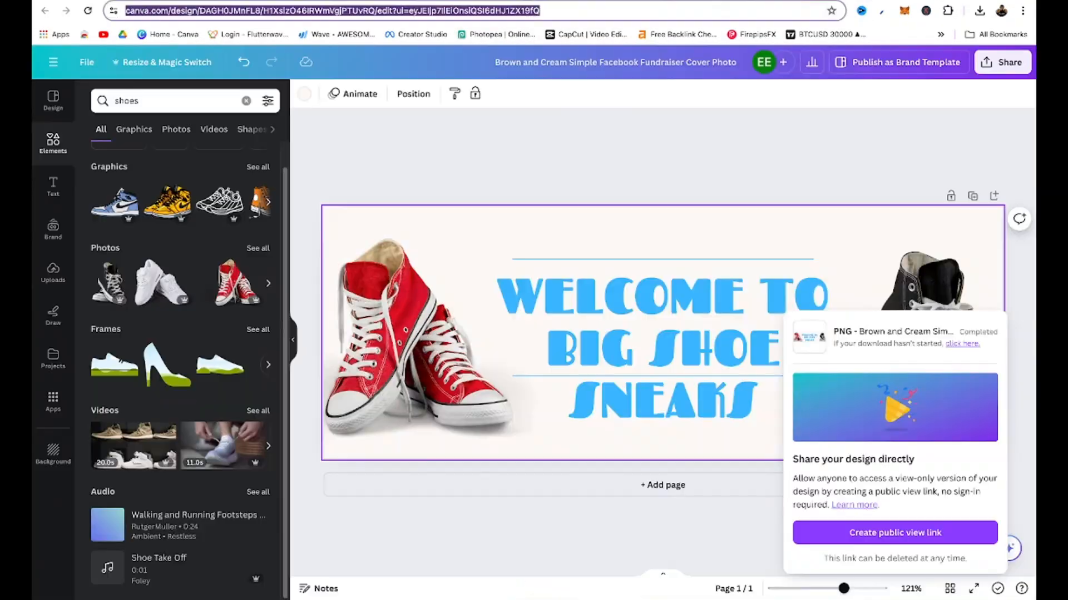
- Delete the black and red shoe photos from the WELCOME TO BIG SHOE SNEAKS cover
{"action": "left_click", "coordinate": [880, 161]}
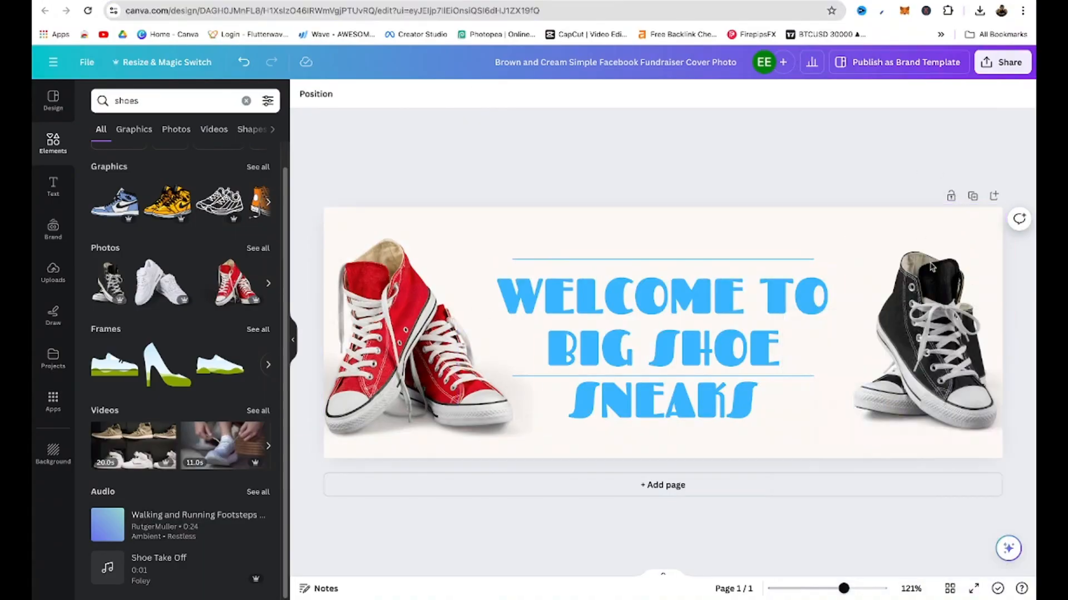
{"action": "left_click", "coordinate": [937, 300]}
{"action": "left_click", "coordinate": [929, 209]}
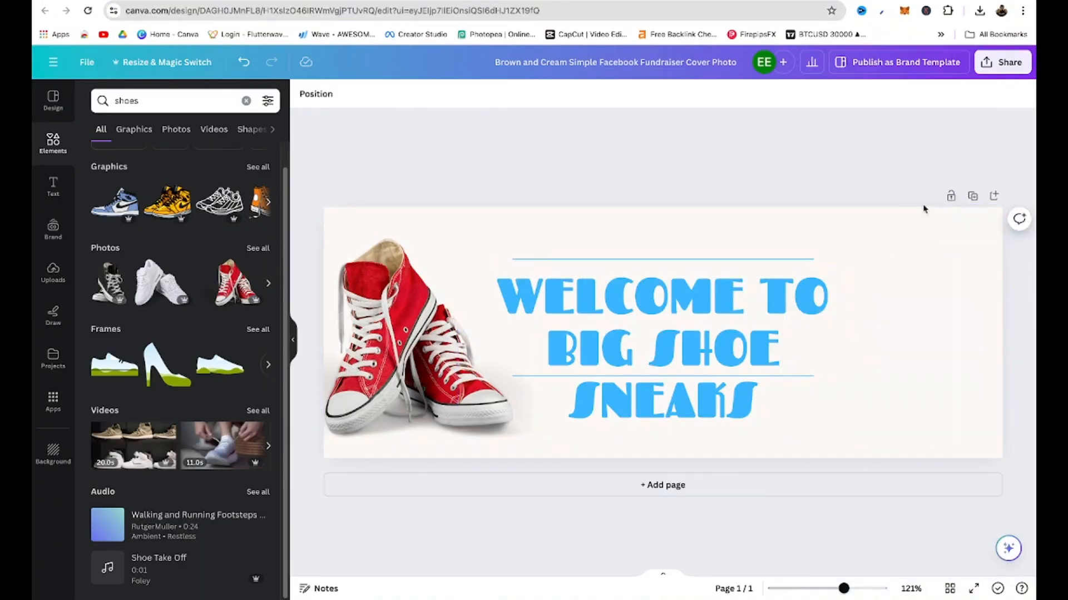
{"action": "left_click", "coordinate": [376, 309]}
{"action": "left_click", "coordinate": [396, 209]}
- Search Elements for 'Jesus' and pick the 'jesus christ' suggestion
{"action": "left_click", "coordinate": [148, 101]}
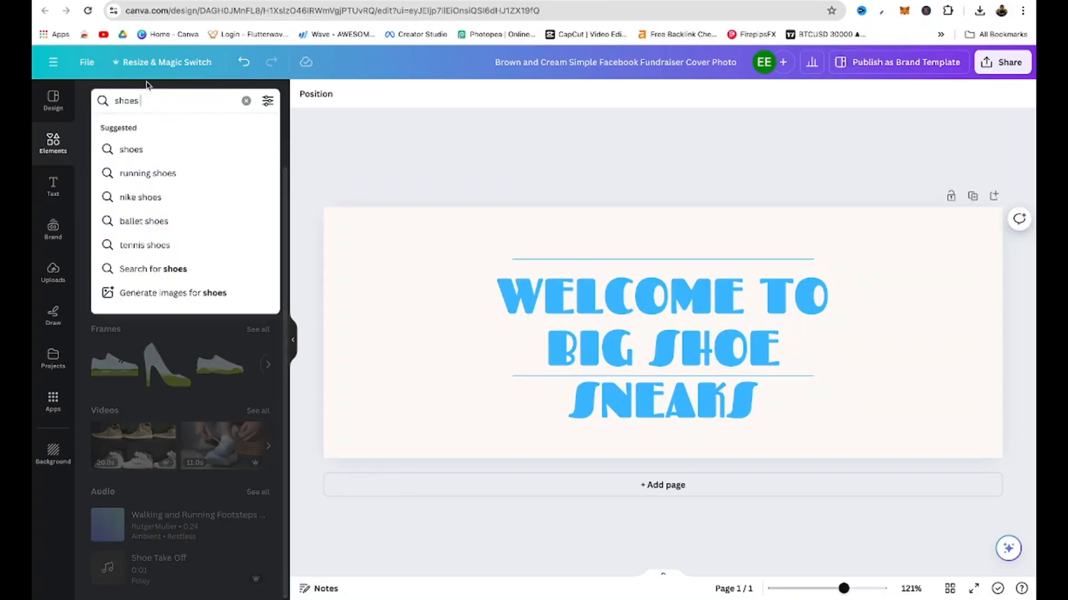
{"action": "key", "text": "BackSpace"}
{"action": "key", "text": "BackSpace"}
{"action": "key", "text": "BackSpace"}
{"action": "key", "text": "BackSpace"}
{"action": "key", "text": "BackSpace"}
{"action": "type", "text": "Jesus"}
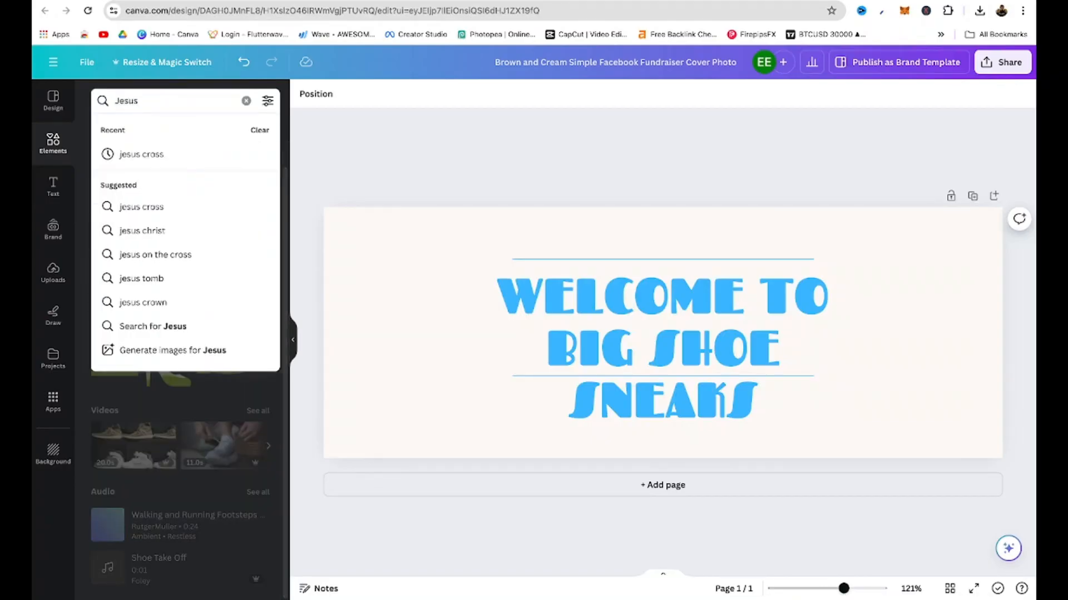
{"action": "left_click", "coordinate": [140, 231]}
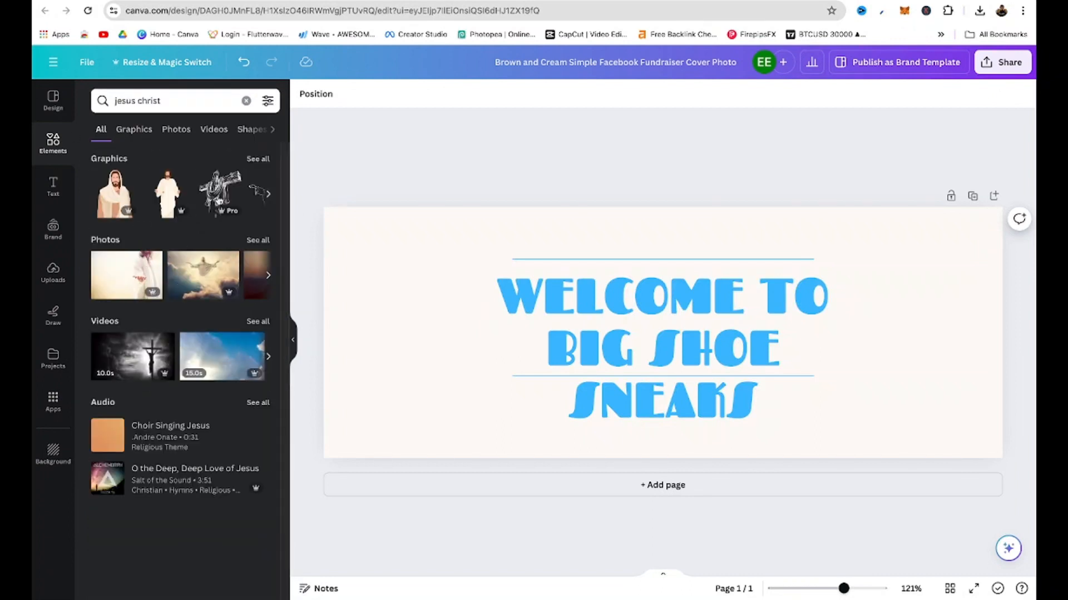
- Add a robed Jesus graphic, enlarged, at the left edge of the cover
{"action": "left_click", "coordinate": [115, 195]}
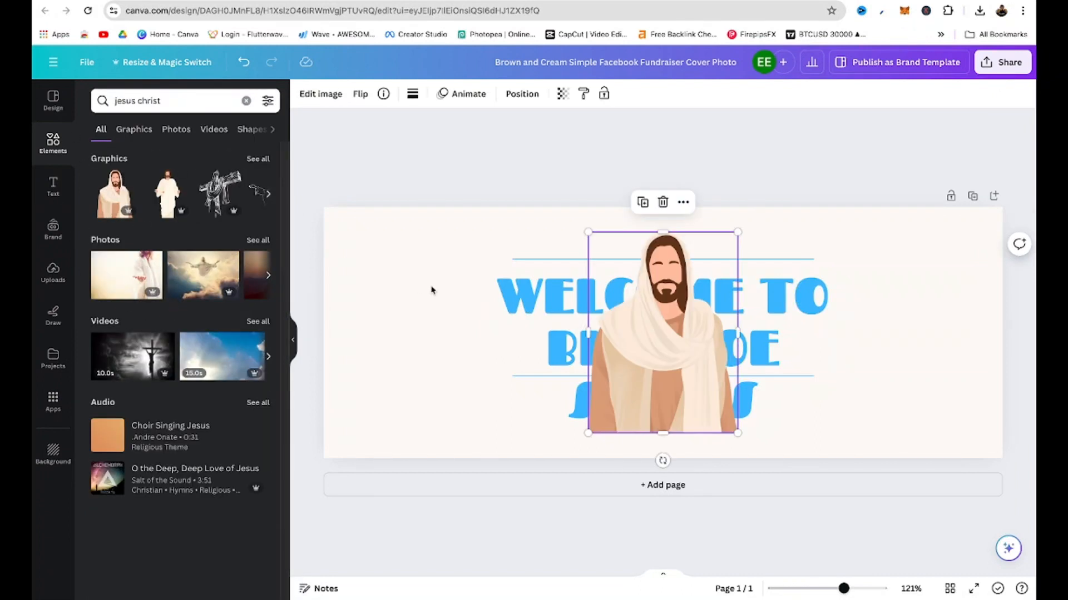
{"action": "left_click_drag", "start_coordinate": [634, 356], "coordinate": [369, 378]}
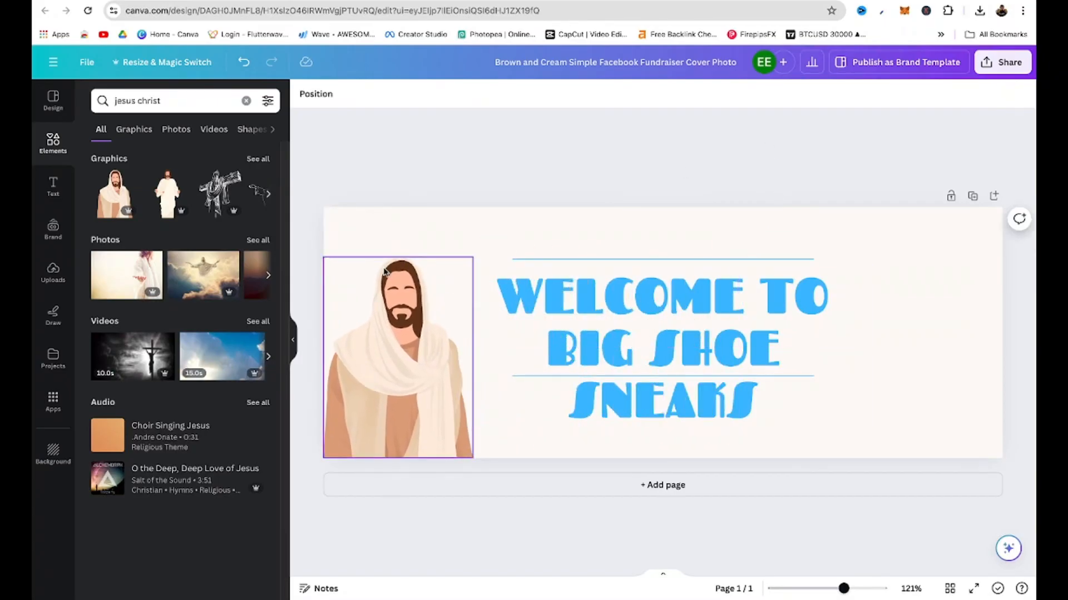
{"action": "left_click_drag", "start_coordinate": [472, 257], "coordinate": [510, 207]}
{"action": "left_click", "coordinate": [569, 146]}
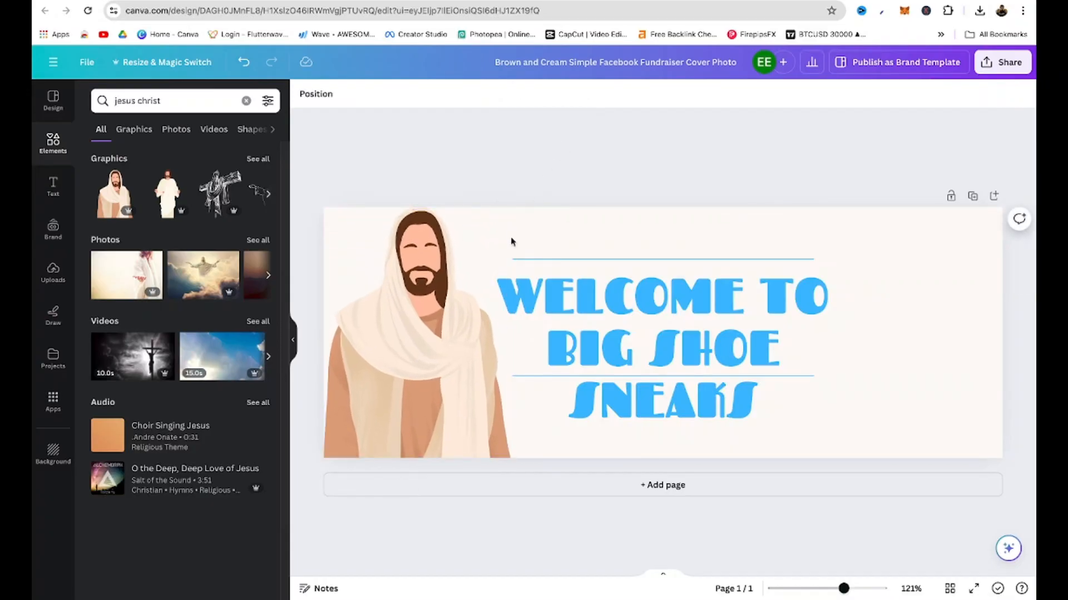
- Add a portrait-style Jesus graphic, enlarged, in the lower-right corner
{"action": "left_click", "coordinate": [251, 160]}
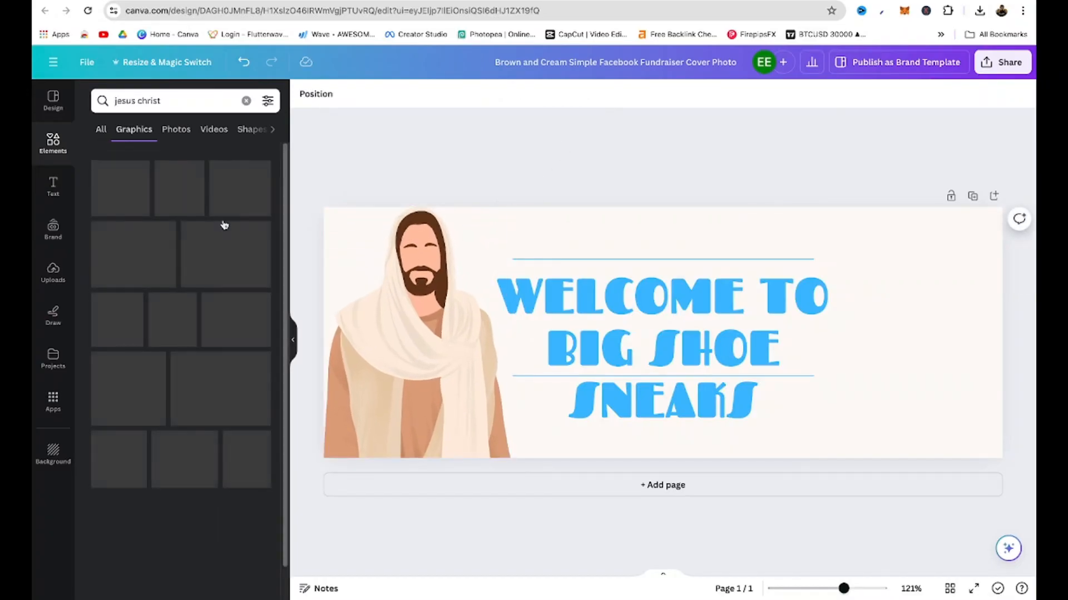
{"action": "scroll", "coordinate": [182, 219], "scroll_direction": "down", "scroll_amount": 1}
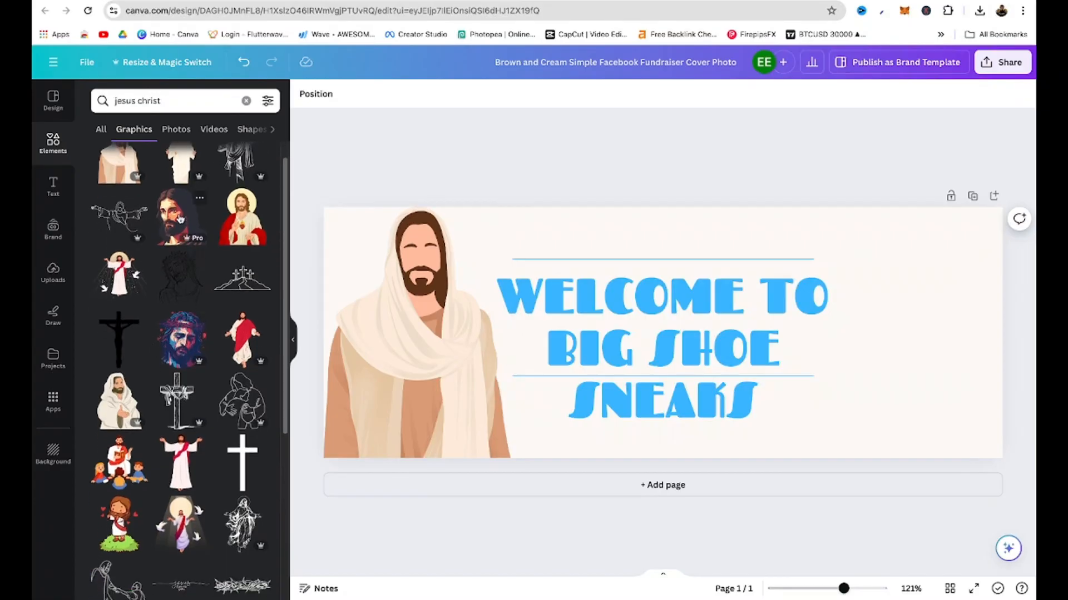
{"action": "left_click", "coordinate": [180, 219]}
{"action": "left_click_drag", "start_coordinate": [662, 329], "coordinate": [938, 286]}
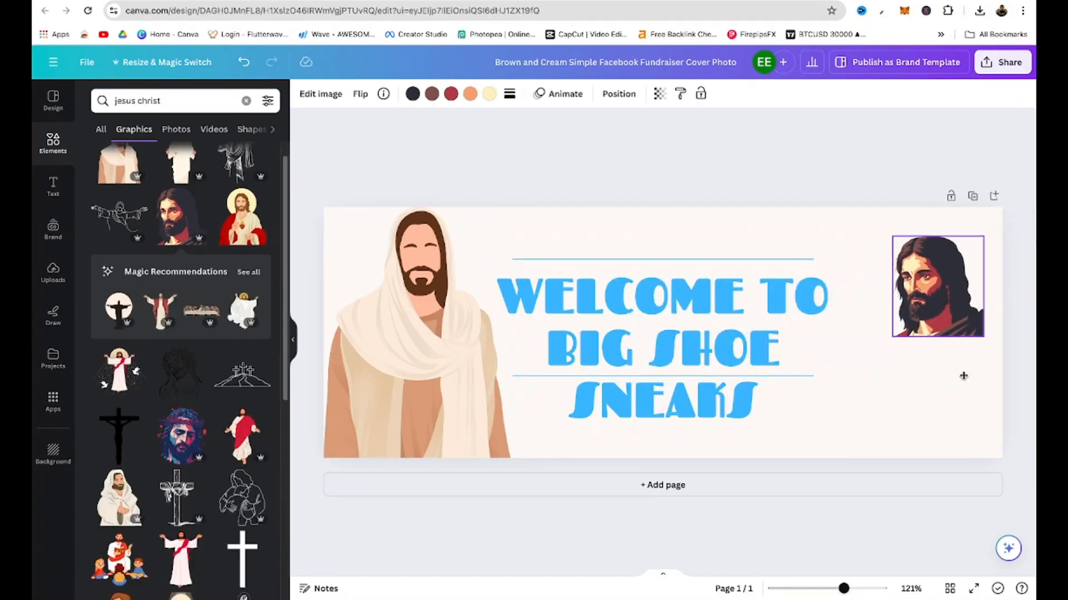
{"action": "left_click_drag", "start_coordinate": [963, 376], "coordinate": [856, 234]}
{"action": "mouse_move", "coordinate": [925, 381]}
{"action": "left_mouse_down"}
{"action": "mouse_move", "coordinate": [918, 363]}
{"action": "mouse_move", "coordinate": [925, 392]}
{"action": "left_mouse_up"}
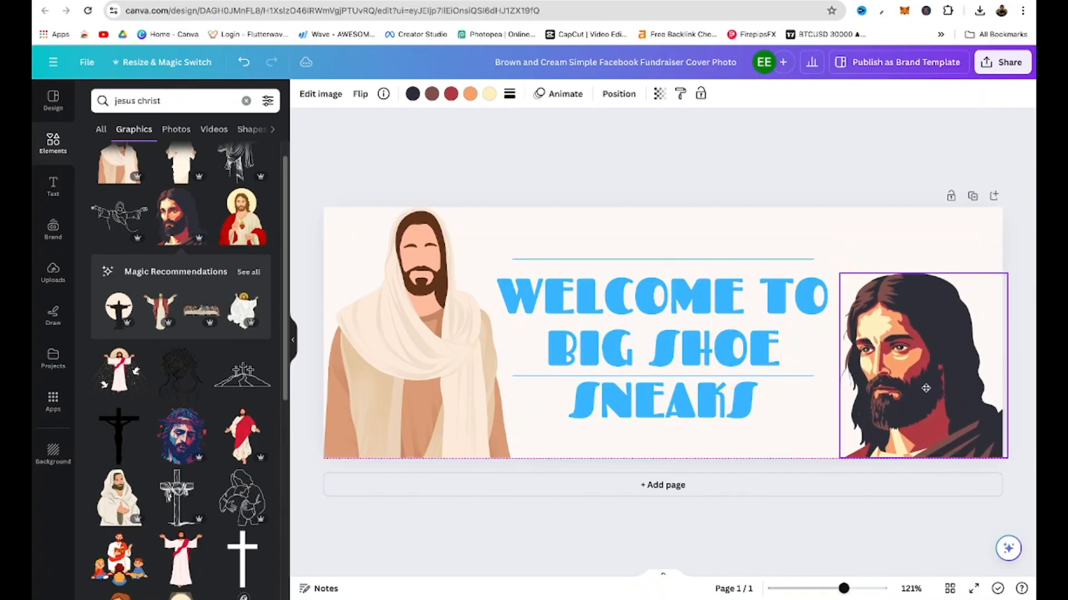
{"action": "left_click", "coordinate": [824, 146]}
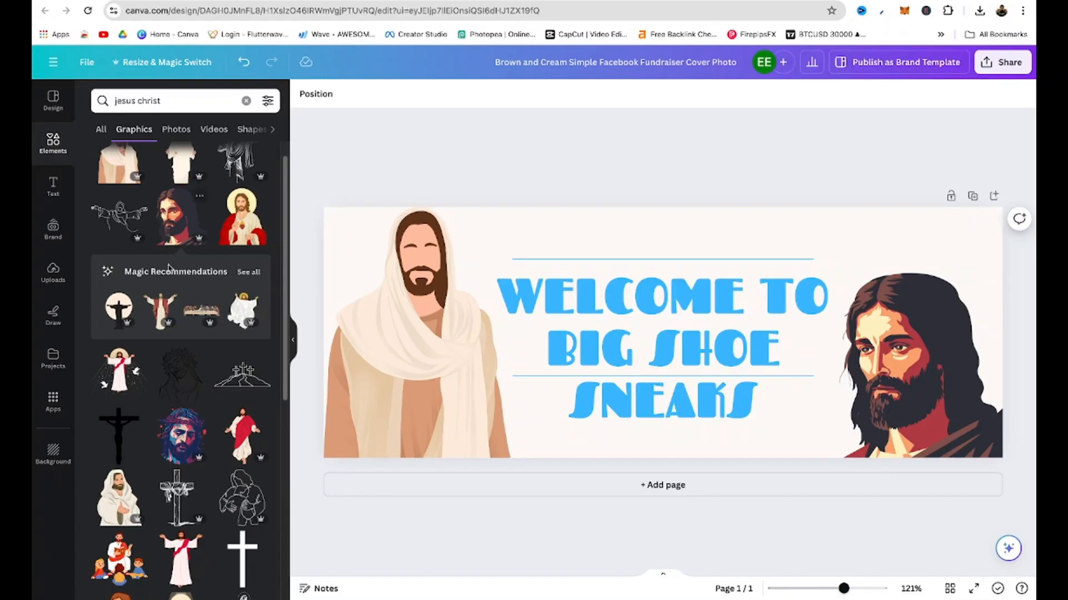
- Add the black Christ silhouette beside the heading's lower lines
{"action": "scroll", "coordinate": [189, 439], "scroll_direction": "down", "scroll_amount": 1}
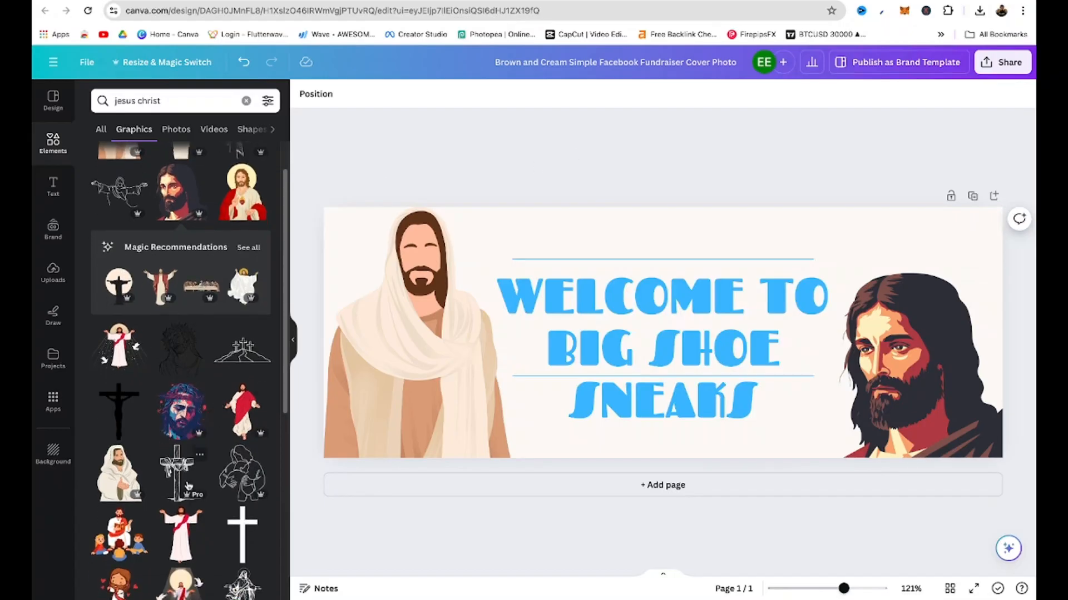
{"action": "scroll", "coordinate": [188, 485], "scroll_direction": "down", "scroll_amount": 3}
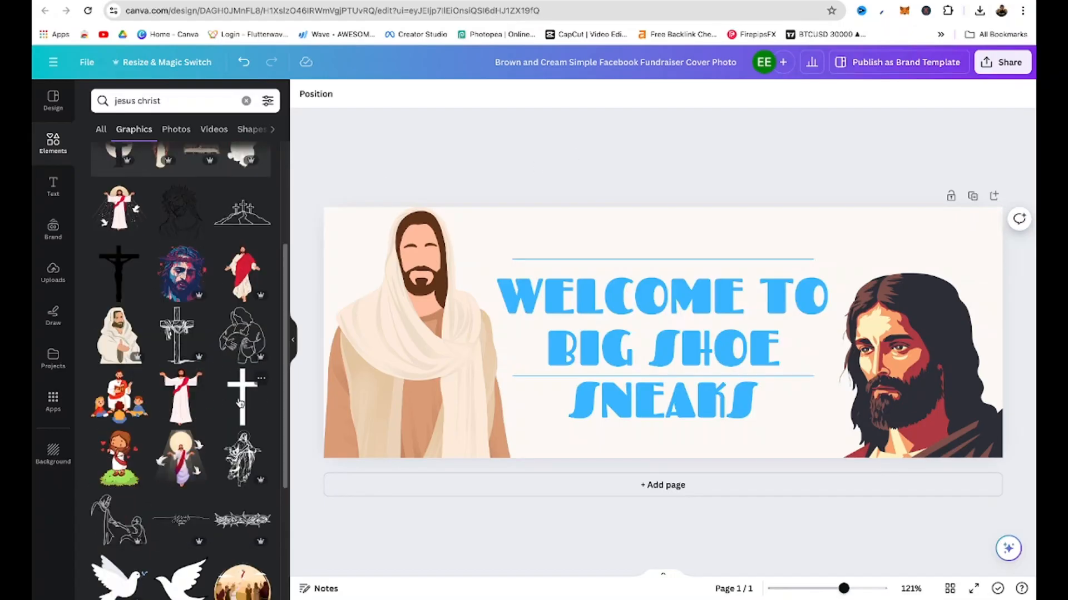
{"action": "scroll", "coordinate": [202, 347], "scroll_direction": "up", "scroll_amount": 4}
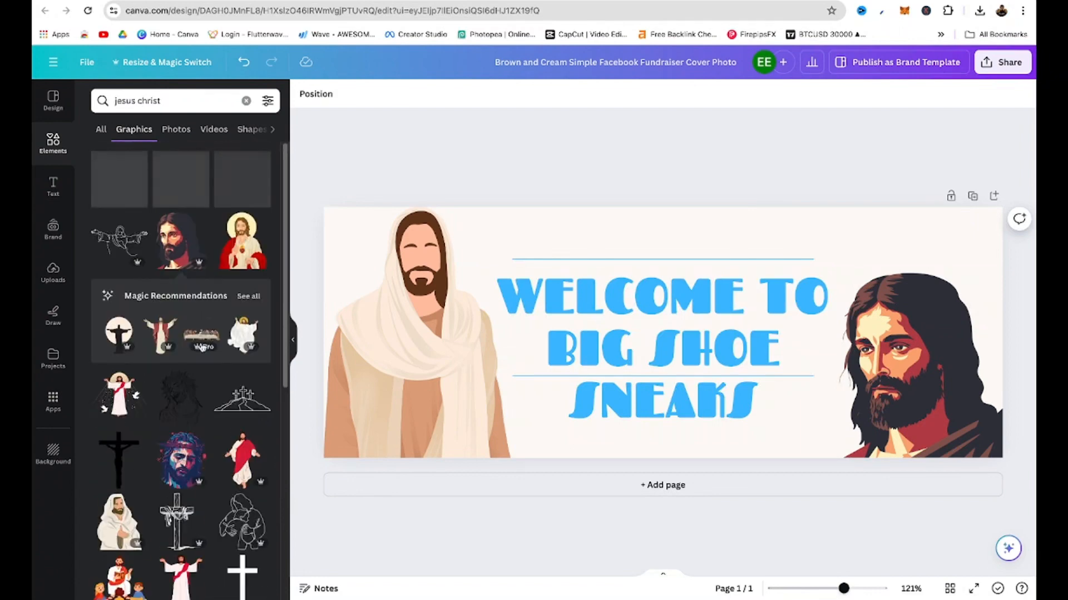
{"action": "left_click", "coordinate": [119, 333]}
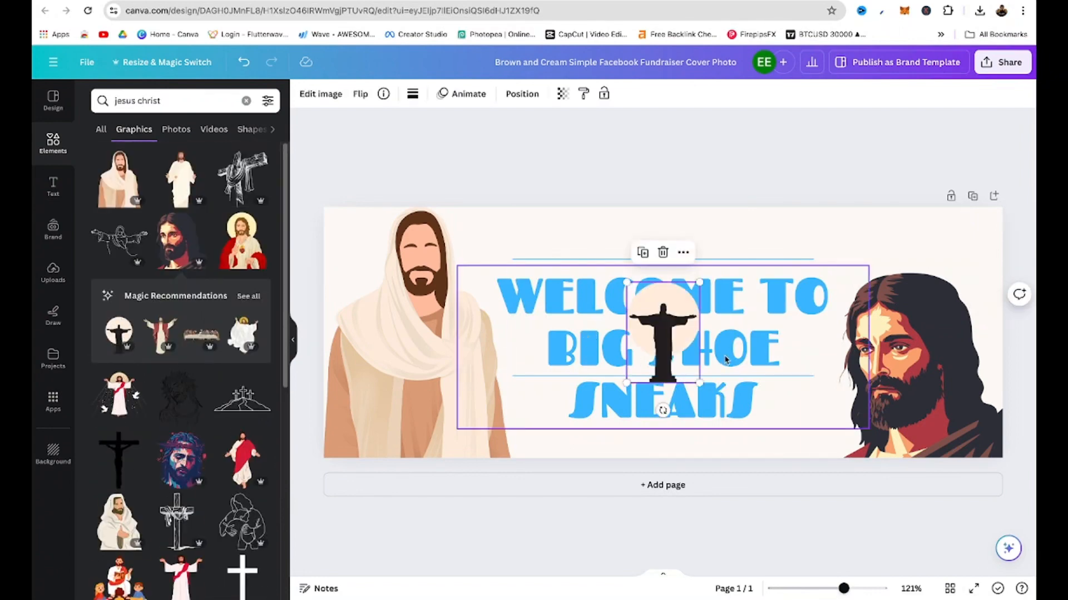
{"action": "left_click_drag", "start_coordinate": [646, 335], "coordinate": [531, 379]}
- Delete the silhouette and set the heading font to Montserrat after trying Parisienne and Times New Roman
{"action": "left_click", "coordinate": [535, 303]}
{"action": "left_click", "coordinate": [653, 303]}
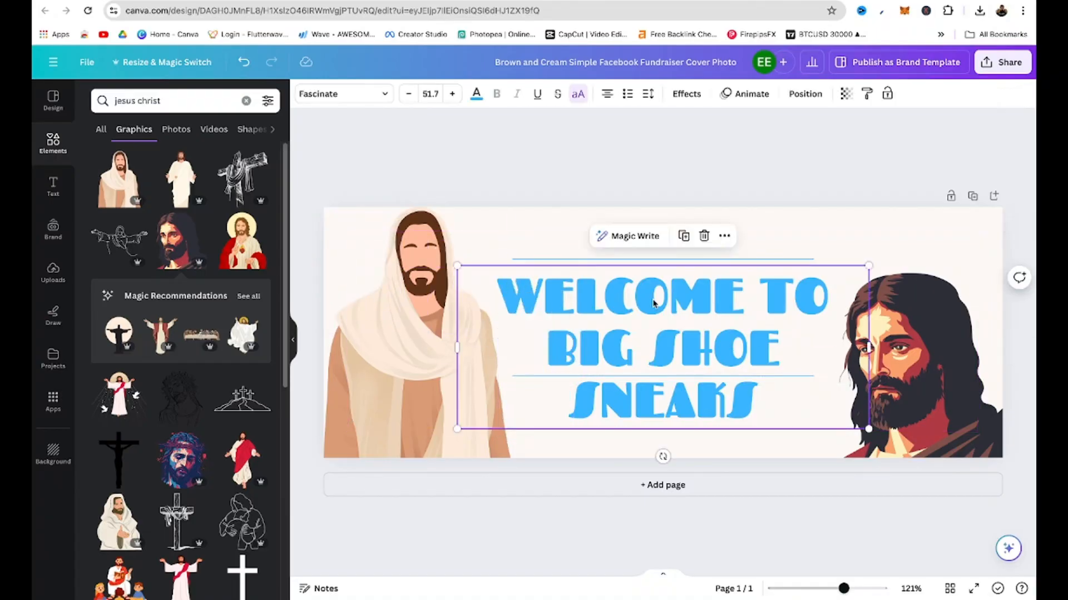
{"action": "double_click", "coordinate": [654, 301]}
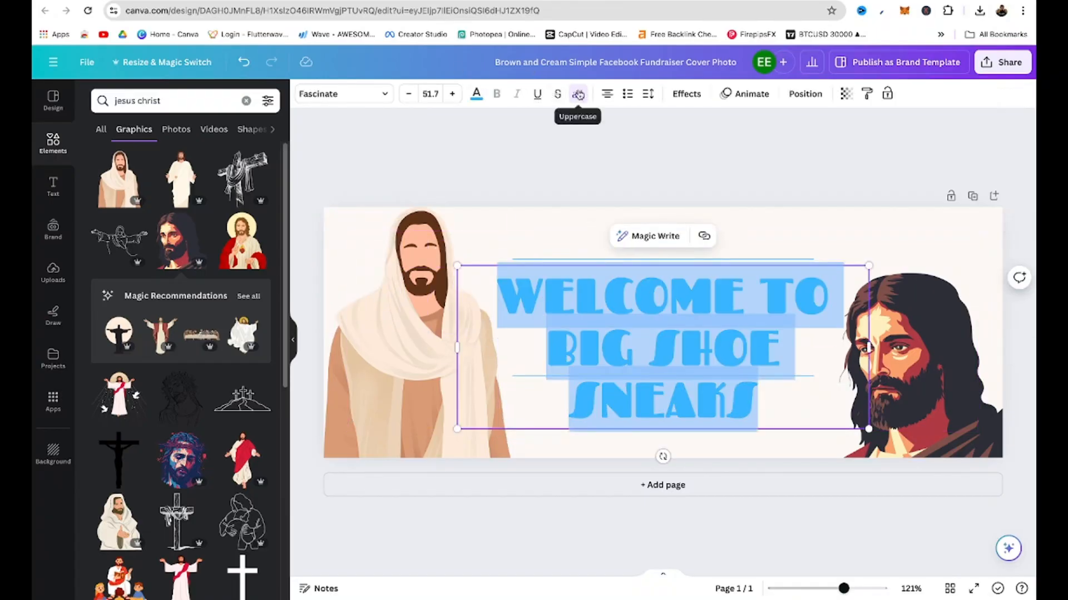
{"action": "left_click", "coordinate": [340, 94]}
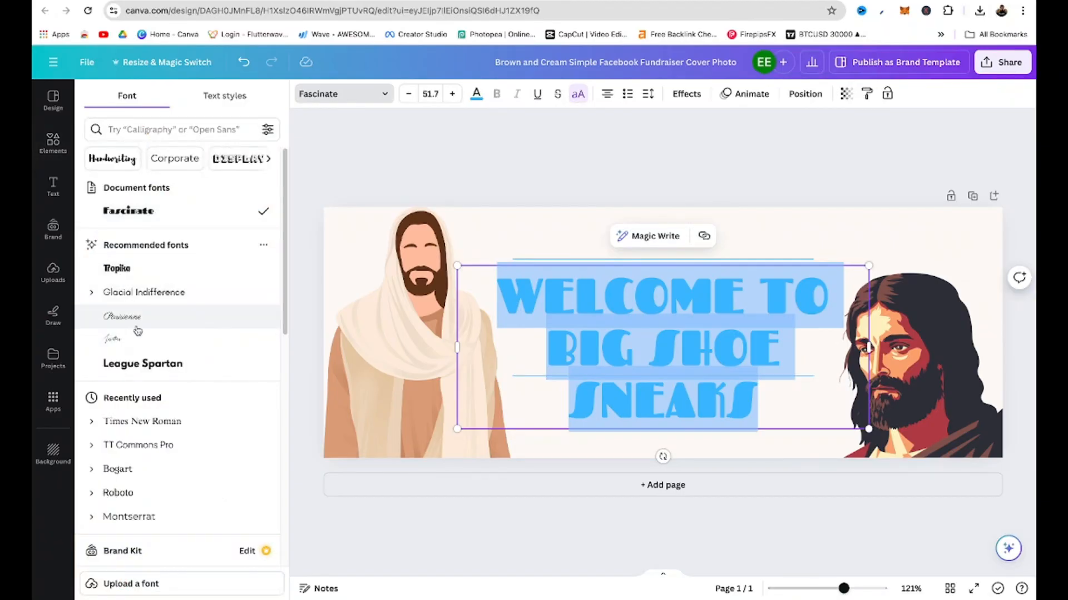
{"action": "left_click", "coordinate": [139, 326]}
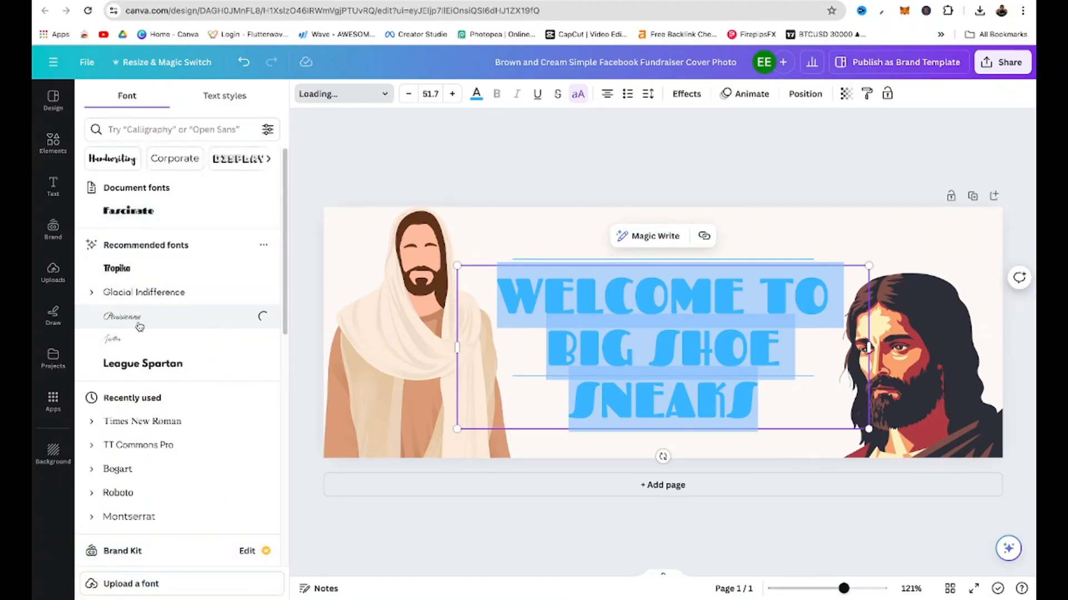
{"action": "left_click", "coordinate": [187, 428]}
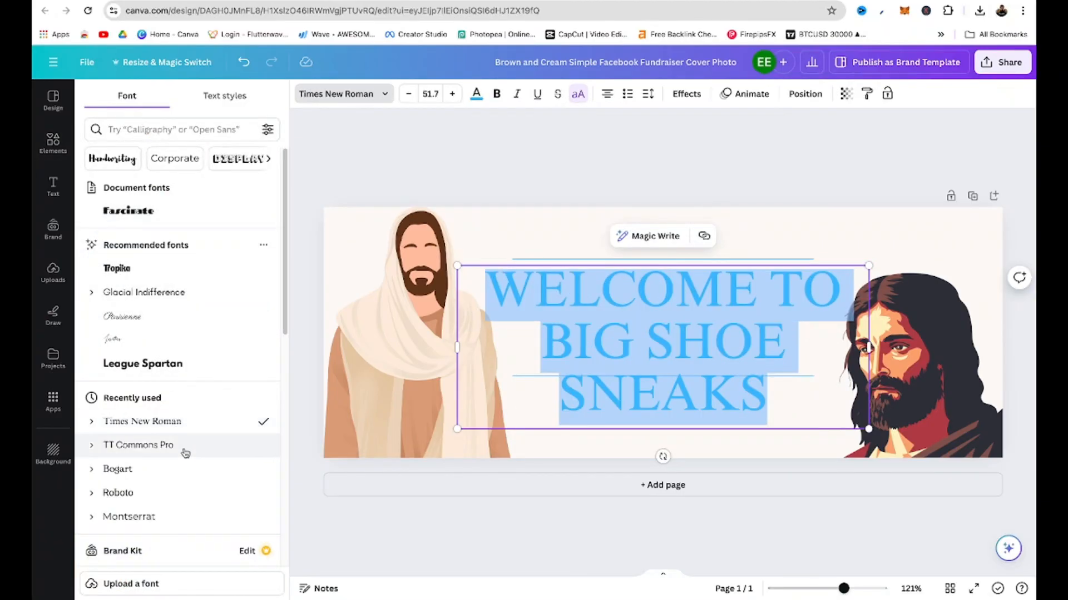
{"action": "left_click", "coordinate": [178, 512]}
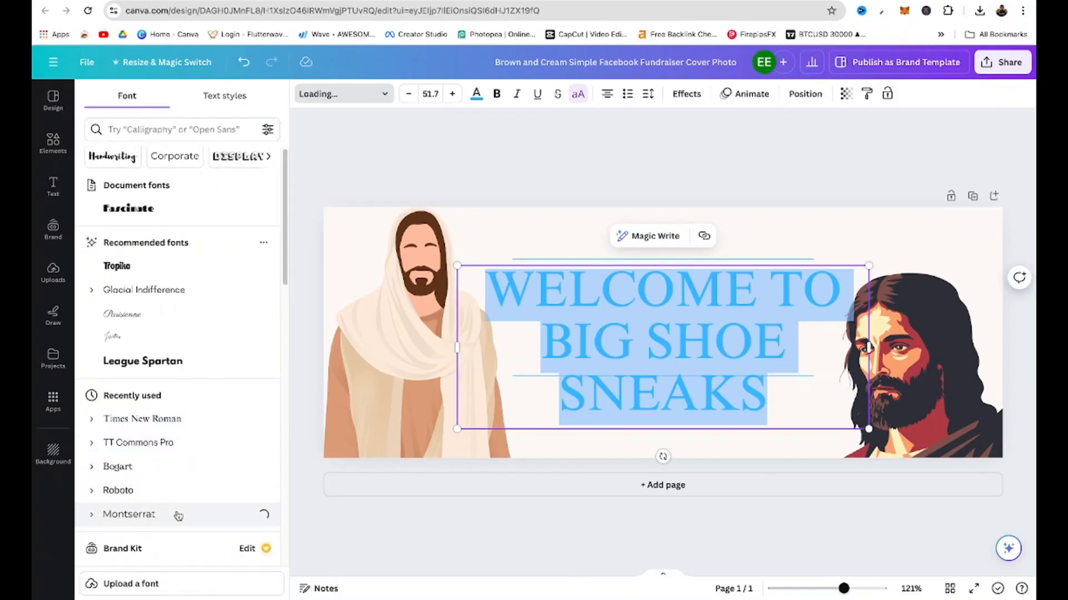
- Reduce the heading font size to 40.7 so it wraps onto two lines
{"action": "left_click", "coordinate": [409, 101]}
{"action": "left_click", "coordinate": [409, 101]}
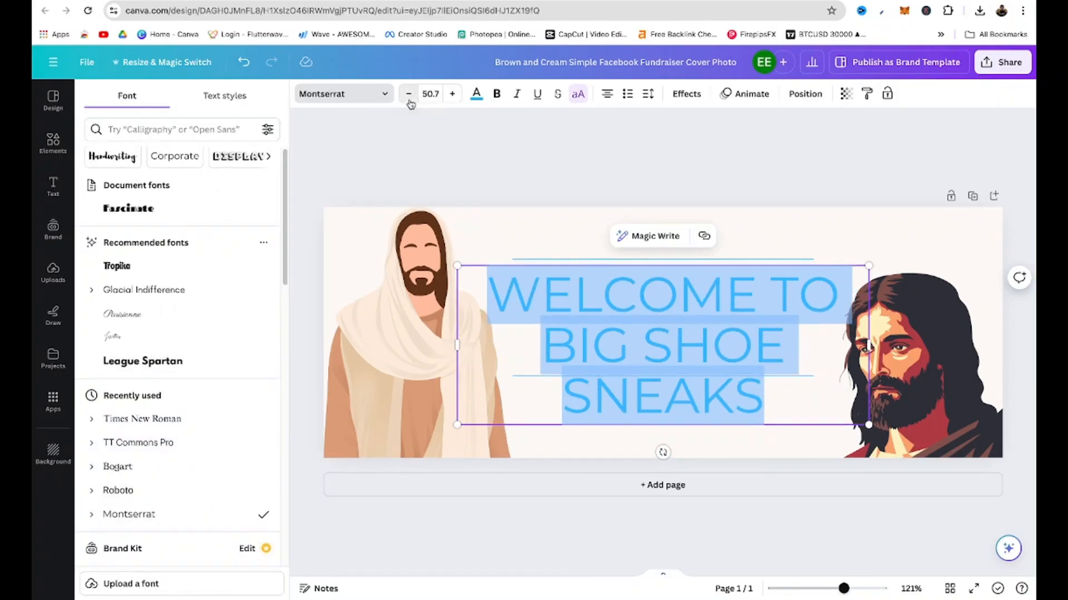
{"action": "left_click", "coordinate": [410, 101]}
{"action": "left_click", "coordinate": [411, 102]}
{"action": "left_click", "coordinate": [411, 101]}
{"action": "left_click", "coordinate": [411, 101]}
{"action": "left_click", "coordinate": [412, 101]}
{"action": "left_click", "coordinate": [412, 101]}
{"action": "left_click", "coordinate": [412, 102]}
{"action": "left_click", "coordinate": [412, 103]}
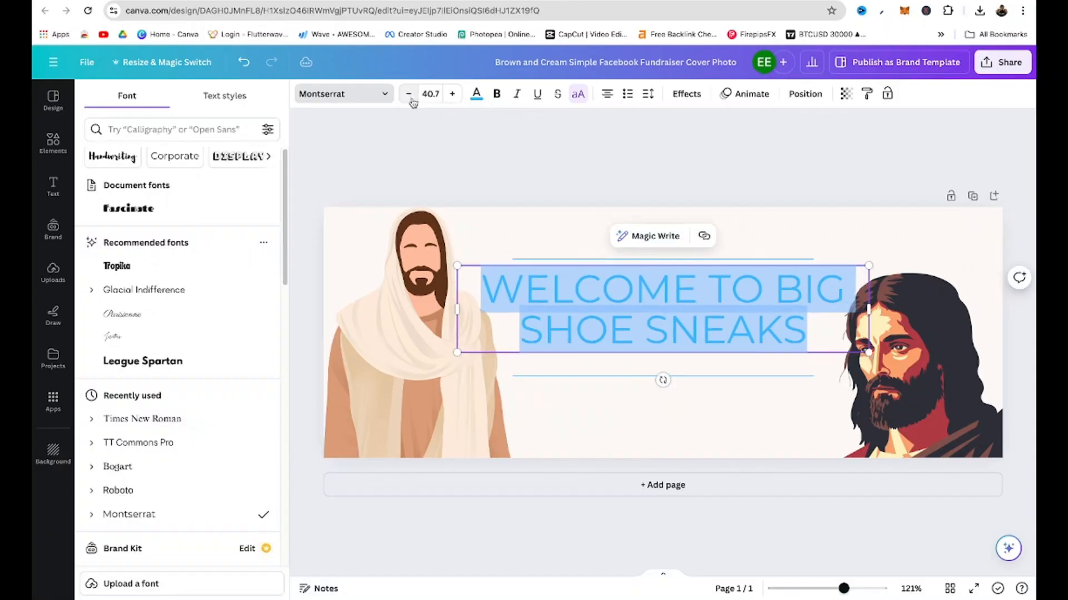
{"action": "left_click", "coordinate": [705, 424]}
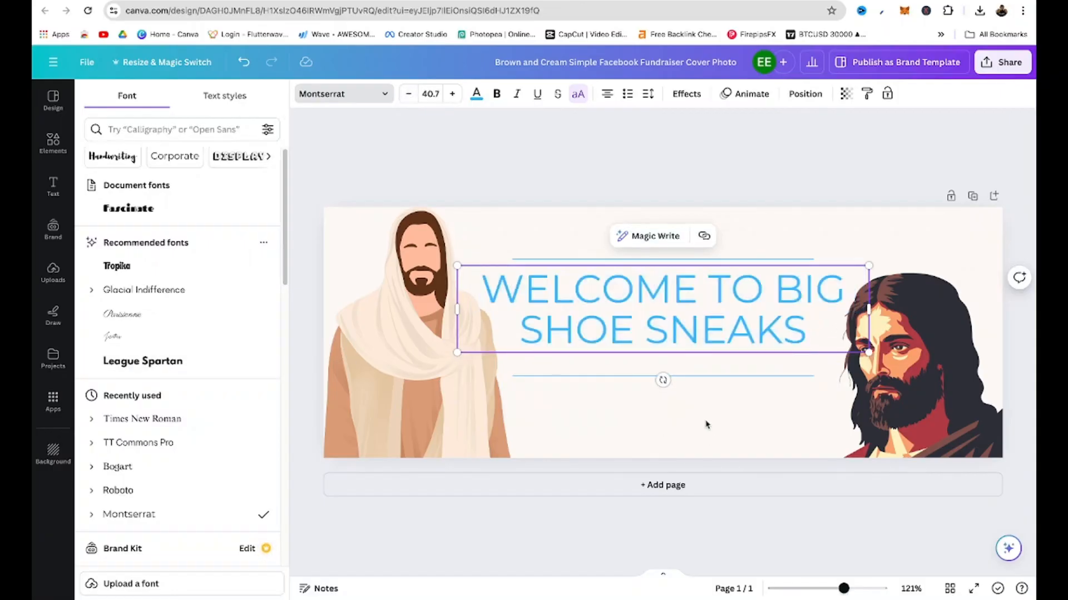
{"action": "double_click", "coordinate": [746, 311]}
- Retype the heading as 'WELCOME TO LIGHT OF A CHRISTIAN', fixing the typos
{"action": "left_click_drag", "start_coordinate": [823, 317], "coordinate": [503, 295]}
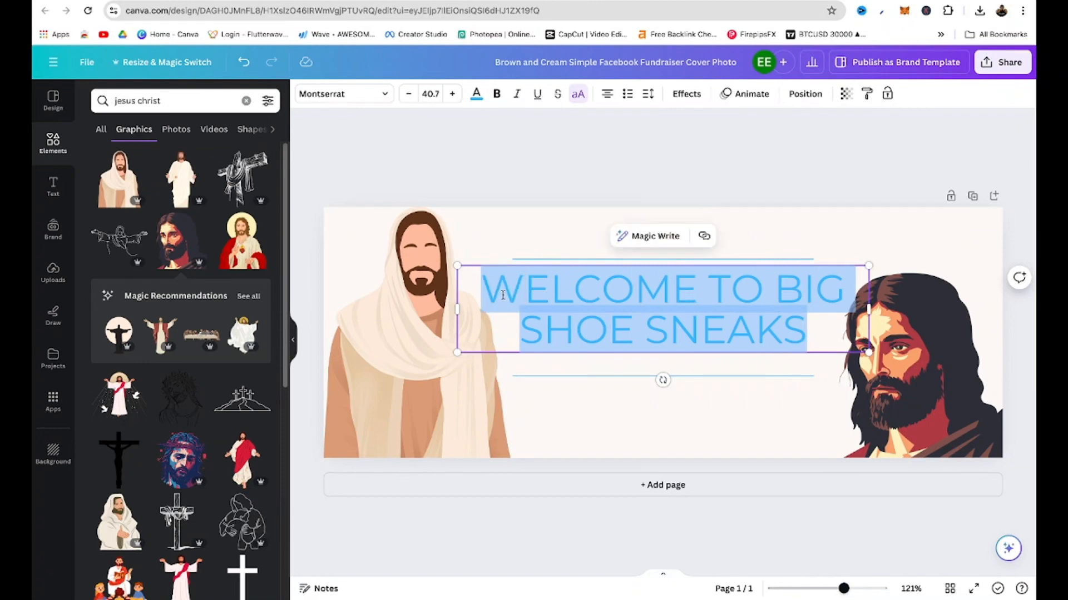
{"action": "type", "text": "WEL"}
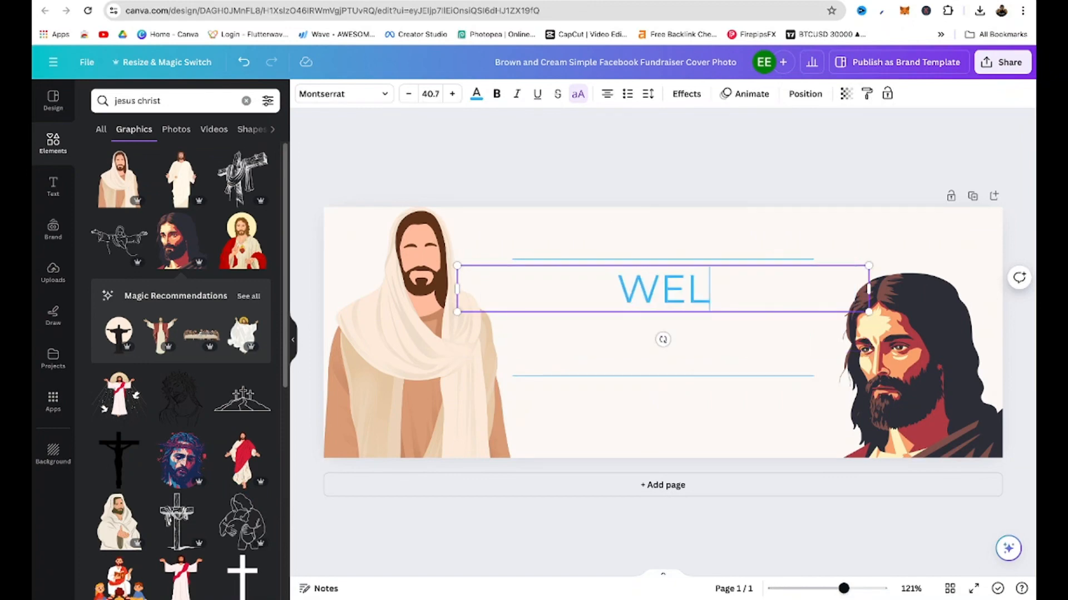
{"action": "type", "text": "COME TO "}
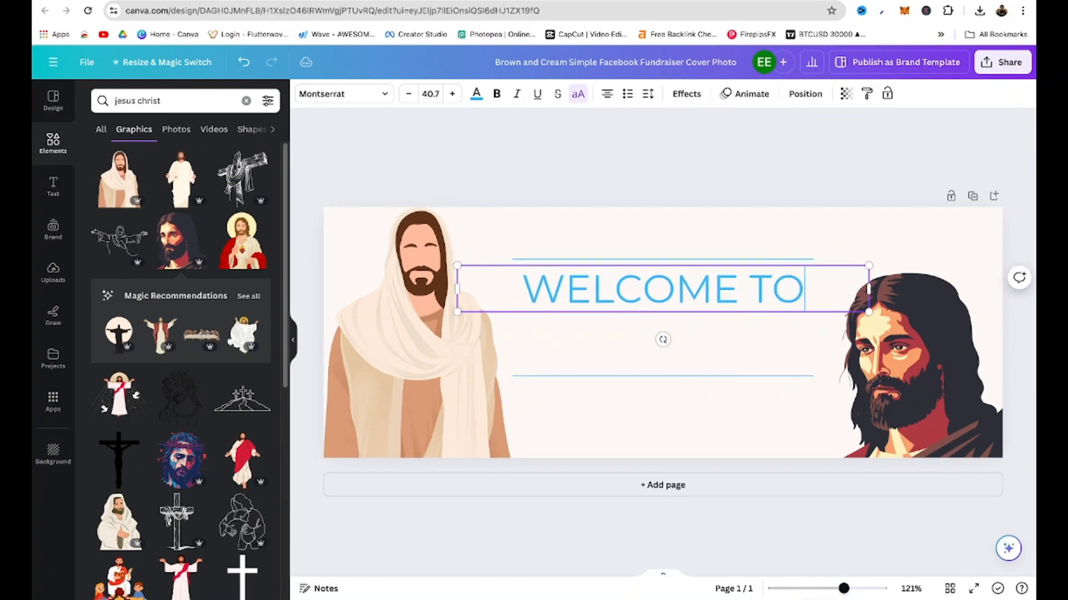
{"action": "type", "text": "LIGH"}
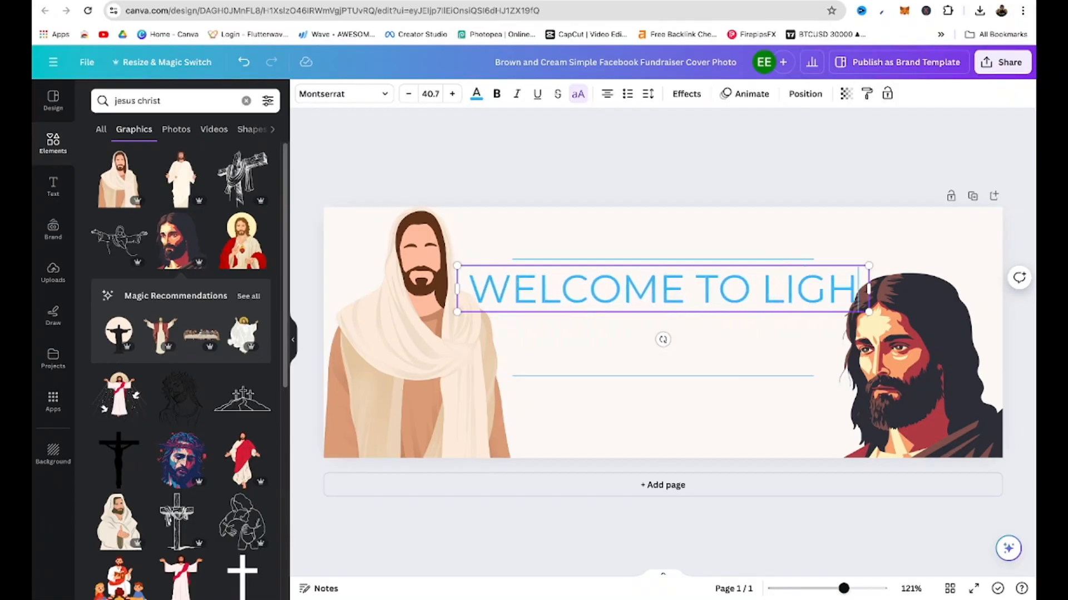
{"action": "type", "text": "T OF A "}
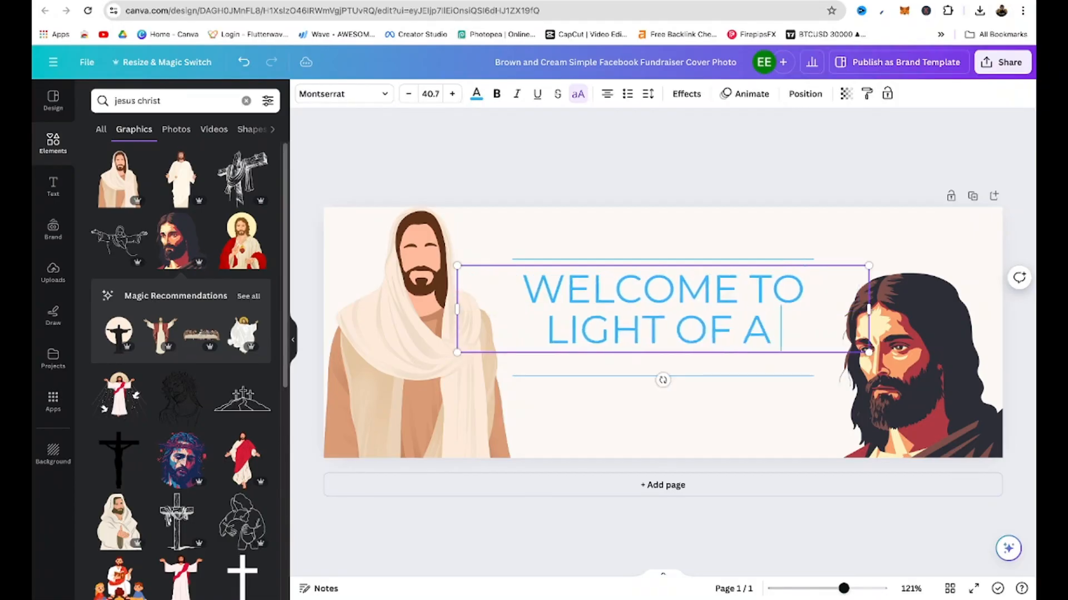
{"action": "type", "text": "C"}
{"action": "key", "text": "BackSpace"}
{"action": "type", "text": "C"}
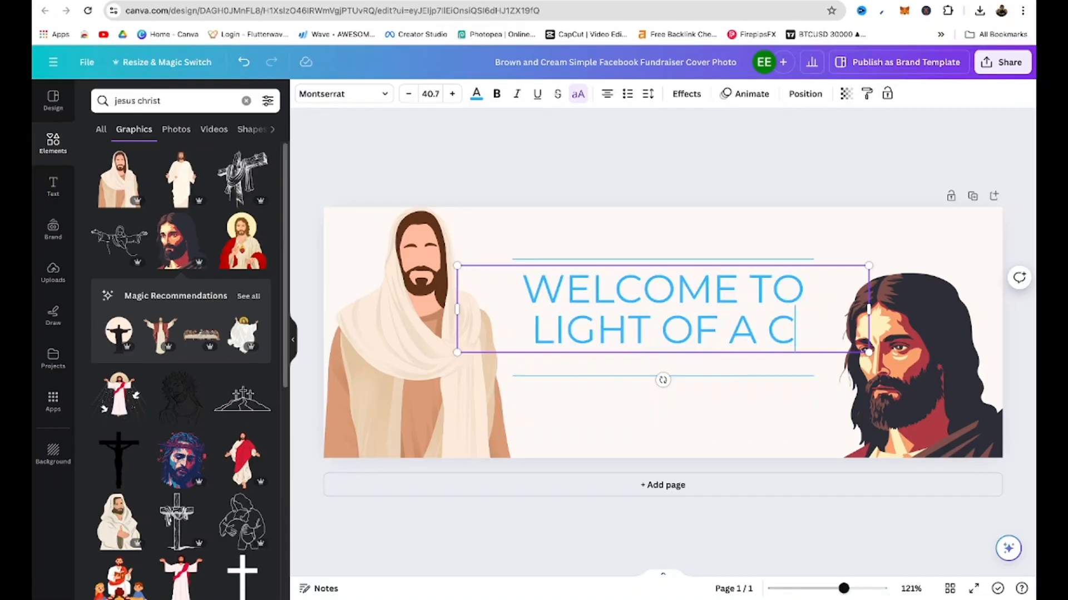
{"action": "type", "text": "HRISY"}
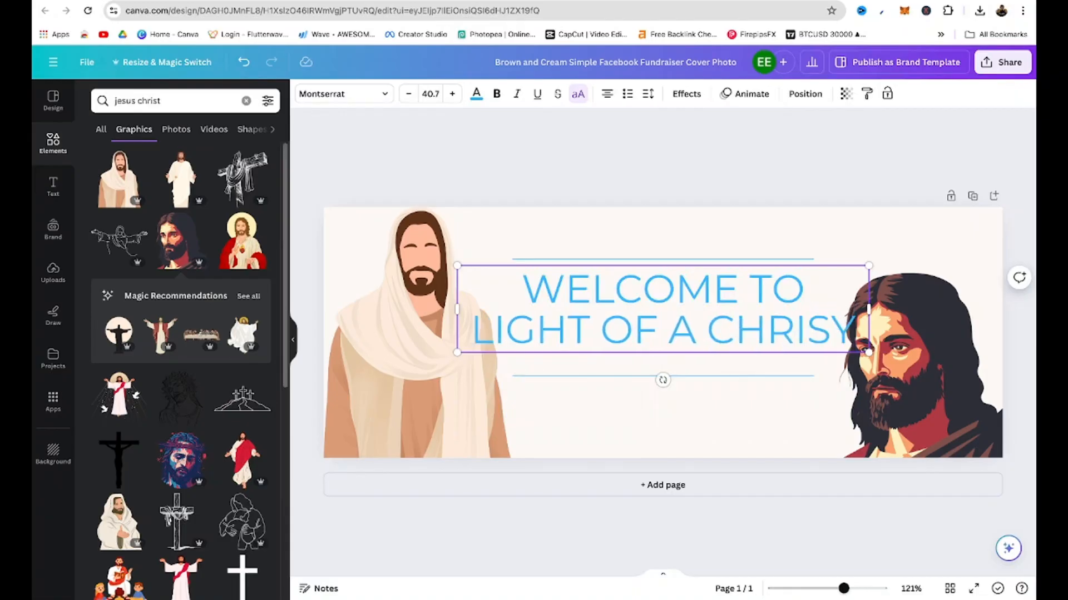
{"action": "key", "text": "BackSpace"}
{"action": "type", "text": "TIAN"}
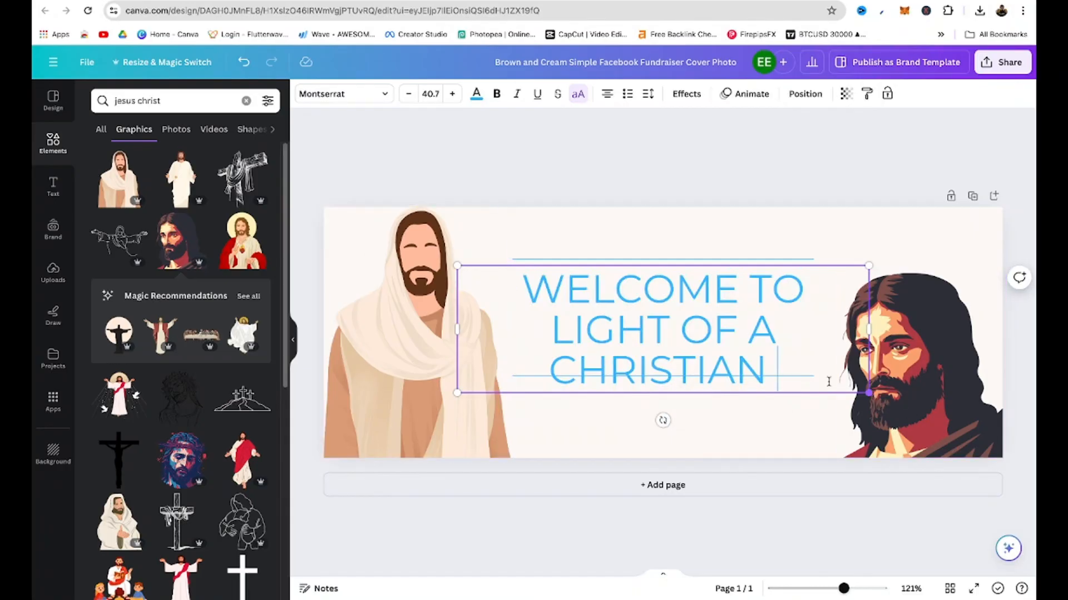
- Widen the heading box, scale it to size 35.9, and centre it on the page
{"action": "left_click_drag", "start_coordinate": [869, 331], "coordinate": [923, 332]}
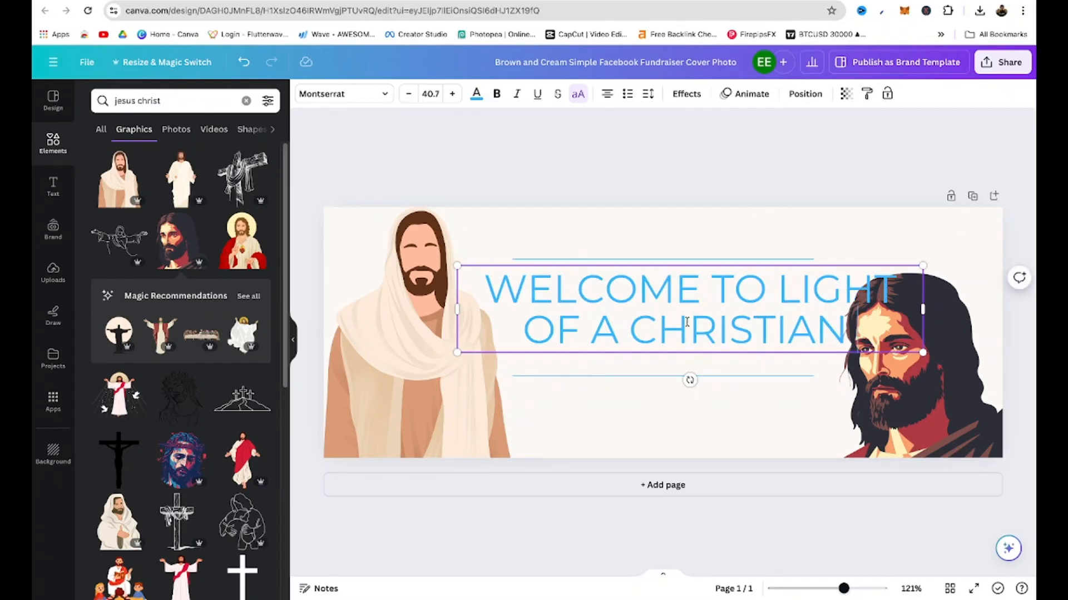
{"action": "left_click", "coordinate": [842, 400]}
{"action": "left_click_drag", "start_coordinate": [715, 300], "coordinate": [683, 307]}
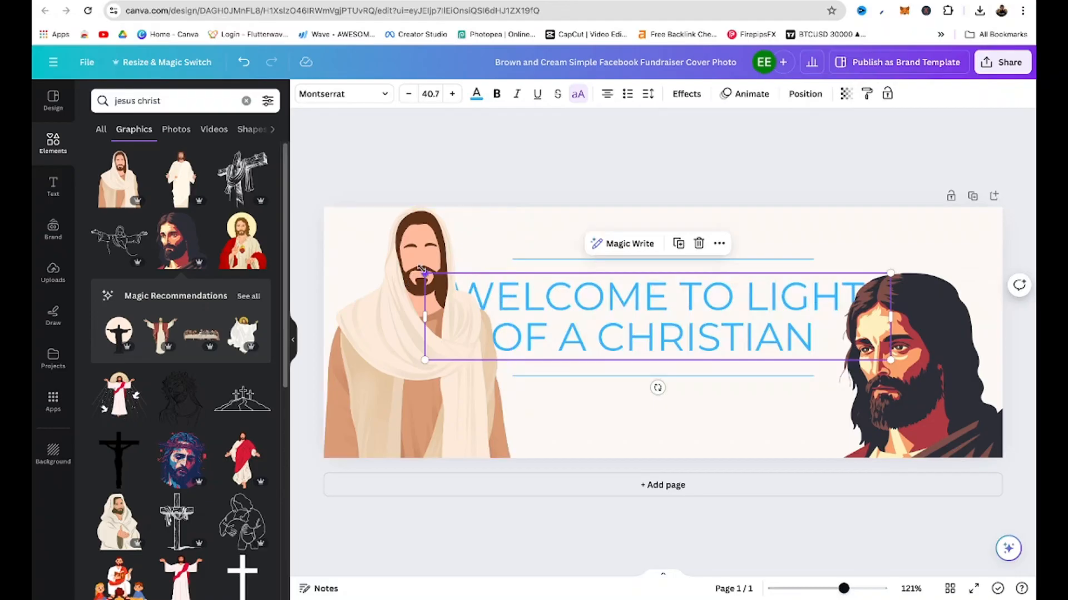
{"action": "left_click_drag", "start_coordinate": [425, 273], "coordinate": [479, 283]}
{"action": "left_click_drag", "start_coordinate": [655, 329], "coordinate": [632, 318]}
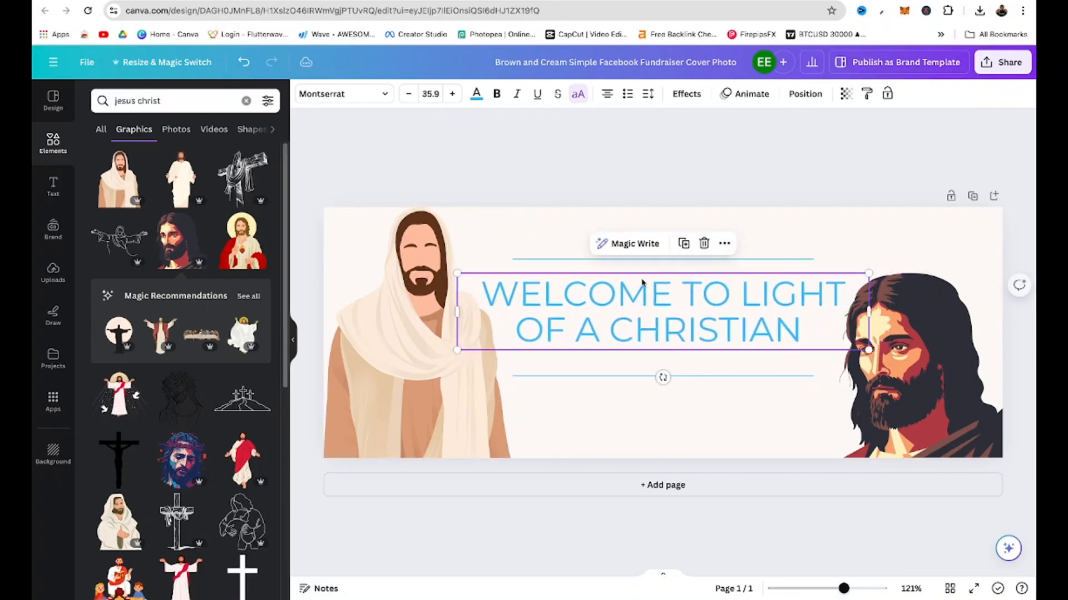
- Recolour the upper divider line cream and the heading text dark brown
{"action": "left_click", "coordinate": [616, 259]}
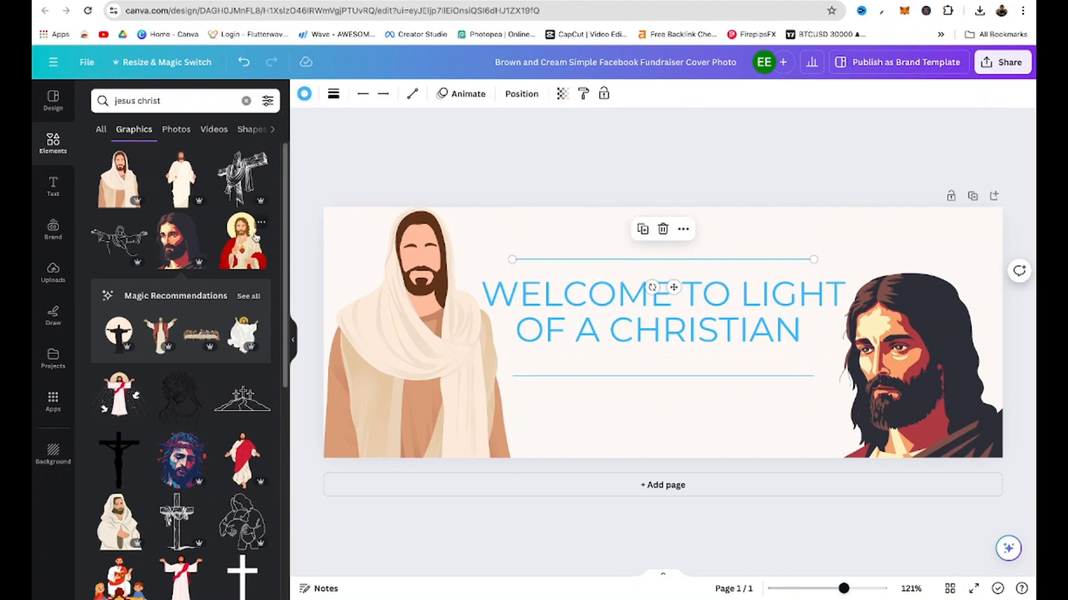
{"action": "left_click", "coordinate": [304, 94]}
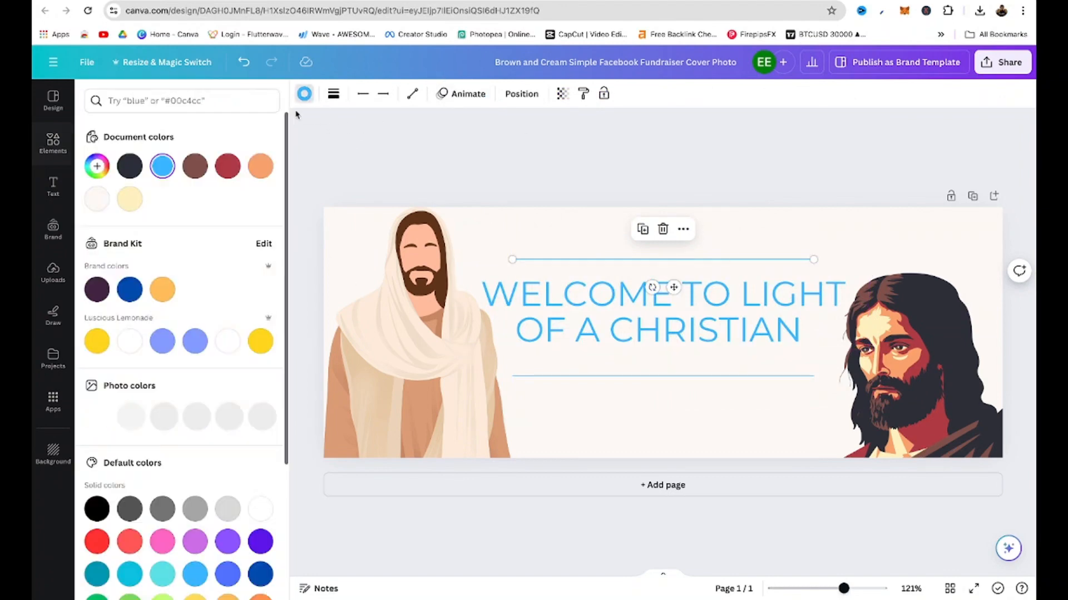
{"action": "left_click", "coordinate": [130, 415]}
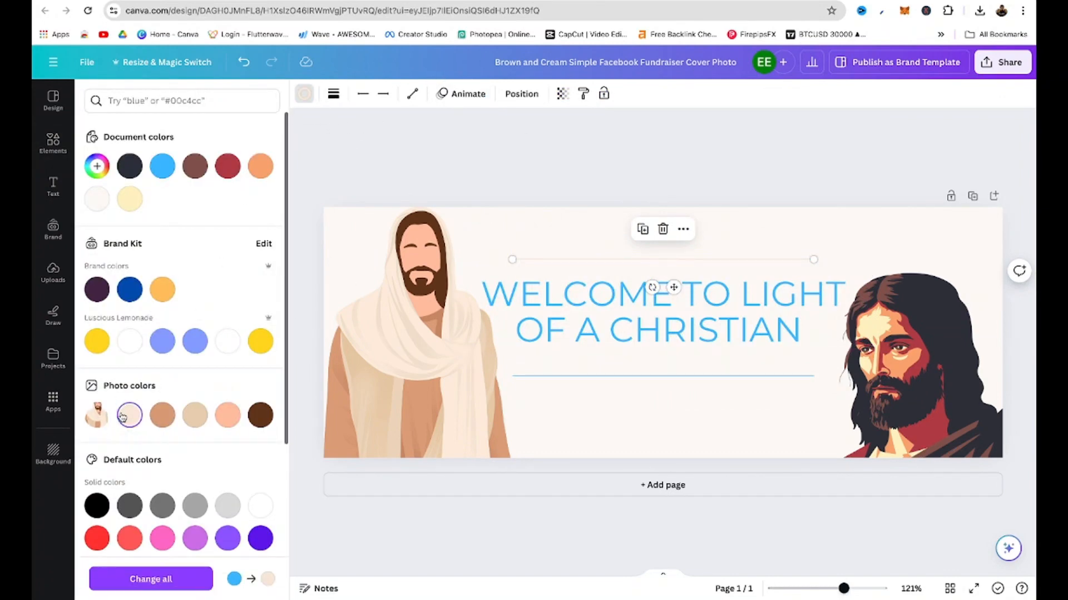
{"action": "left_click", "coordinate": [605, 343]}
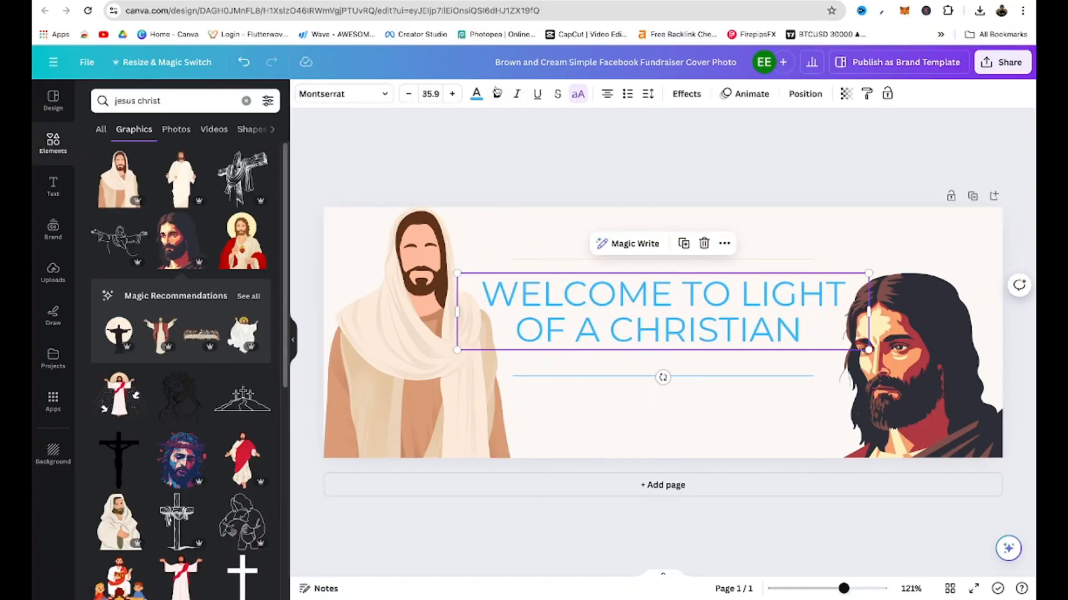
{"action": "left_click", "coordinate": [476, 94]}
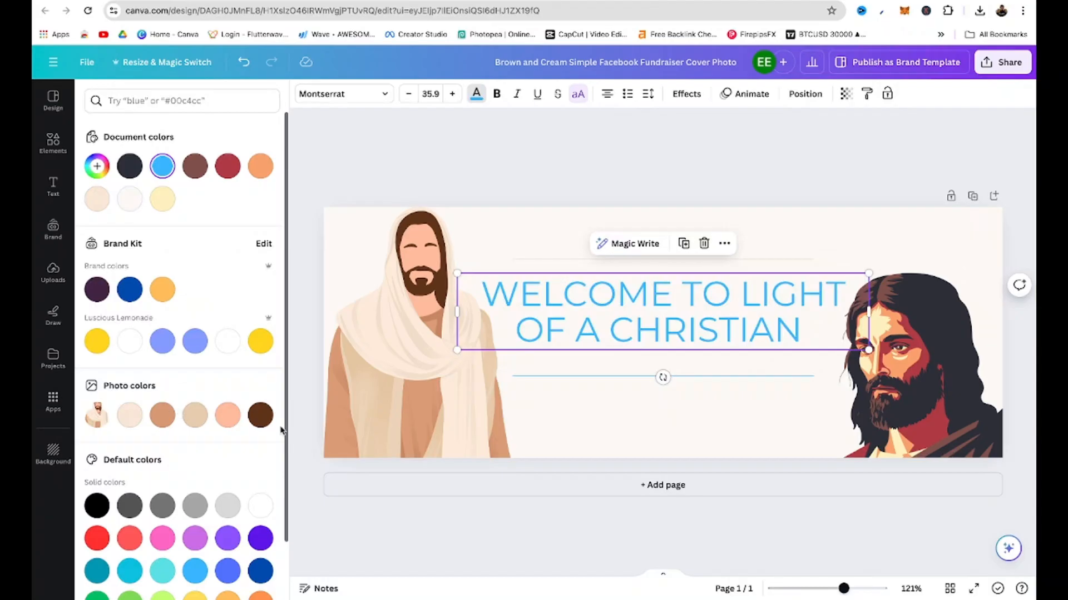
{"action": "left_click", "coordinate": [258, 420]}
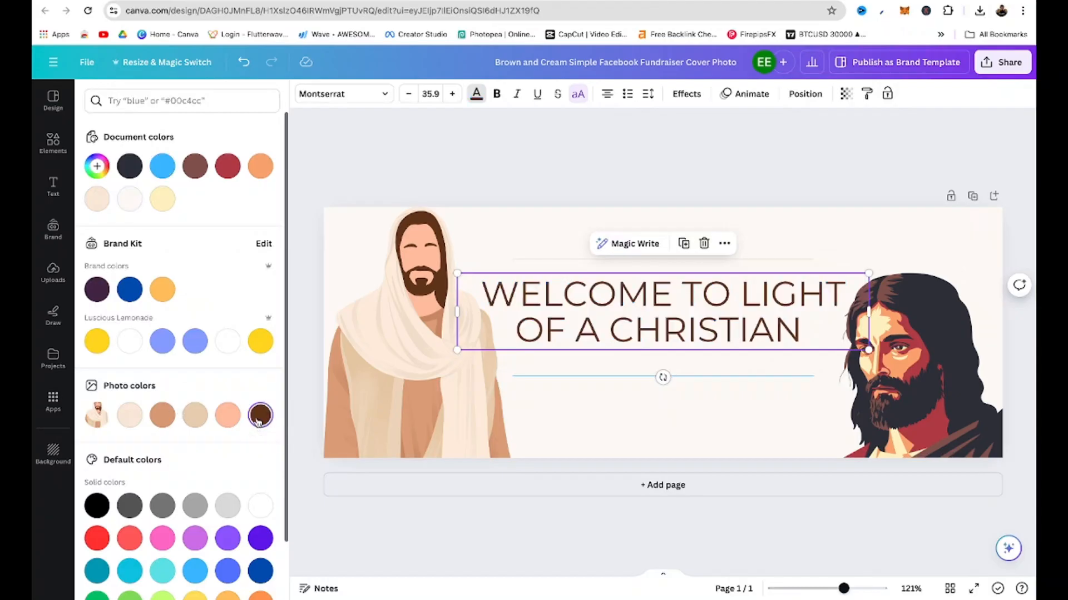
- Make both the lower and upper divider lines tan
{"action": "left_click", "coordinate": [798, 377]}
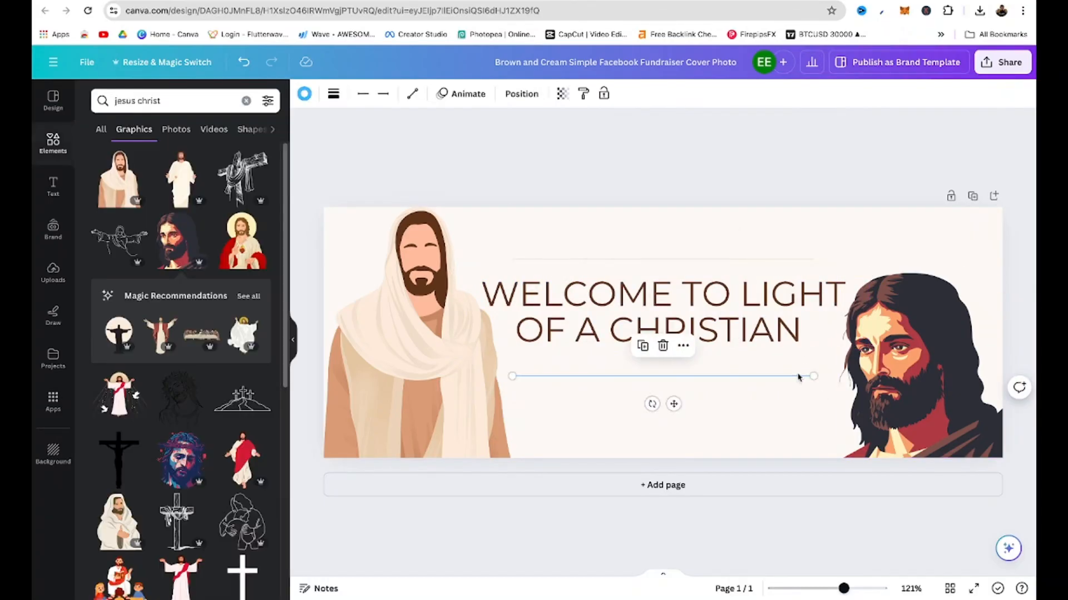
{"action": "left_click", "coordinate": [310, 97]}
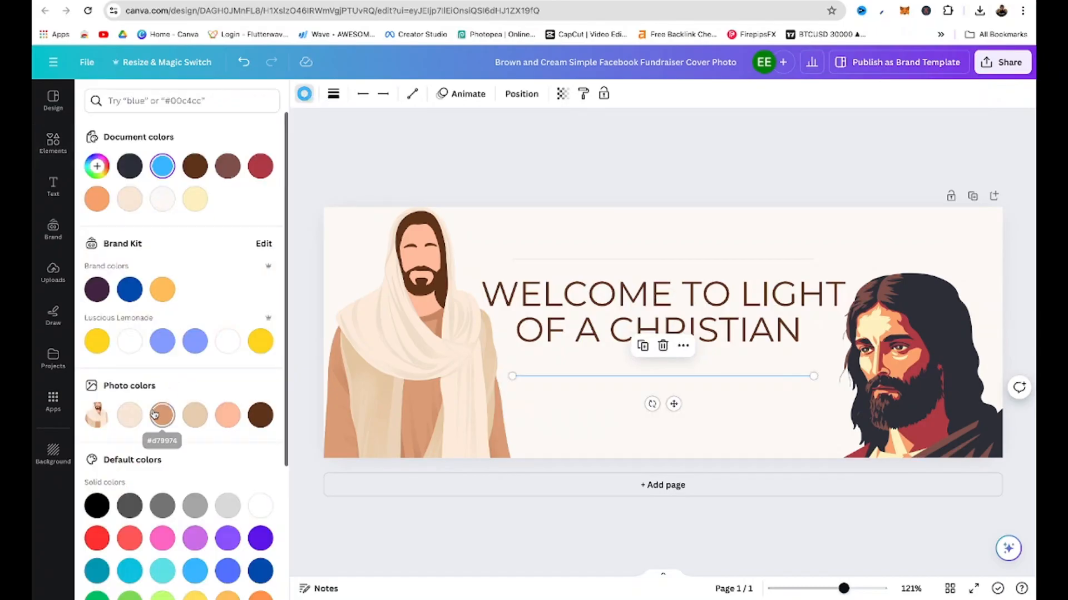
{"action": "left_click", "coordinate": [169, 422]}
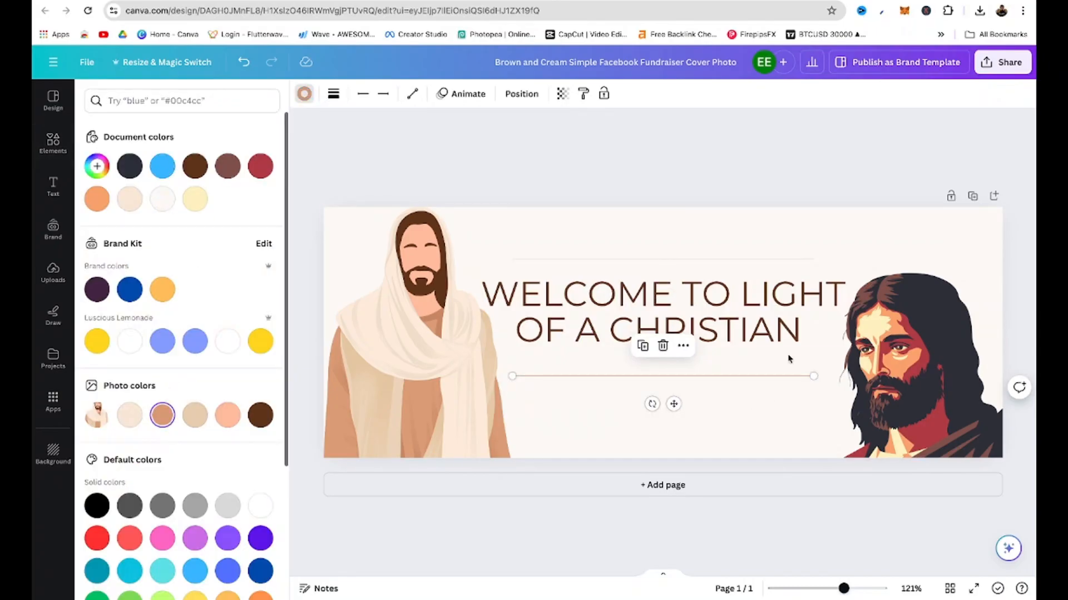
{"action": "left_click", "coordinate": [786, 259]}
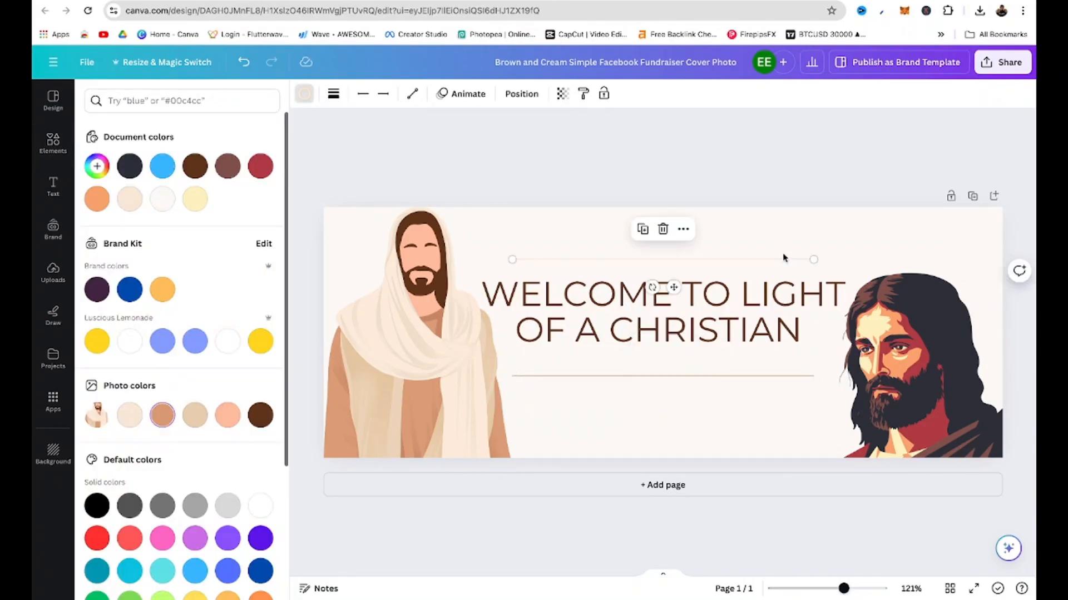
{"action": "left_click", "coordinate": [162, 412]}
{"action": "left_click", "coordinate": [940, 234]}
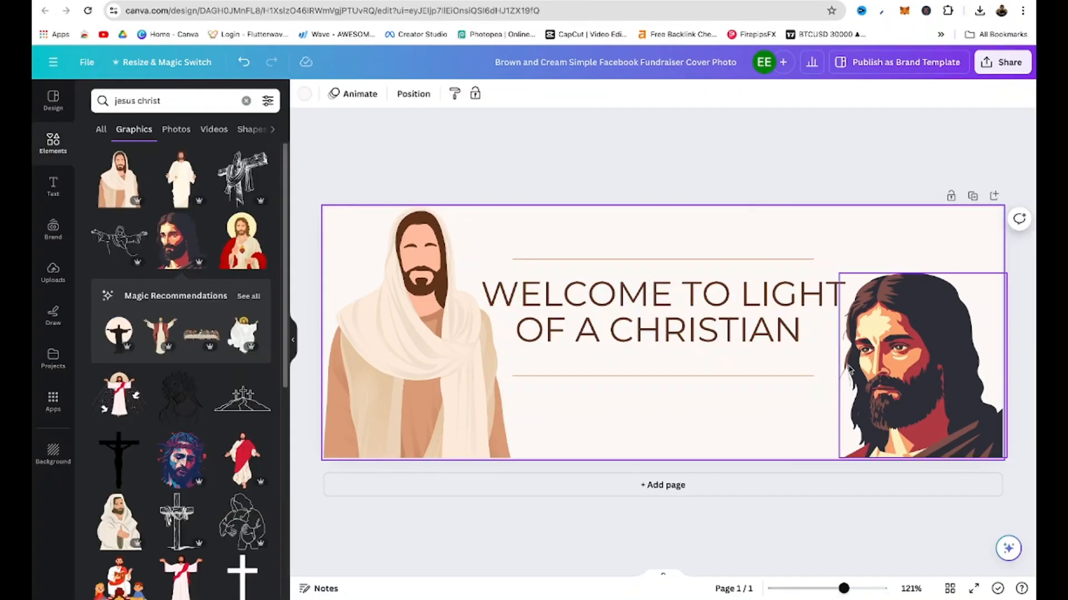
{"action": "left_click", "coordinate": [761, 136]}
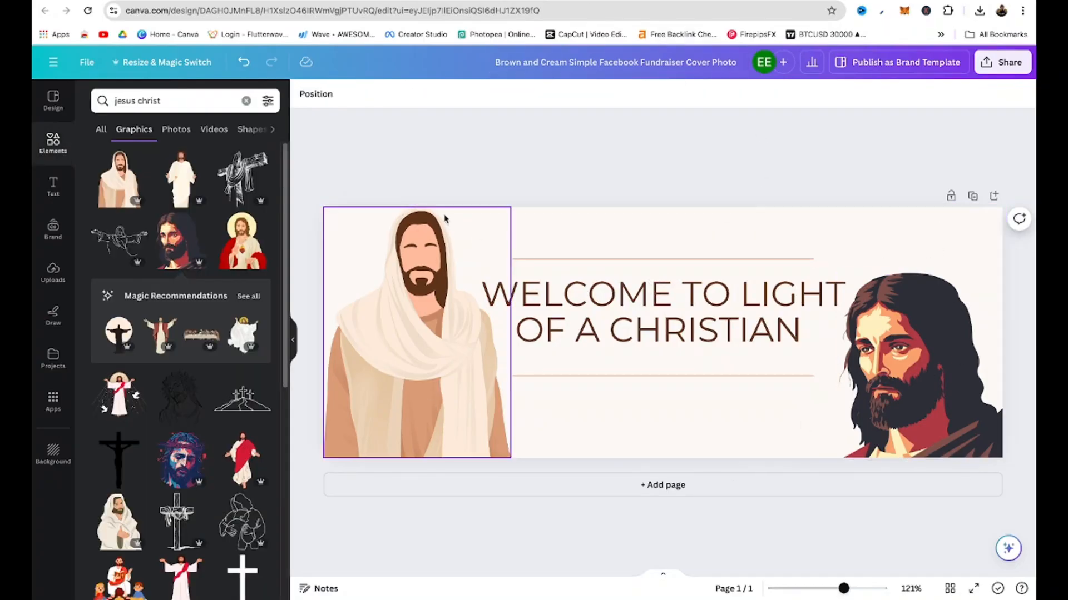
- Place the three-crosses-on-a-hill graphic beneath the title and raise the lower divider line slightly
{"action": "left_click", "coordinate": [948, 306]}
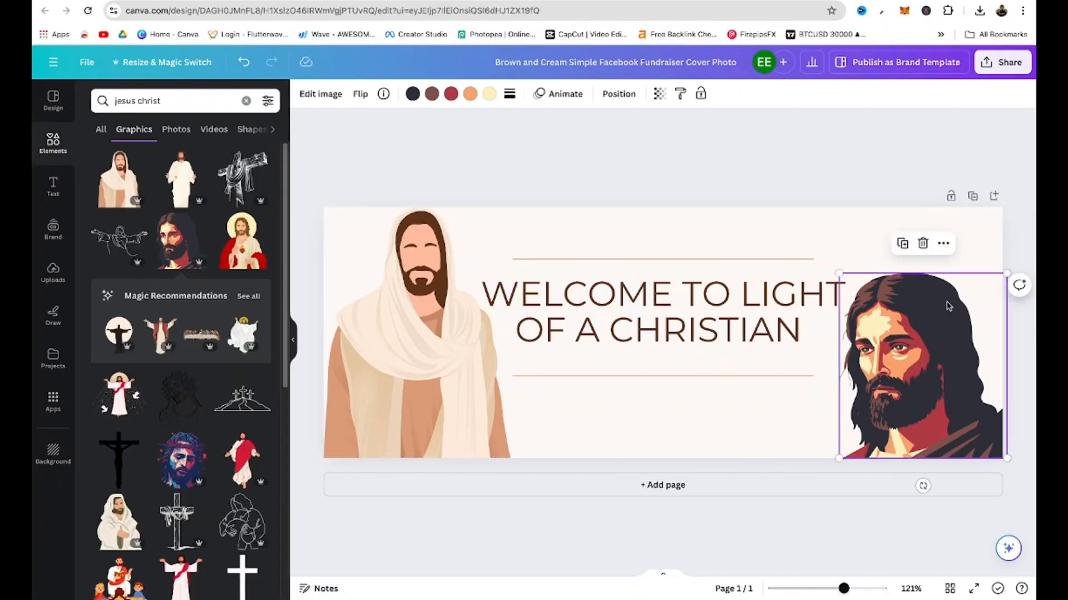
{"action": "left_click", "coordinate": [490, 143]}
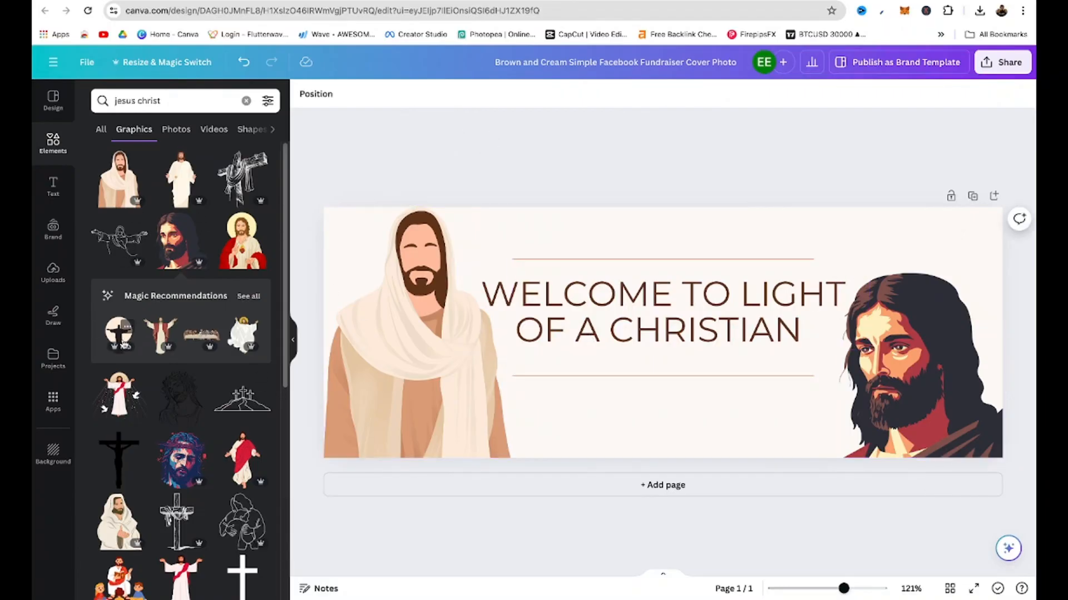
{"action": "left_click", "coordinate": [233, 398]}
{"action": "left_click_drag", "start_coordinate": [691, 362], "coordinate": [696, 437]}
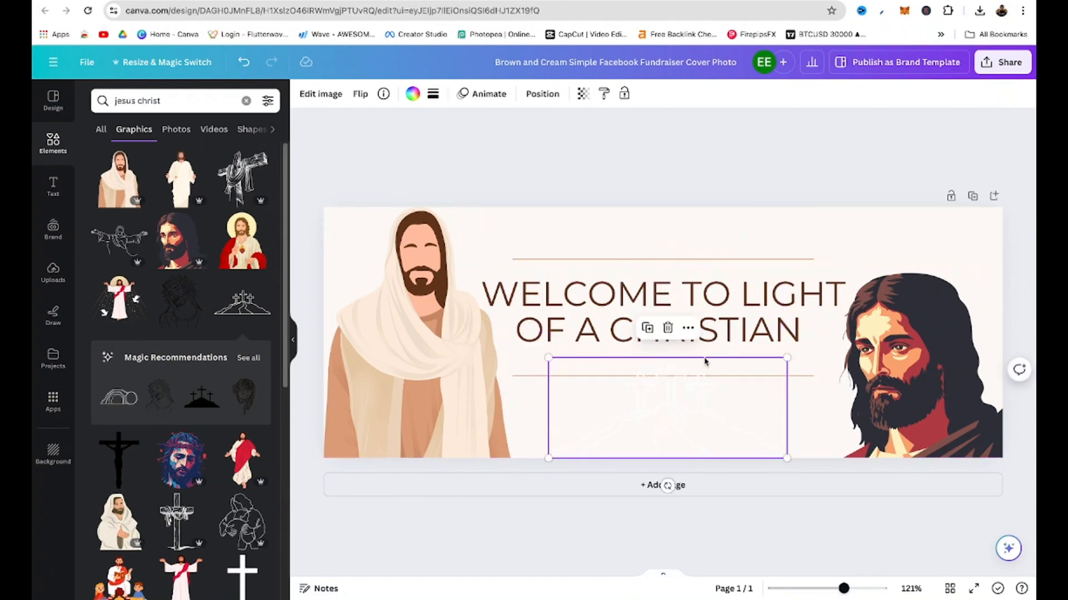
{"action": "left_click_drag", "start_coordinate": [788, 357], "coordinate": [791, 359]}
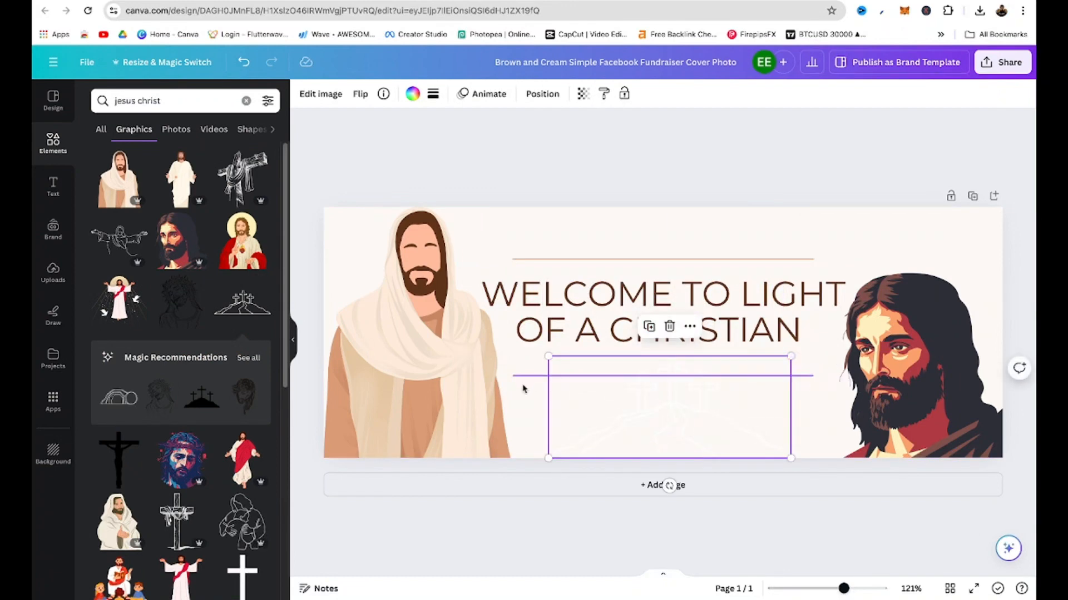
{"action": "left_click_drag", "start_coordinate": [524, 377], "coordinate": [522, 344]}
{"action": "left_click", "coordinate": [789, 228]}
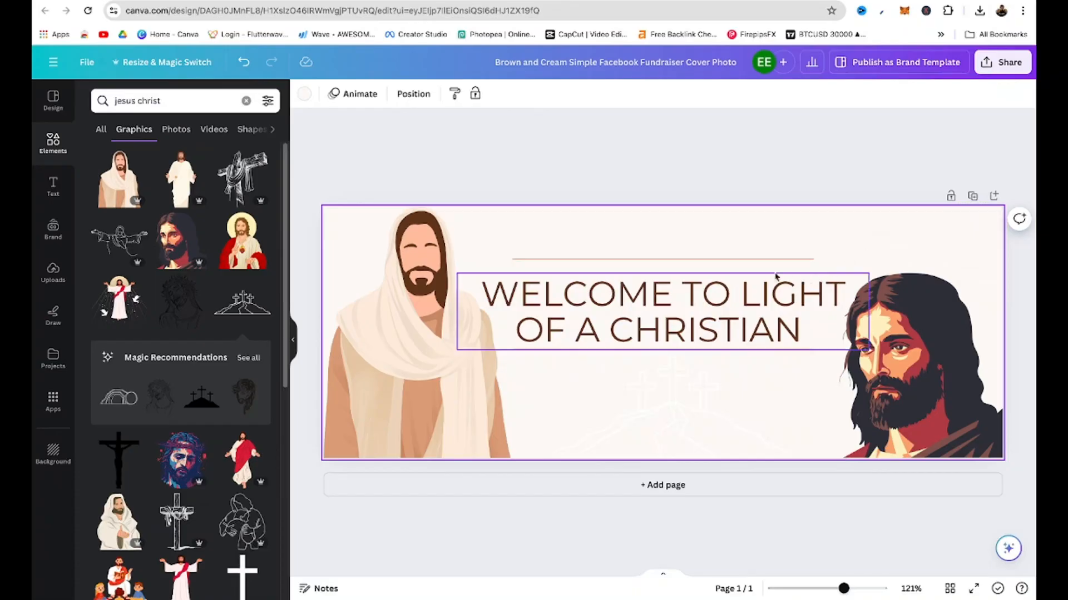
- Break the title so LIGHT OF A CHRISTIAN starts on a second line
{"action": "left_click", "coordinate": [710, 294]}
{"action": "left_click_drag", "start_coordinate": [710, 294], "coordinate": [709, 290]}
{"action": "left_click", "coordinate": [933, 243]}
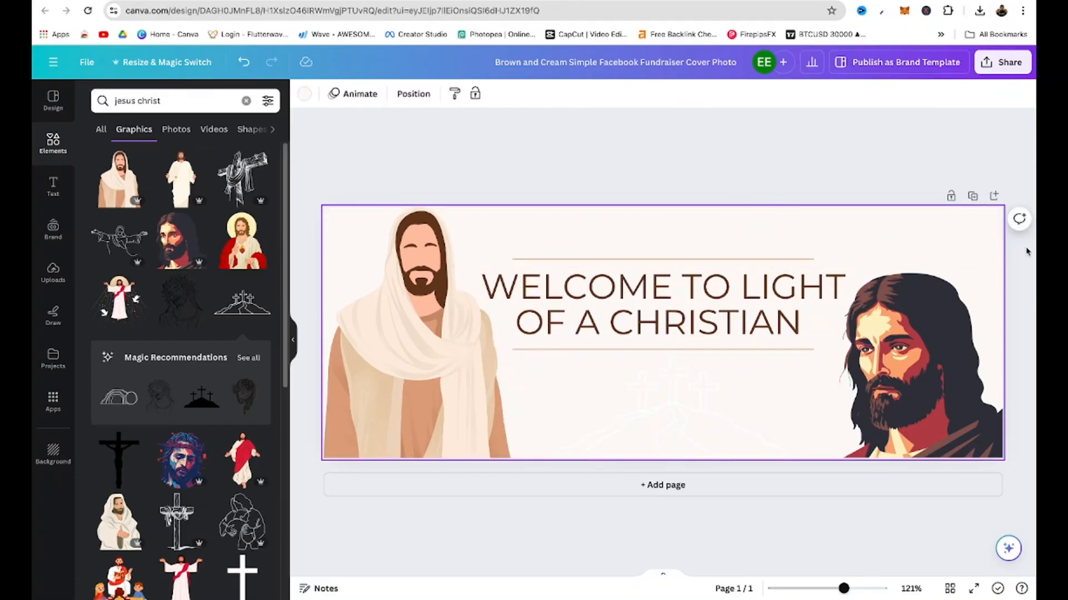
{"action": "left_click", "coordinate": [742, 293]}
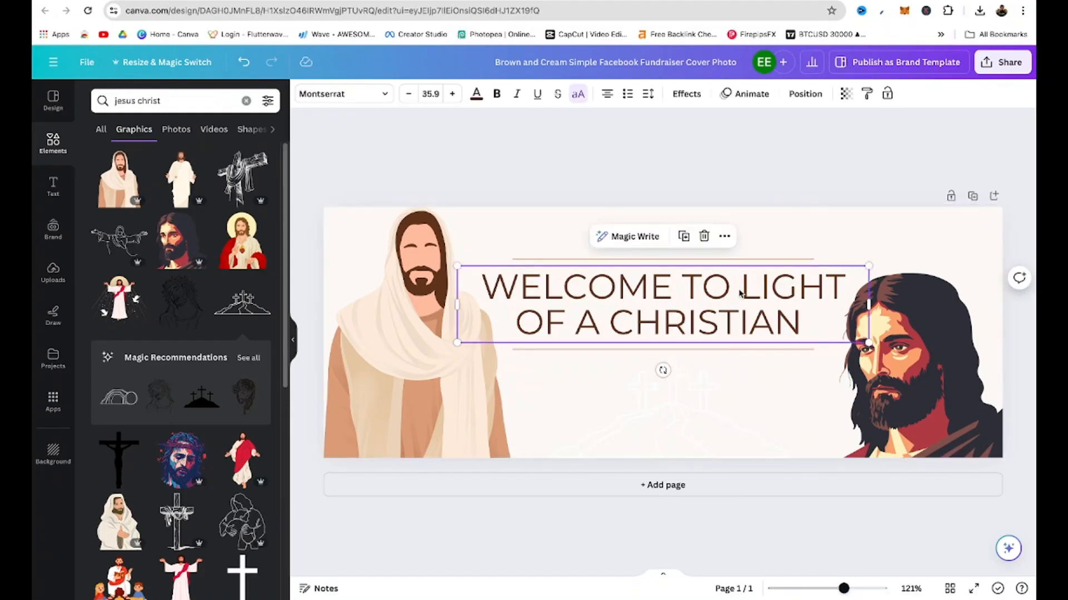
{"action": "left_click", "coordinate": [745, 287]}
{"action": "key", "text": "Return"}
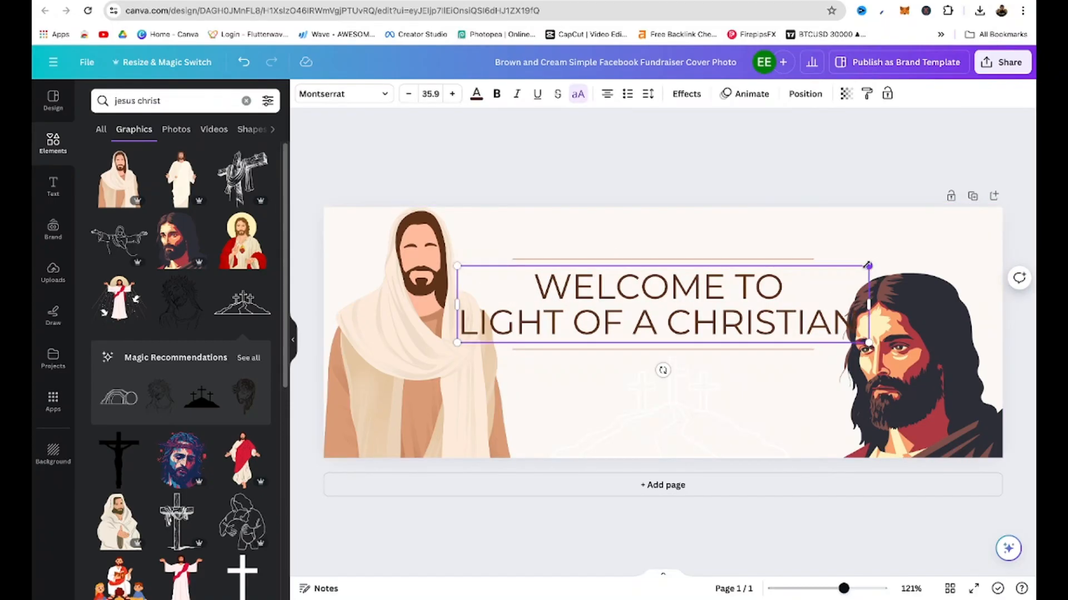
- Shrink the title to size 30.4, recentre it, and place a duplicate just below
{"action": "left_click_drag", "start_coordinate": [867, 265], "coordinate": [839, 272]}
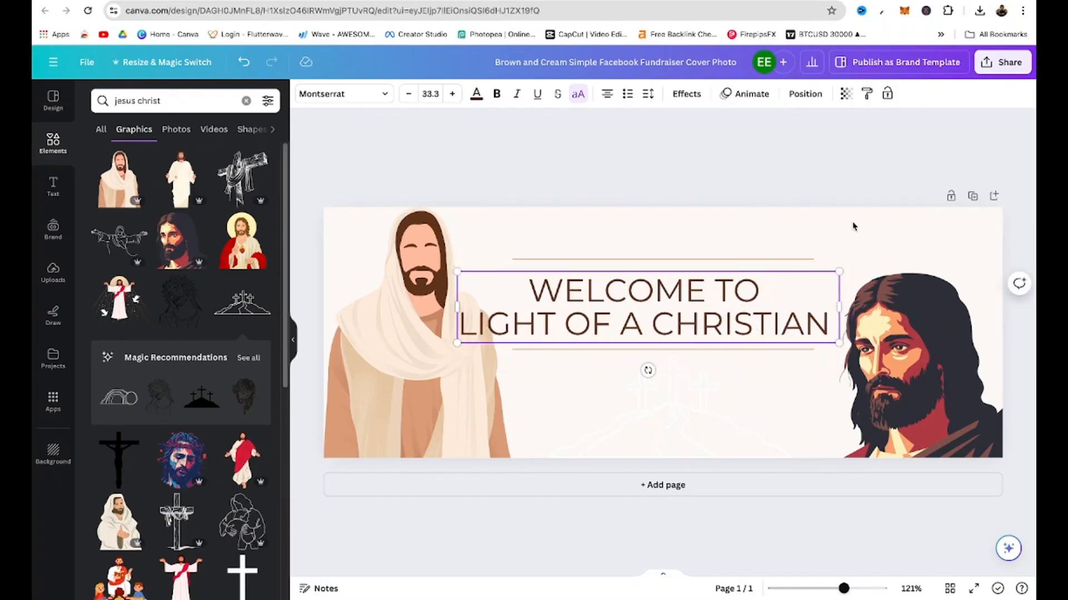
{"action": "left_click_drag", "start_coordinate": [698, 300], "coordinate": [715, 296]}
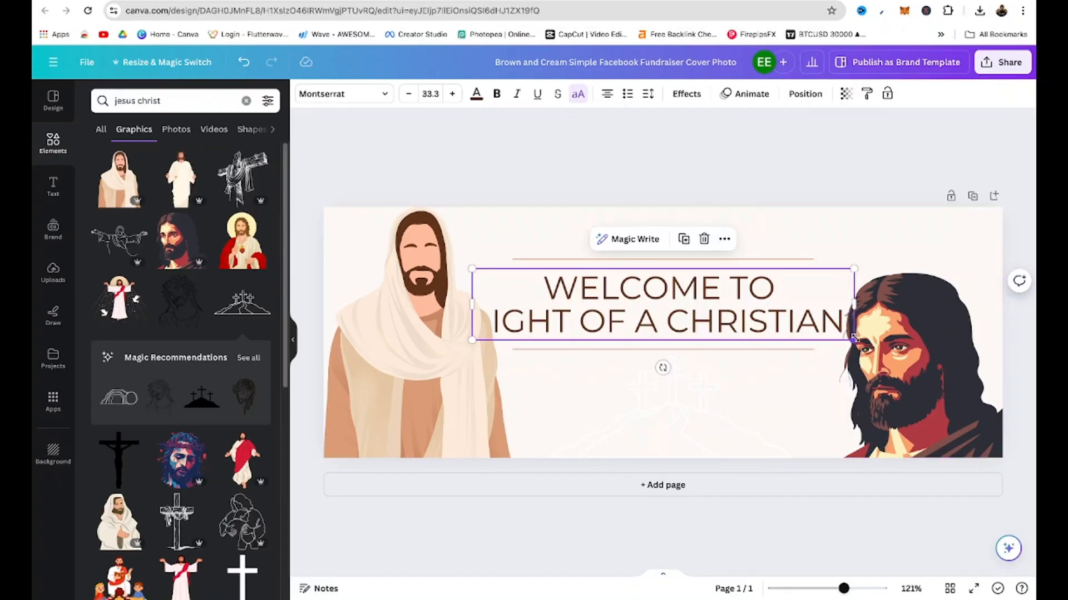
{"action": "left_click_drag", "start_coordinate": [854, 338], "coordinate": [819, 334]}
{"action": "left_click", "coordinate": [644, 298]}
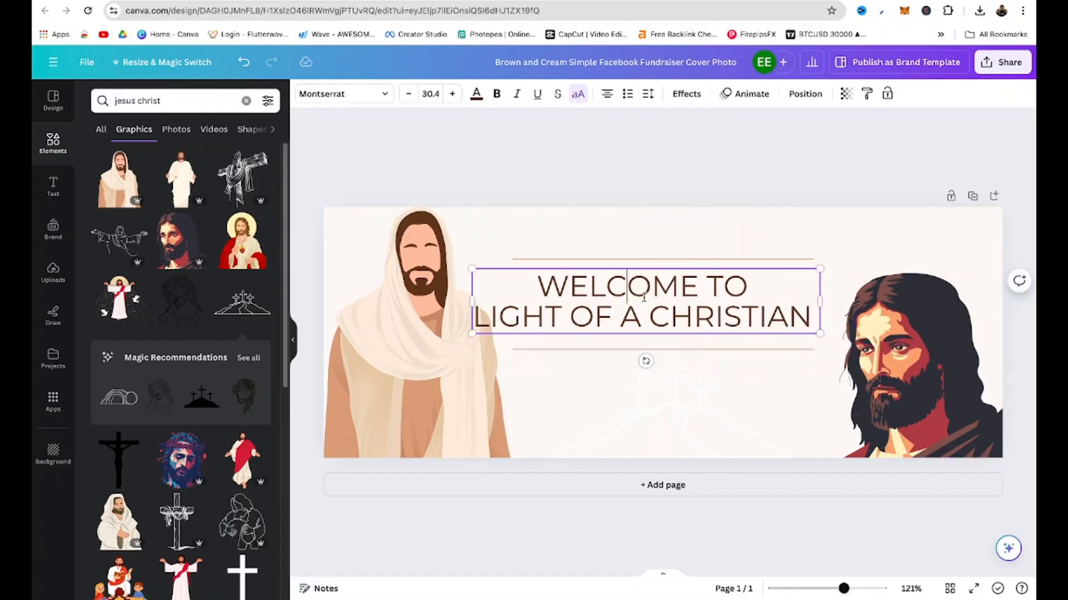
{"action": "left_click", "coordinate": [787, 228]}
{"action": "mouse_move", "coordinate": [707, 314]}
{"action": "left_mouse_down"}
{"action": "mouse_move", "coordinate": [738, 314]}
{"action": "mouse_move", "coordinate": [725, 314]}
{"action": "left_mouse_up"}
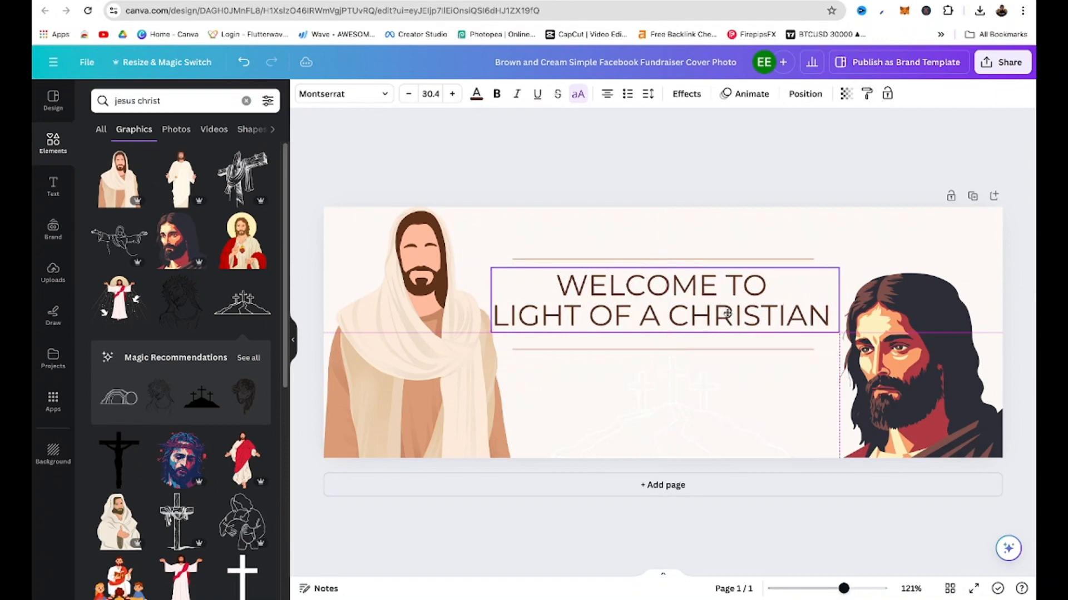
{"action": "left_click", "coordinate": [685, 238]}
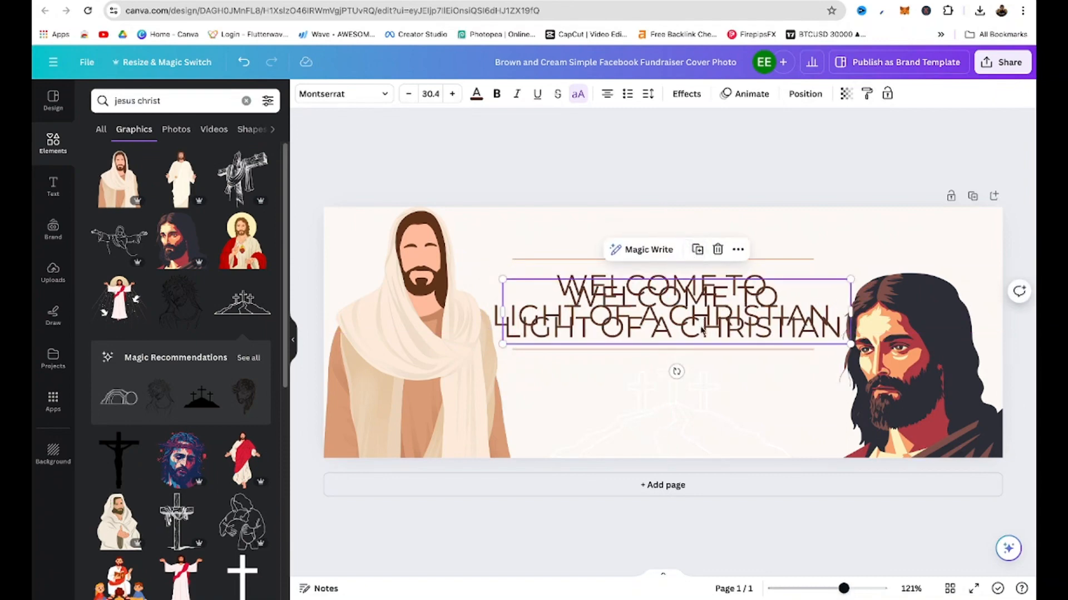
{"action": "left_click_drag", "start_coordinate": [701, 329], "coordinate": [699, 341]}
- Delete WELCOME TO from the duplicate and LIGHT OF A CHRISTIAN from the original
{"action": "left_click", "coordinate": [782, 315]}
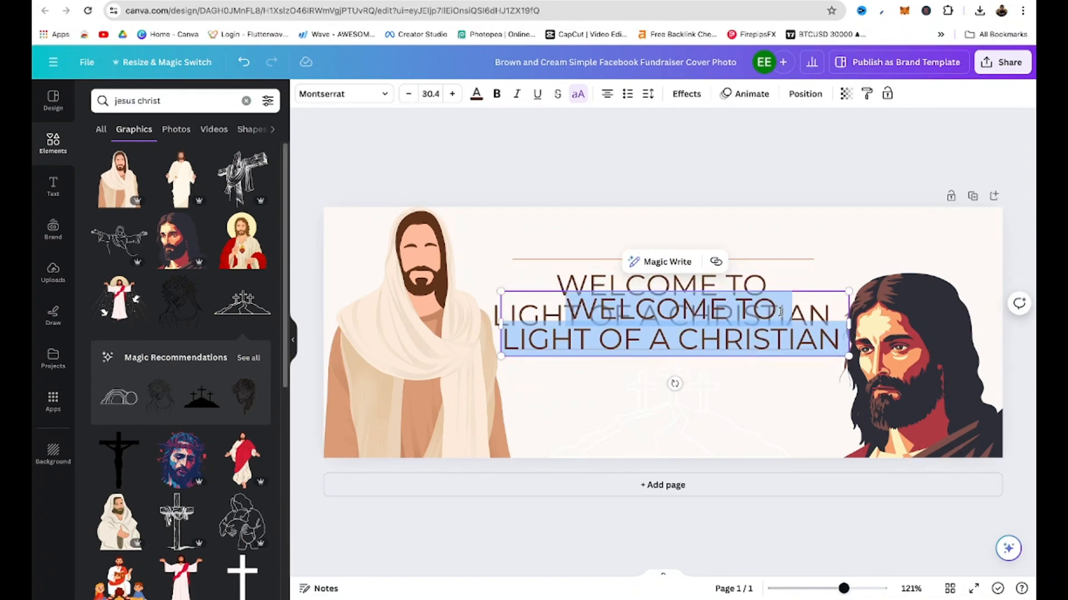
{"action": "left_click", "coordinate": [776, 306]}
{"action": "left_click_drag", "start_coordinate": [777, 306], "coordinate": [563, 304]}
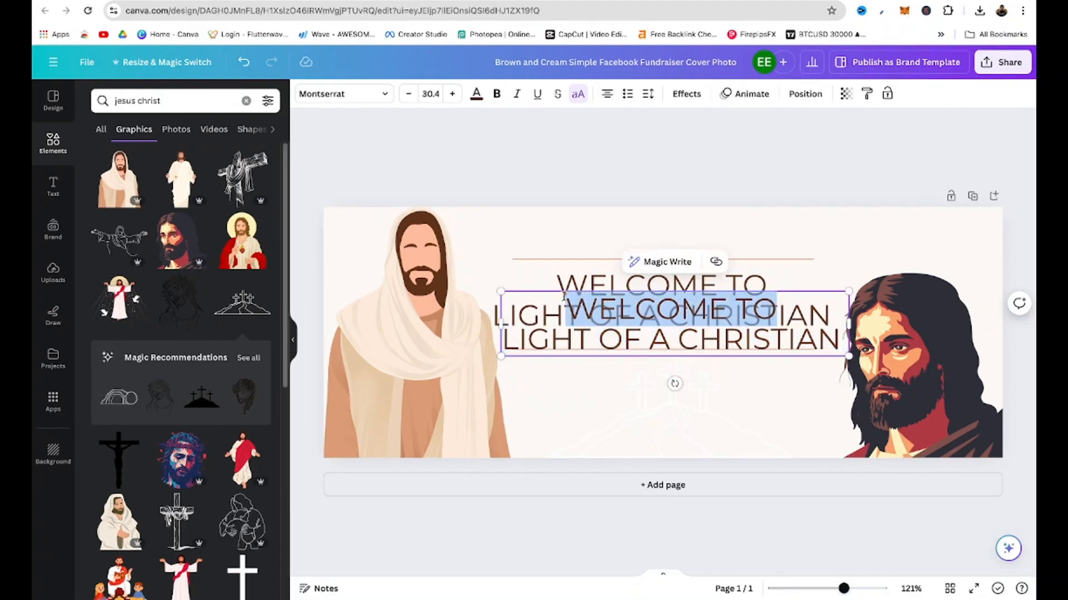
{"action": "key", "text": "BackSpace"}
{"action": "left_click", "coordinate": [744, 281]}
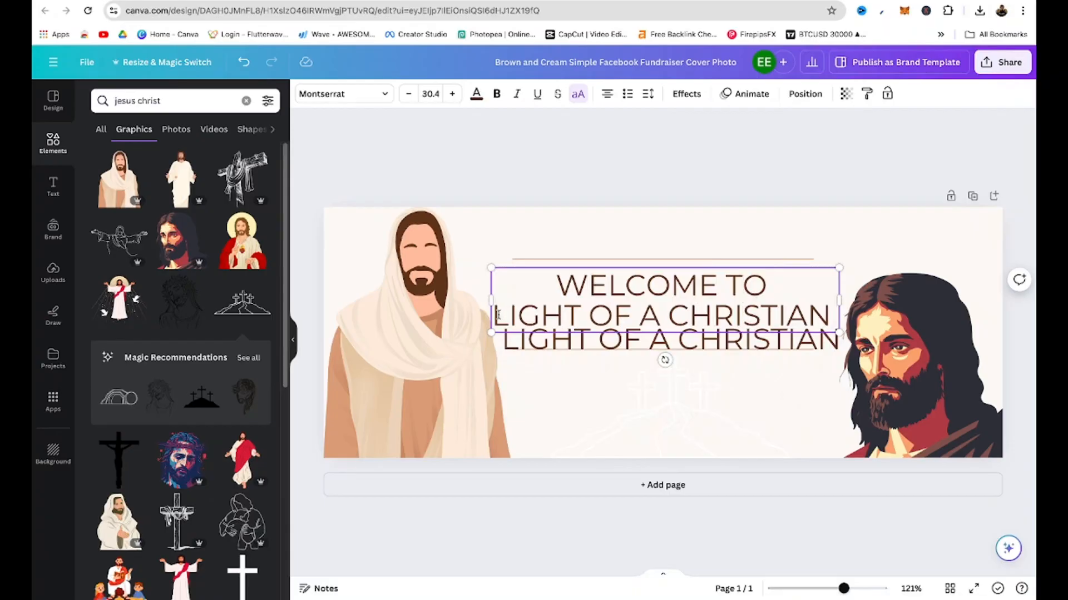
{"action": "left_click_drag", "start_coordinate": [495, 316], "coordinate": [833, 328]}
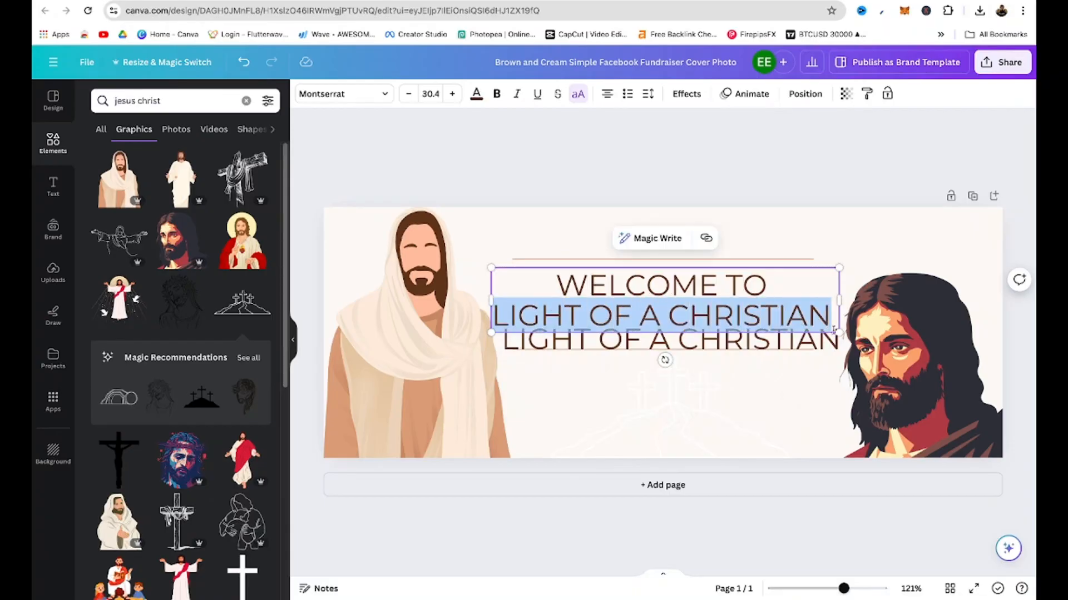
{"action": "key", "text": "BackSpace"}
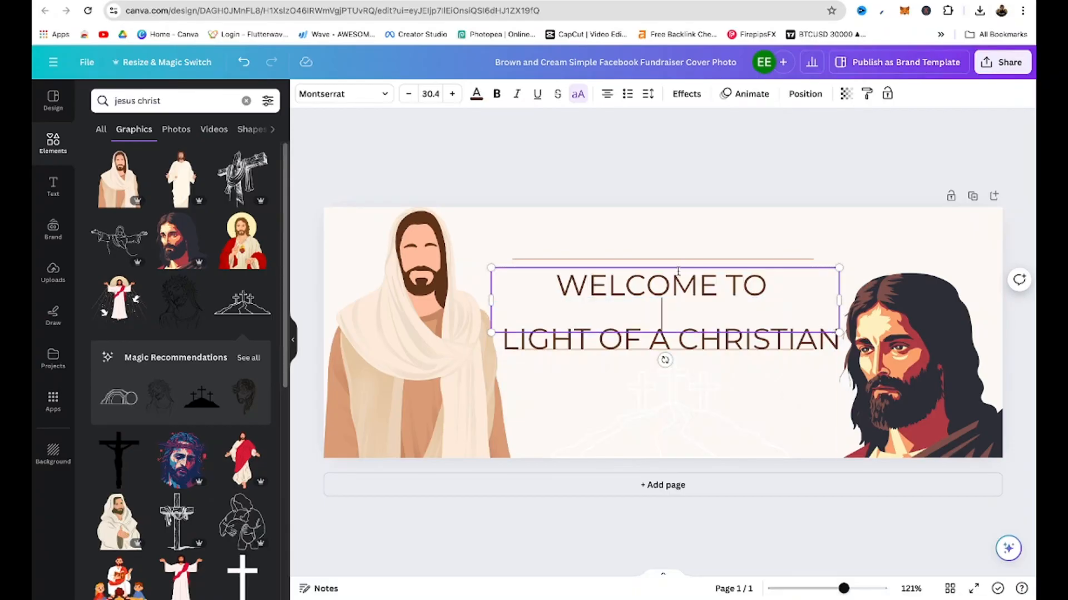
{"action": "key", "text": "BackSpace"}
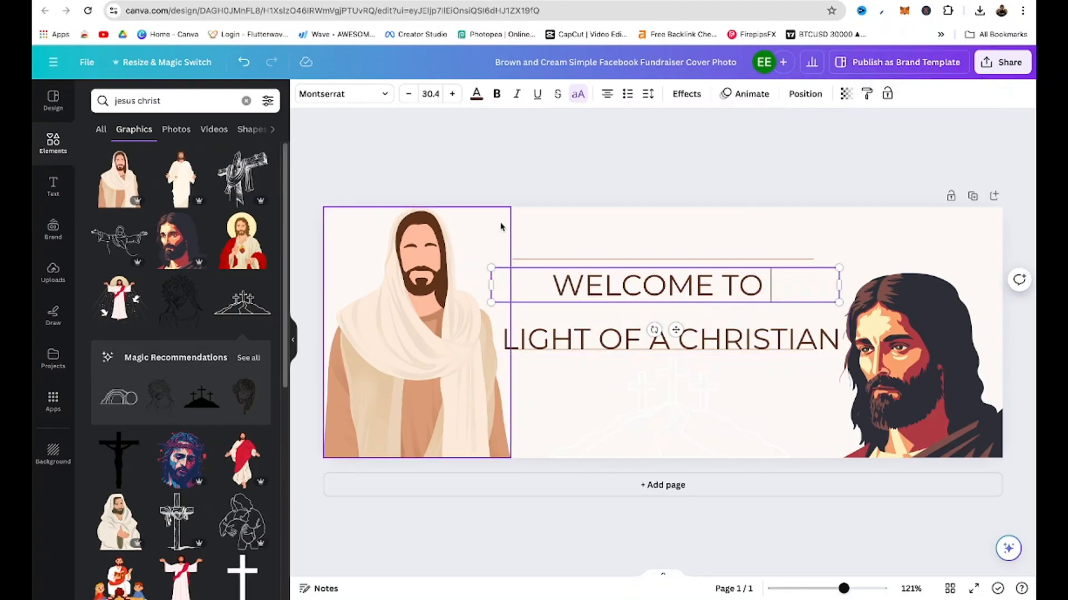
- Stack WELCOME TO near the top with LIGHT OF A CHRISTIAN just beneath it
{"action": "left_click_drag", "start_coordinate": [675, 329], "coordinate": [668, 285]}
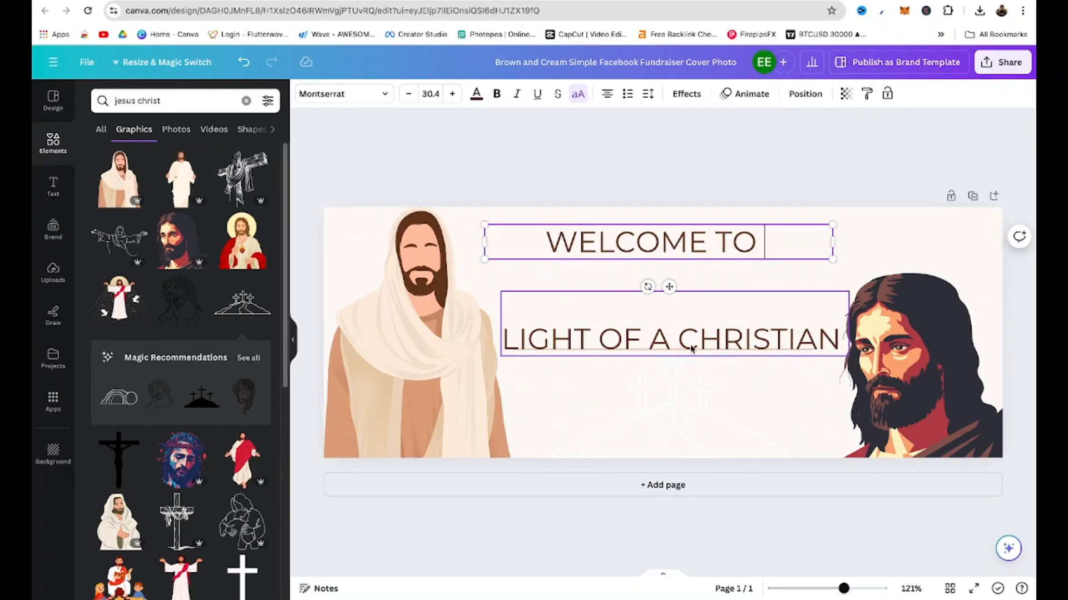
{"action": "left_click_drag", "start_coordinate": [692, 348], "coordinate": [687, 310]}
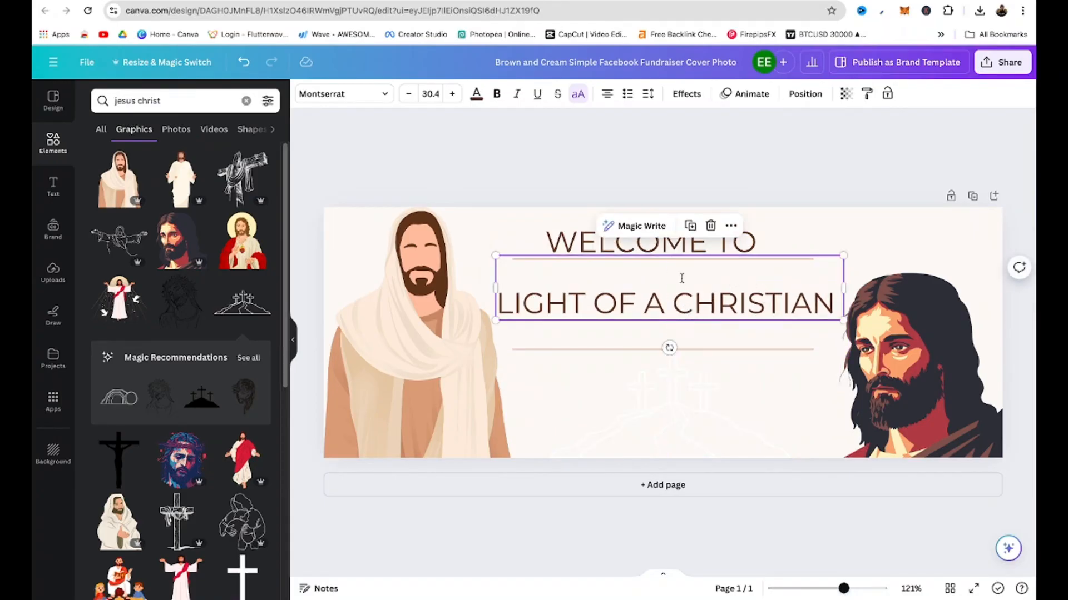
{"action": "key", "text": "BackSpace"}
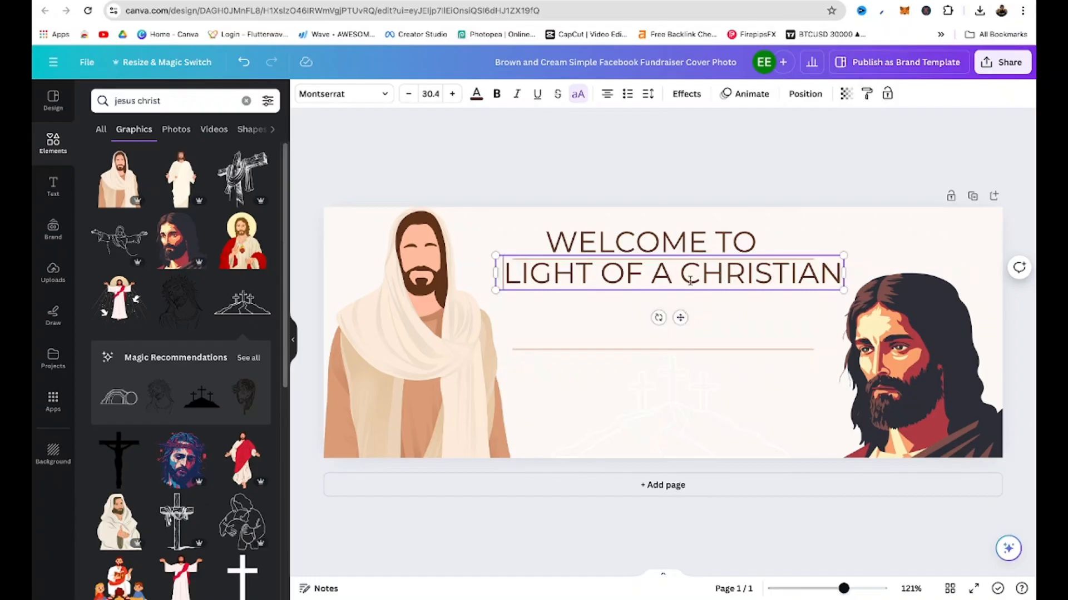
- Centre LIGHT OF A CHRISTIAN under WELCOME TO and move the divider line up beneath it
{"action": "left_click_drag", "start_coordinate": [715, 274], "coordinate": [708, 288]}
{"action": "left_click_drag", "start_coordinate": [700, 348], "coordinate": [698, 307]}
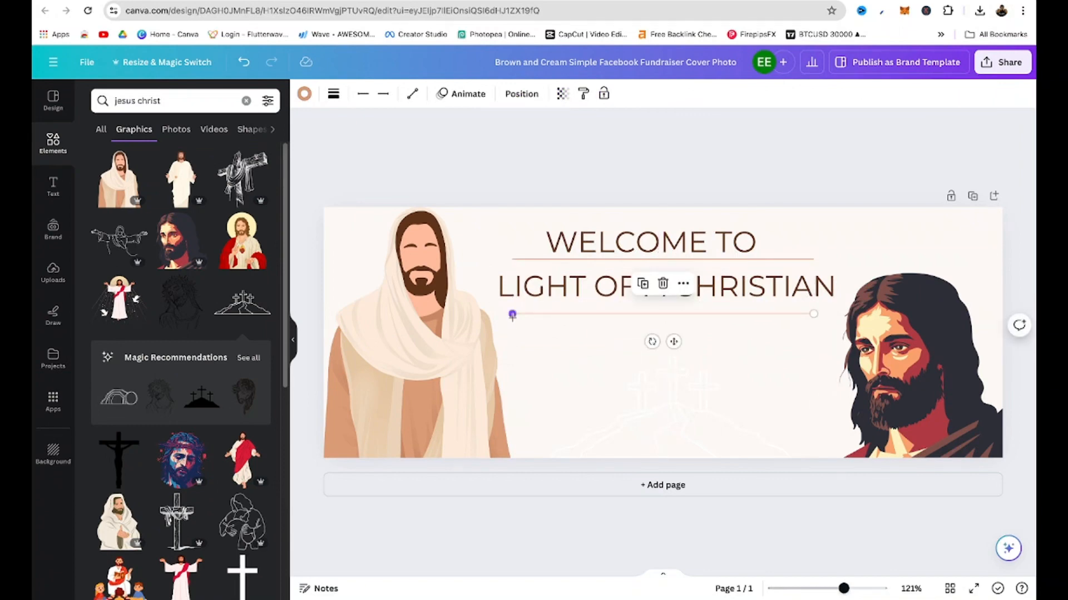
{"action": "left_click_drag", "start_coordinate": [512, 315], "coordinate": [548, 313]}
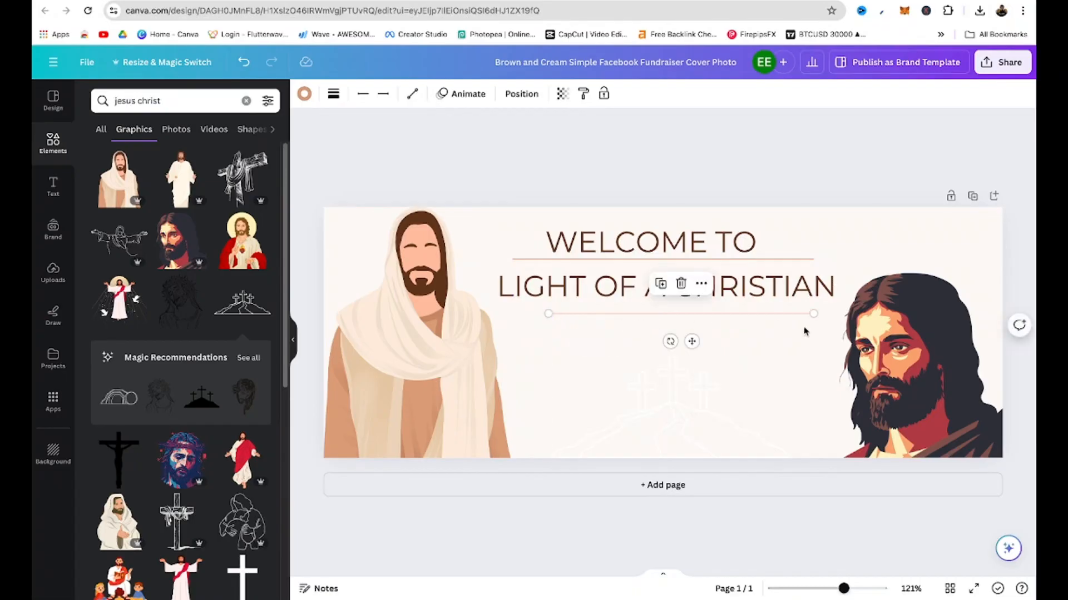
{"action": "mouse_move", "coordinate": [810, 313]}
{"action": "left_mouse_down"}
{"action": "mouse_move", "coordinate": [781, 311]}
{"action": "mouse_move", "coordinate": [790, 314]}
{"action": "left_mouse_up"}
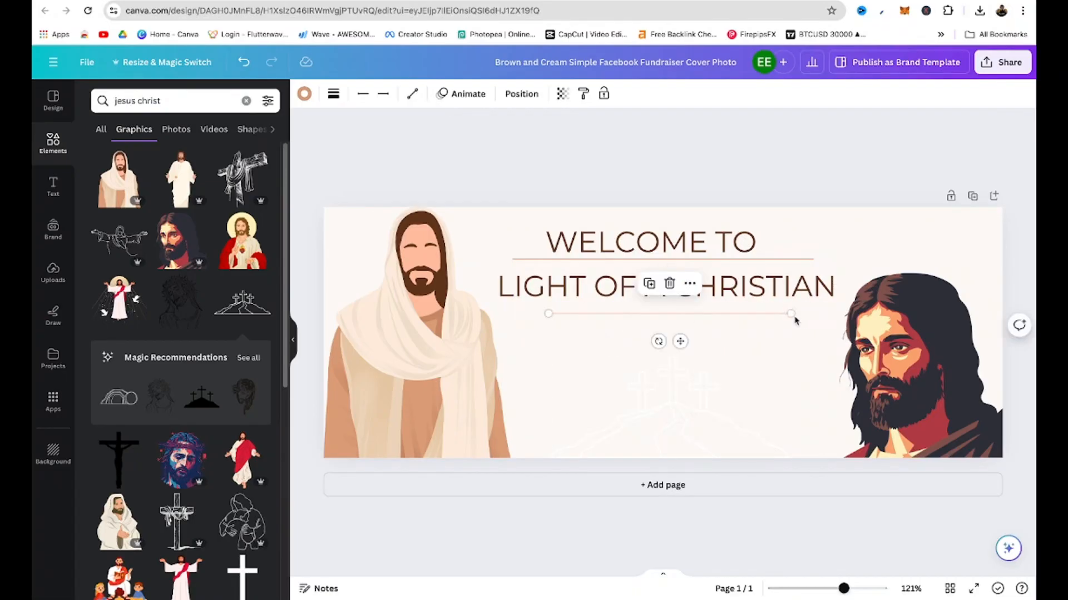
- Re-centre the divider line under the title and shorten it to about 297 wide
{"action": "left_click", "coordinate": [822, 247]}
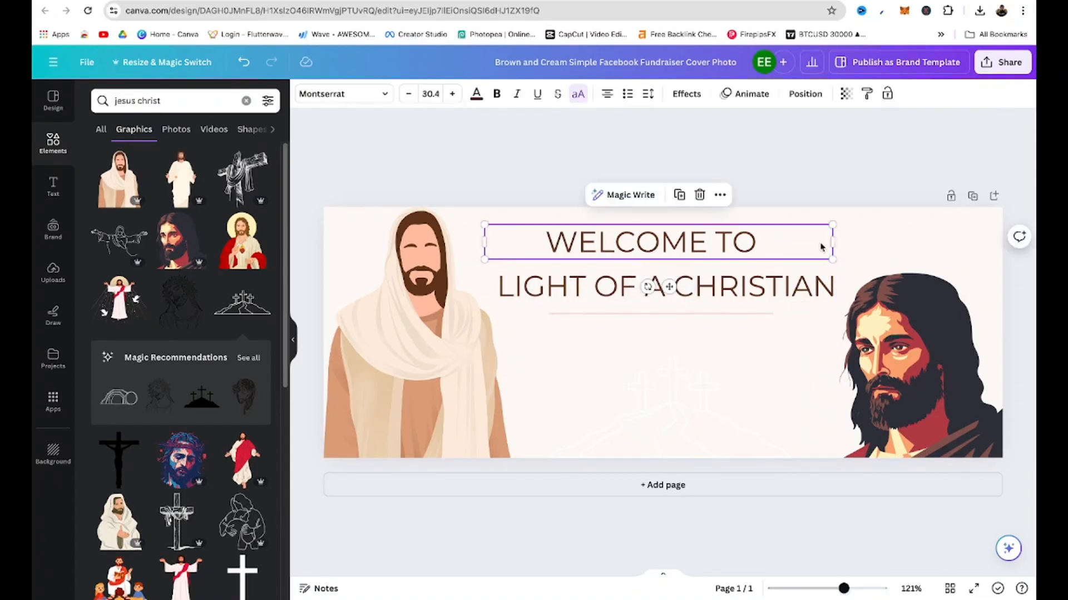
{"action": "left_click", "coordinate": [842, 165]}
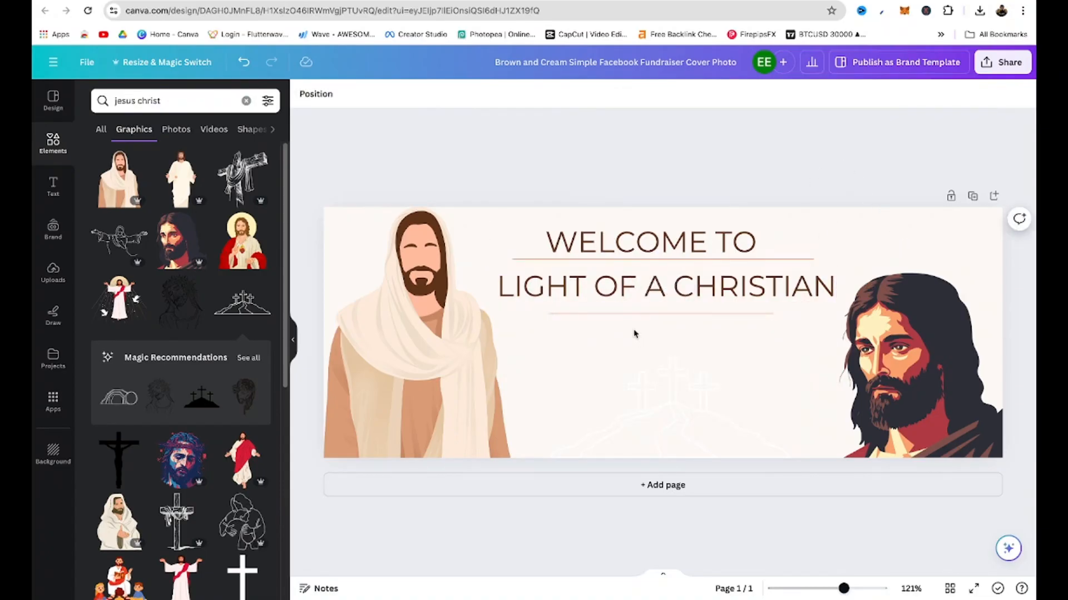
{"action": "left_click", "coordinate": [647, 315]}
{"action": "left_click_drag", "start_coordinate": [647, 316], "coordinate": [651, 316]}
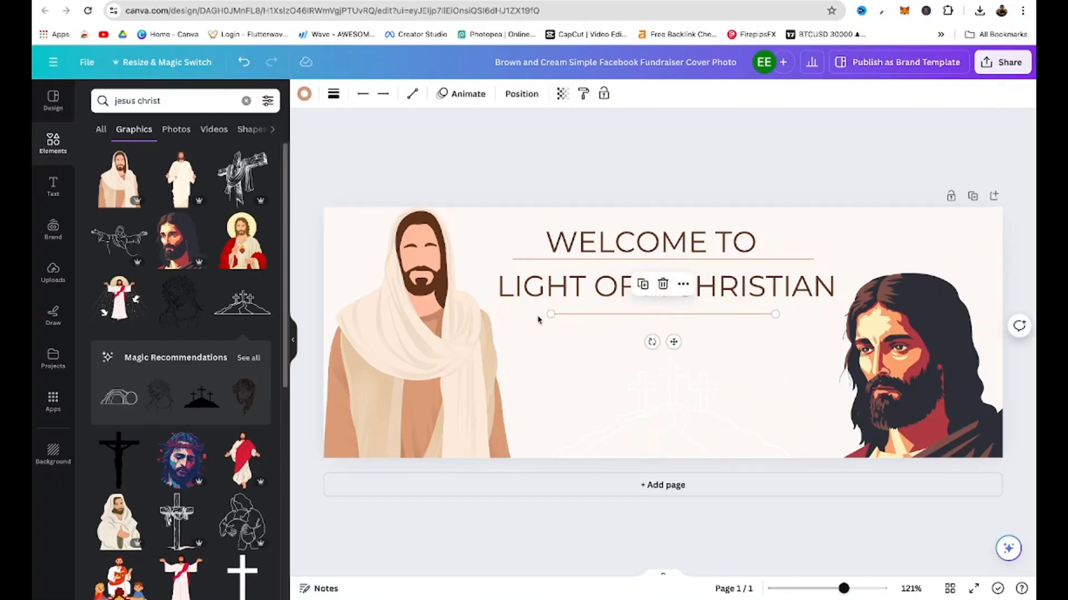
{"action": "left_click_drag", "start_coordinate": [550, 314], "coordinate": [560, 314]}
{"action": "left_click", "coordinate": [734, 199]}
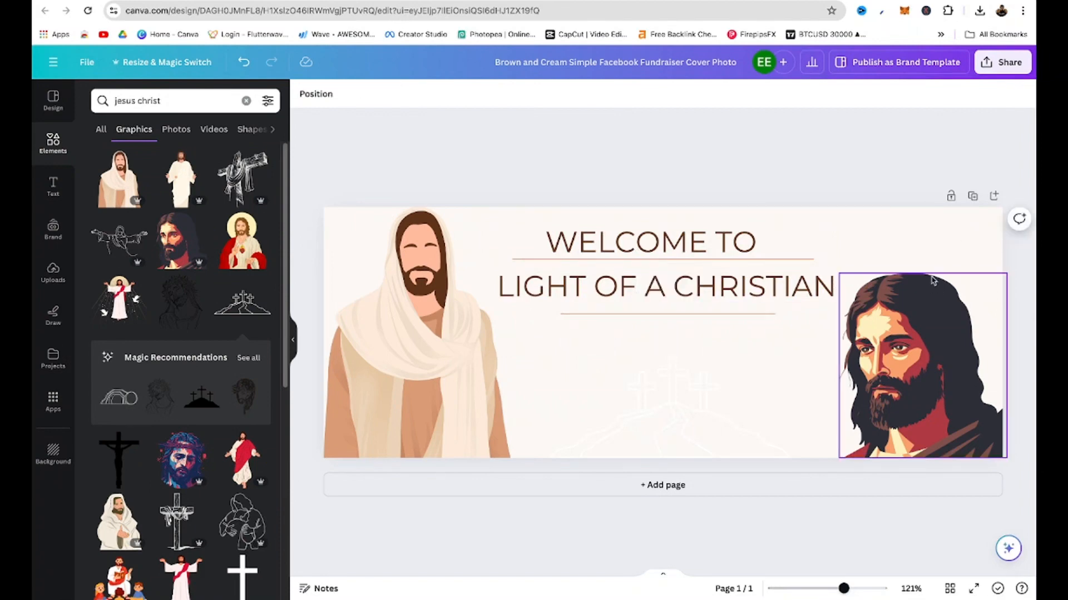
- Recolour the three-crosses hill graphic dark brown and nudge WELCOME TO slightly up
{"action": "left_click", "coordinate": [736, 402]}
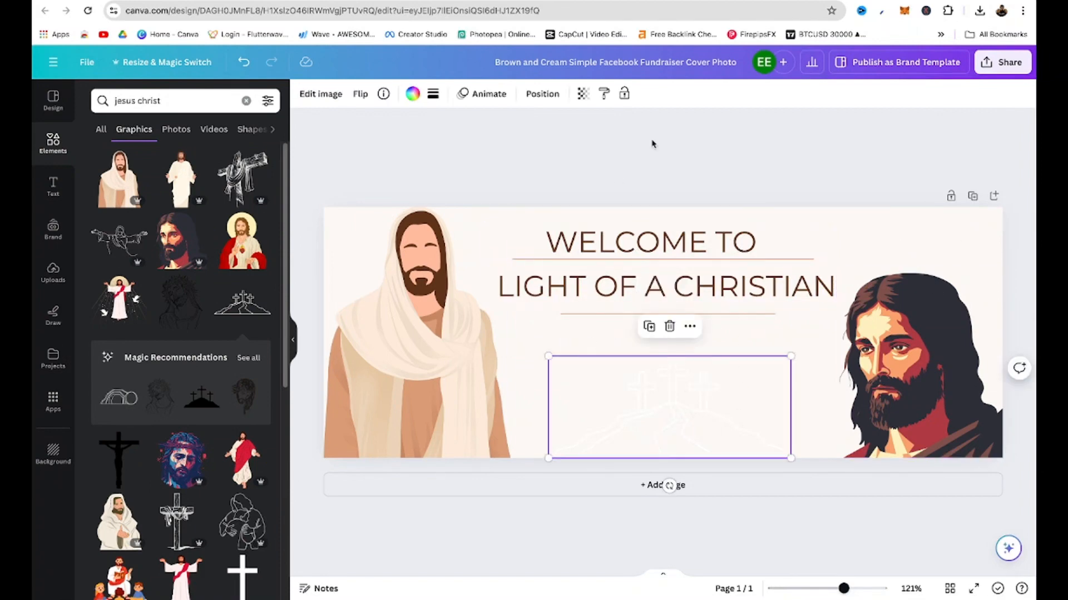
{"action": "left_click", "coordinate": [412, 93]}
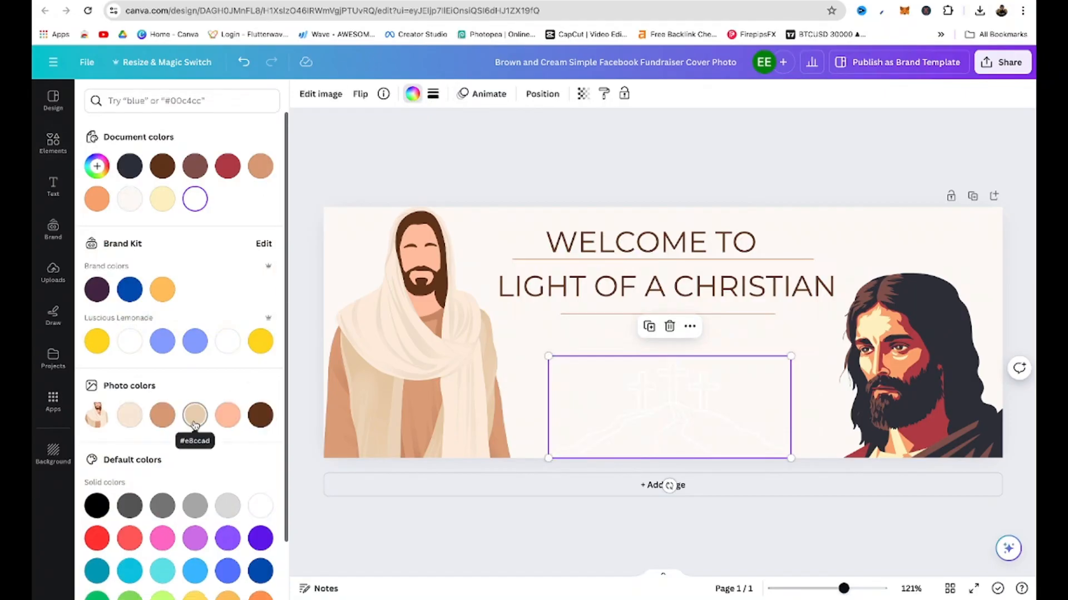
{"action": "left_click", "coordinate": [260, 420]}
{"action": "left_click", "coordinate": [913, 227]}
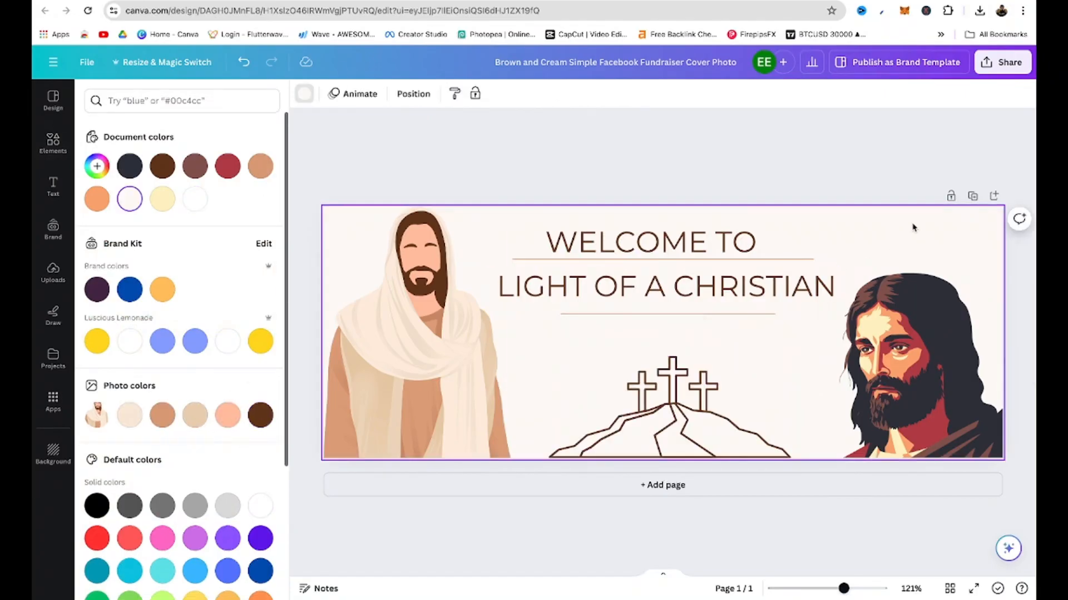
{"action": "left_click", "coordinate": [831, 126]}
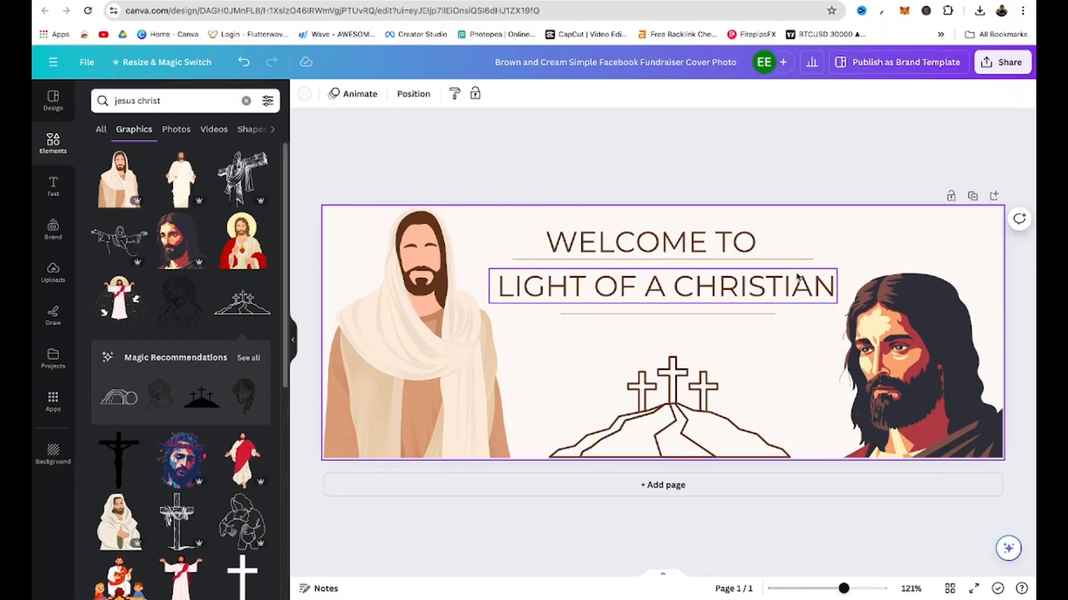
{"action": "left_click_drag", "start_coordinate": [787, 248], "coordinate": [790, 240]}
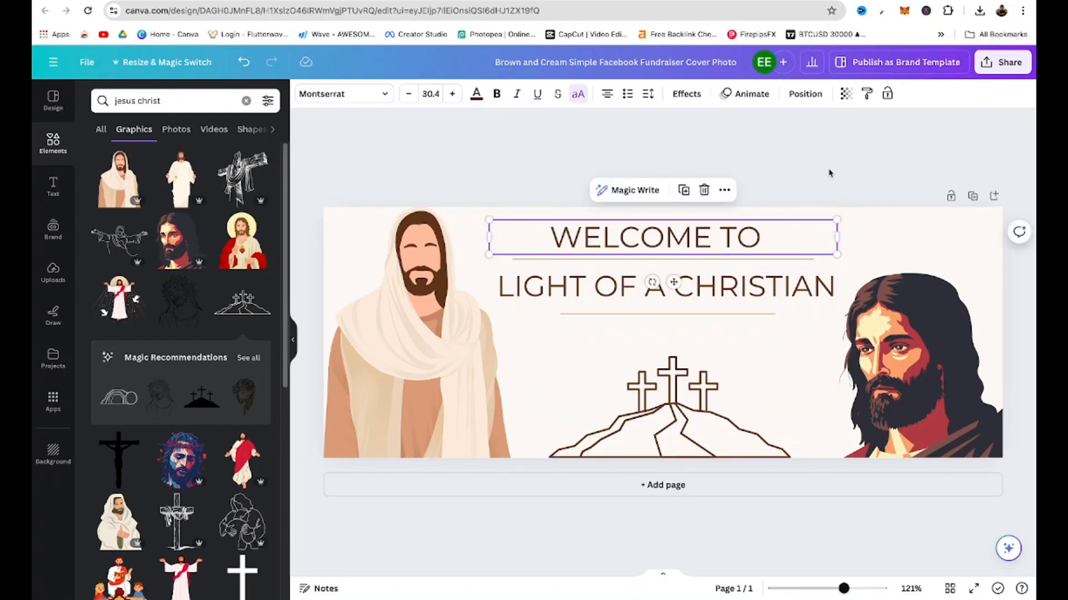
{"action": "left_click", "coordinate": [848, 177]}
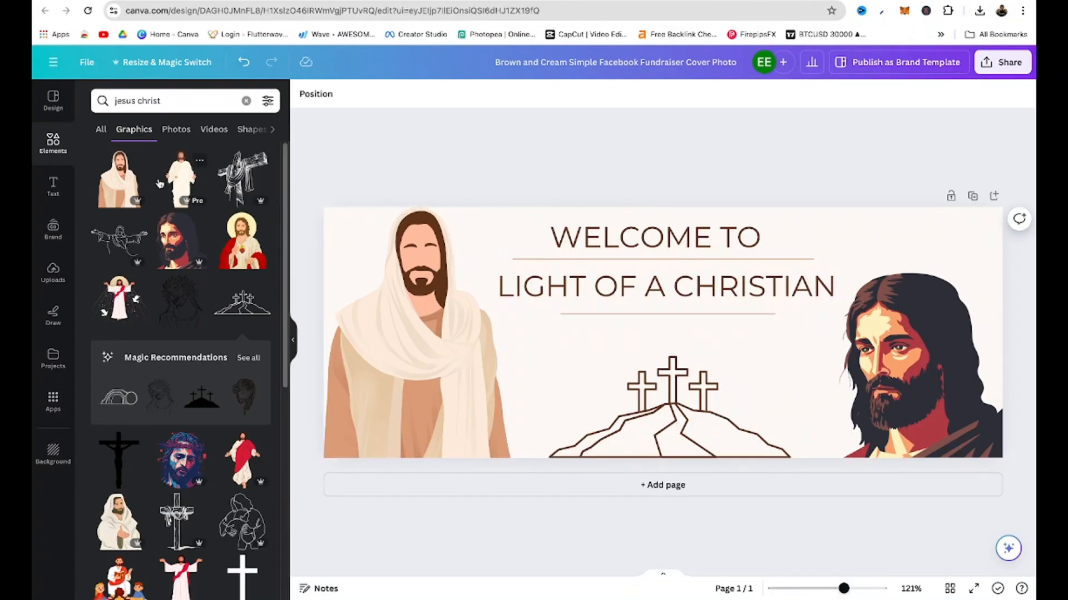
- Rename the design from its title bar to 'Light of a christian cover'
{"action": "left_click", "coordinate": [993, 64]}
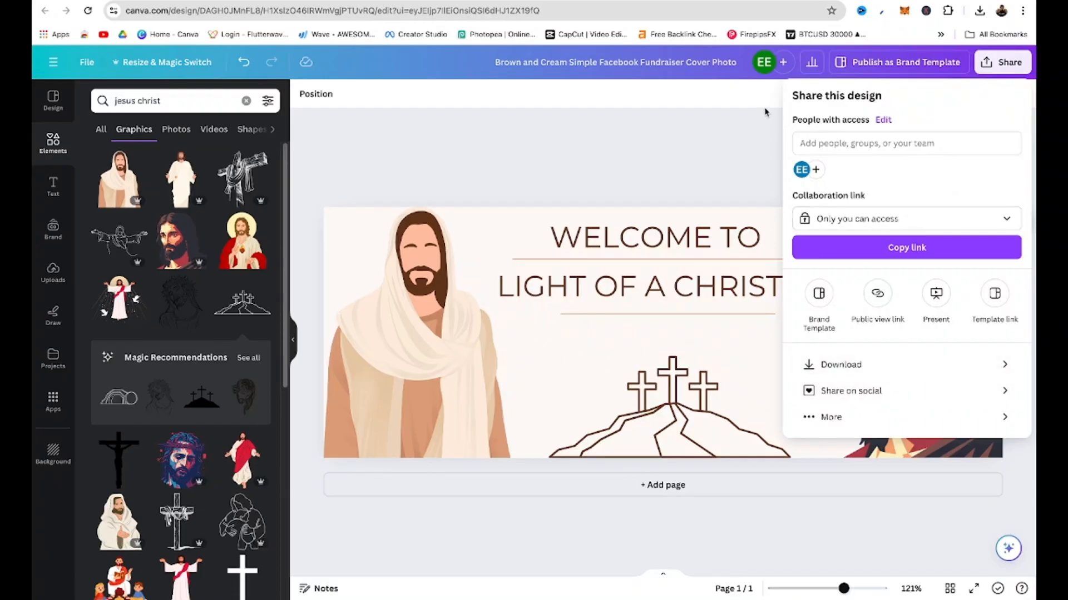
{"action": "left_click", "coordinate": [712, 59]}
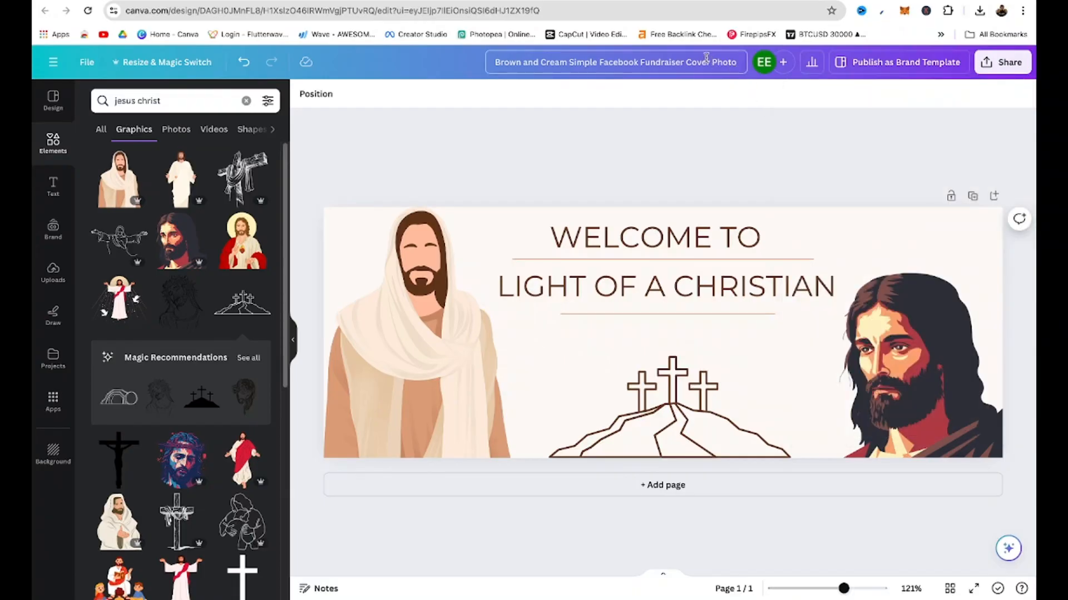
{"action": "left_click", "coordinate": [706, 59]}
{"action": "key", "text": "BackSpace"}
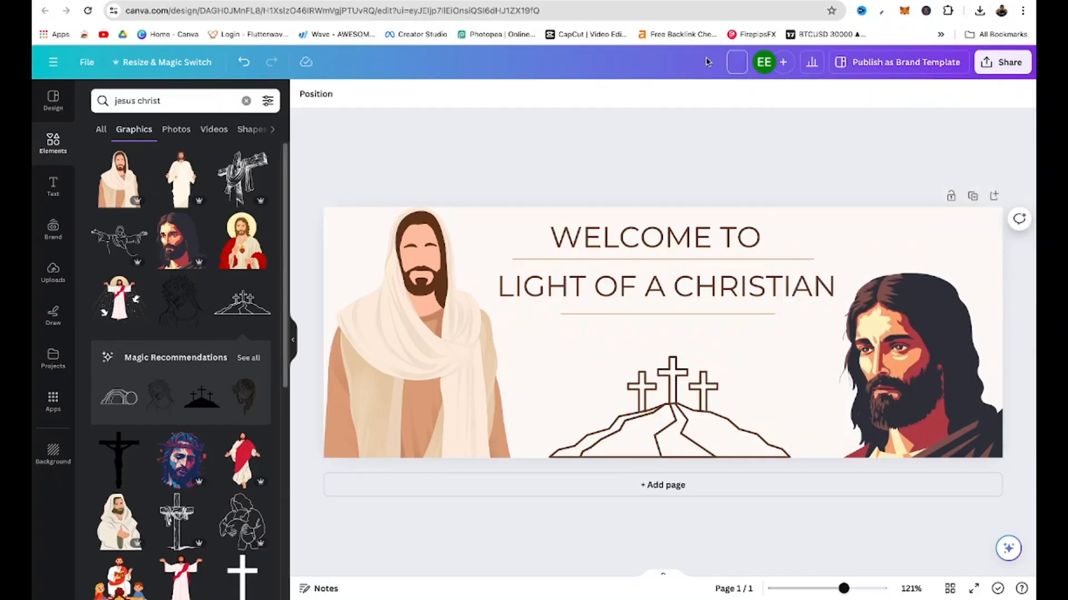
{"action": "type", "text": "Light of a christian"}
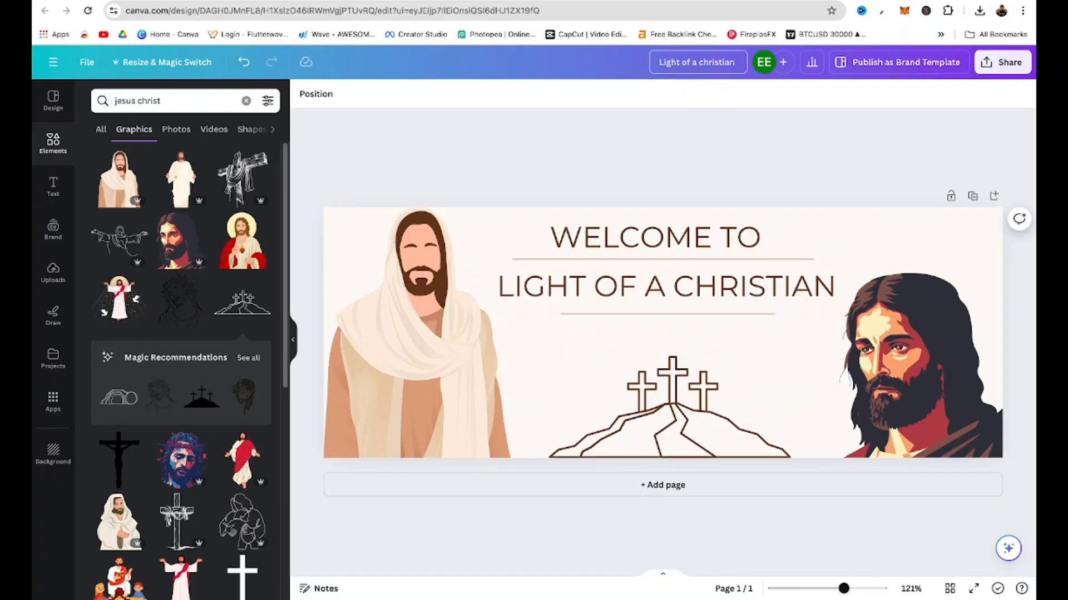
{"action": "type", "text": " cover"}
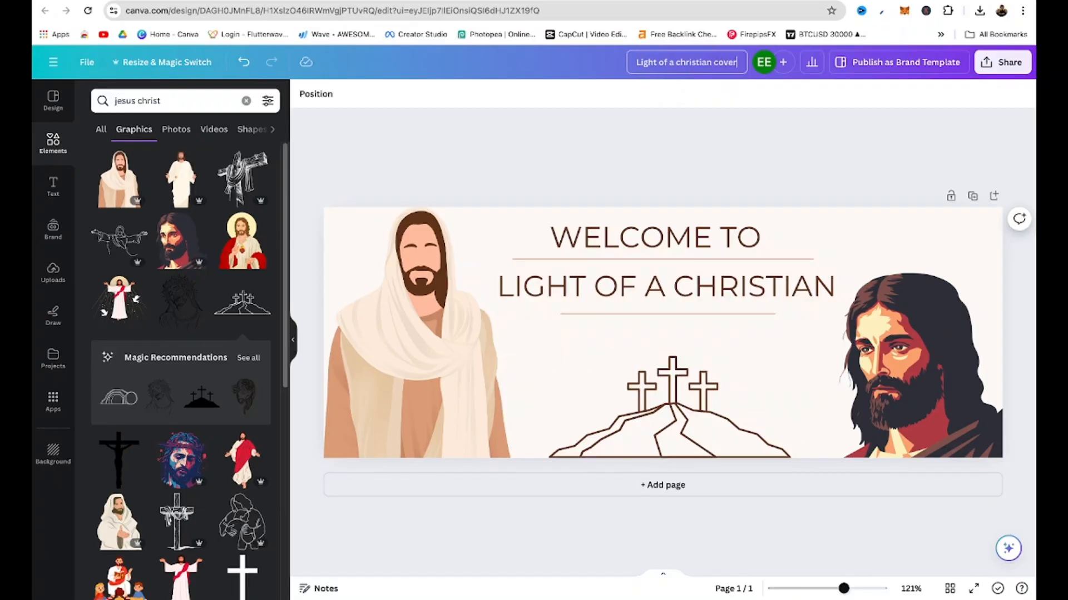
{"action": "key", "text": "Return"}
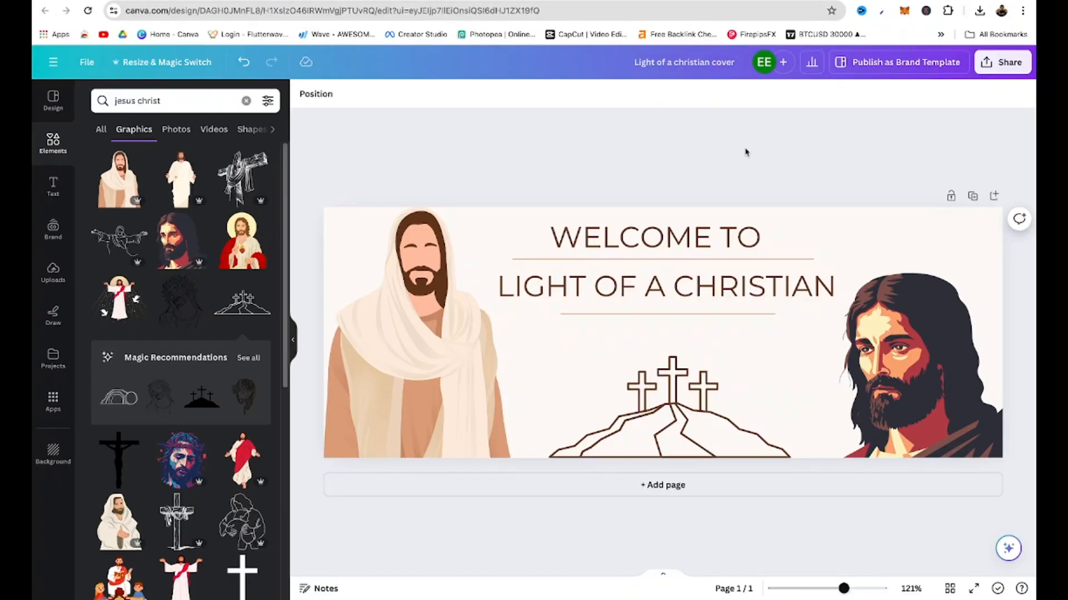
{"action": "left_click", "coordinate": [1002, 63]}
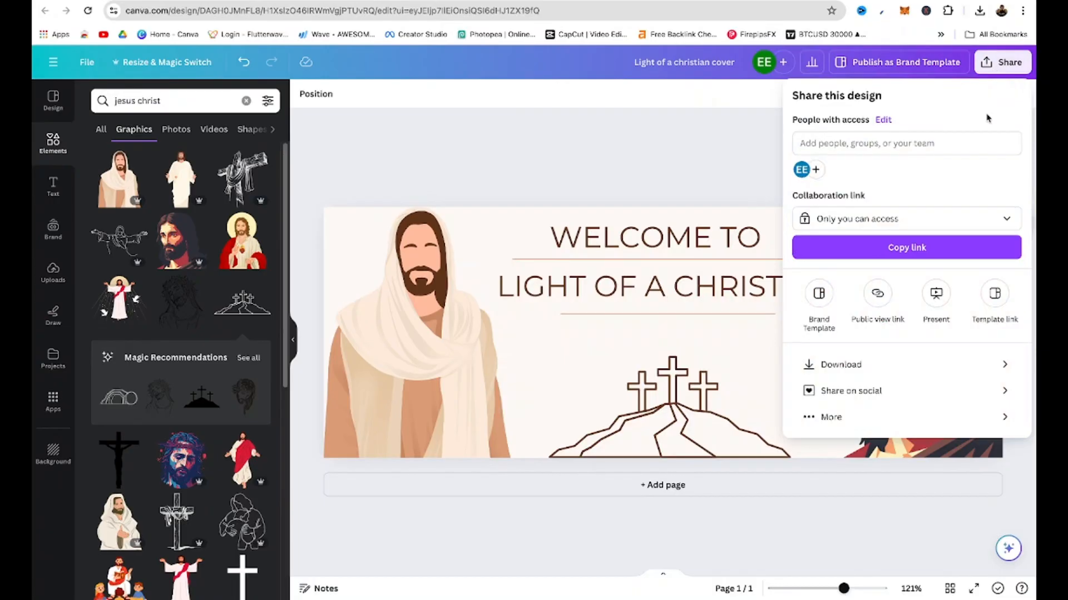
- Download the design as 'Light of a christian cover .png' and switch to the Facebook page
{"action": "left_click", "coordinate": [901, 367]}
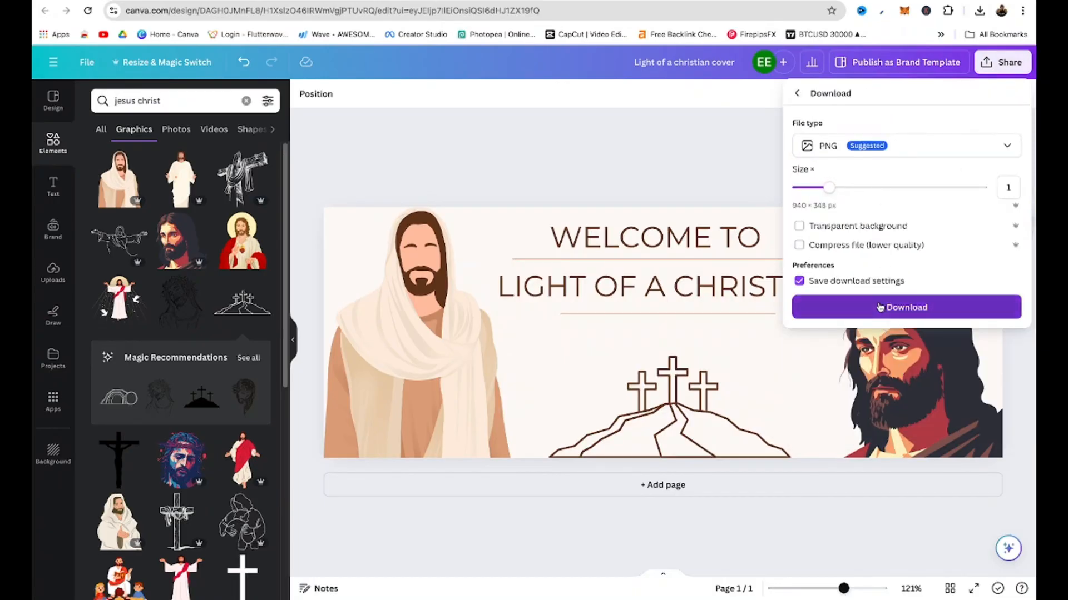
{"action": "left_click", "coordinate": [879, 309]}
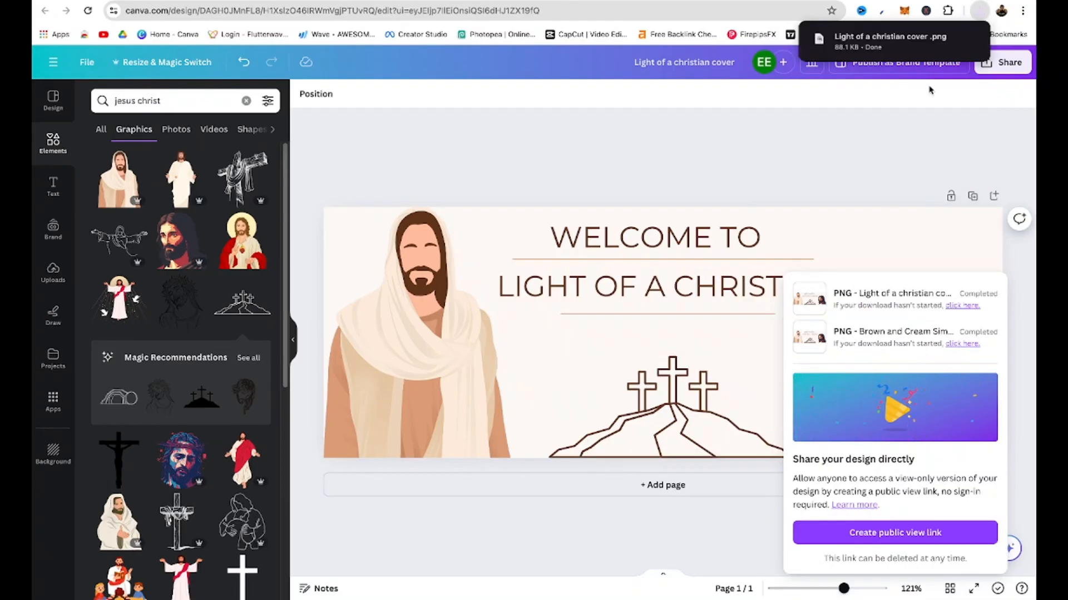
{"action": "left_click", "coordinate": [978, 14]}
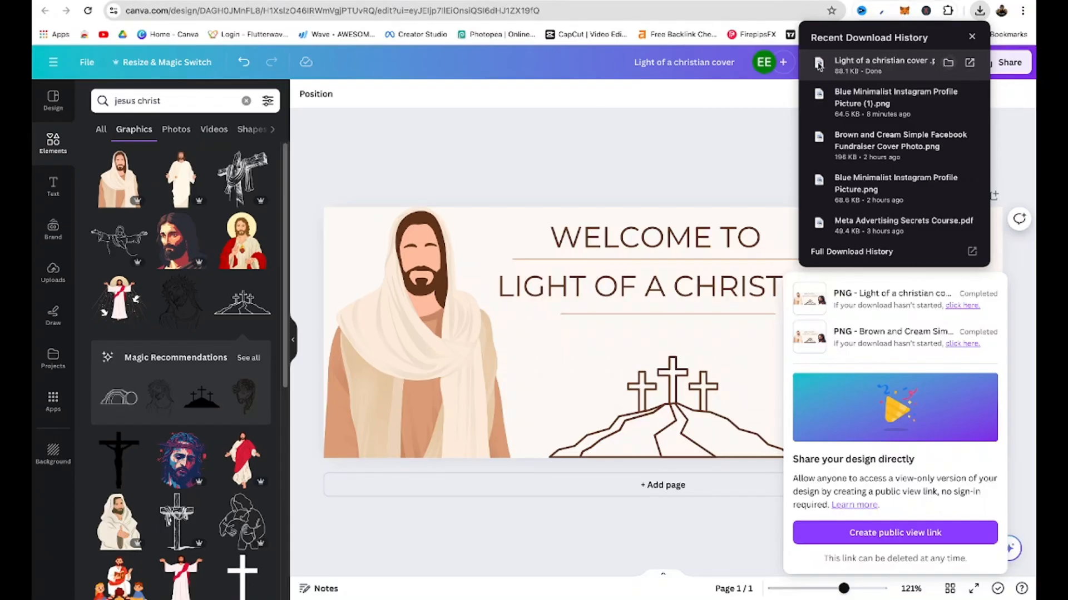
{"action": "left_click", "coordinate": [806, 1]}
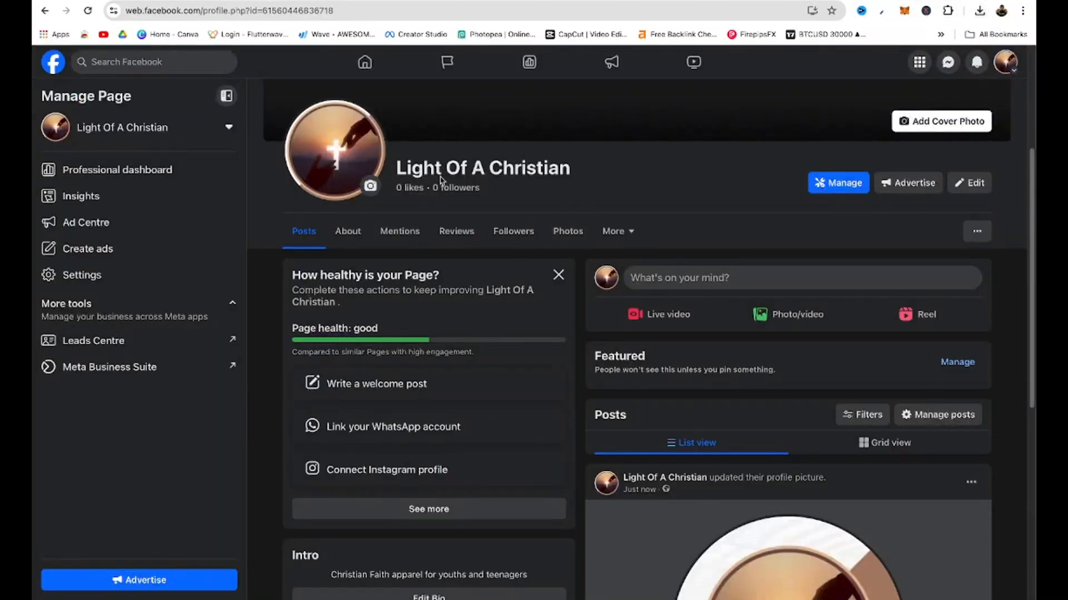
- From the page's Add Cover Photo options, choose to upload a new image from the computer
{"action": "scroll", "coordinate": [543, 209], "scroll_direction": "up", "scroll_amount": 4}
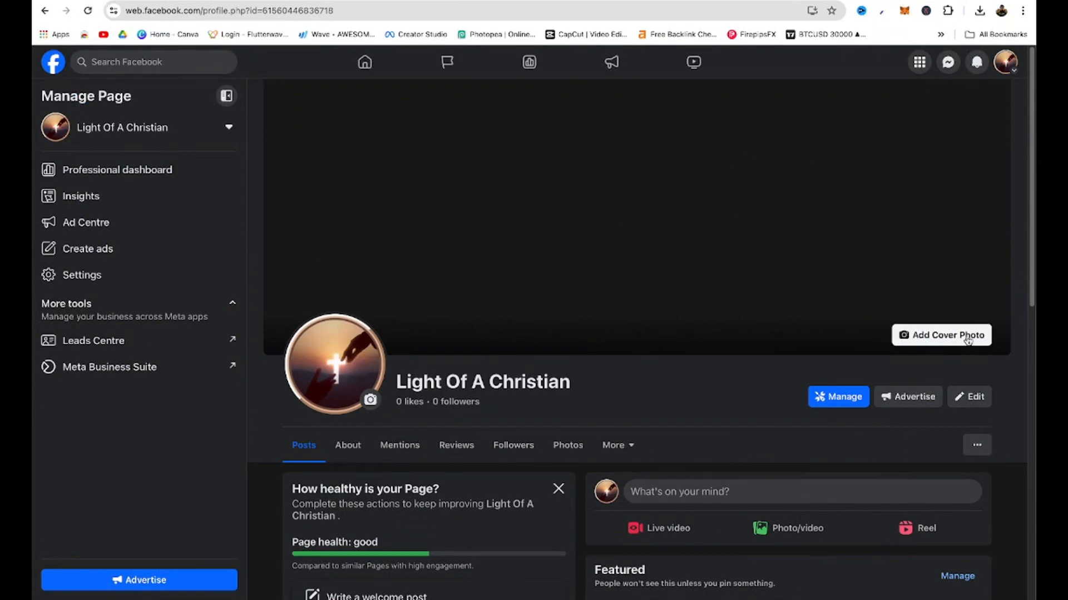
{"action": "left_click", "coordinate": [979, 11]}
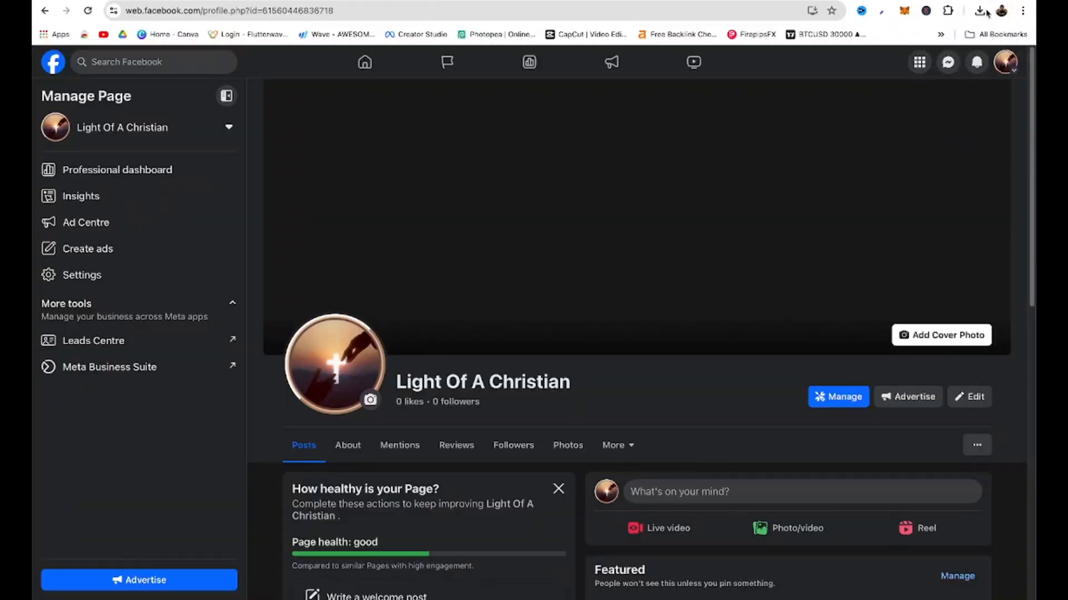
{"action": "left_click", "coordinate": [979, 11]}
{"action": "left_click", "coordinate": [925, 336]}
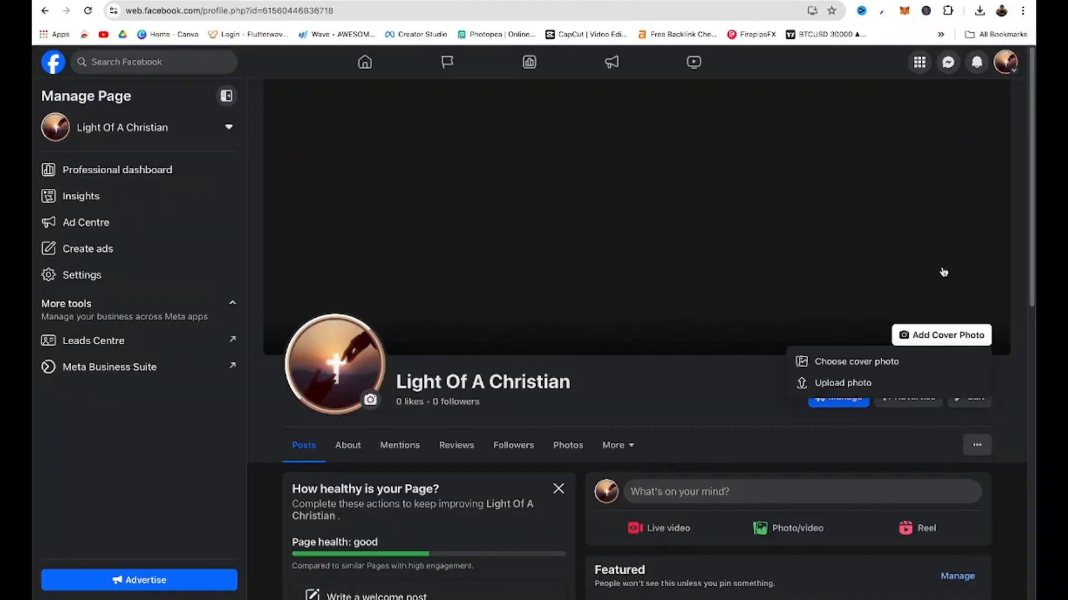
{"action": "left_click", "coordinate": [878, 363]}
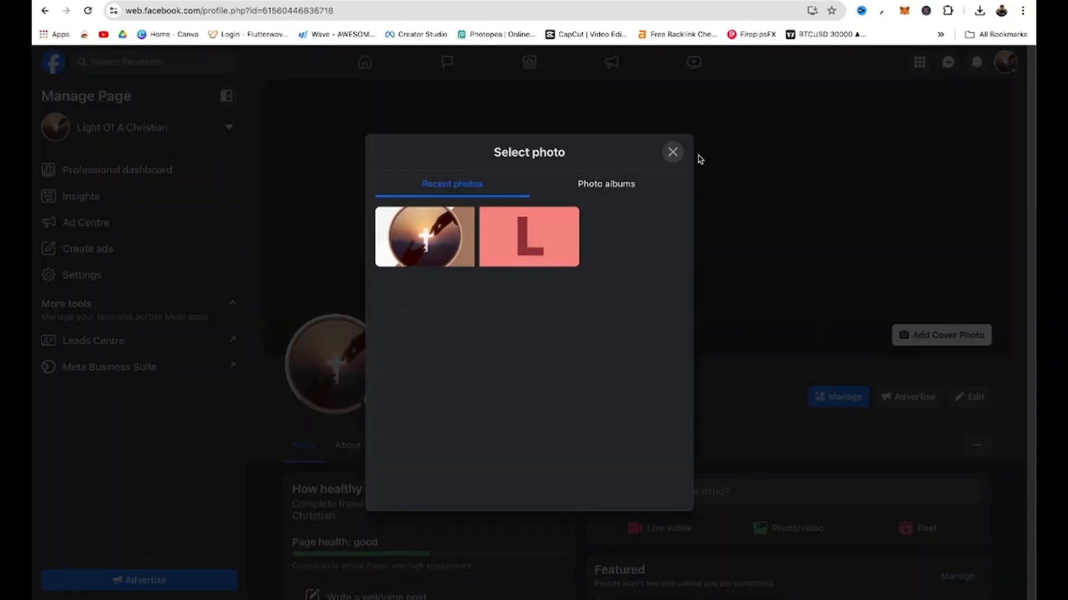
{"action": "left_click", "coordinate": [673, 152]}
{"action": "left_click", "coordinate": [923, 335]}
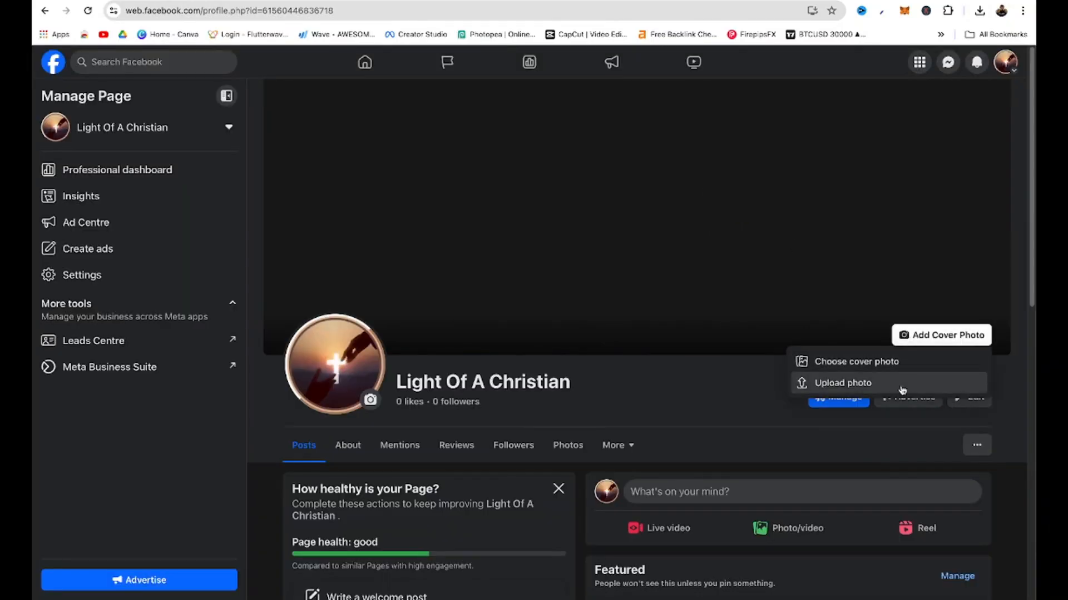
{"action": "left_click", "coordinate": [903, 379]}
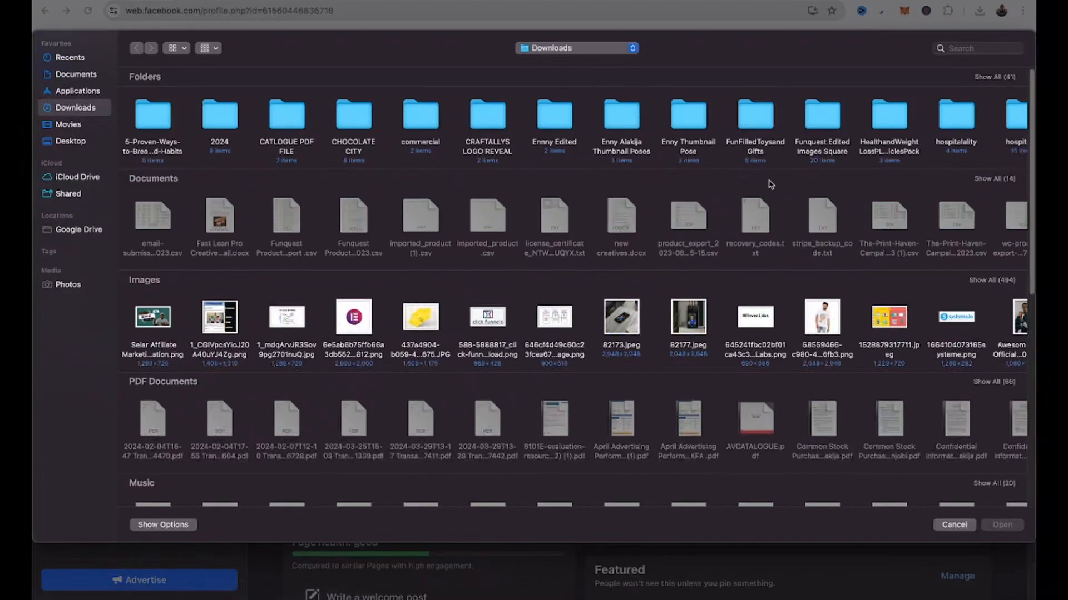
- Search the file chooser for 'light of a' and upload 'Light of a christian cover .png'
{"action": "left_click", "coordinate": [994, 56]}
{"action": "type", "text": "light"}
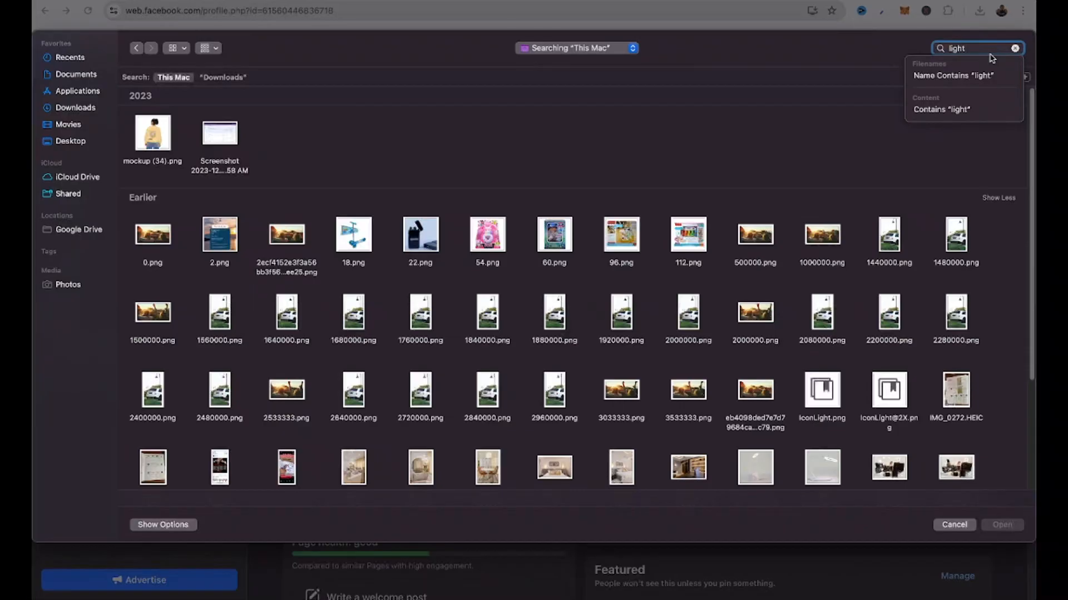
{"action": "type", "text": "of \\"}
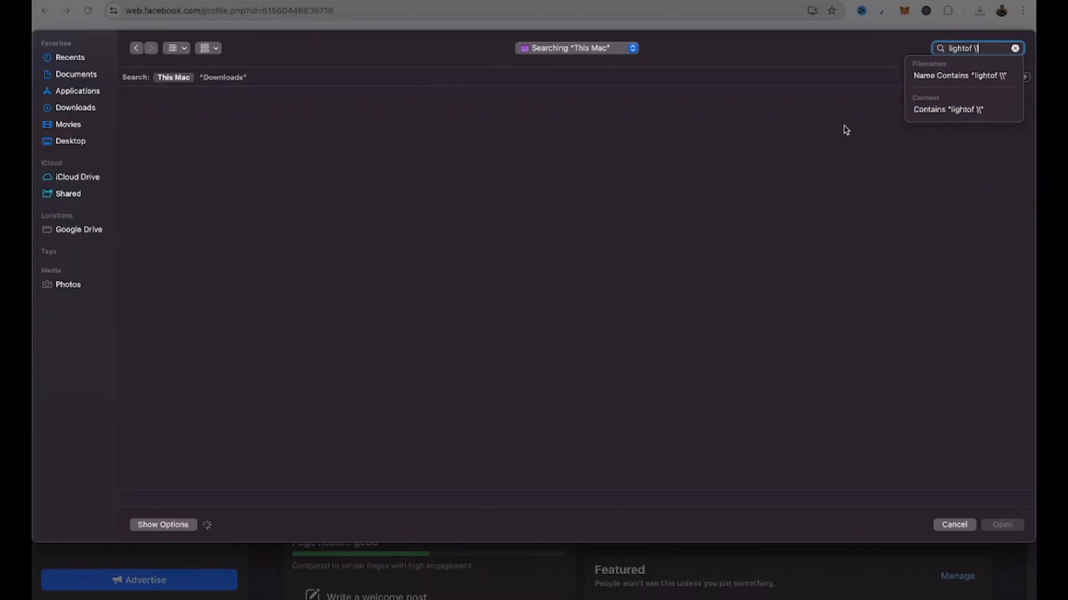
{"action": "key", "text": "BackSpace"}
{"action": "key", "text": "BackSpace"}
{"action": "key", "text": "BackSpace"}
{"action": "key", "text": "BackSpace"}
{"action": "type", "text": "of a"}
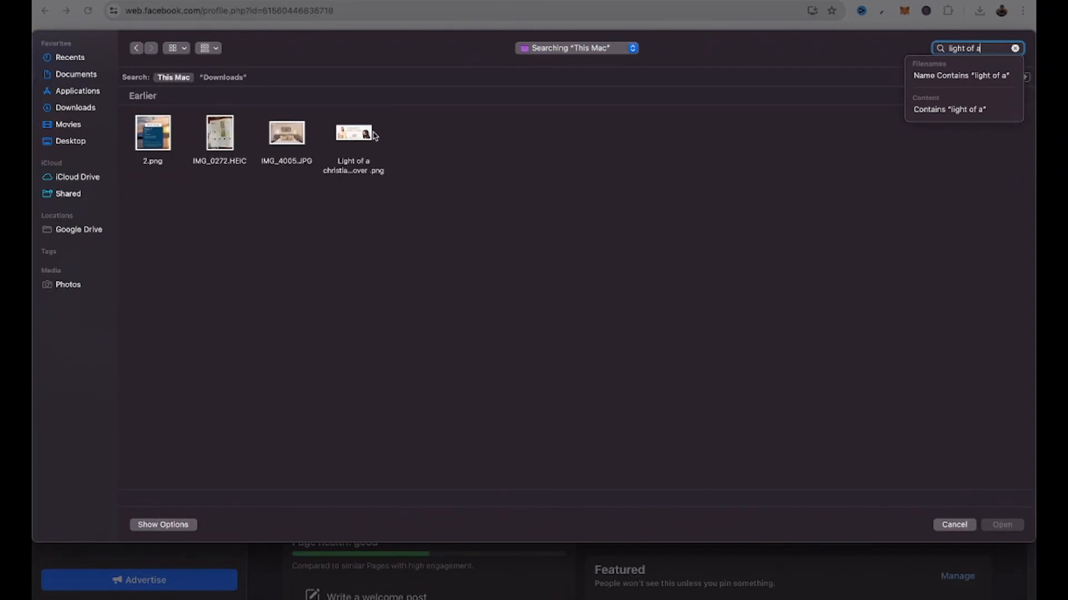
{"action": "left_click", "coordinate": [373, 135]}
{"action": "left_click", "coordinate": [369, 136]}
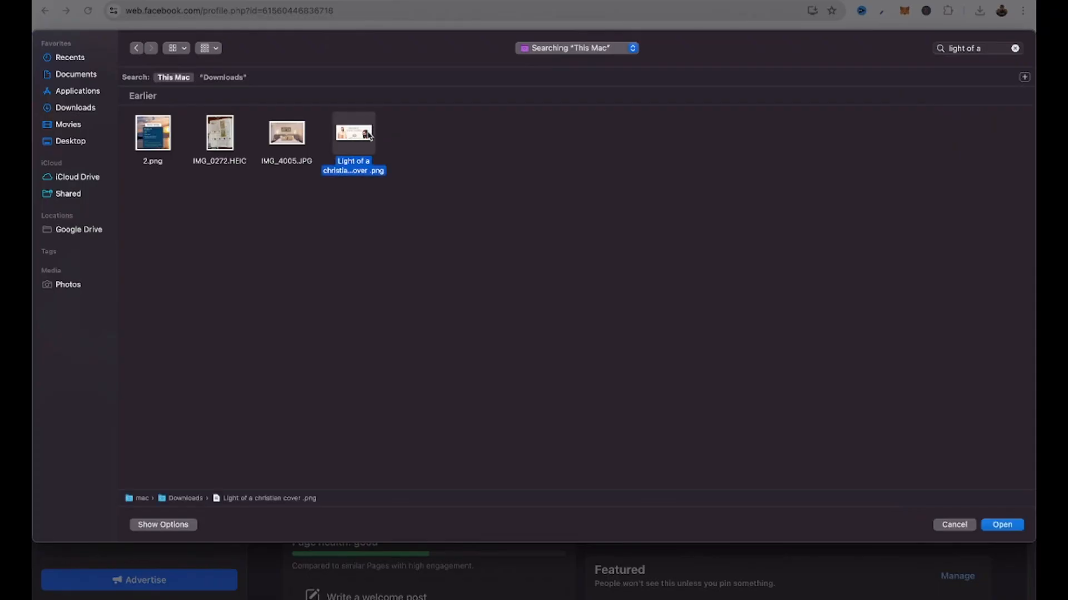
{"action": "left_click", "coordinate": [1008, 526]}
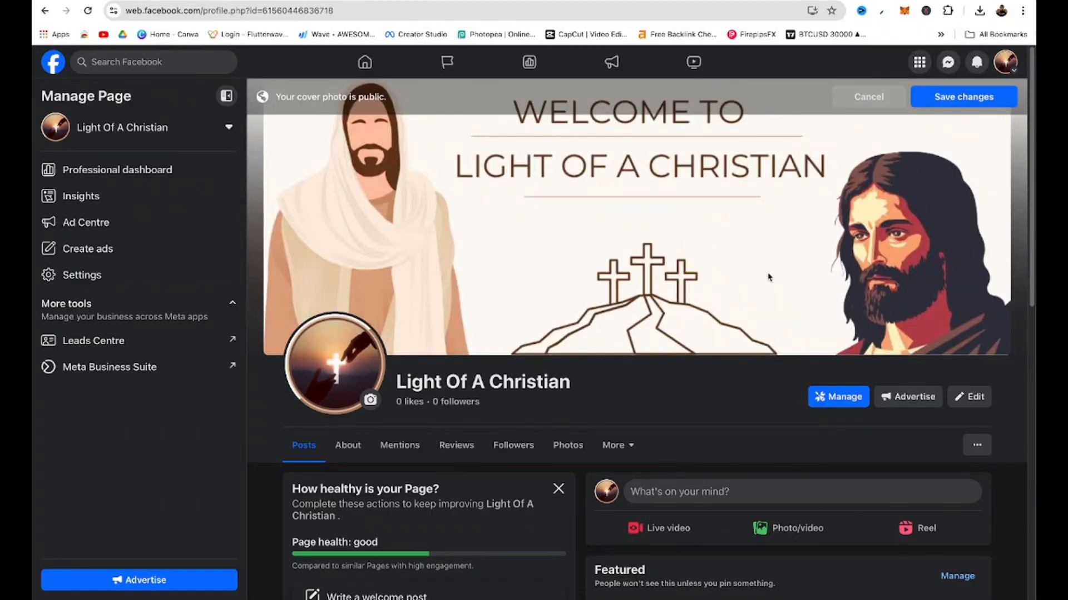
- Save the WELCOME TO LIGHT OF A CHRISTIAN cover photo and check it appears on the page
{"action": "scroll", "coordinate": [765, 280], "scroll_direction": "down", "scroll_amount": 3}
{"action": "scroll", "coordinate": [708, 270], "scroll_direction": "up", "scroll_amount": 3}
{"action": "scroll", "coordinate": [621, 324], "scroll_direction": "down", "scroll_amount": 3}
{"action": "scroll", "coordinate": [733, 224], "scroll_direction": "up", "scroll_amount": 3}
{"action": "left_click", "coordinate": [950, 98]}
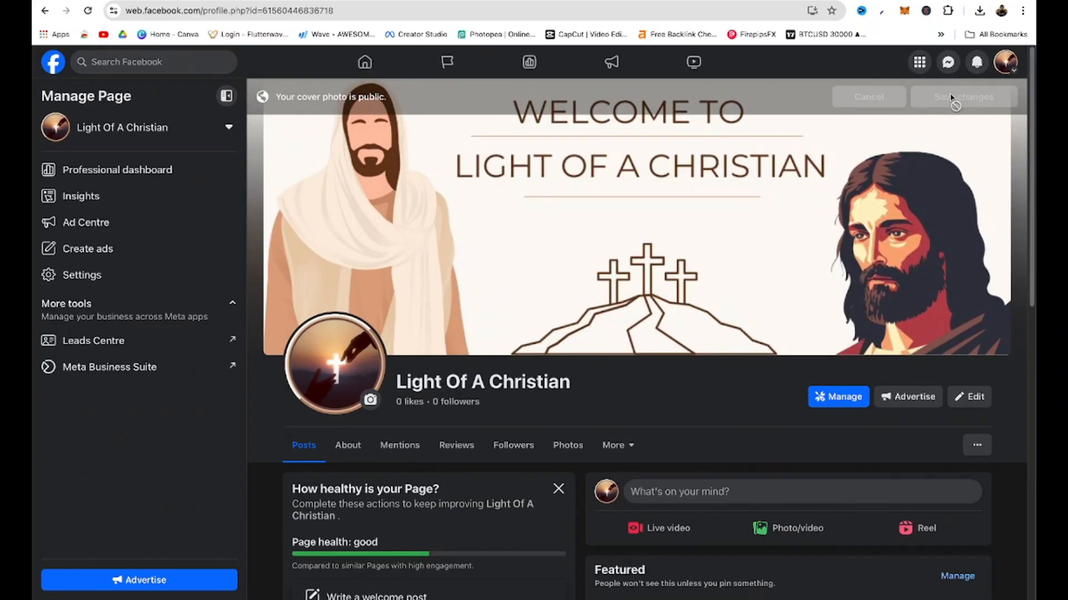
{"action": "scroll", "coordinate": [667, 367], "scroll_direction": "down", "scroll_amount": 5}
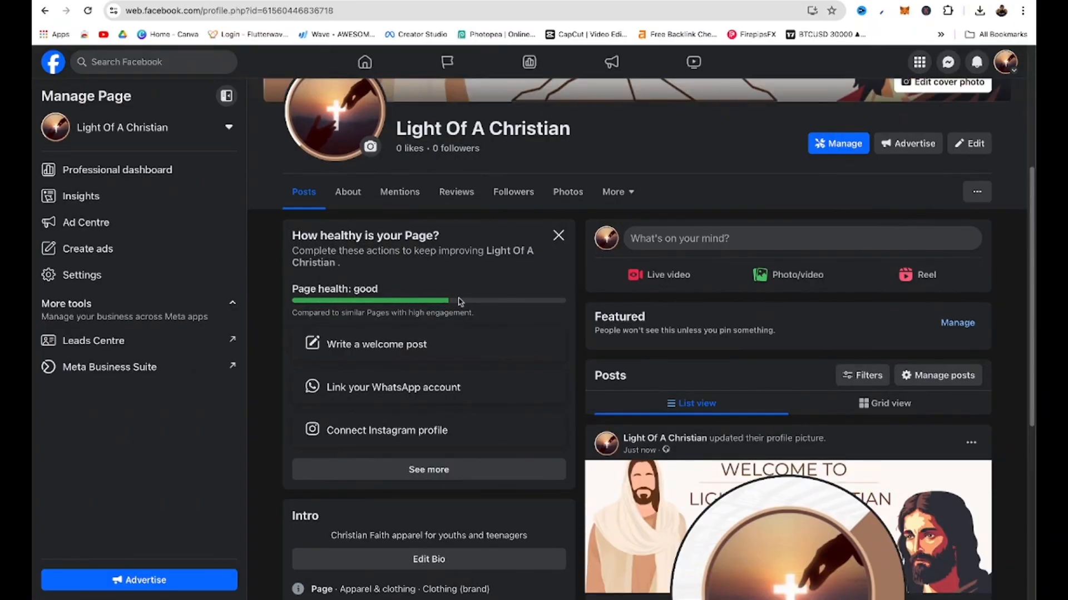
{"action": "scroll", "coordinate": [977, 415], "scroll_direction": "down", "scroll_amount": 7}
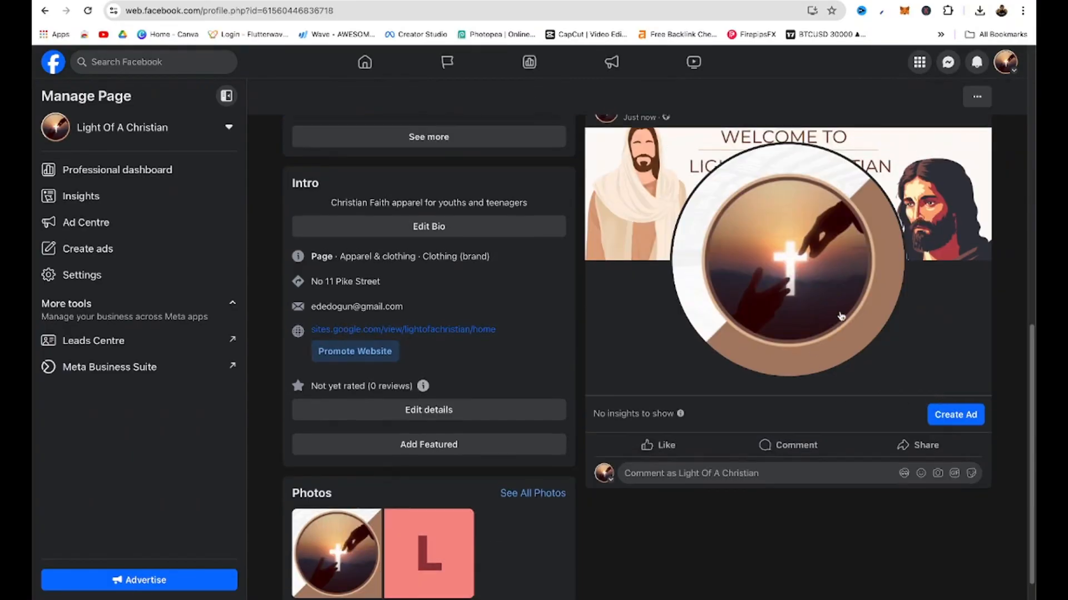
{"action": "scroll", "coordinate": [445, 378], "scroll_direction": "up", "scroll_amount": 7}
{"action": "scroll", "coordinate": [401, 267], "scroll_direction": "up", "scroll_amount": 5}
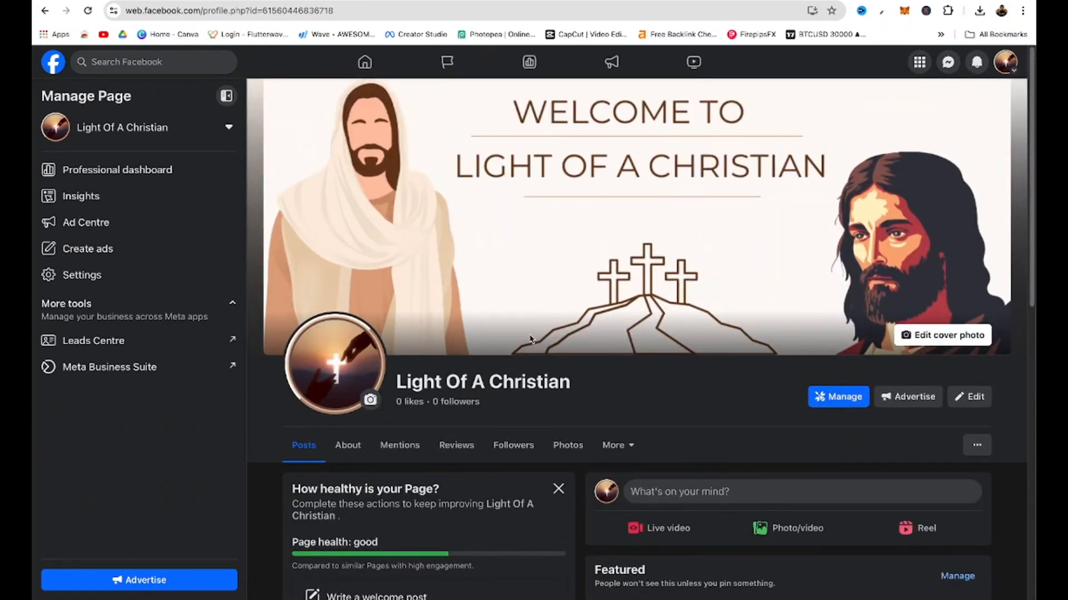
{"action": "scroll", "coordinate": [440, 397], "scroll_direction": "down", "scroll_amount": 1}
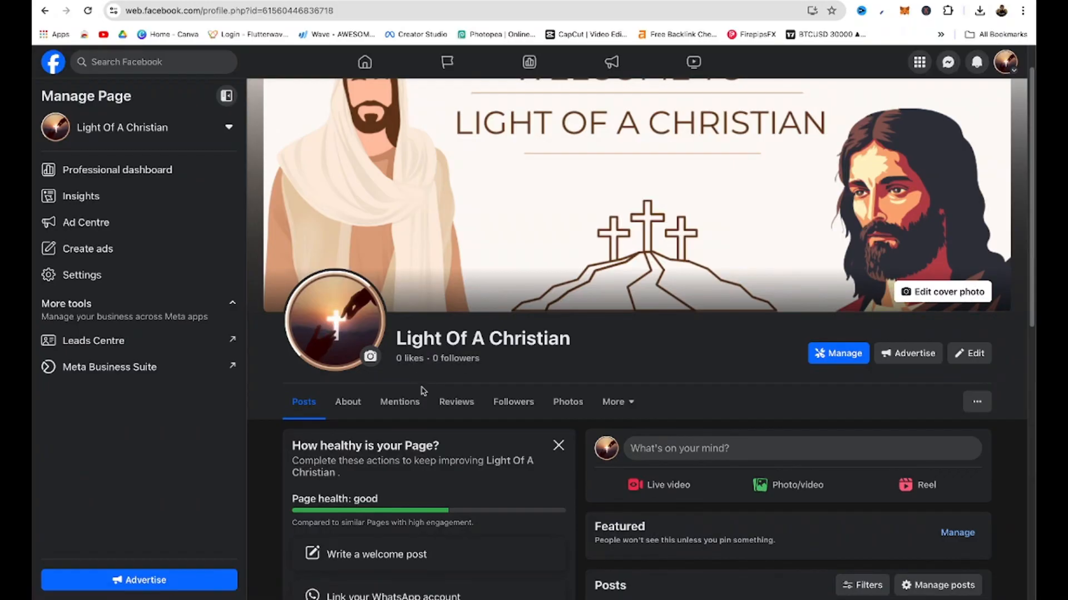
{"action": "scroll", "coordinate": [887, 433], "scroll_direction": "down", "scroll_amount": 3}
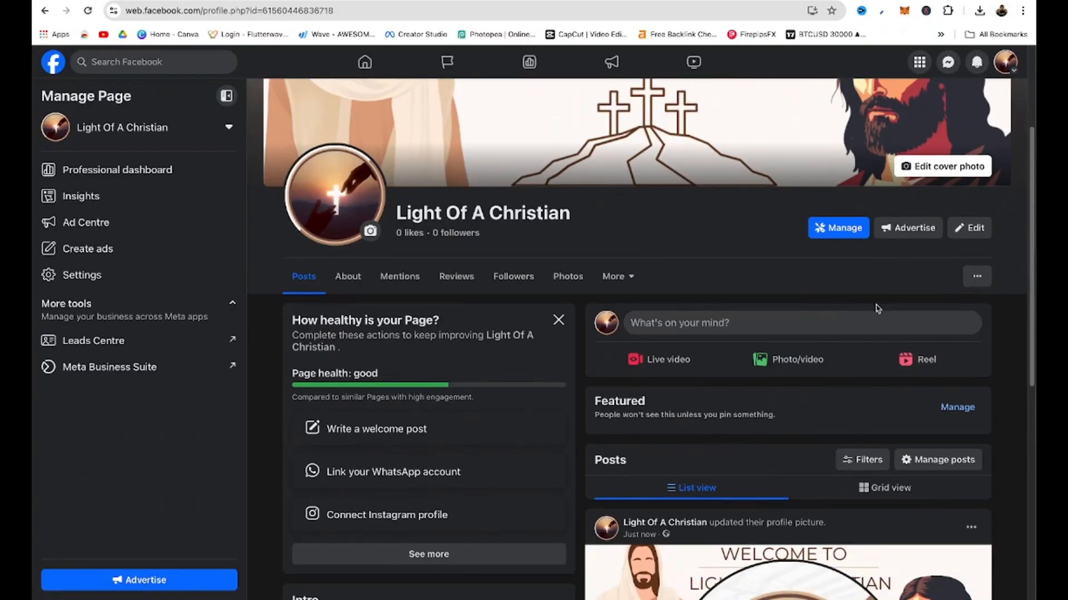
{"action": "left_click", "coordinate": [789, 328]}
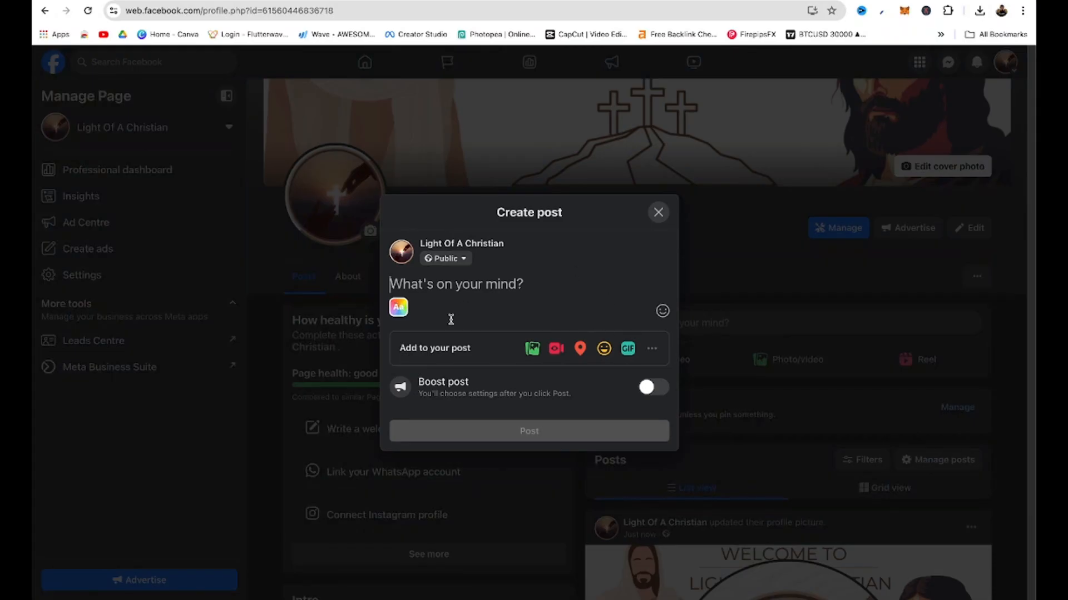
{"action": "left_click", "coordinate": [658, 212]}
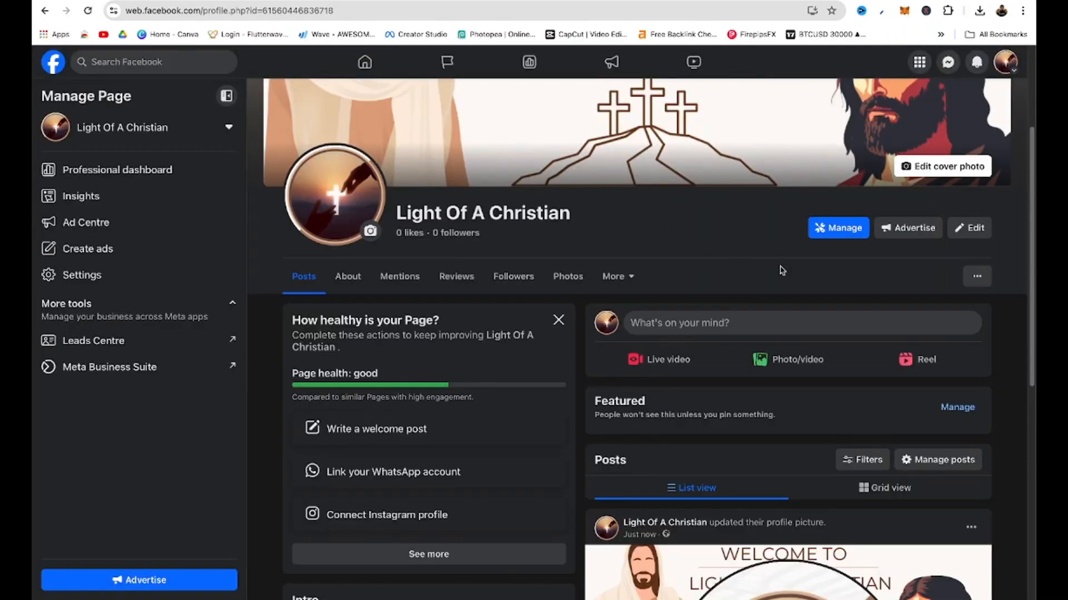
{"action": "scroll", "coordinate": [759, 406], "scroll_direction": "down", "scroll_amount": 4}
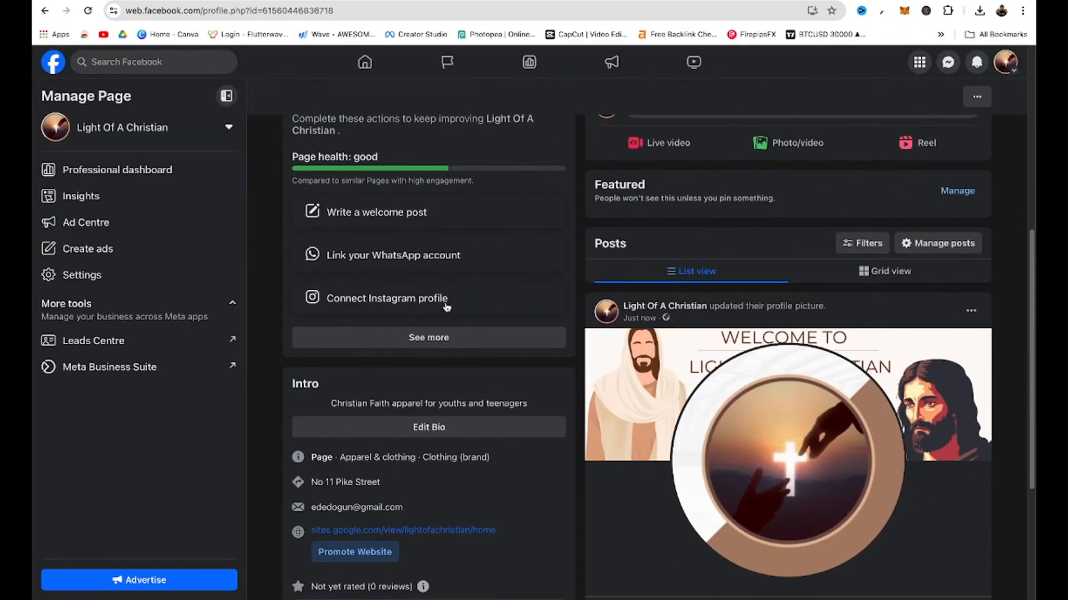
{"action": "scroll", "coordinate": [678, 400], "scroll_direction": "down", "scroll_amount": 3}
{"action": "scroll", "coordinate": [596, 342], "scroll_direction": "down", "scroll_amount": 1}
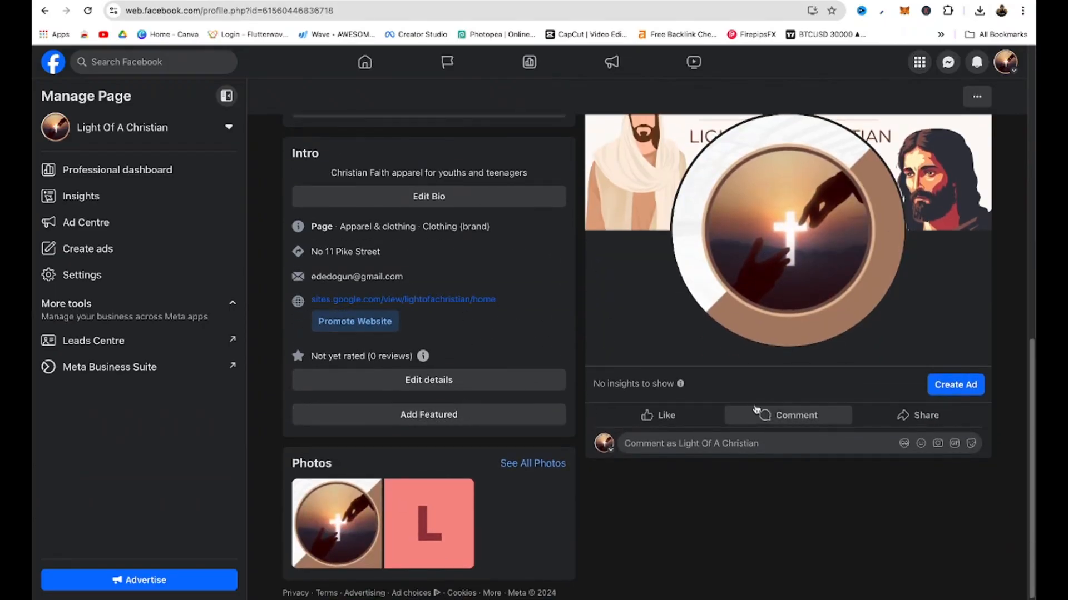
{"action": "scroll", "coordinate": [742, 404], "scroll_direction": "up", "scroll_amount": 10}
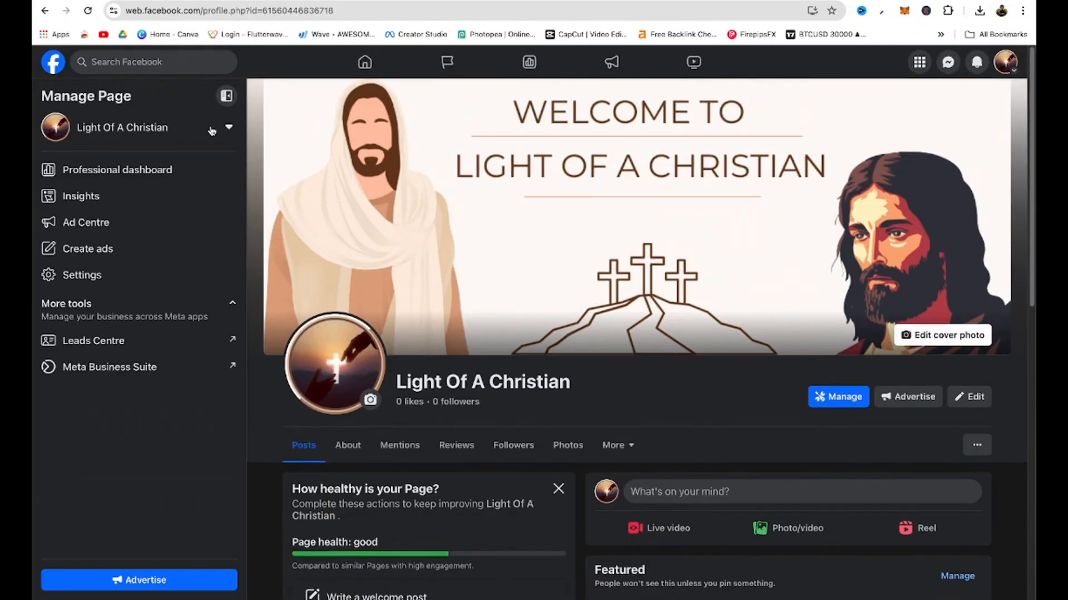
{"action": "scroll", "coordinate": [705, 313], "scroll_direction": "down", "scroll_amount": 2}
{"action": "scroll", "coordinate": [565, 396], "scroll_direction": "down", "scroll_amount": 3}
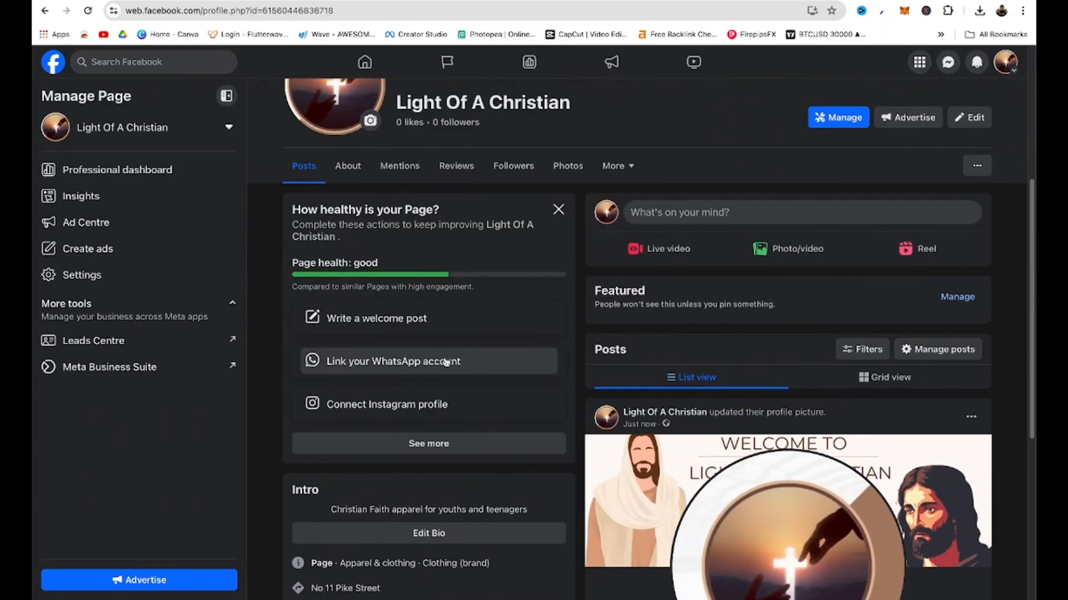
{"action": "left_click", "coordinate": [439, 366]}
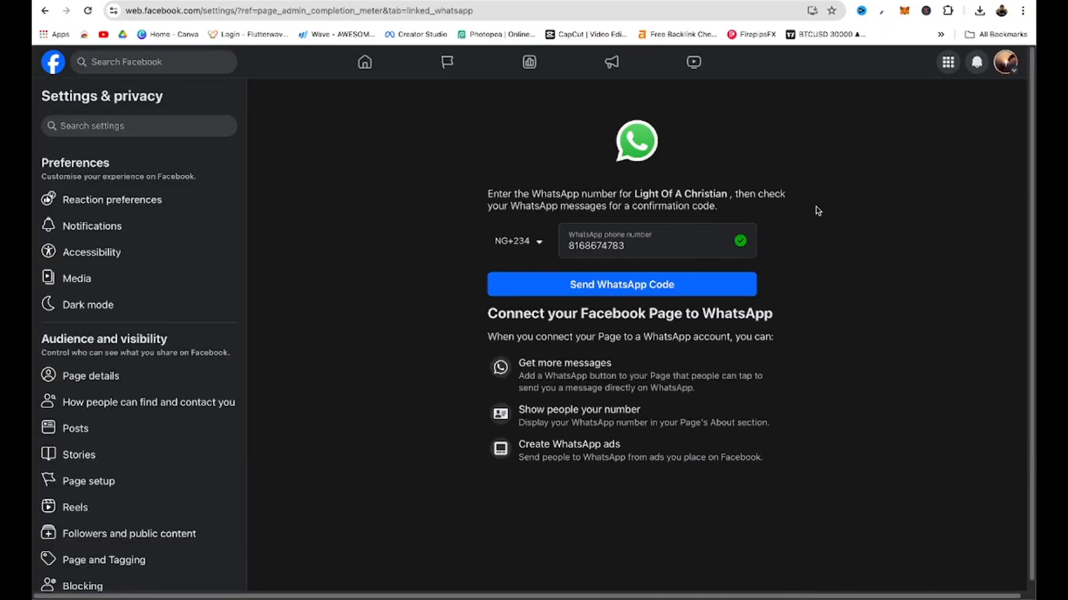
{"action": "left_click", "coordinate": [43, 11]}
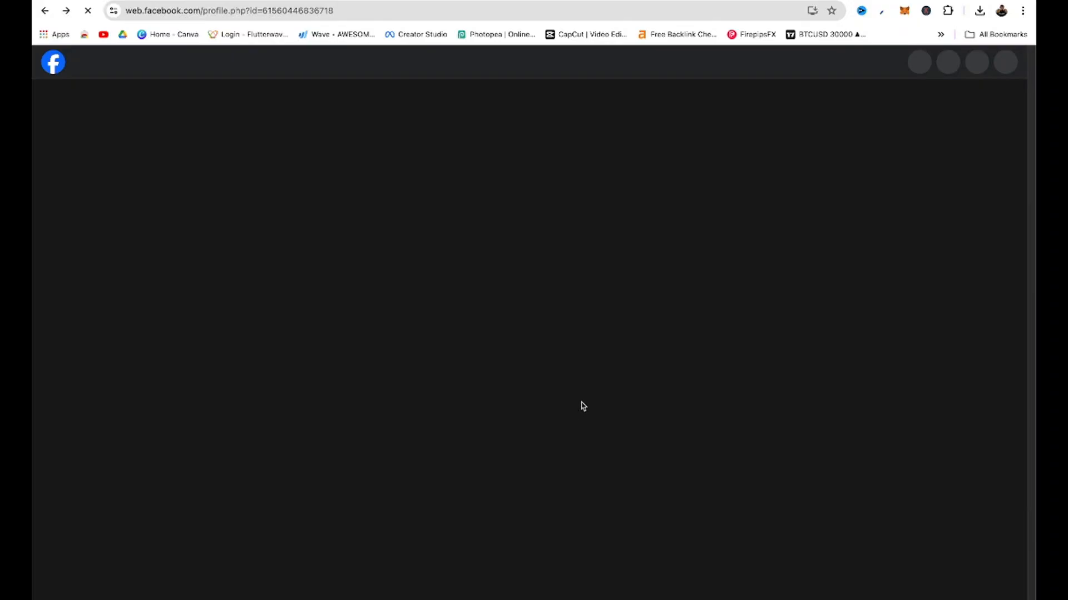
{"action": "left_click", "coordinate": [45, 11]}
{"action": "left_click", "coordinate": [46, 14]}
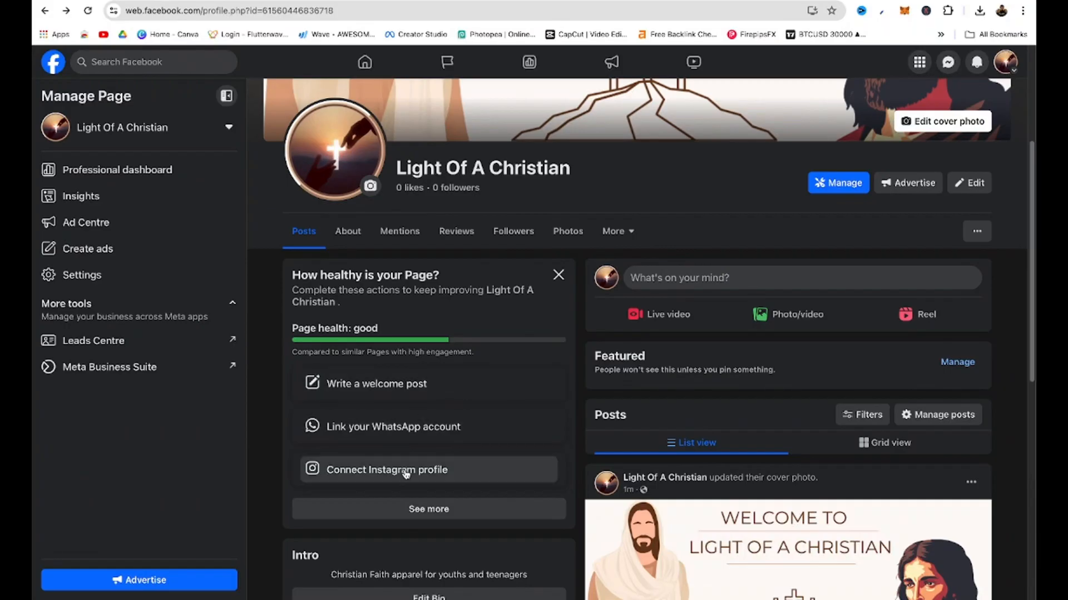
{"action": "left_click", "coordinate": [425, 471]}
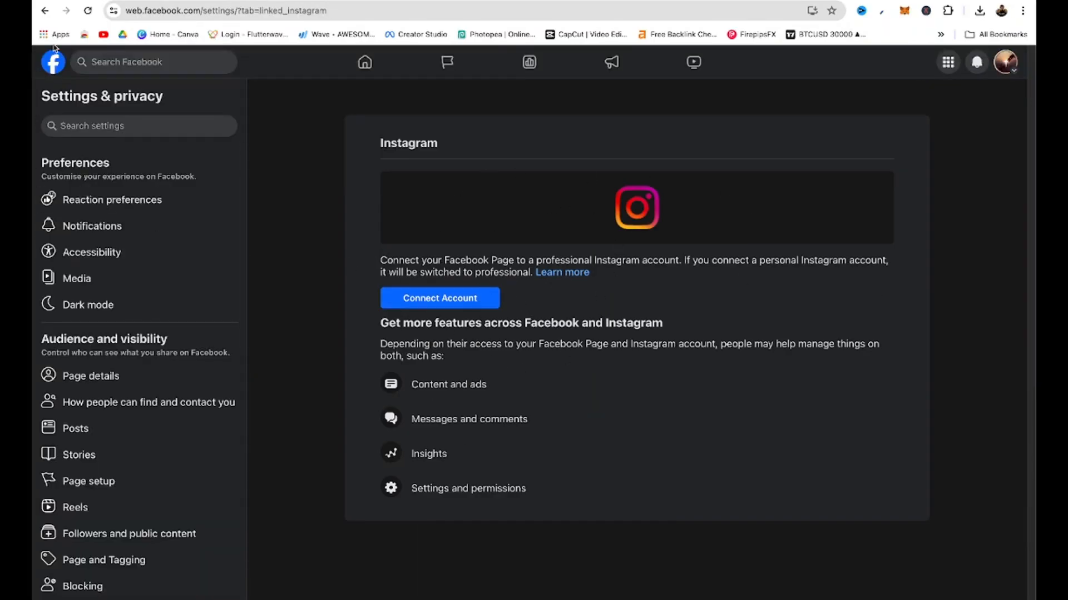
{"action": "left_click", "coordinate": [44, 10]}
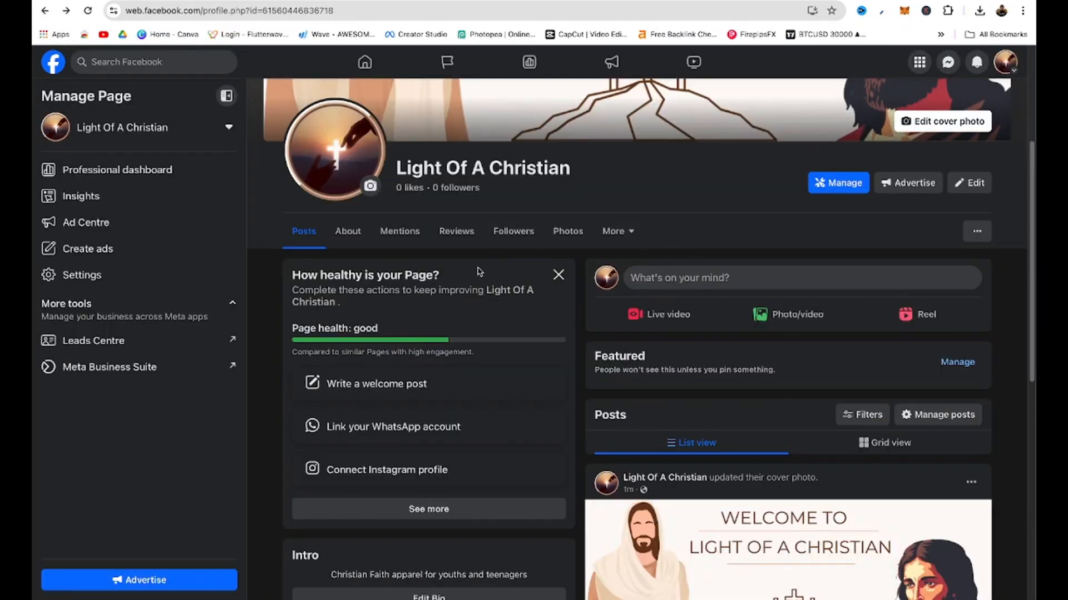
{"action": "scroll", "coordinate": [506, 374], "scroll_direction": "down", "scroll_amount": 2}
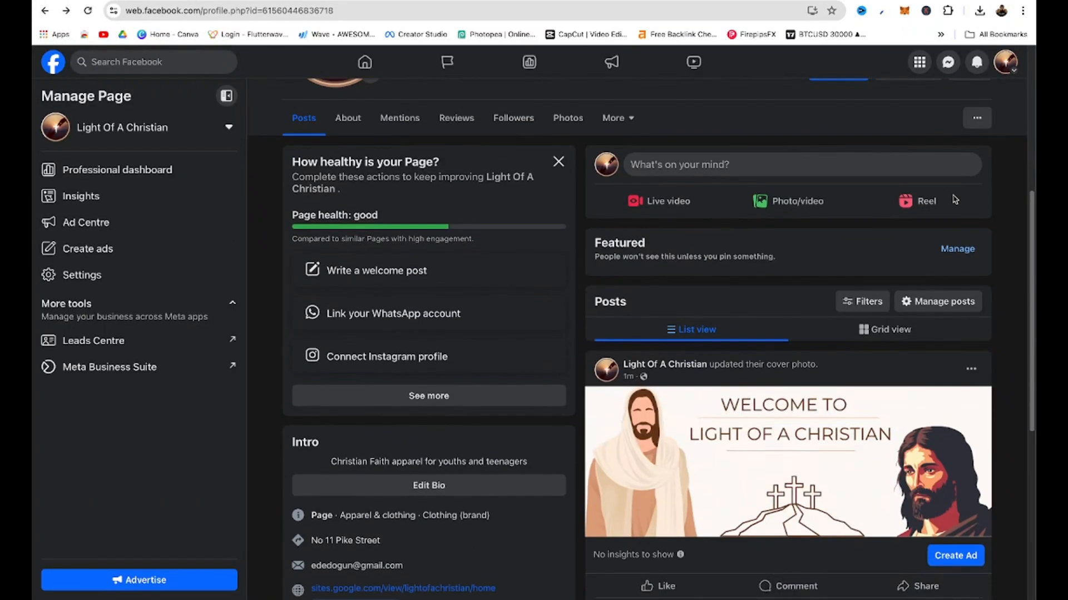
{"action": "scroll", "coordinate": [572, 406], "scroll_direction": "up", "scroll_amount": 5}
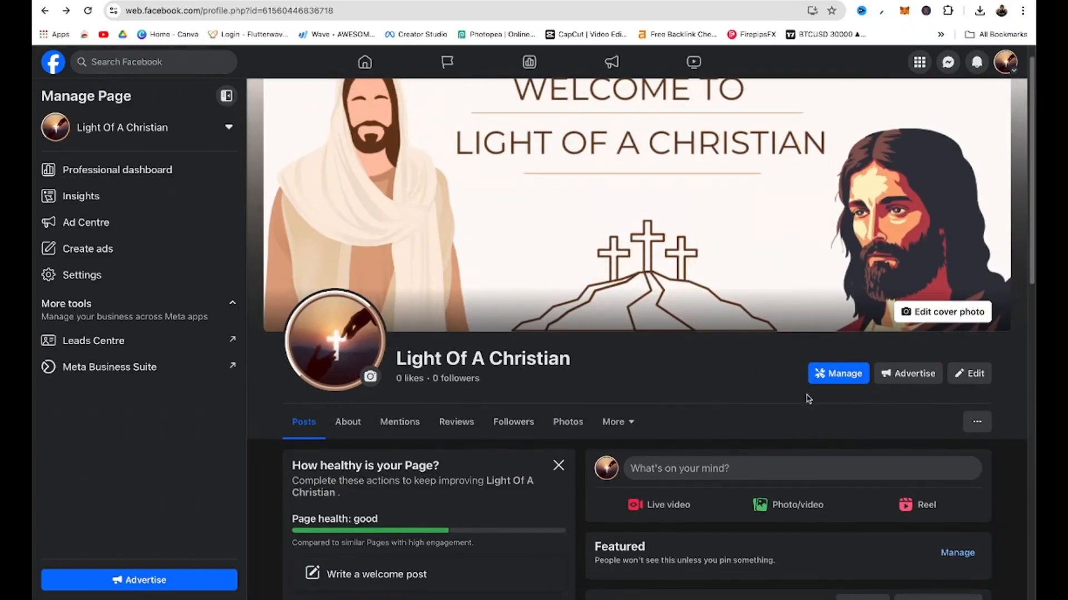
{"action": "scroll", "coordinate": [755, 410], "scroll_direction": "down", "scroll_amount": 10}
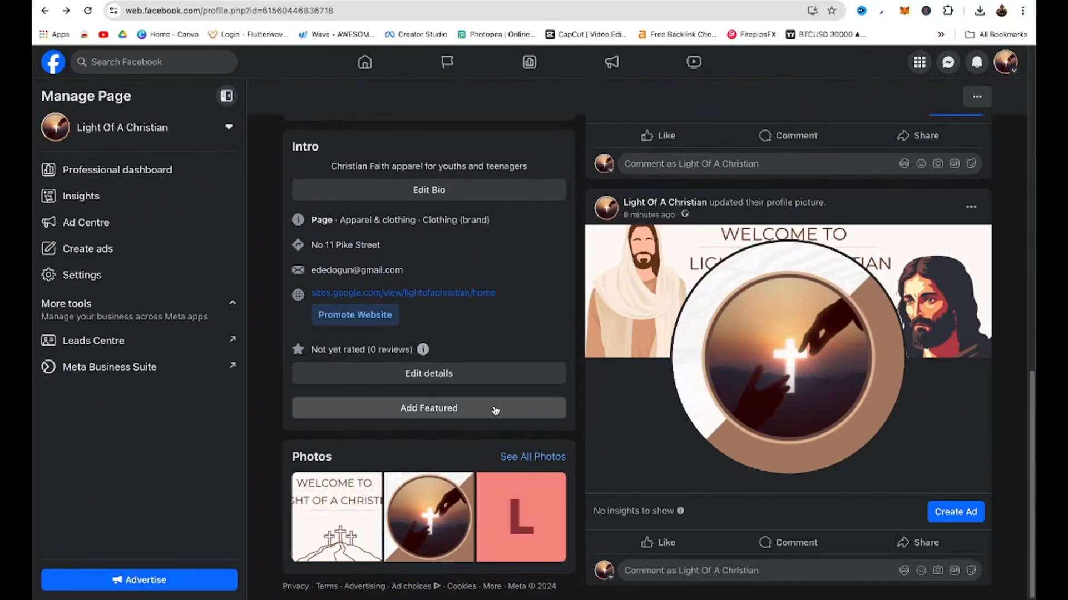
{"action": "scroll", "coordinate": [491, 396], "scroll_direction": "up", "scroll_amount": 10}
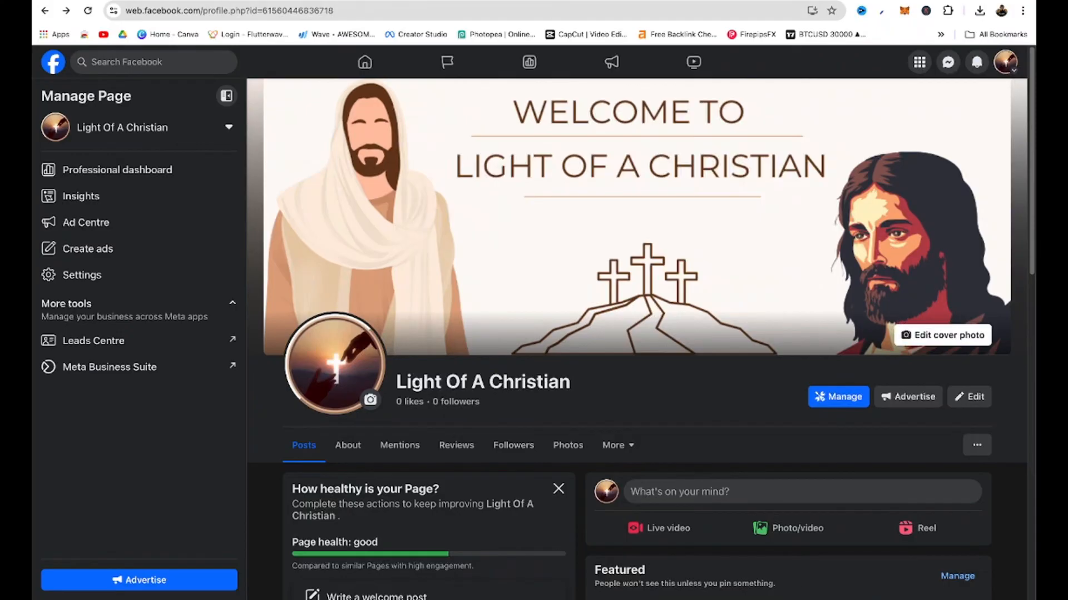
{"action": "scroll", "coordinate": [473, 252], "scroll_direction": "down", "scroll_amount": 2}
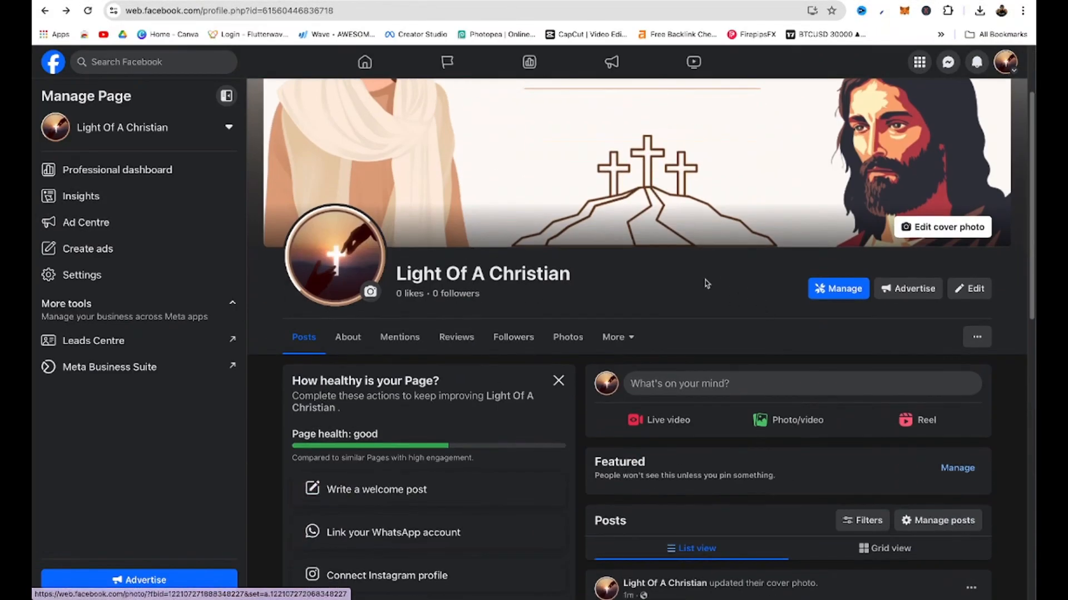
{"action": "scroll", "coordinate": [543, 317], "scroll_direction": "down", "scroll_amount": 1}
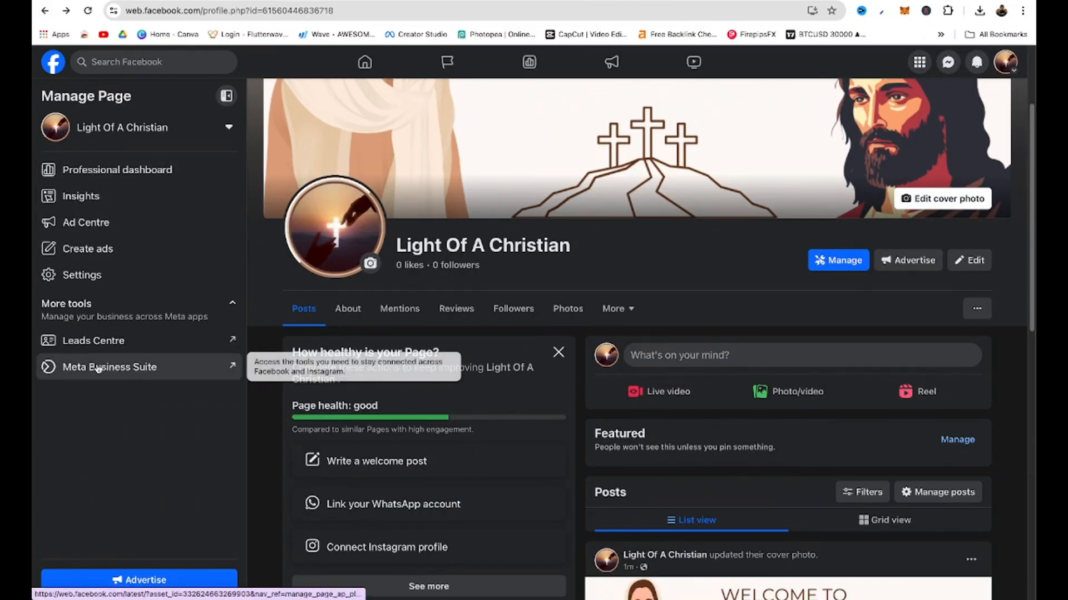
{"action": "left_click", "coordinate": [176, 367]}
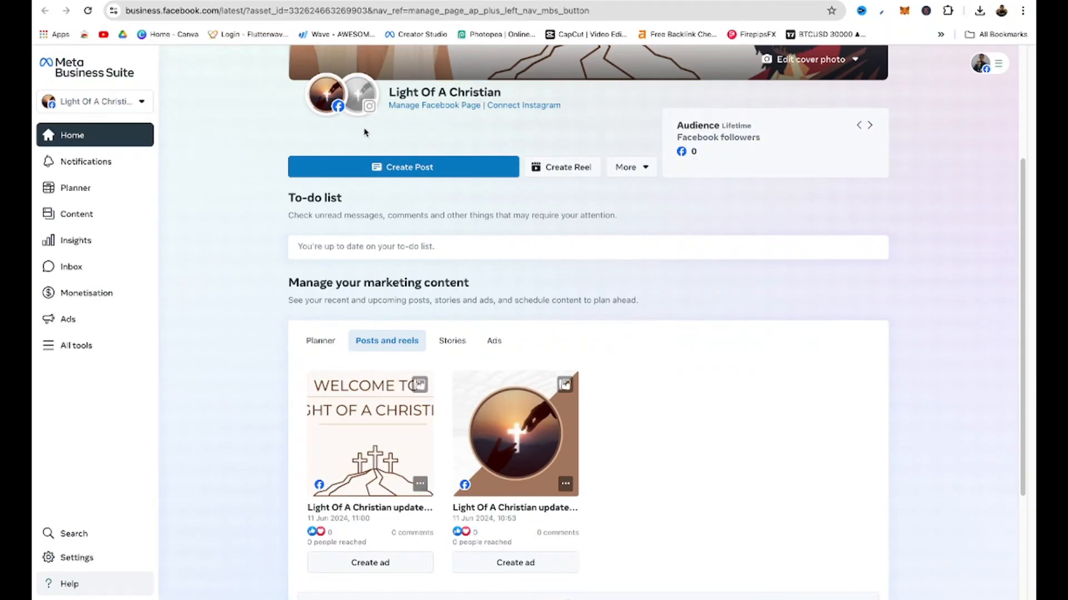
{"action": "mouse_move", "coordinate": [359, 103]}
{"action": "scroll", "coordinate": [359, 106], "scroll_direction": "up", "scroll_amount": 1}
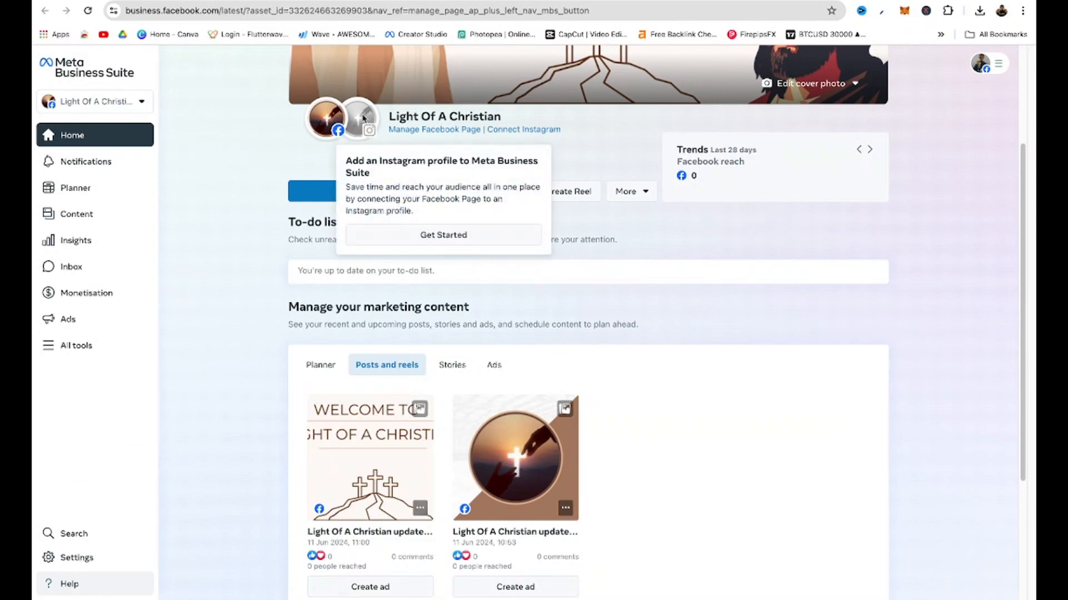
{"action": "scroll", "coordinate": [687, 259], "scroll_direction": "down", "scroll_amount": 3}
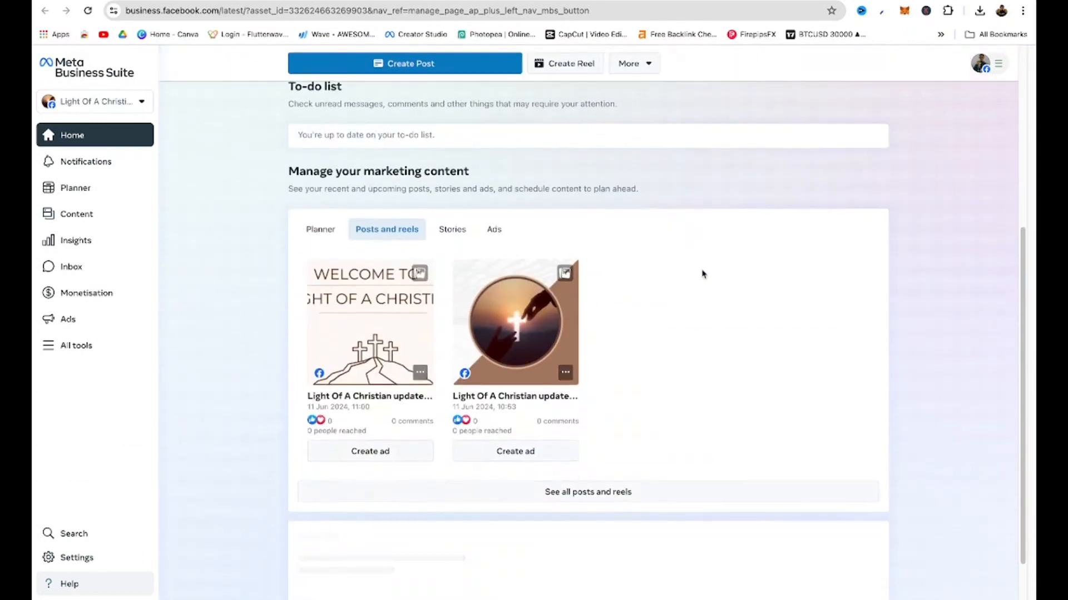
{"action": "scroll", "coordinate": [689, 262], "scroll_direction": "up", "scroll_amount": 5}
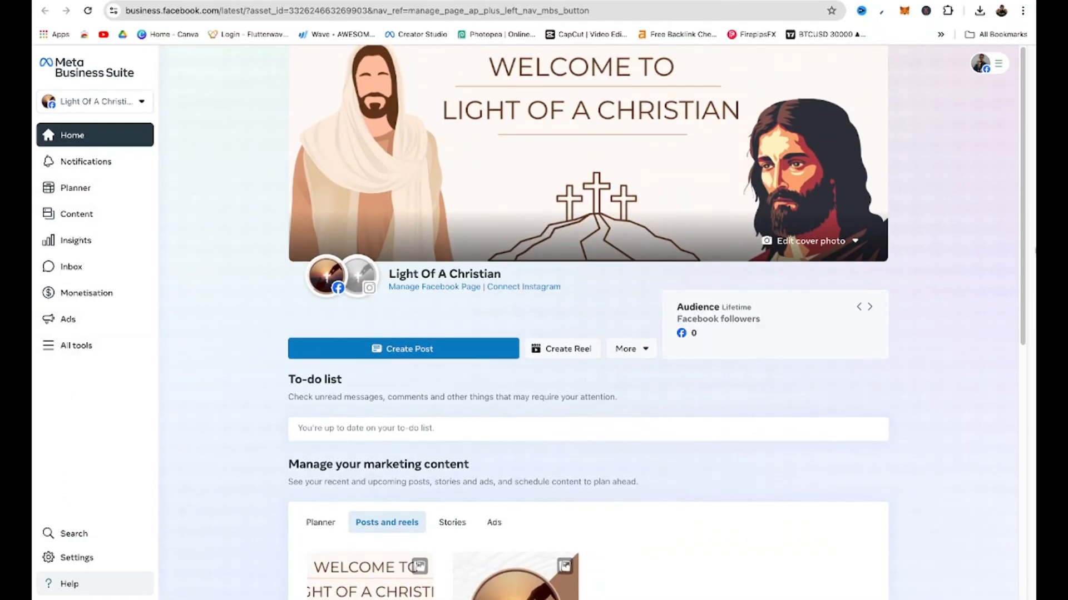
{"action": "scroll", "coordinate": [659, 281], "scroll_direction": "down", "scroll_amount": 2}
{"action": "scroll", "coordinate": [652, 271], "scroll_direction": "up", "scroll_amount": 2}
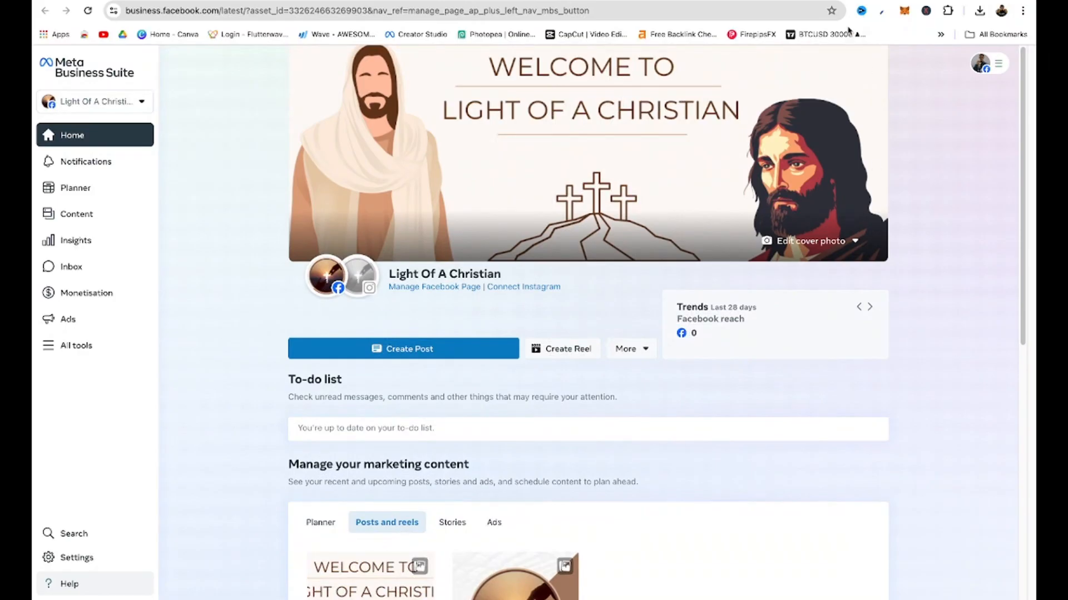
{"action": "left_click", "coordinate": [868, 0]}
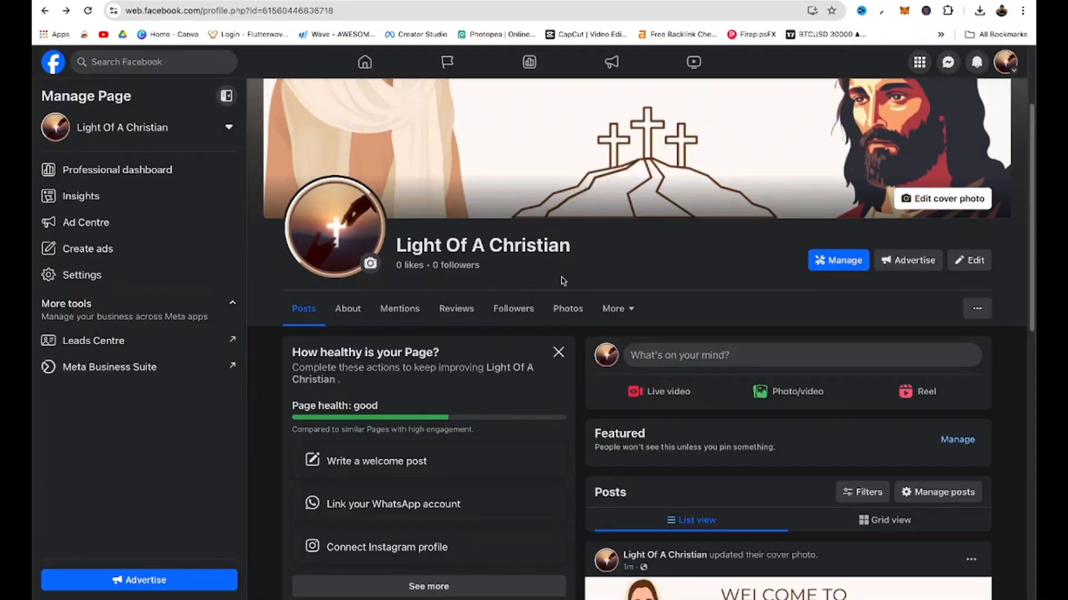
{"action": "scroll", "coordinate": [563, 281], "scroll_direction": "up", "scroll_amount": 2}
{"action": "scroll", "coordinate": [575, 298], "scroll_direction": "down", "scroll_amount": 9}
{"action": "scroll", "coordinate": [579, 296], "scroll_direction": "up", "scroll_amount": 9}
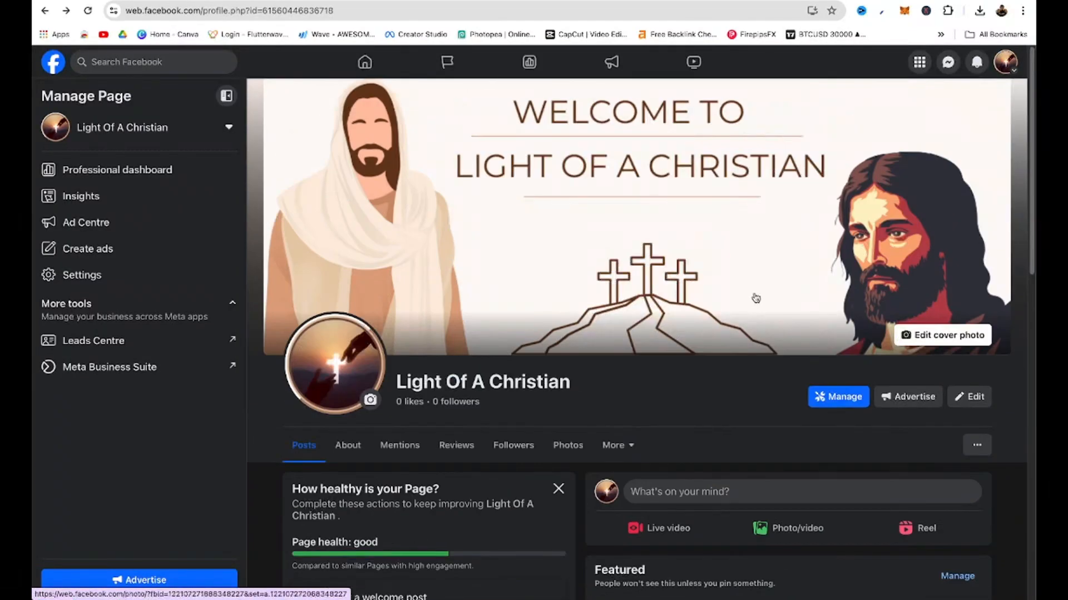